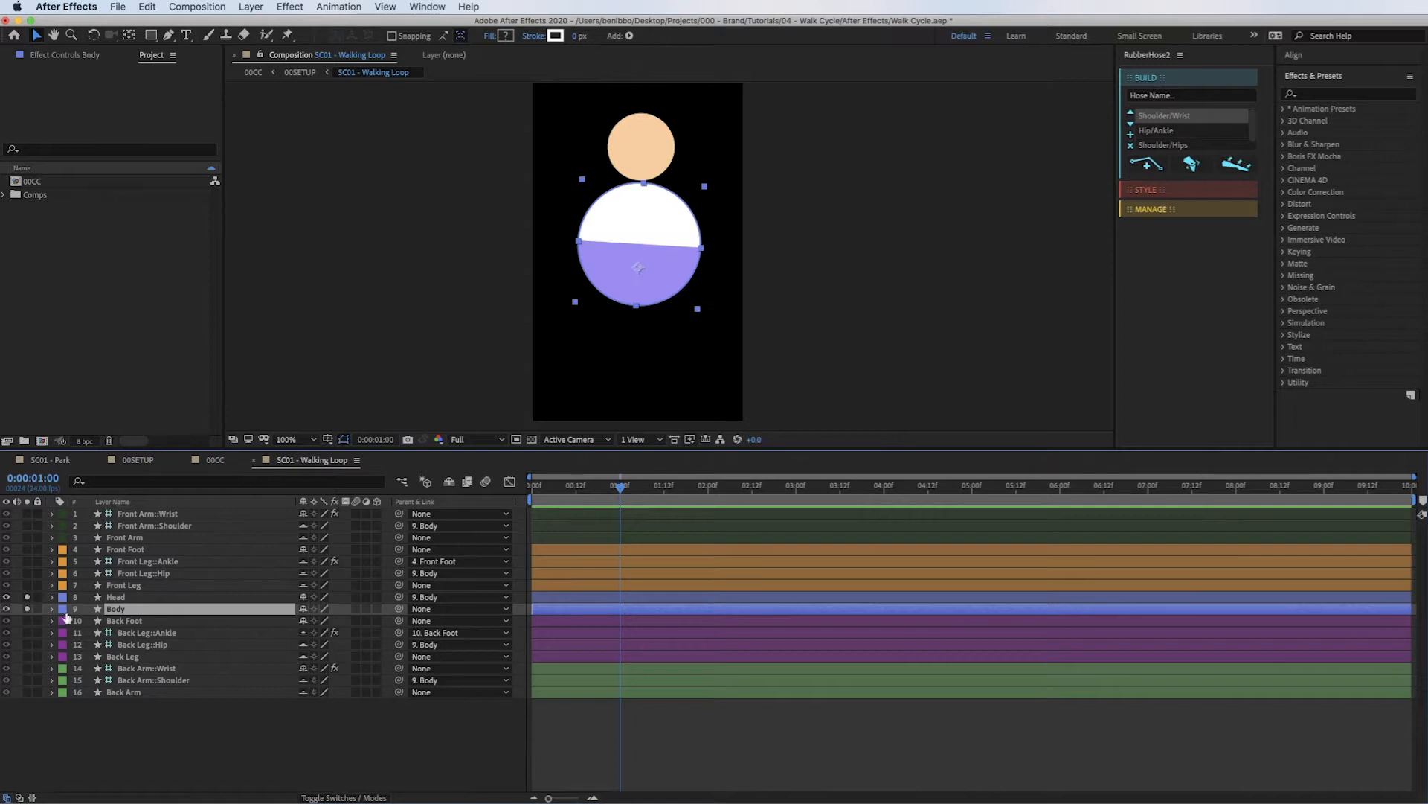
Solo the front leg, front foot and front arm layers, then clear all solo switches to show the whole character.
{"action": "left_click", "coordinate": [27, 585]}
{"action": "left_click", "coordinate": [27, 573]}
{"action": "left_click", "coordinate": [28, 561]}
{"action": "left_click", "coordinate": [27, 549]}
{"action": "left_click", "coordinate": [28, 537]}
{"action": "left_click", "coordinate": [28, 525]}
{"action": "left_click", "coordinate": [27, 514]}
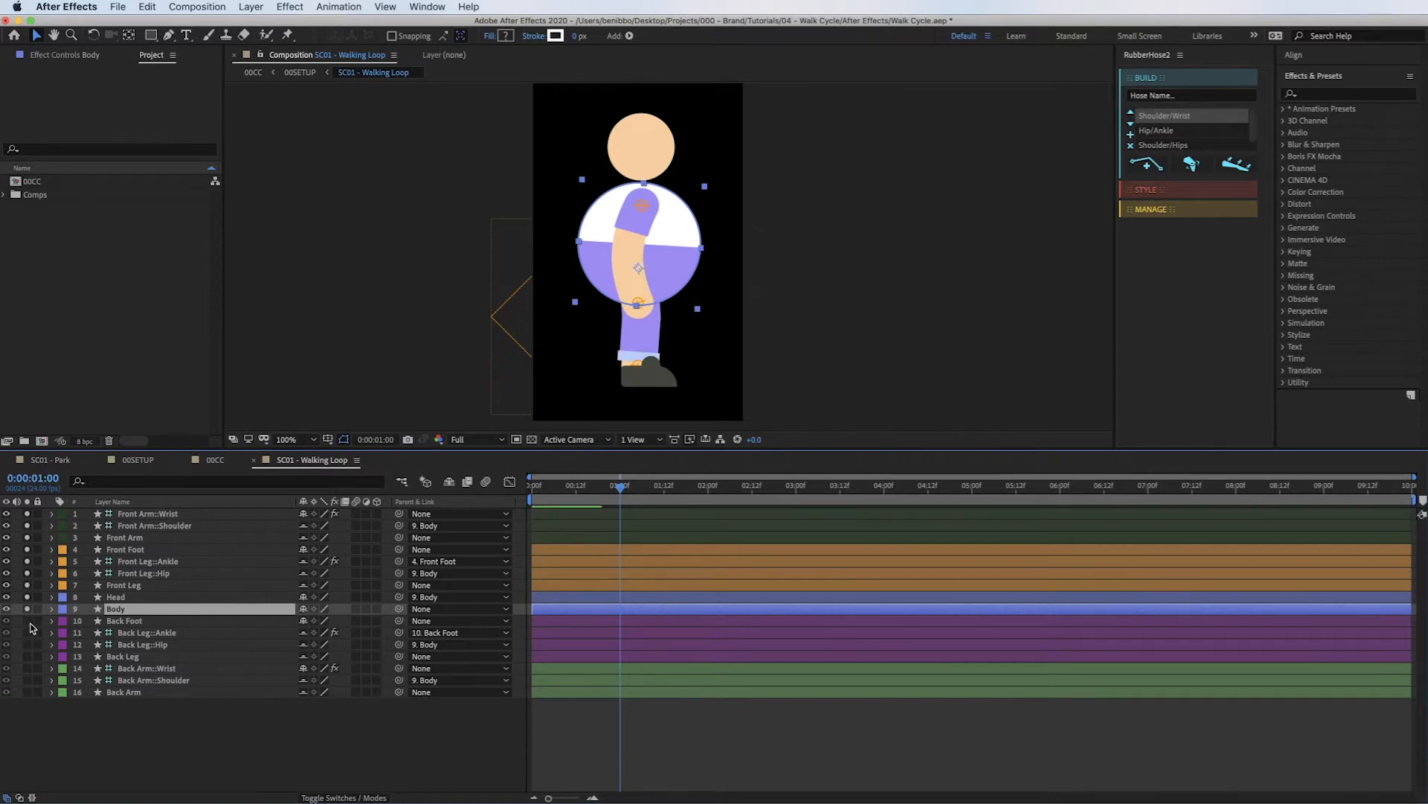
{"action": "left_click_drag", "start_coordinate": [27, 620], "coordinate": [31, 519]}
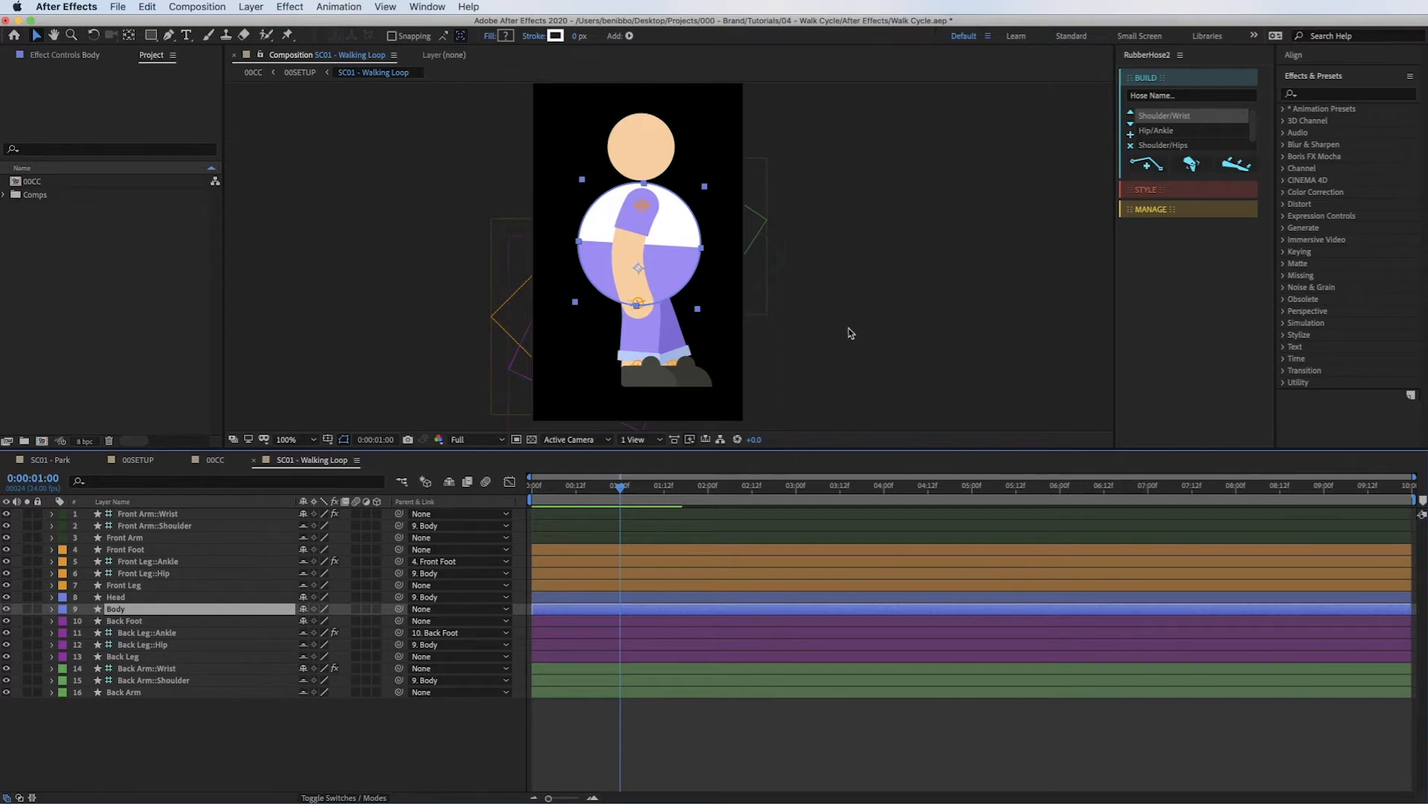
Move the Front Arm wrist controller slightly up and forward in the composition.
{"action": "left_click", "coordinate": [873, 329]}
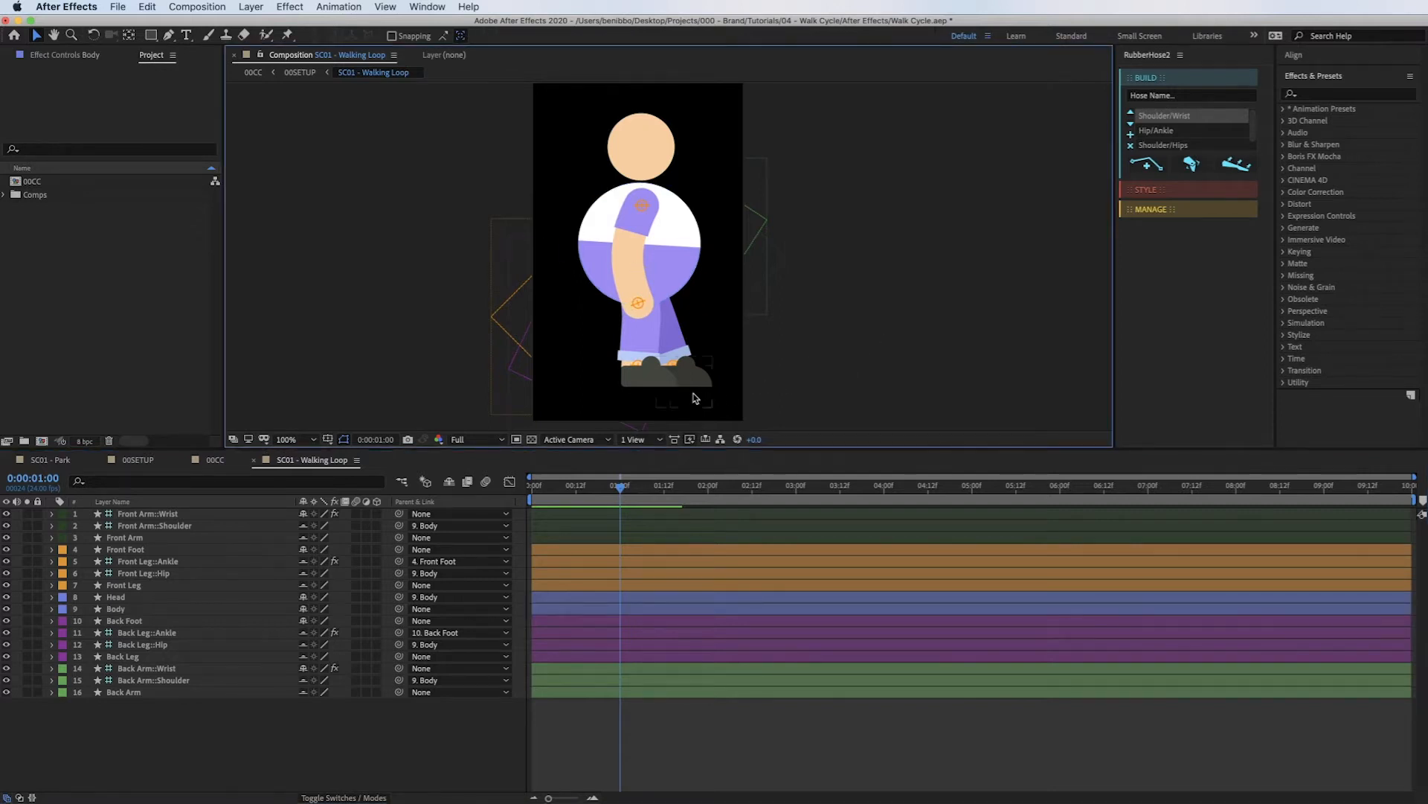
{"action": "mouse_move", "coordinate": [641, 310]}
{"action": "left_mouse_down"}
{"action": "mouse_move", "coordinate": [638, 282]}
{"action": "mouse_move", "coordinate": [730, 234]}
{"action": "mouse_move", "coordinate": [606, 326]}
{"action": "mouse_move", "coordinate": [587, 250]}
{"action": "mouse_move", "coordinate": [593, 281]}
{"action": "mouse_move", "coordinate": [646, 294]}
{"action": "left_mouse_up"}
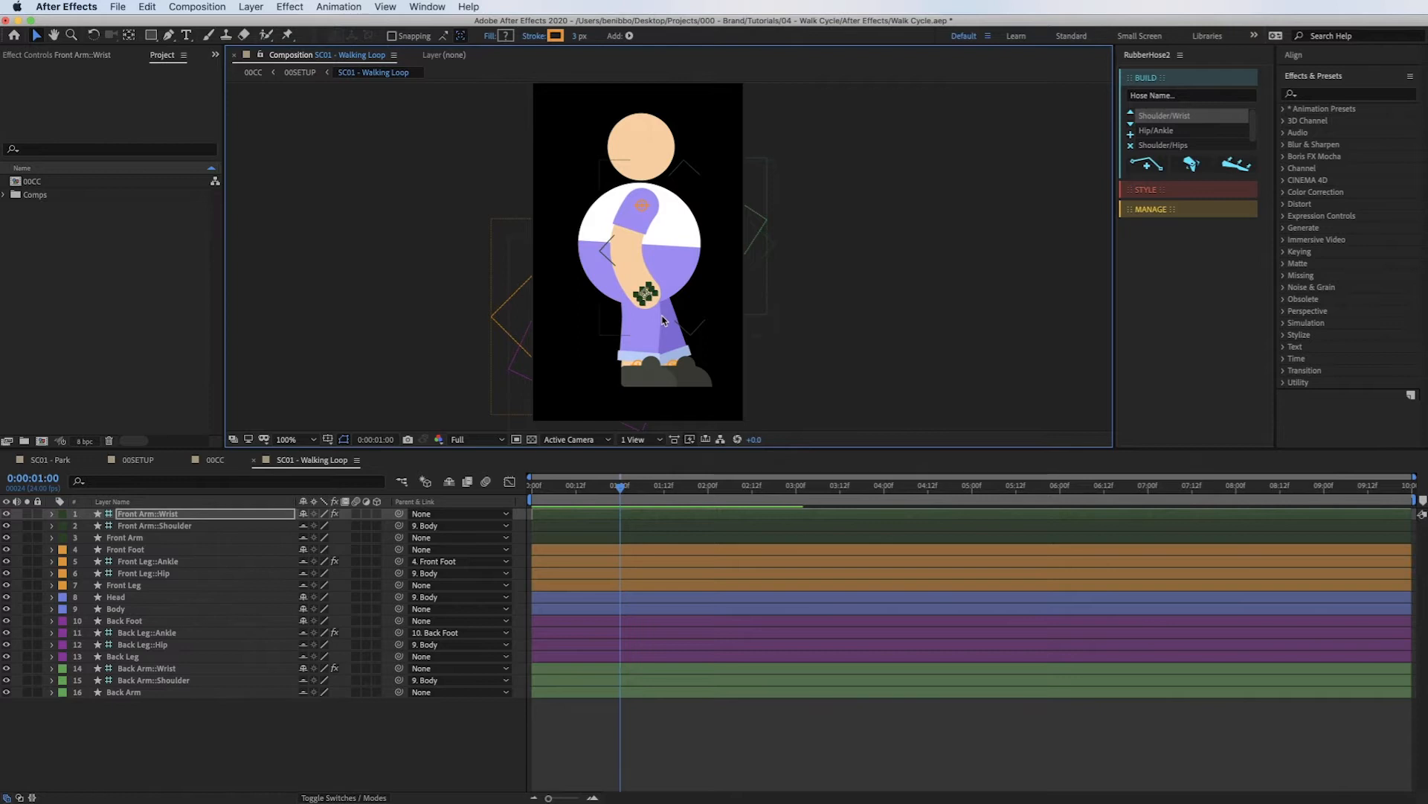
Examine which rig parts the Back Leg ankle and hip, Body, Back Foot and Front Foot layers control.
{"action": "left_click", "coordinate": [159, 634]}
{"action": "left_click", "coordinate": [164, 645]}
{"action": "left_click", "coordinate": [154, 633]}
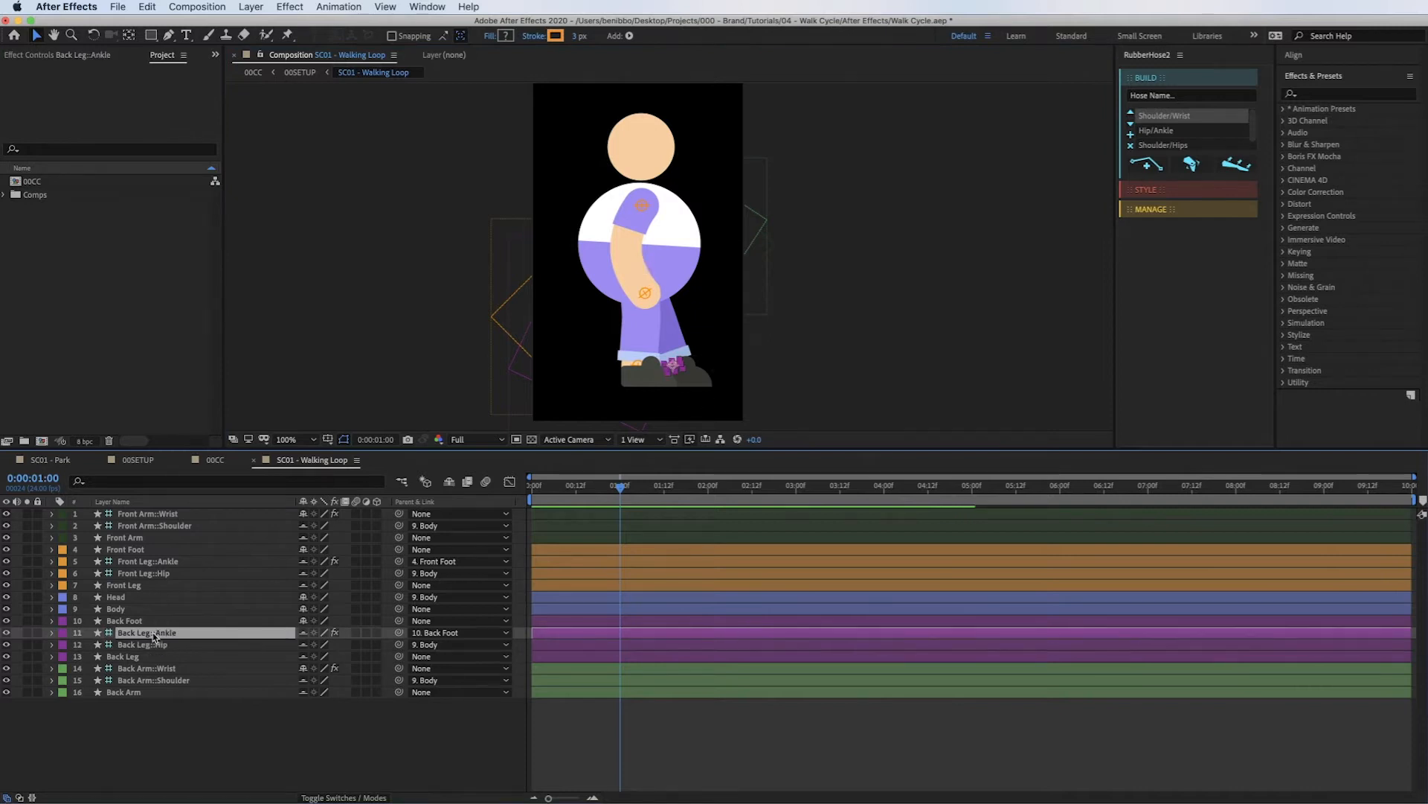
{"action": "left_click", "coordinate": [153, 645]}
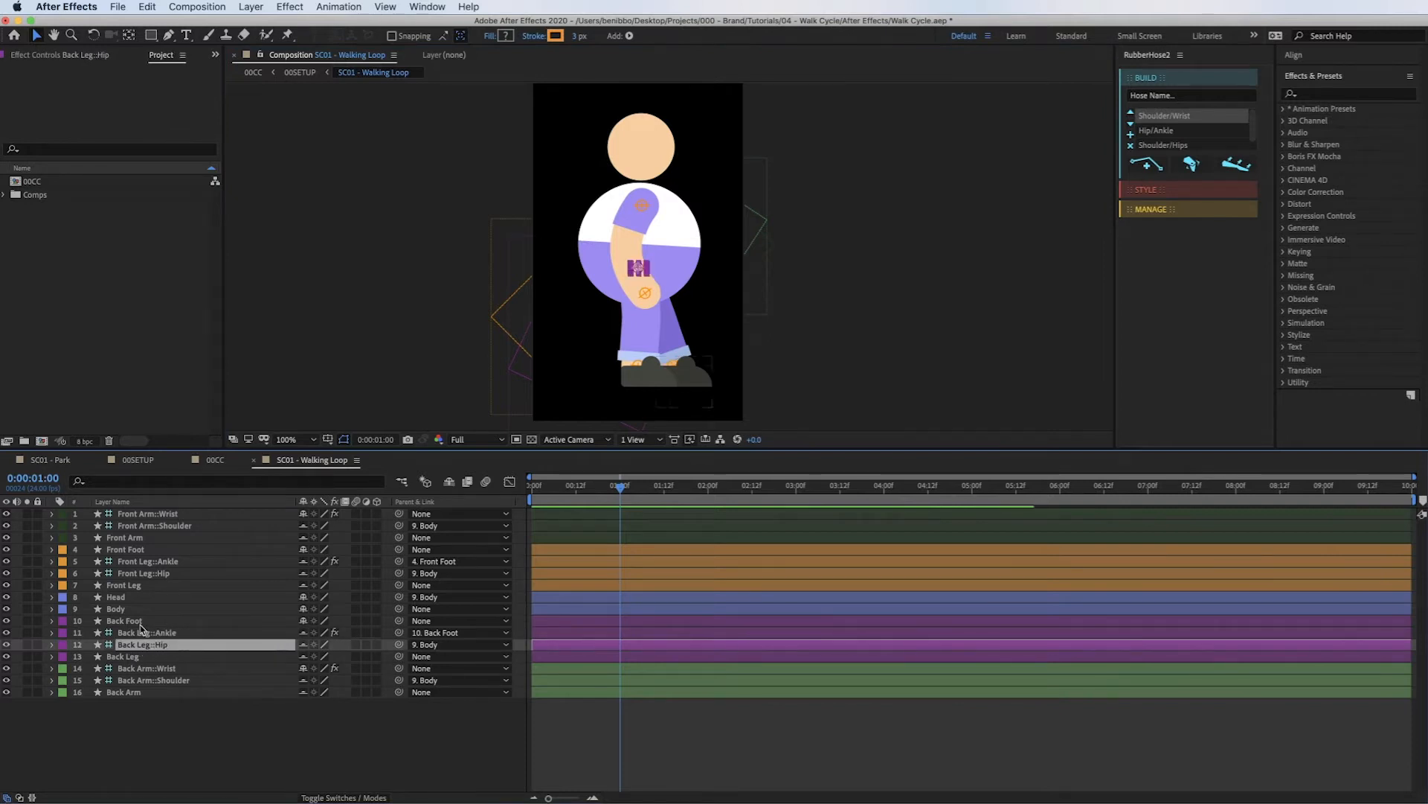
{"action": "left_click", "coordinate": [675, 251]}
{"action": "mouse_move", "coordinate": [675, 251]}
{"action": "left_mouse_down"}
{"action": "mouse_move", "coordinate": [659, 189]}
{"action": "mouse_move", "coordinate": [629, 198]}
{"action": "mouse_move", "coordinate": [610, 227]}
{"action": "mouse_move", "coordinate": [649, 246]}
{"action": "left_mouse_up"}
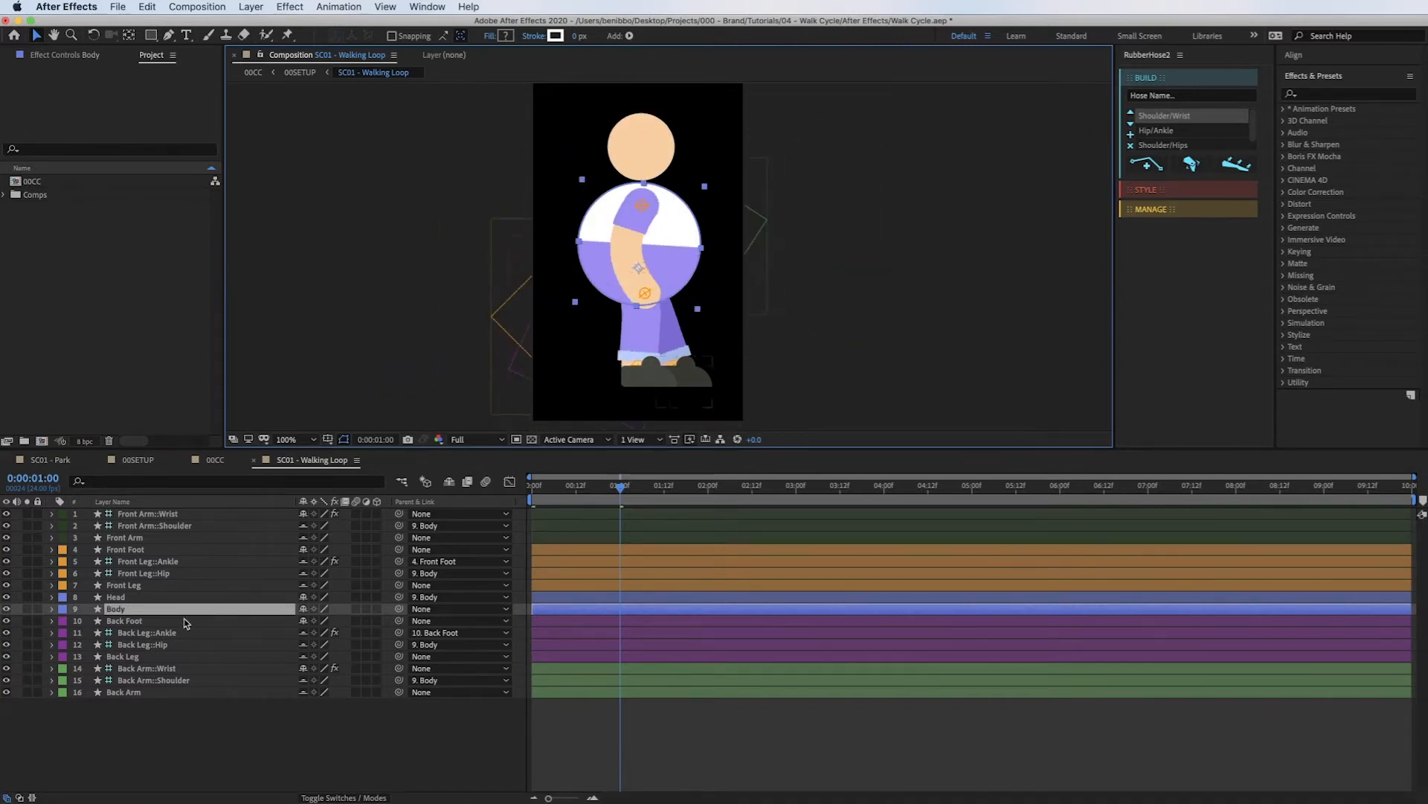
{"action": "left_click", "coordinate": [156, 634]}
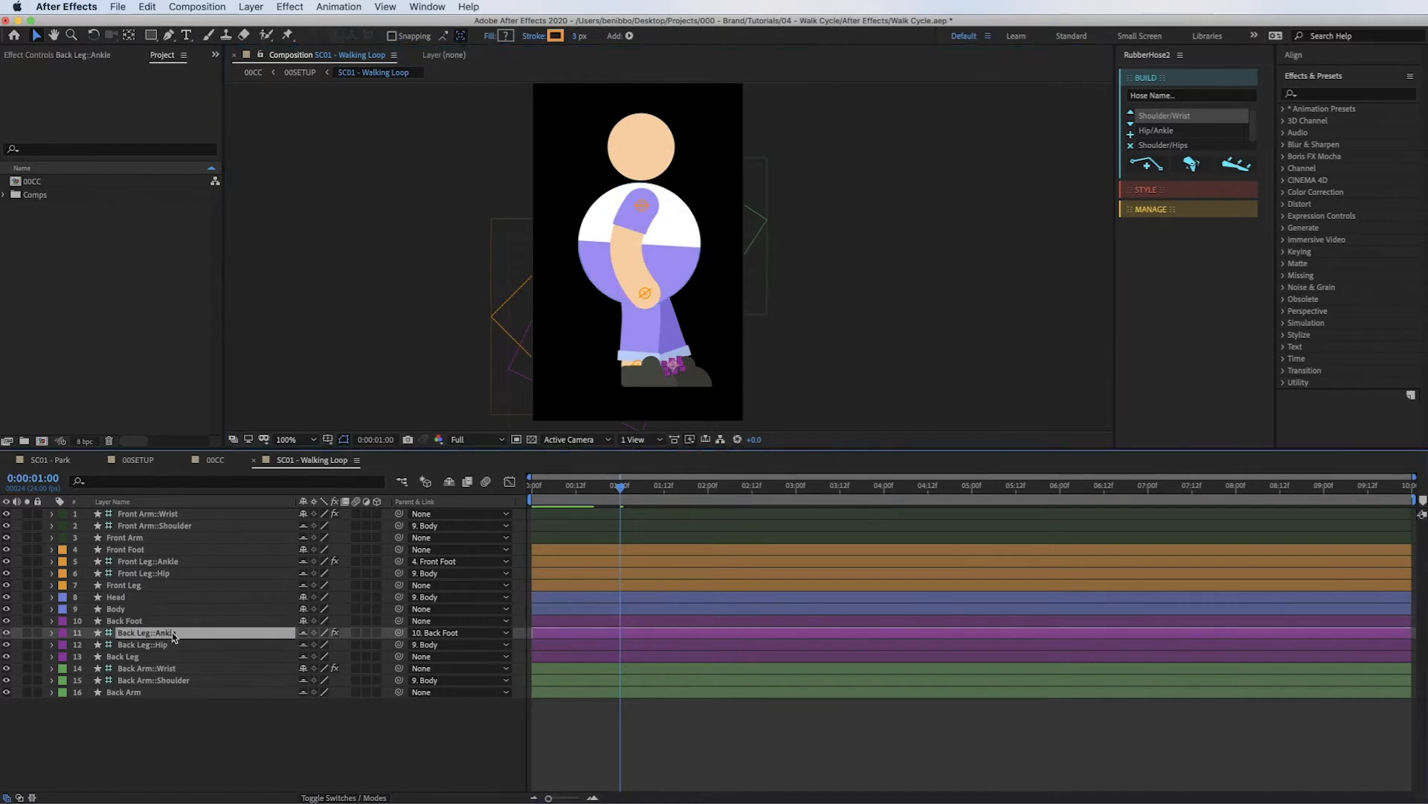
{"action": "left_click", "coordinate": [138, 622]}
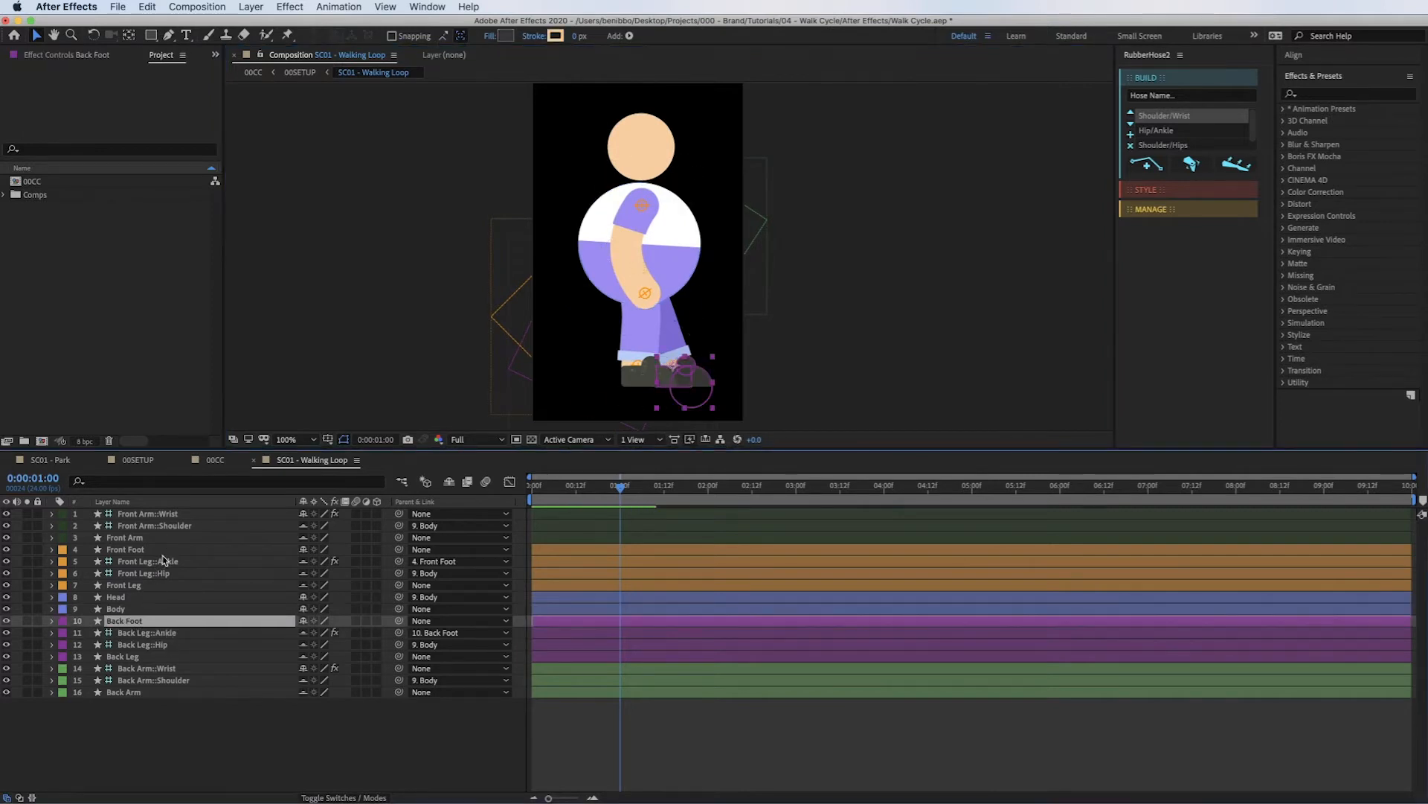
{"action": "left_click", "coordinate": [134, 550]}
{"action": "left_click", "coordinate": [633, 347]}
{"action": "mouse_move", "coordinate": [634, 346]}
{"action": "left_mouse_down"}
{"action": "mouse_move", "coordinate": [558, 304]}
{"action": "mouse_move", "coordinate": [635, 350]}
{"action": "left_mouse_up"}
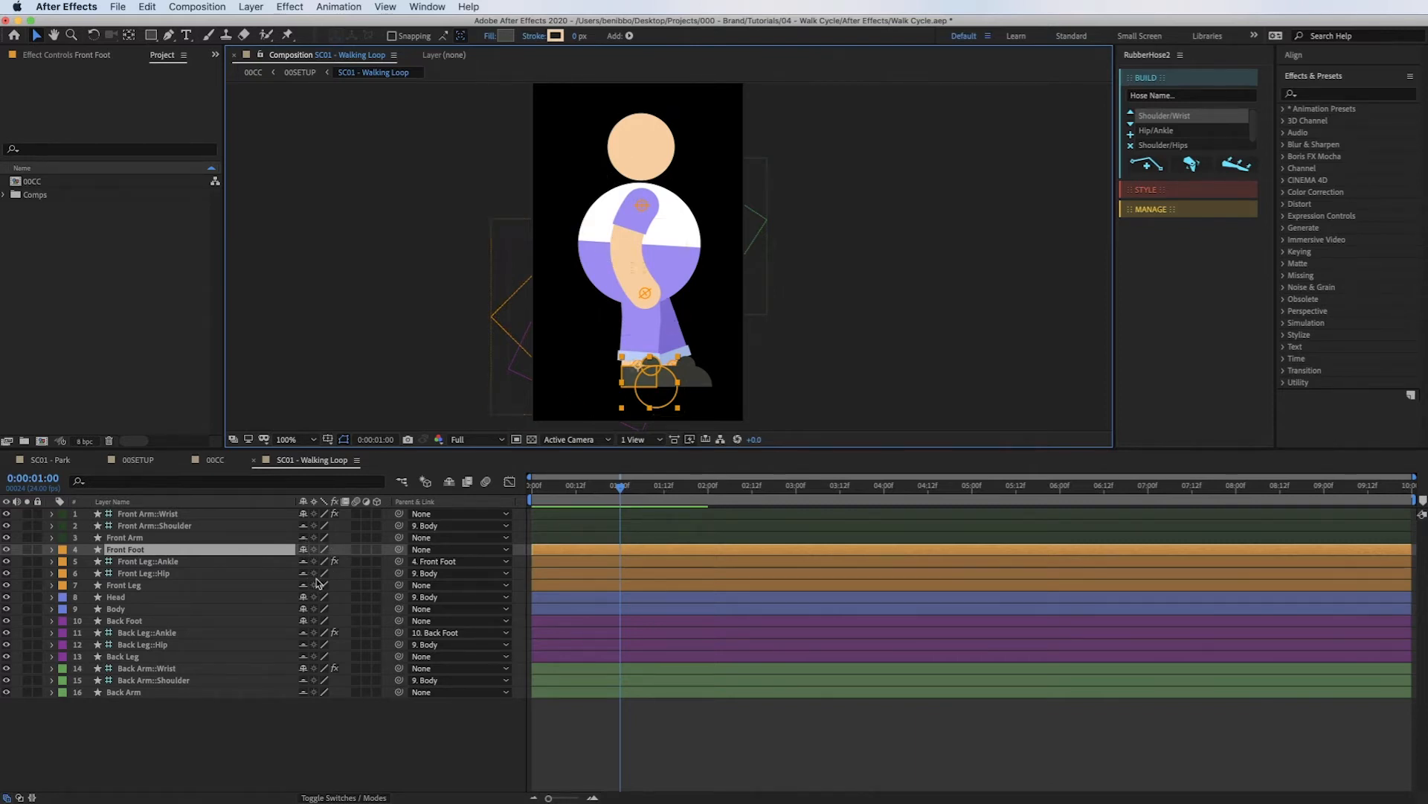
Hide the shy layers in the timeline and clear the lock switches on the layers.
{"action": "key", "text": "super+a"}
{"action": "left_click", "coordinate": [38, 538]}
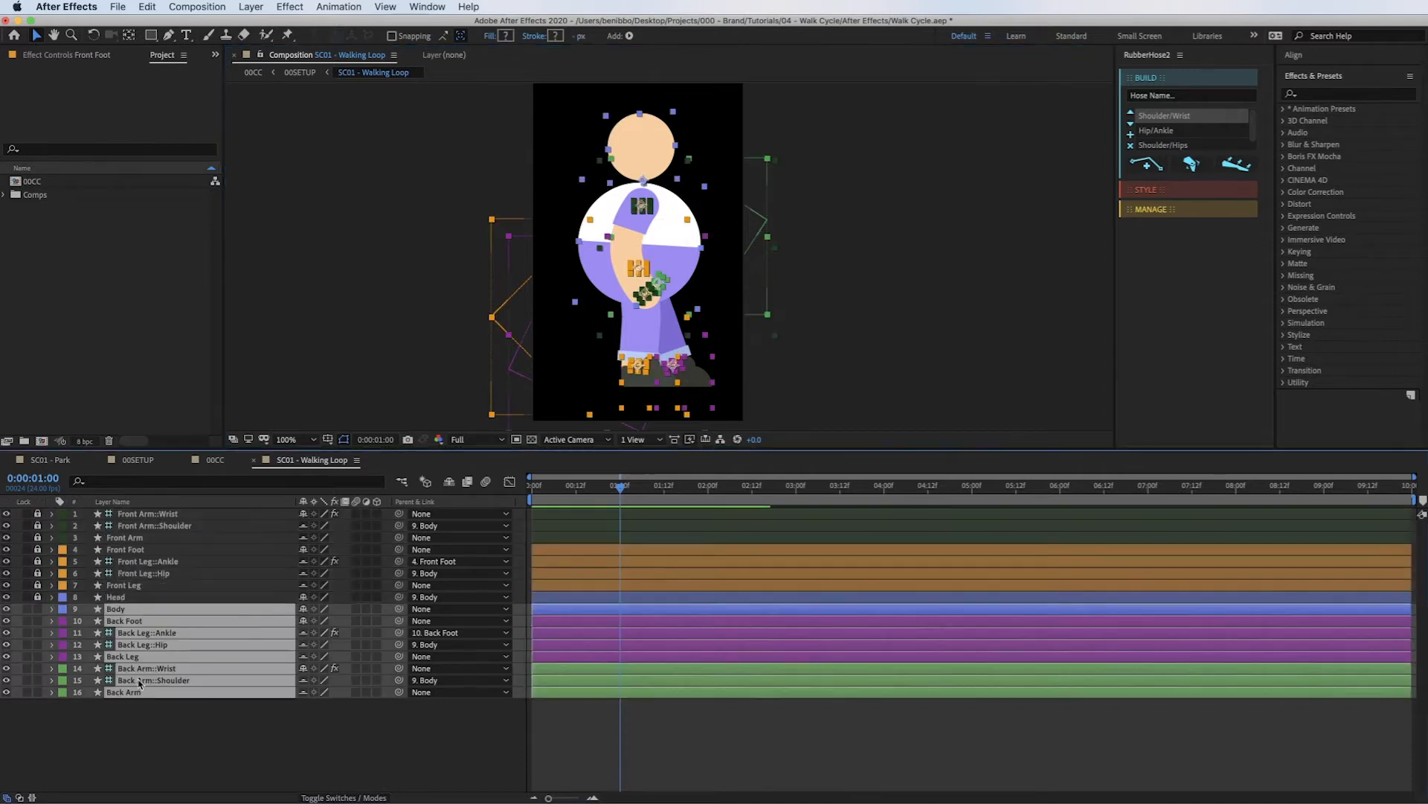
{"action": "left_click", "coordinate": [449, 482]}
{"action": "left_click_drag", "start_coordinate": [43, 515], "coordinate": [39, 567]}
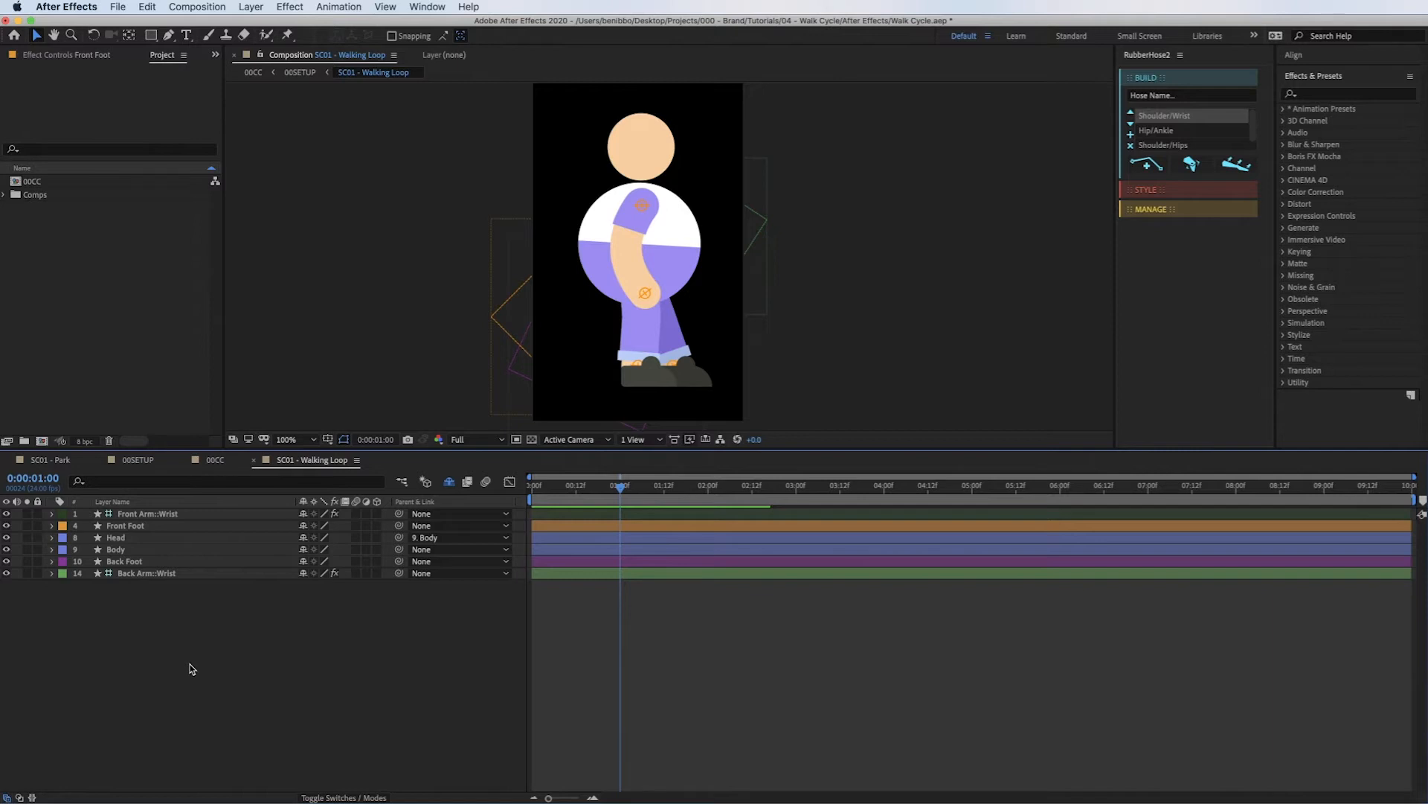
Add Position keyframes to the Body layer at 0:00:00:00 and 0:00:01:00.
{"action": "left_click", "coordinate": [606, 533]}
{"action": "left_click", "coordinate": [471, 549]}
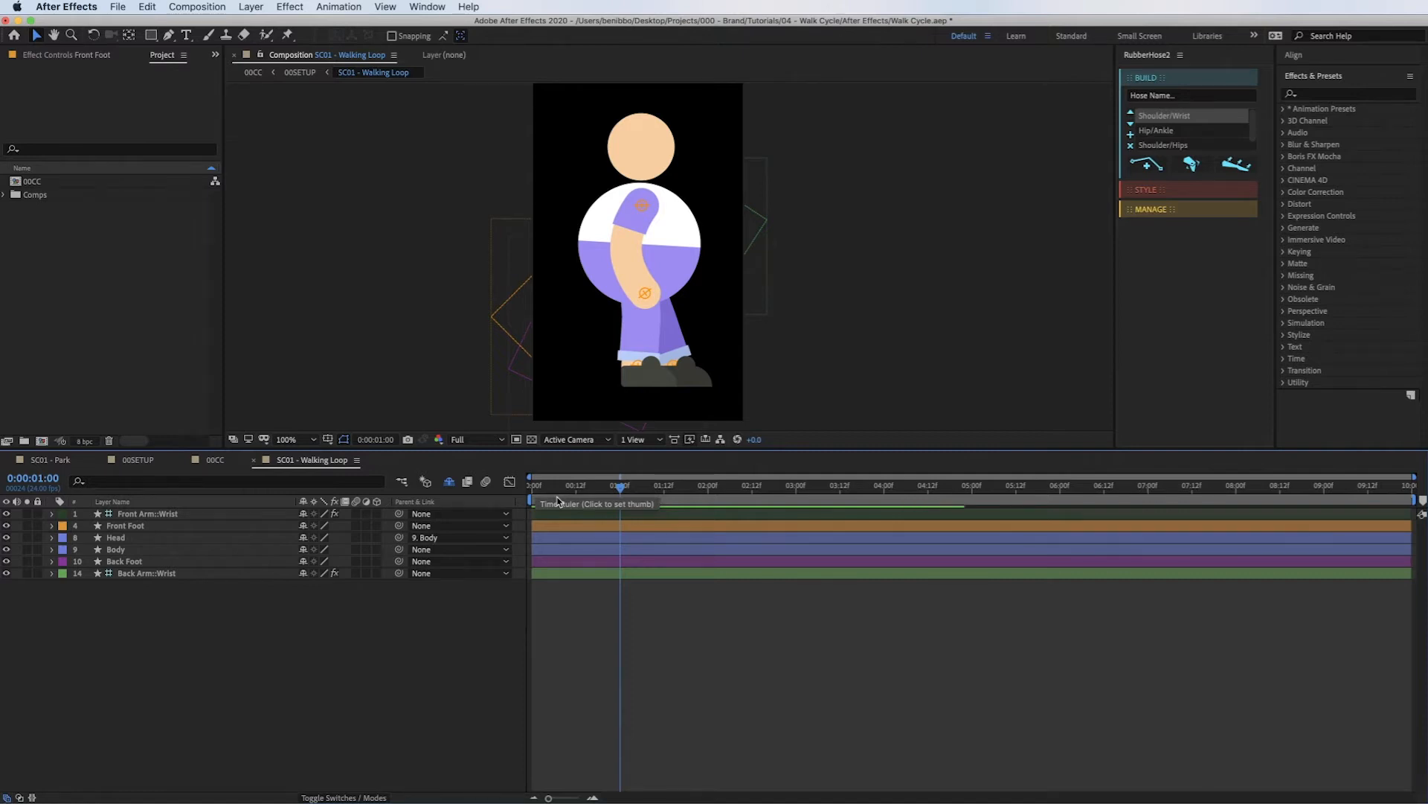
{"action": "left_click_drag", "start_coordinate": [558, 495], "coordinate": [516, 489]}
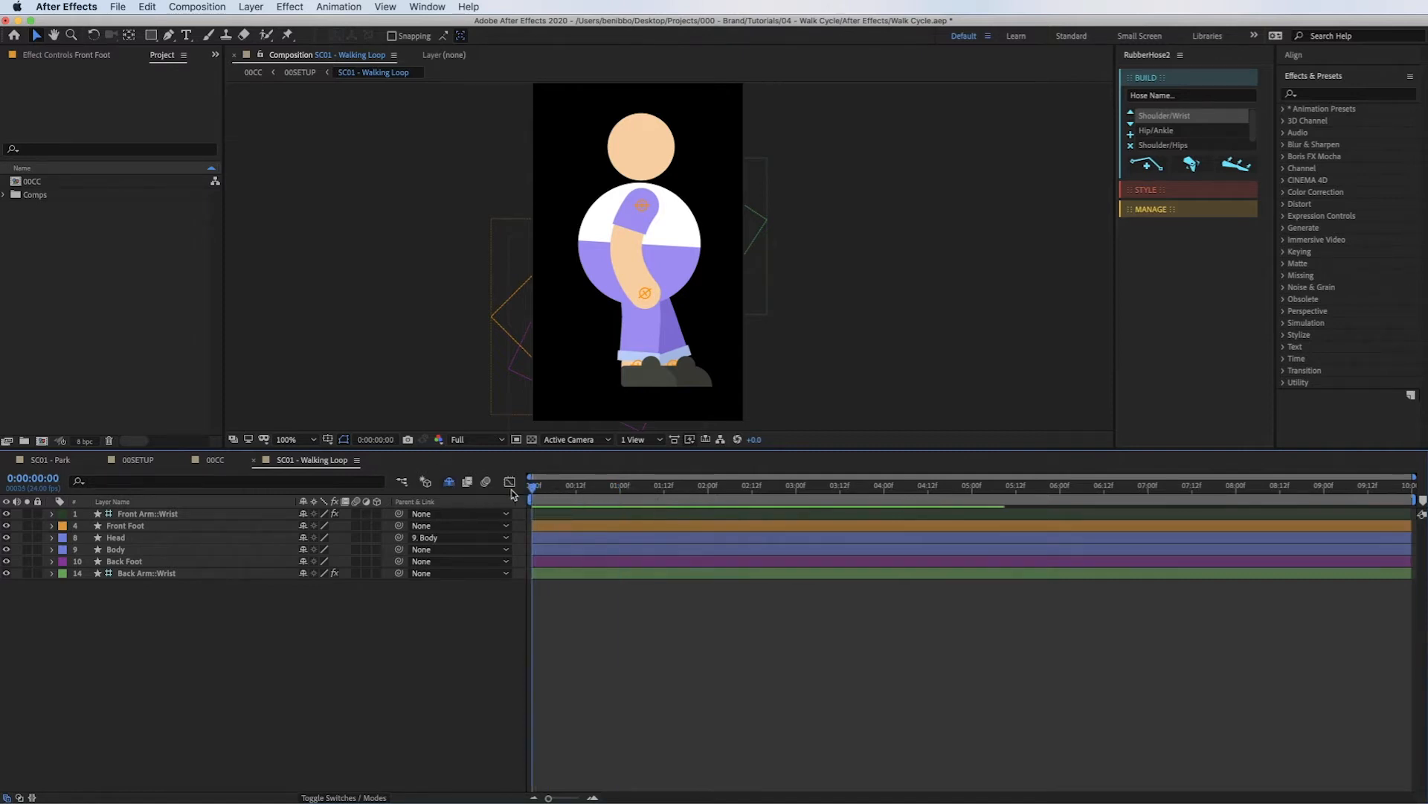
{"action": "left_click", "coordinate": [142, 551]}
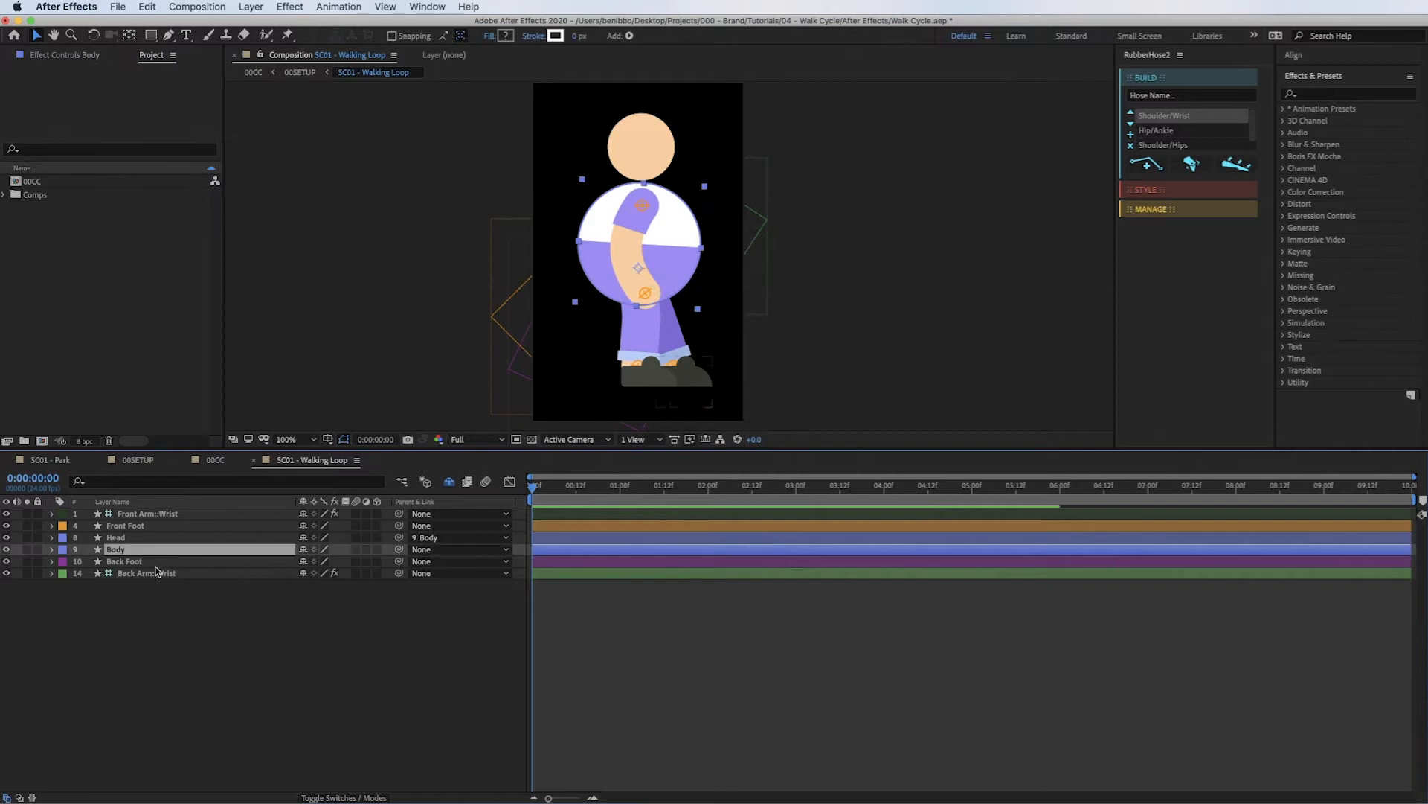
{"action": "key", "text": "p"}
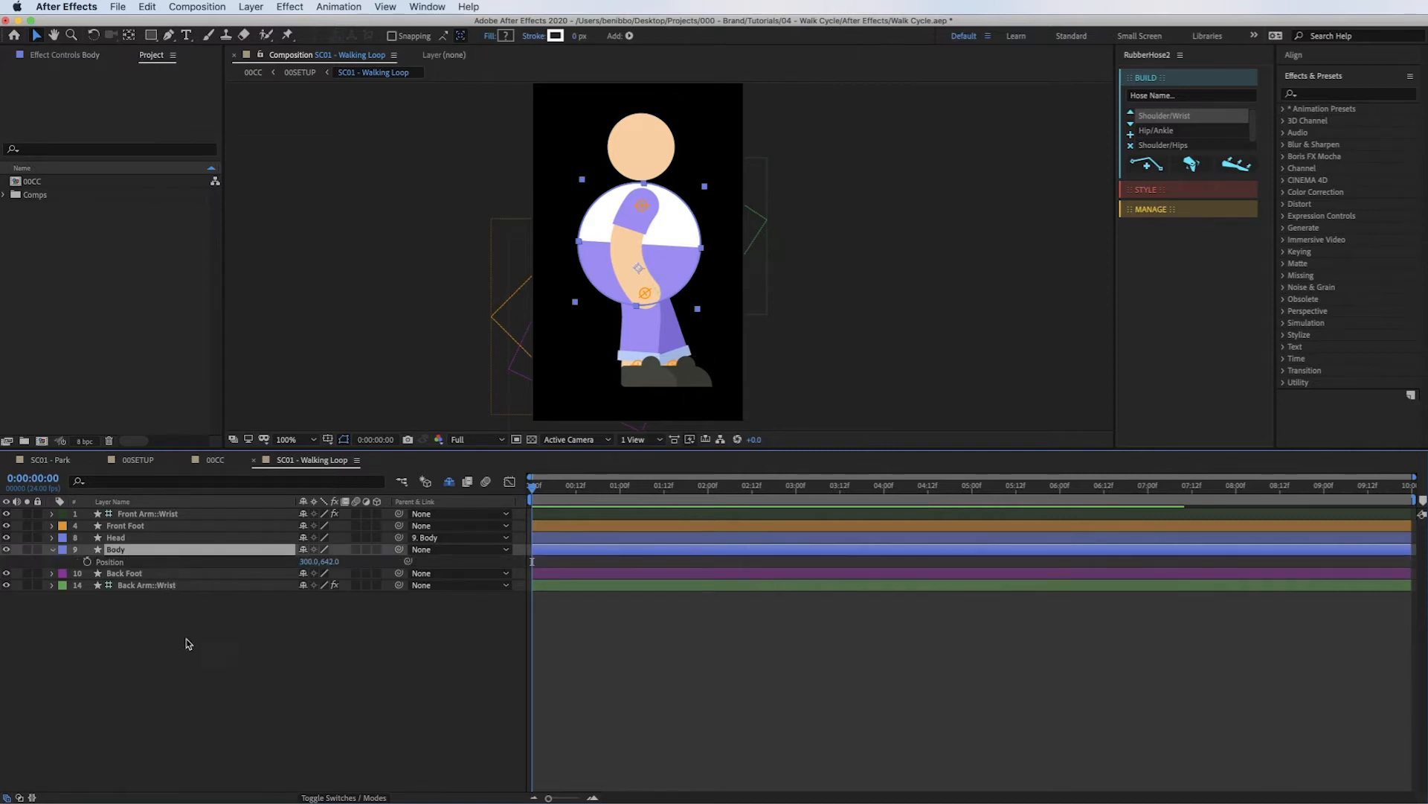
{"action": "left_click", "coordinate": [88, 561]}
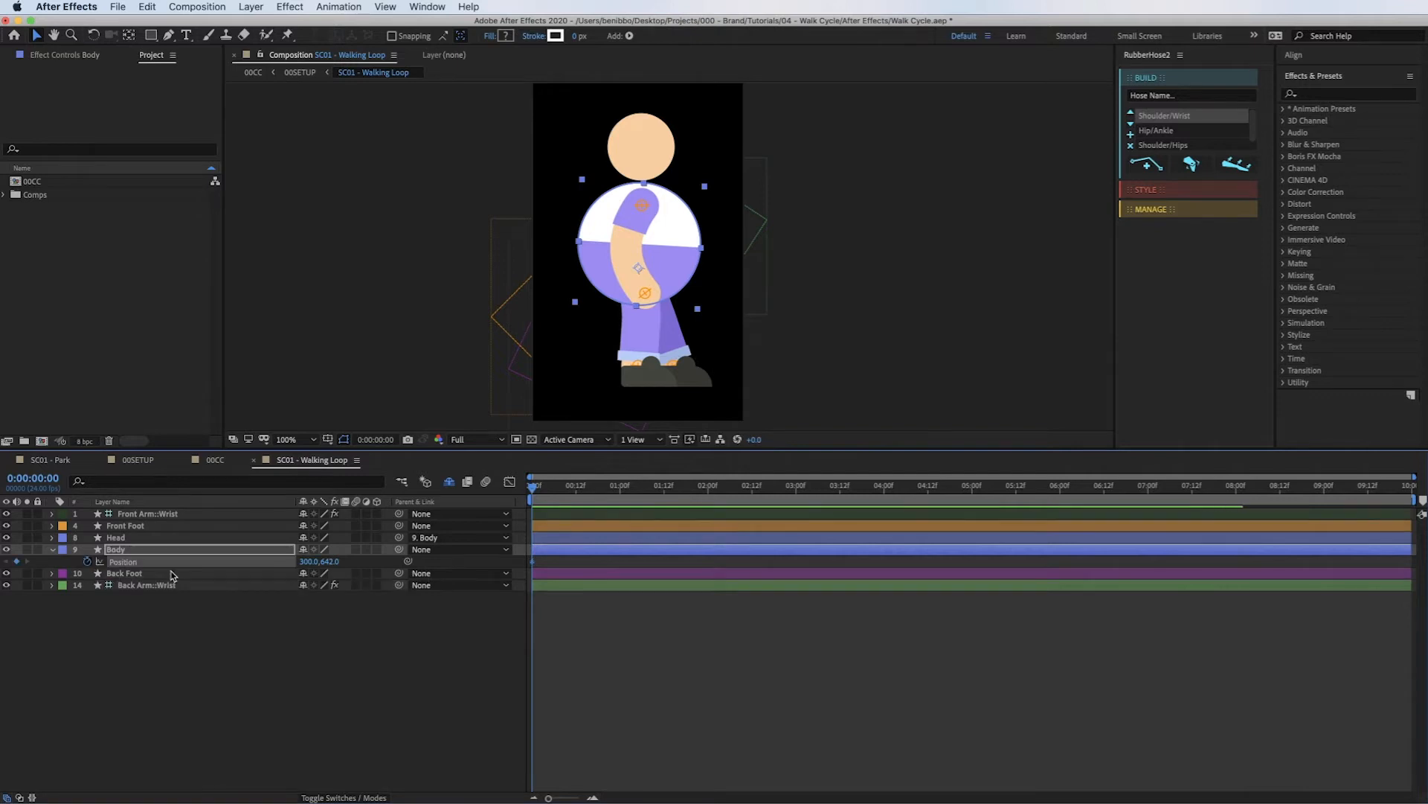
{"action": "left_click", "coordinate": [618, 500]}
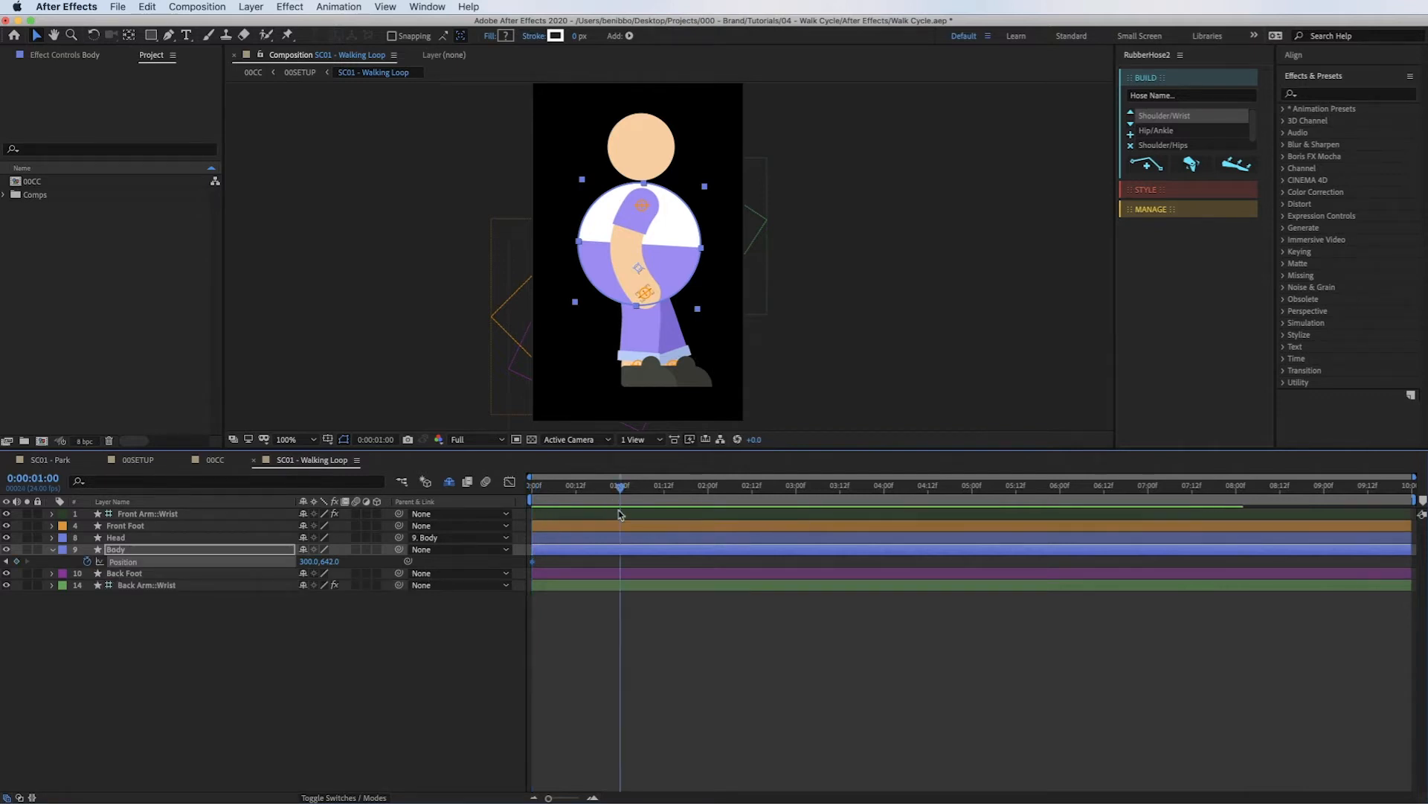
{"action": "left_click", "coordinate": [16, 561]}
Add a Body Position keyframe halfway through the cycle, at 0:00:00:12.
{"action": "left_click_drag", "start_coordinate": [620, 485], "coordinate": [539, 485]}
{"action": "key", "text": "Home"}
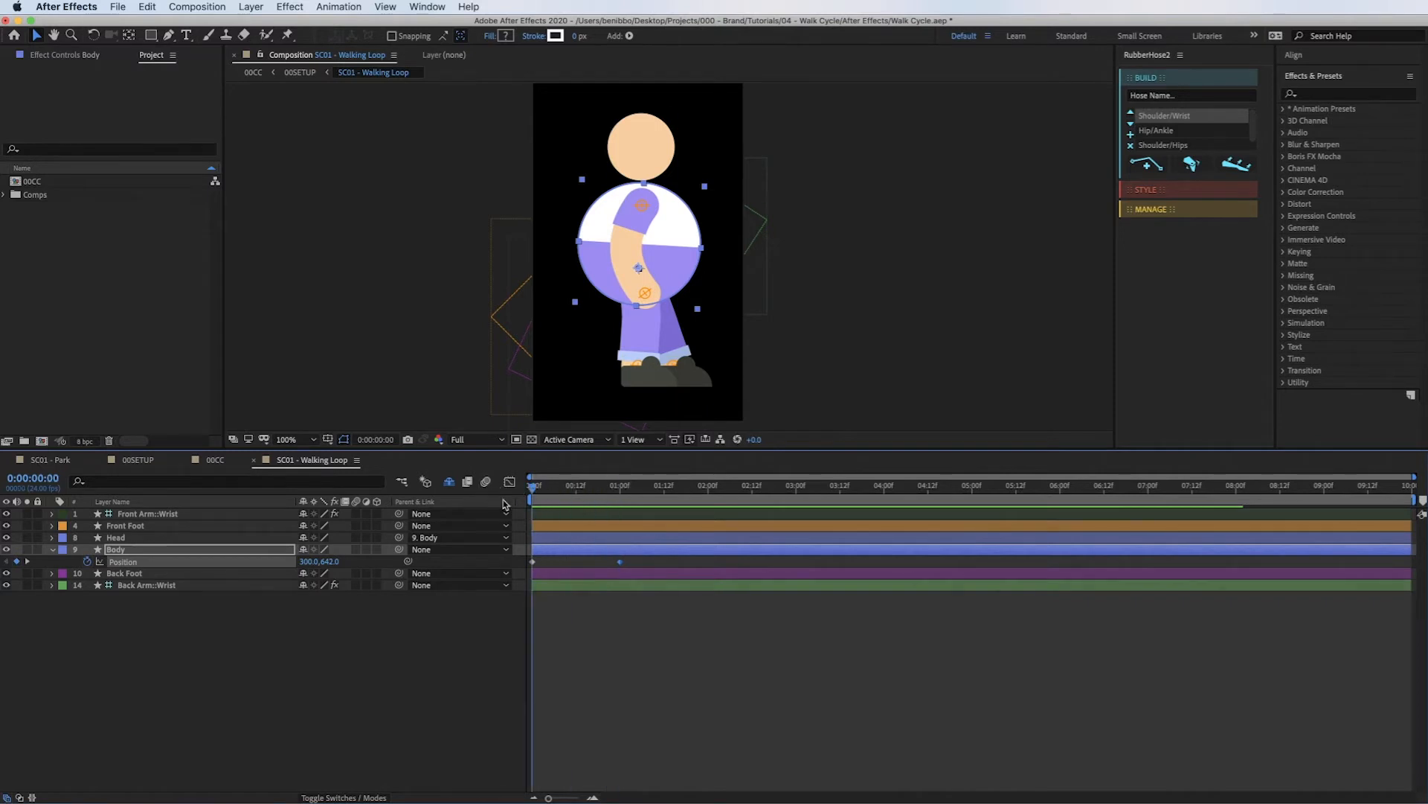
{"action": "left_click", "coordinate": [577, 496]}
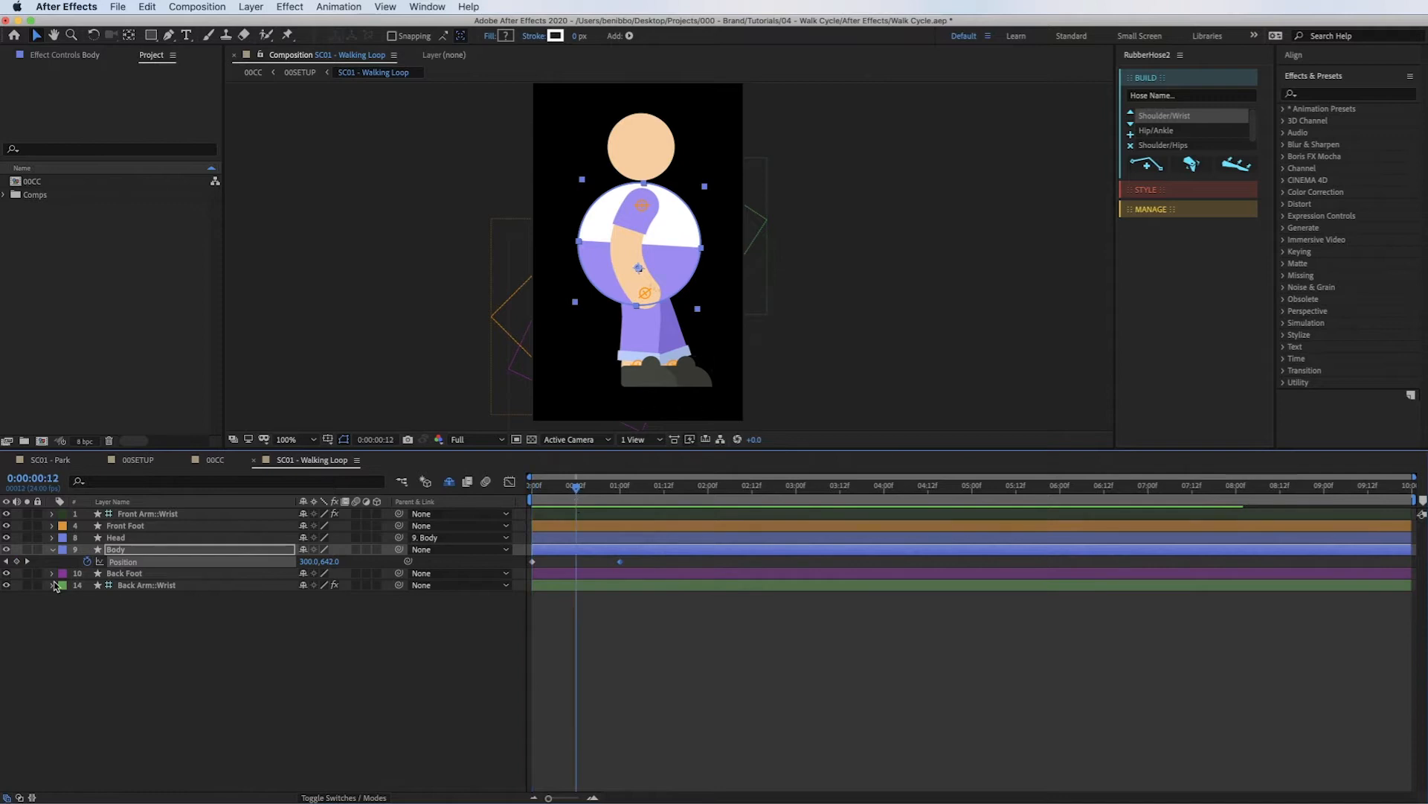
{"action": "left_click", "coordinate": [17, 561]}
{"action": "left_click", "coordinate": [533, 495]}
{"action": "left_click_drag", "start_coordinate": [535, 497], "coordinate": [617, 510]}
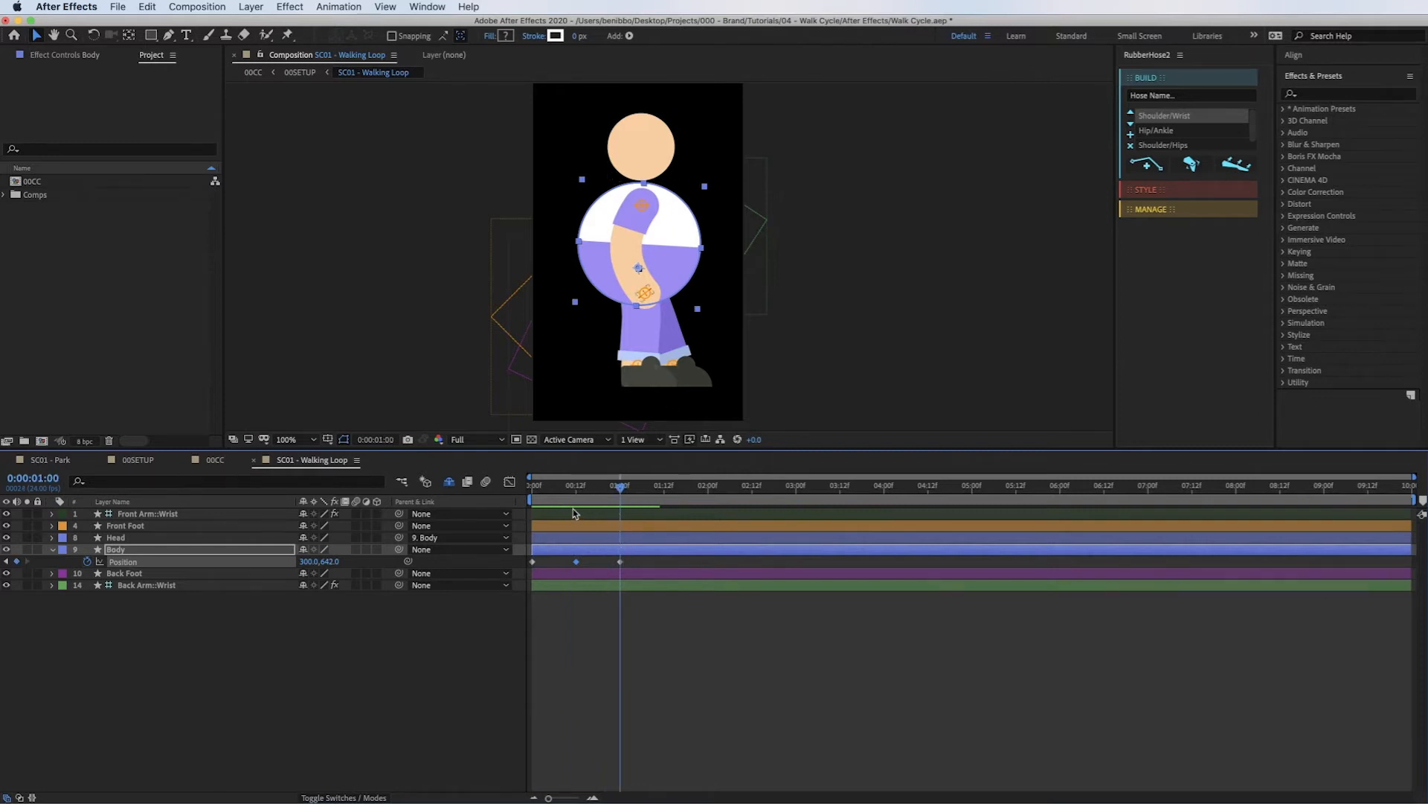
Lower the body by 40 px on all three Position keyframes, to 300, 682.
{"action": "left_click_drag", "start_coordinate": [637, 559], "coordinate": [511, 564]}
{"action": "key", "text": "shift+Down"}
{"action": "key", "text": "shift+Down"}
{"action": "key", "text": "shift+Down"}
{"action": "key", "text": "shift+Down"}
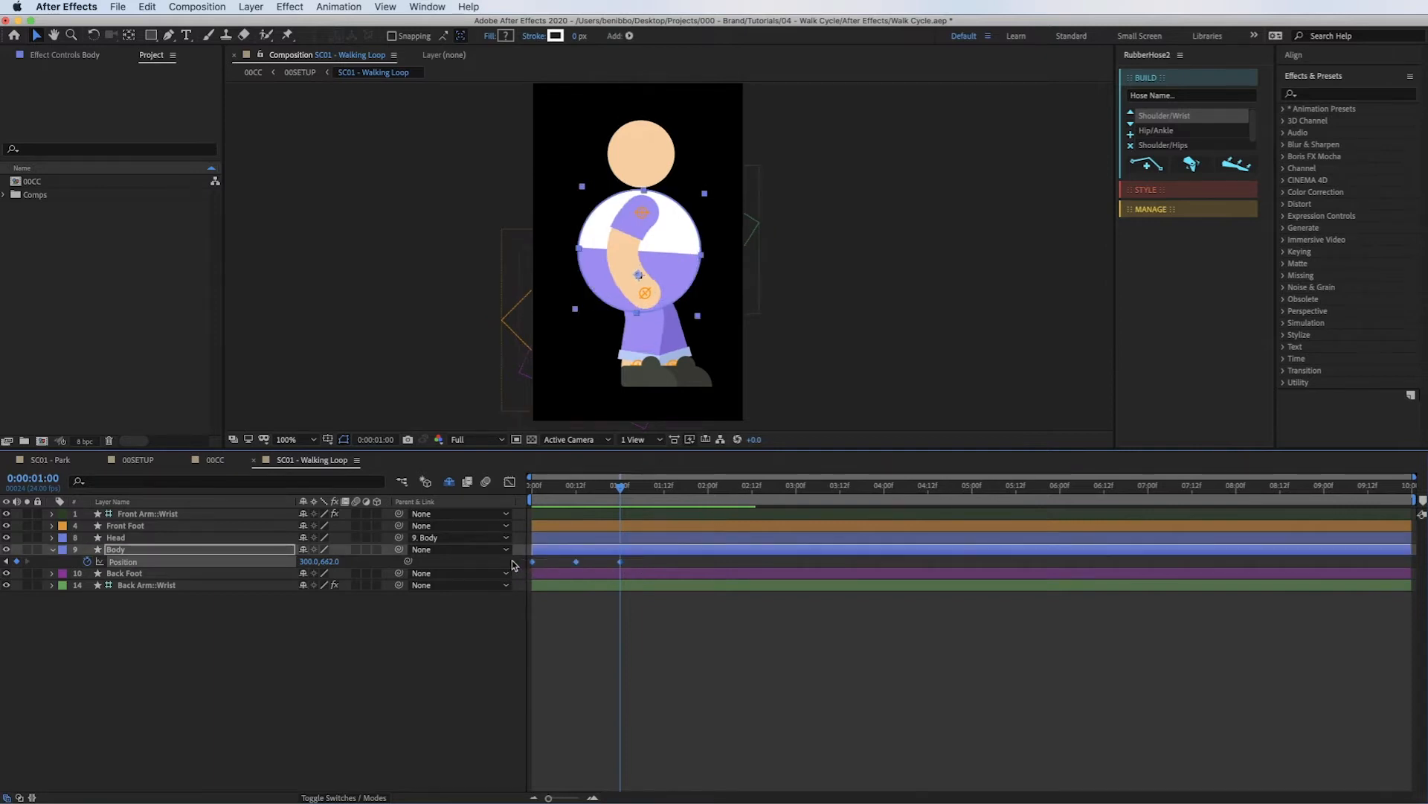
{"action": "left_click", "coordinate": [594, 566]}
Add in-between Body Position keyframes at 0:00:00:06 and 0:00:00:18.
{"action": "left_click", "coordinate": [601, 491]}
{"action": "left_click_drag", "start_coordinate": [602, 492], "coordinate": [554, 493]}
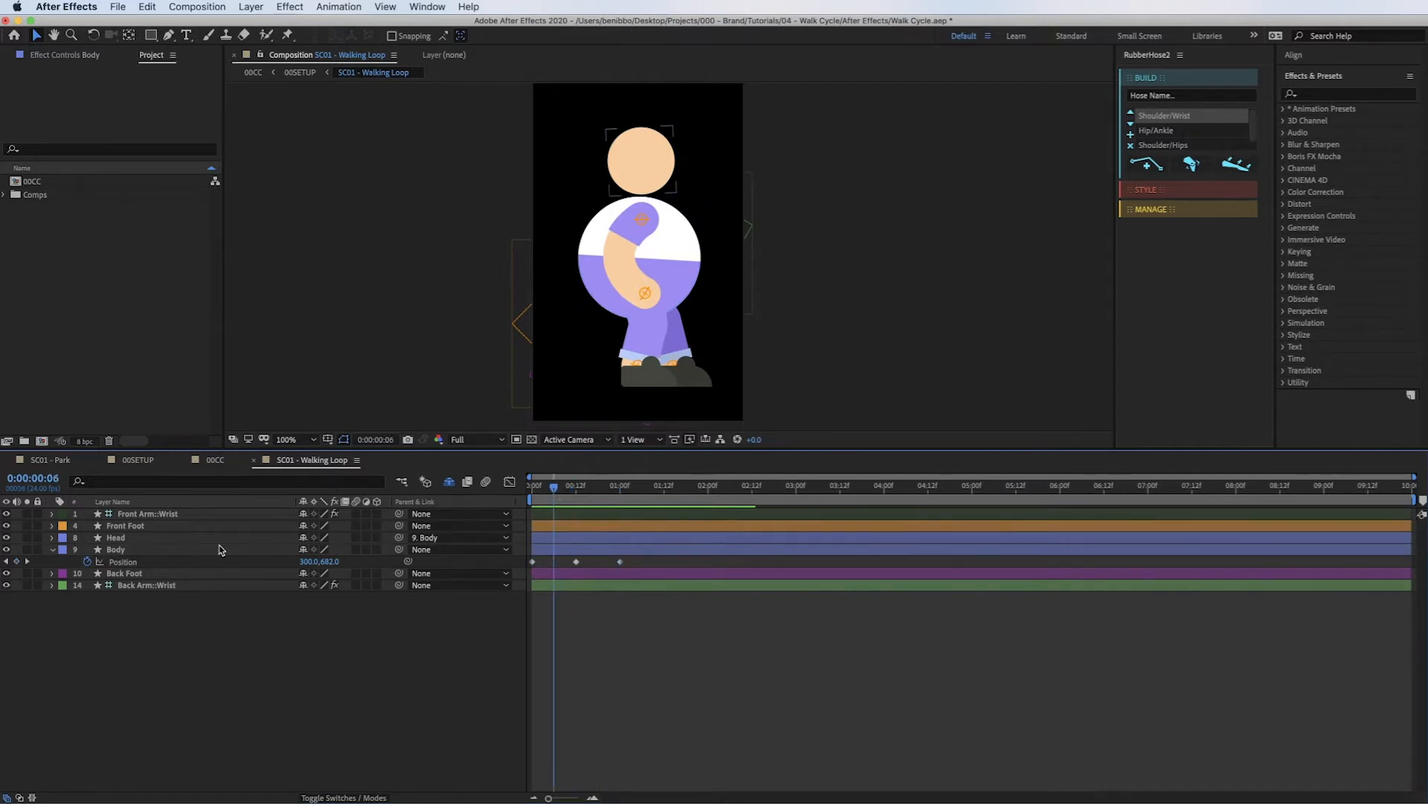
{"action": "left_click", "coordinate": [16, 561]}
{"action": "left_click", "coordinate": [597, 493]}
{"action": "left_click", "coordinate": [16, 561]}
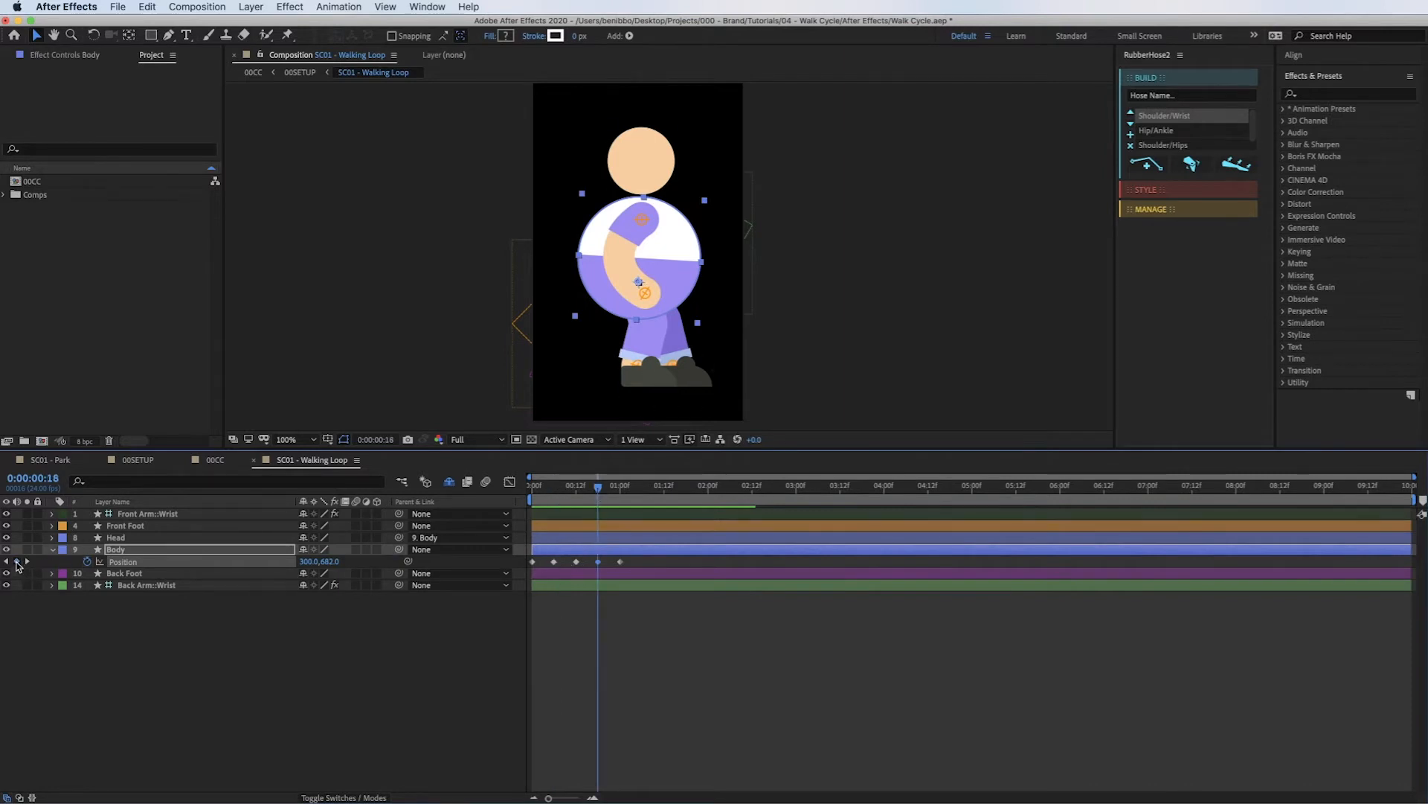
Raise the body by 40 px on the frame 6 and frame 18 Position keyframes, to 300, 642.
{"action": "left_click_drag", "start_coordinate": [609, 562], "coordinate": [583, 568]}
{"action": "left_click", "coordinate": [554, 562], "text": "shift"}
{"action": "key", "text": "shift+Up"}
{"action": "key", "text": "shift+Up"}
{"action": "key", "text": "shift+Up"}
{"action": "key", "text": "shift+Up"}
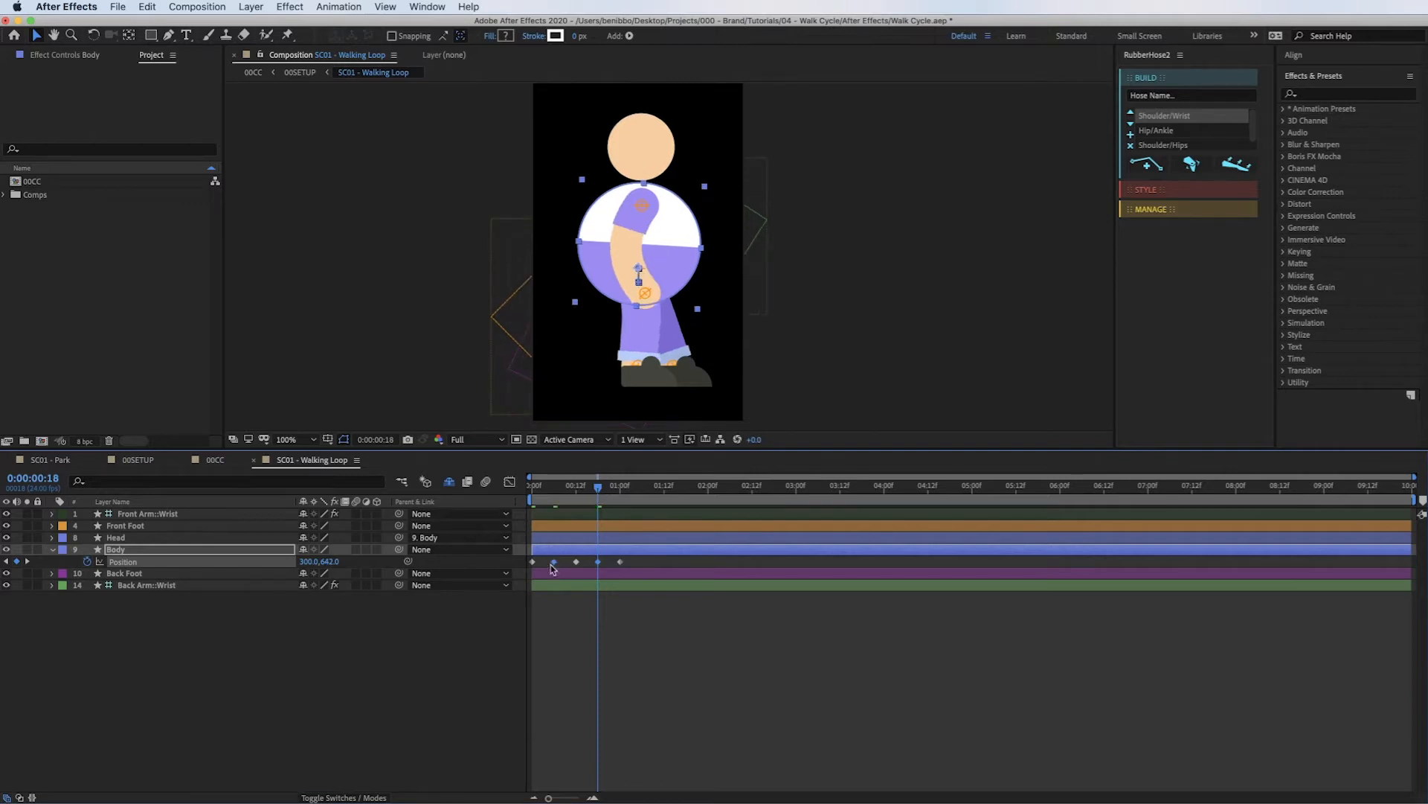
{"action": "left_click", "coordinate": [637, 561]}
{"action": "left_click_drag", "start_coordinate": [612, 489], "coordinate": [619, 500]}
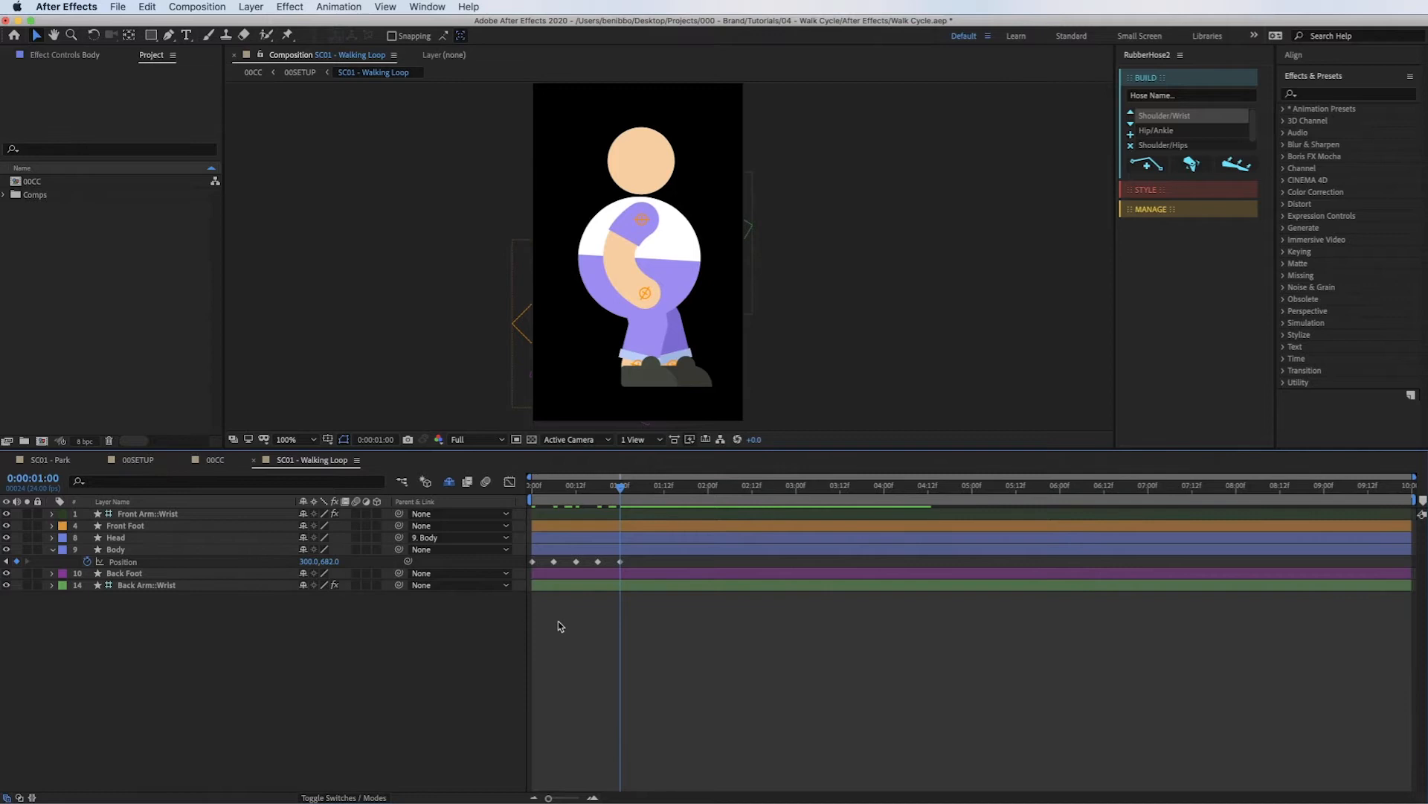
Try setting the work area's start at several points in the timeline, including 0:00:00:20.
{"action": "left_click", "coordinate": [557, 485]}
{"action": "left_click_drag", "start_coordinate": [498, 497], "coordinate": [669, 500]}
{"action": "key", "text": "b"}
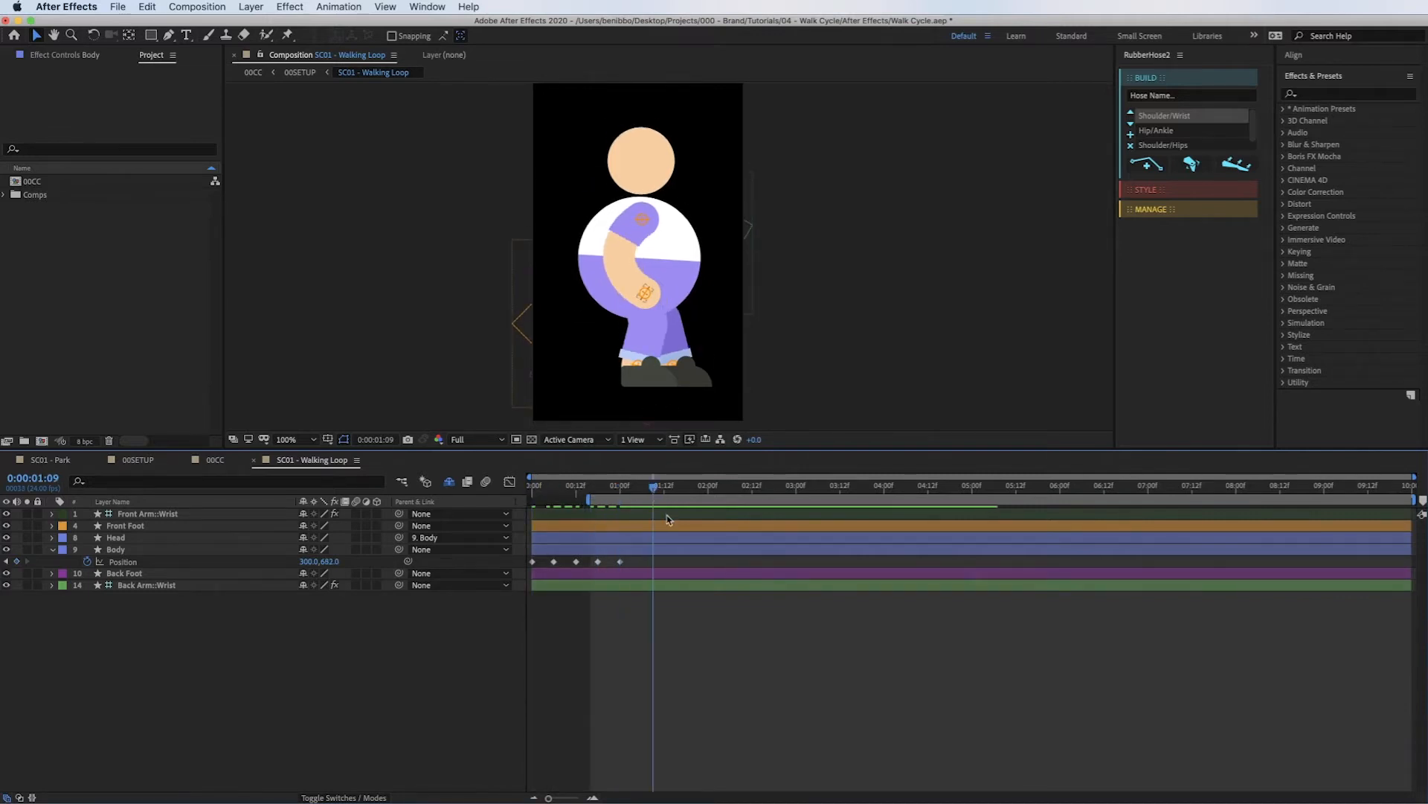
{"action": "key", "text": "b"}
{"action": "left_click", "coordinate": [606, 496]}
{"action": "key", "text": "b"}
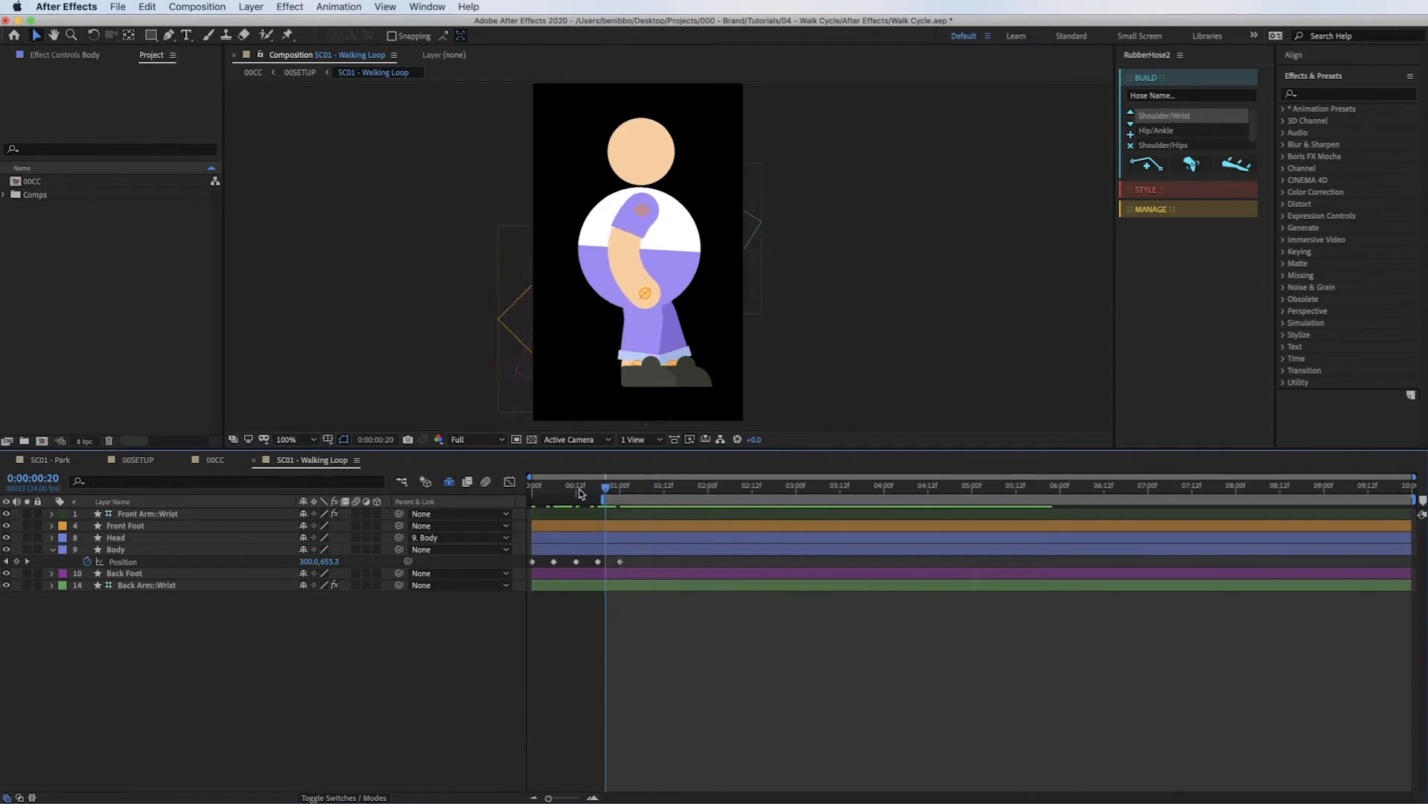
Set the work area to start at 0:00:00:00 and end at 0:00:00:23.
{"action": "key", "text": "Home"}
{"action": "key", "text": "b"}
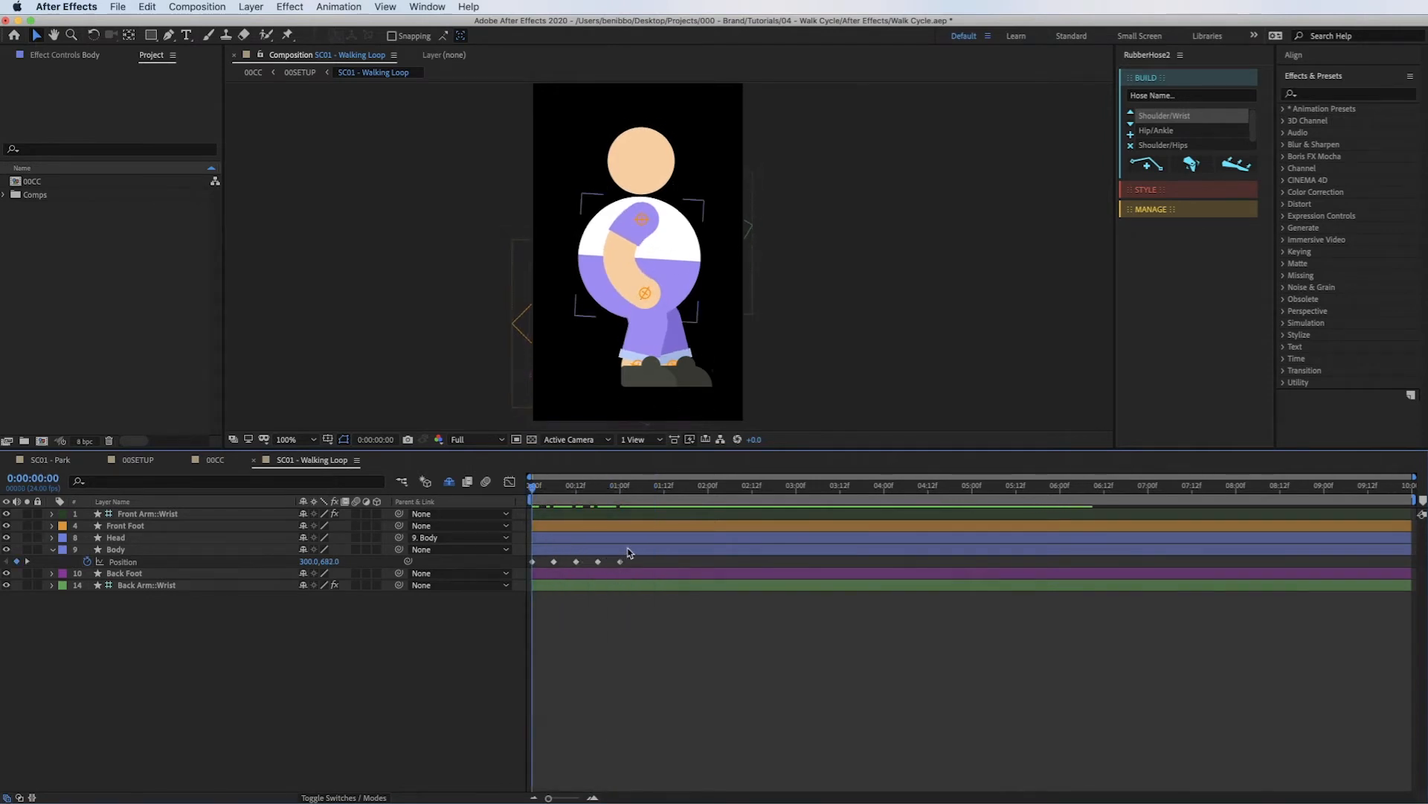
{"action": "left_click", "coordinate": [622, 496]}
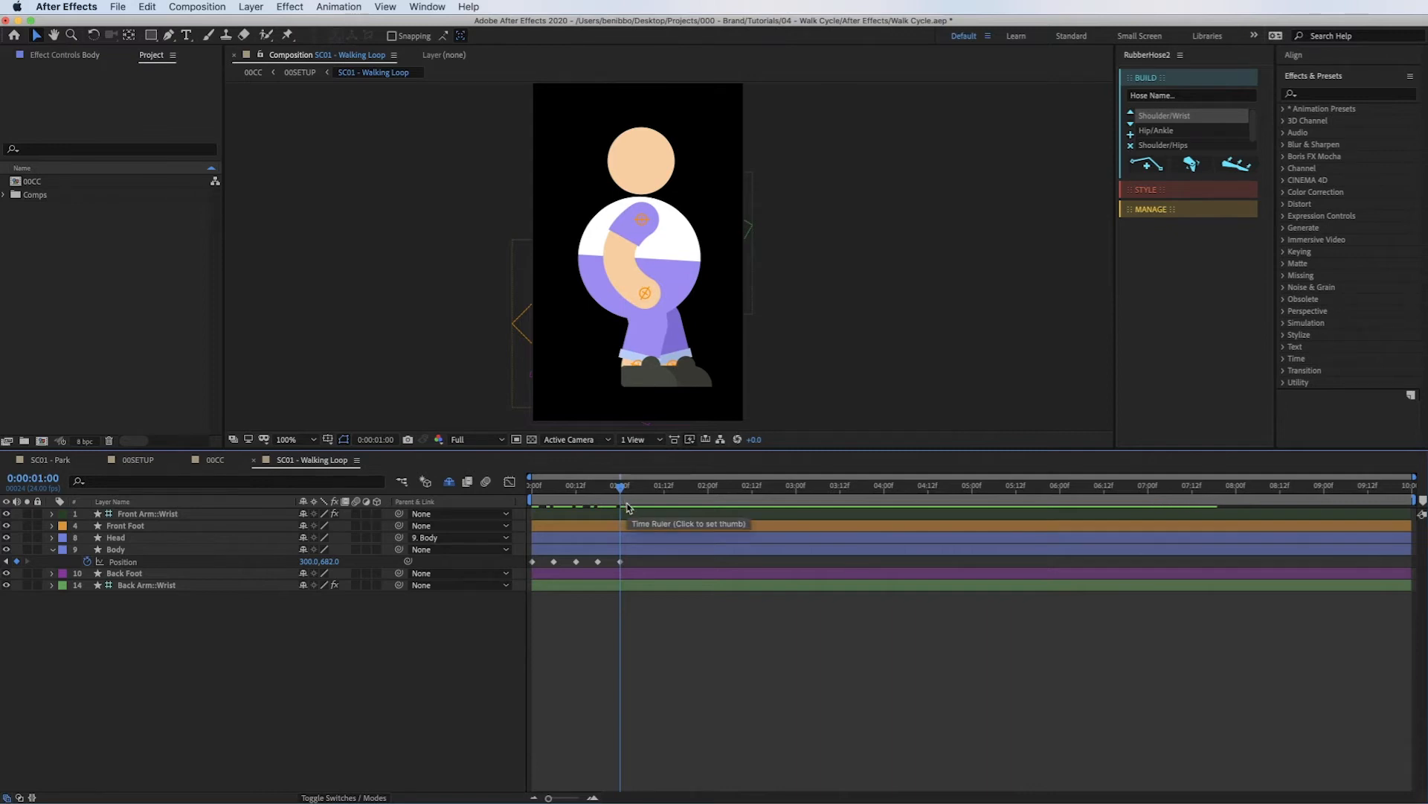
{"action": "key", "text": "n"}
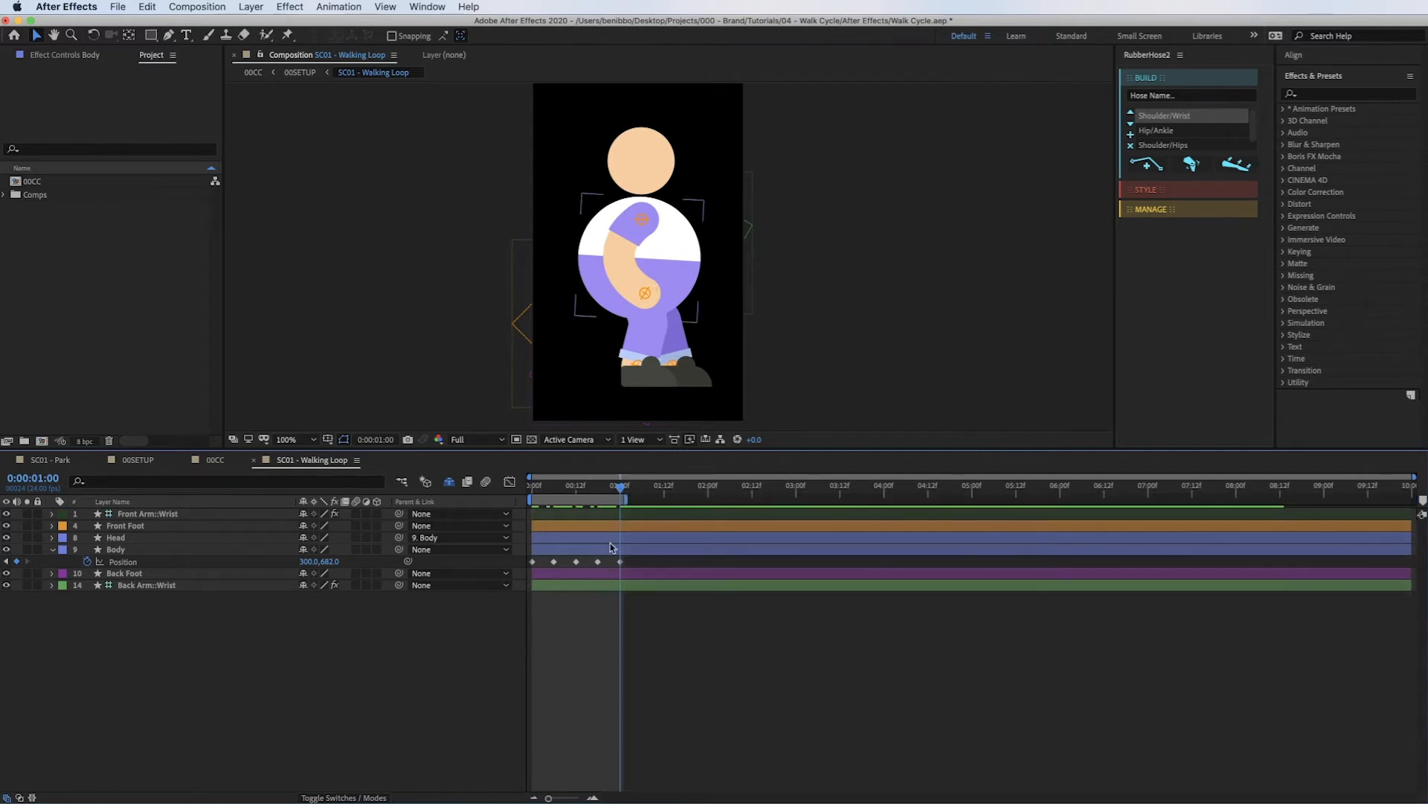
{"action": "left_click_drag", "start_coordinate": [625, 490], "coordinate": [627, 498]}
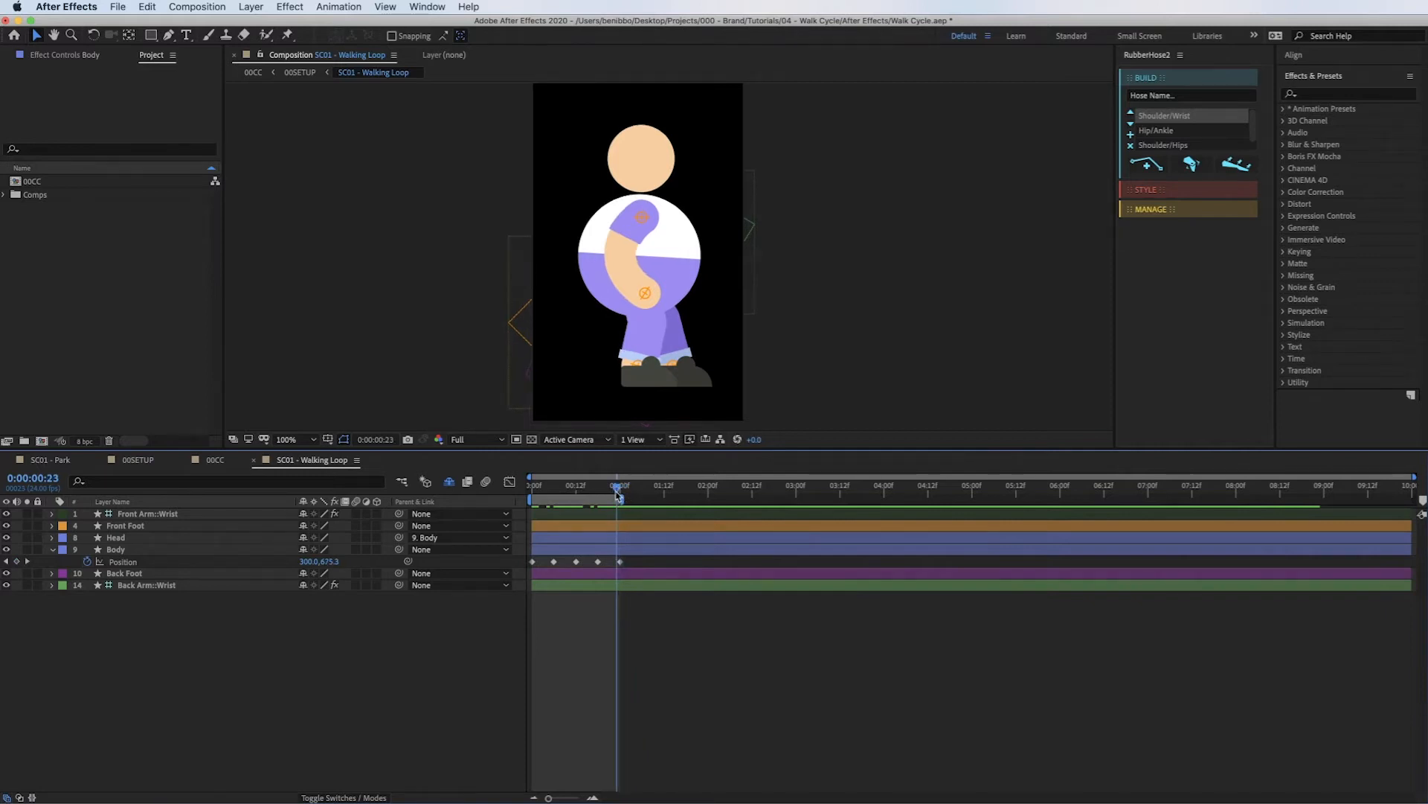
Preview the body's bounce from the start of the work area and stop playback.
{"action": "key", "text": "Home"}
{"action": "key", "text": "space"}
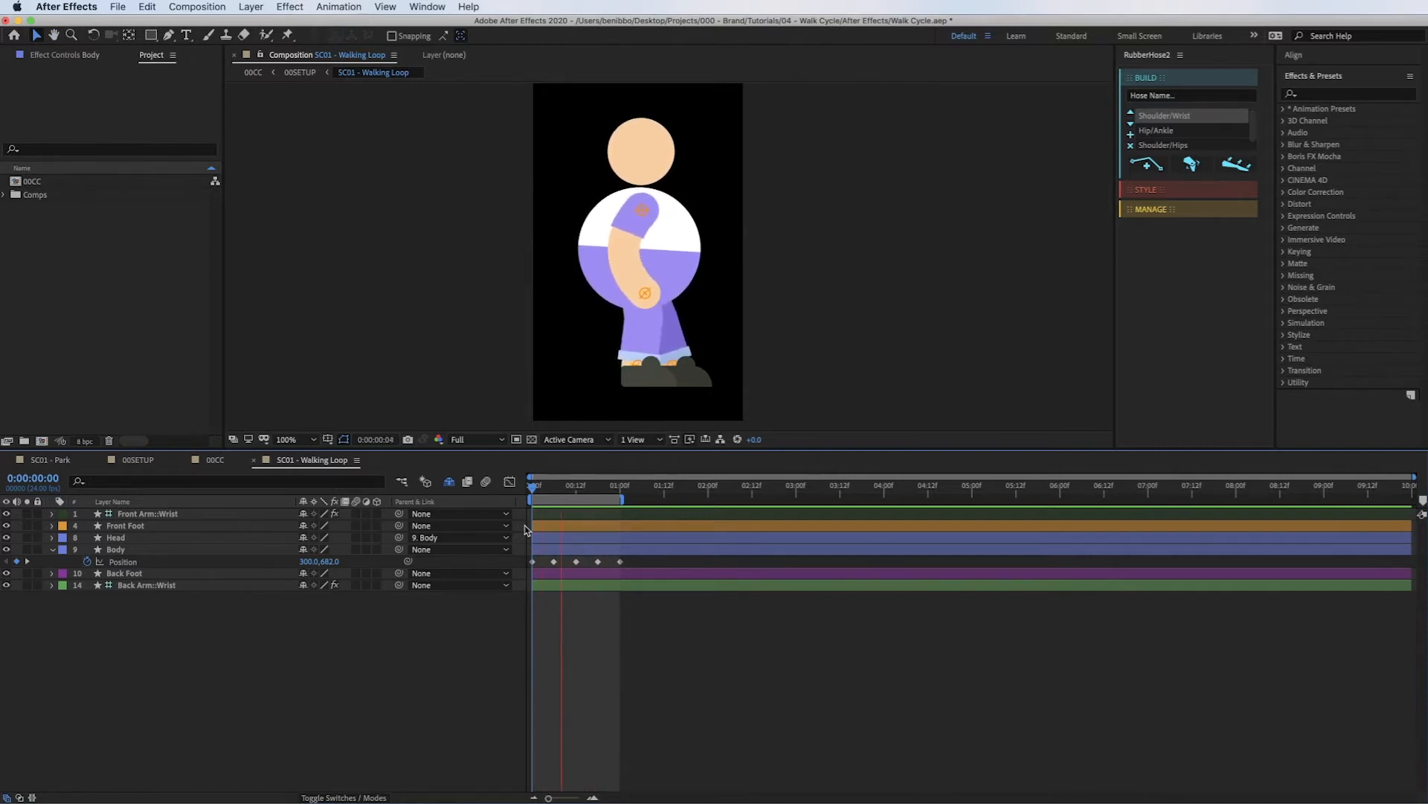
{"action": "key", "text": "space"}
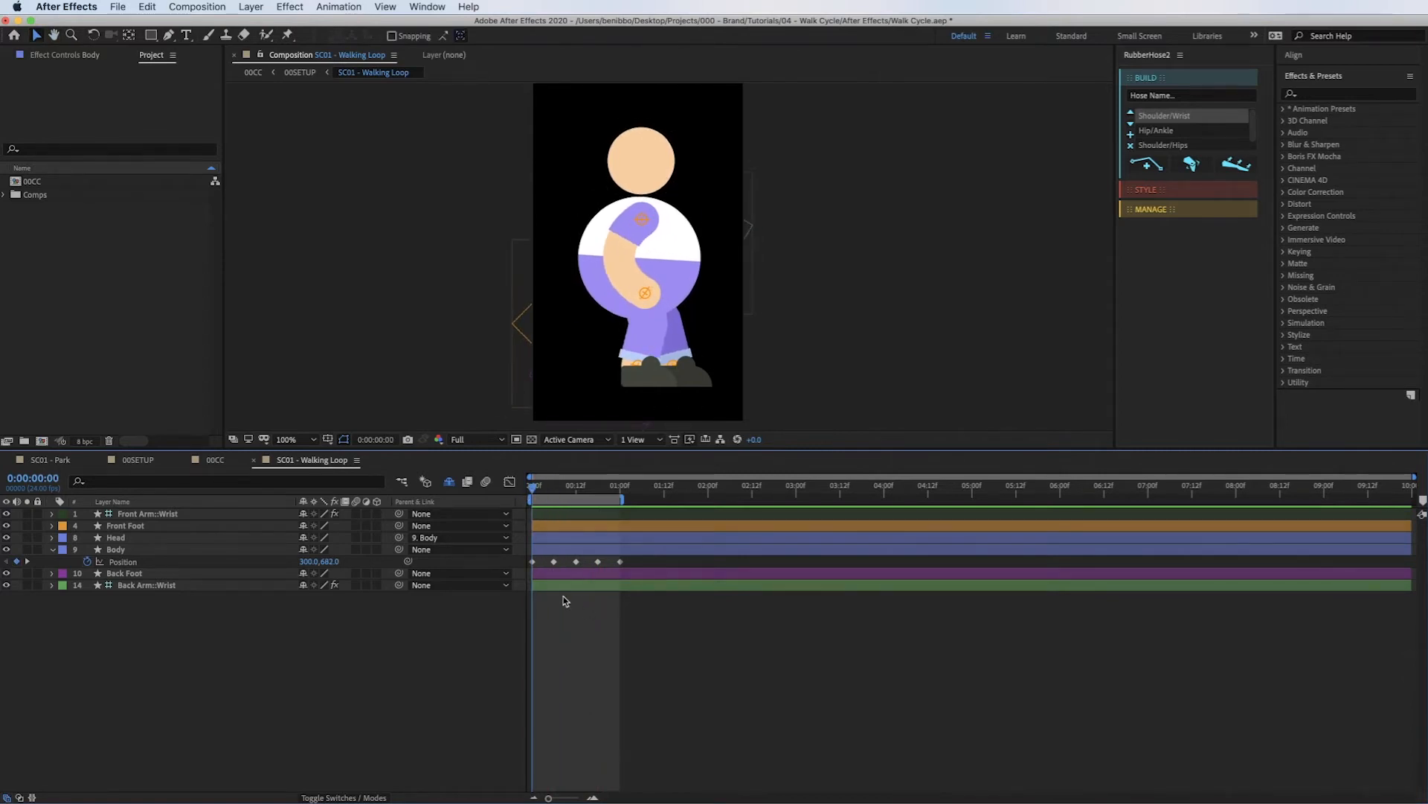
Reveal the Position properties of the Back Foot and Front Foot layers.
{"action": "left_click", "coordinate": [168, 590]}
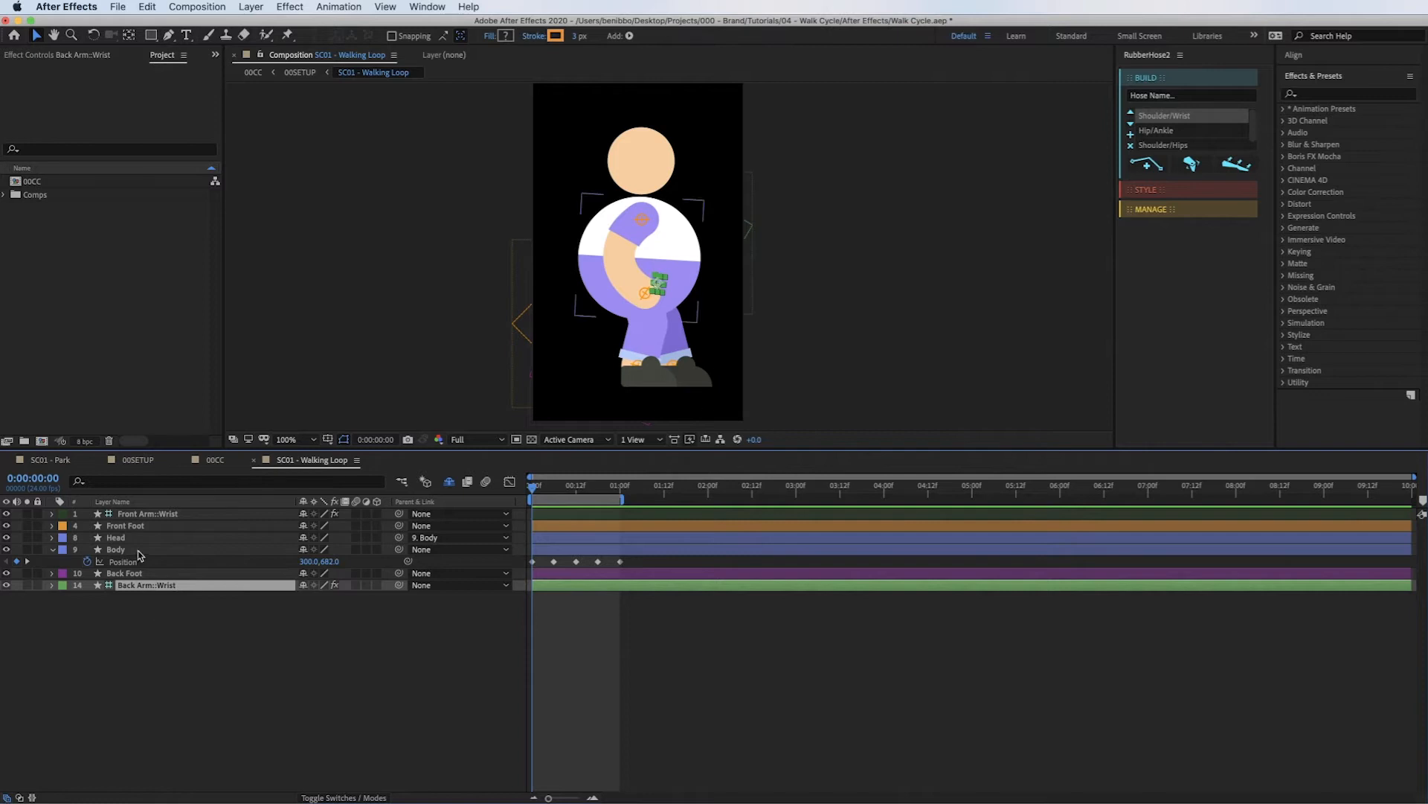
{"action": "key", "text": "p"}
{"action": "key", "text": "p"}
{"action": "left_click", "coordinate": [126, 575]}
{"action": "key", "text": "p"}
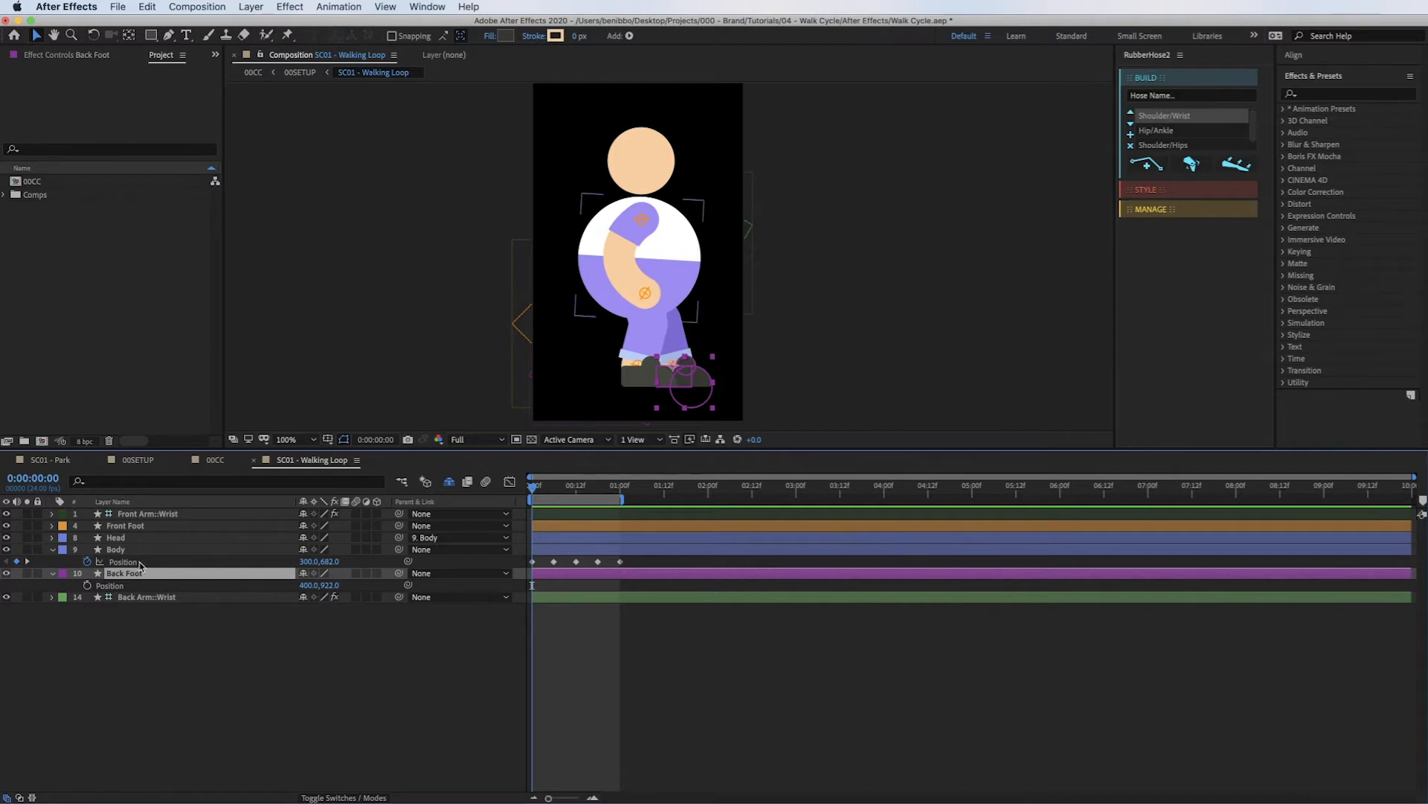
{"action": "left_click", "coordinate": [132, 535]}
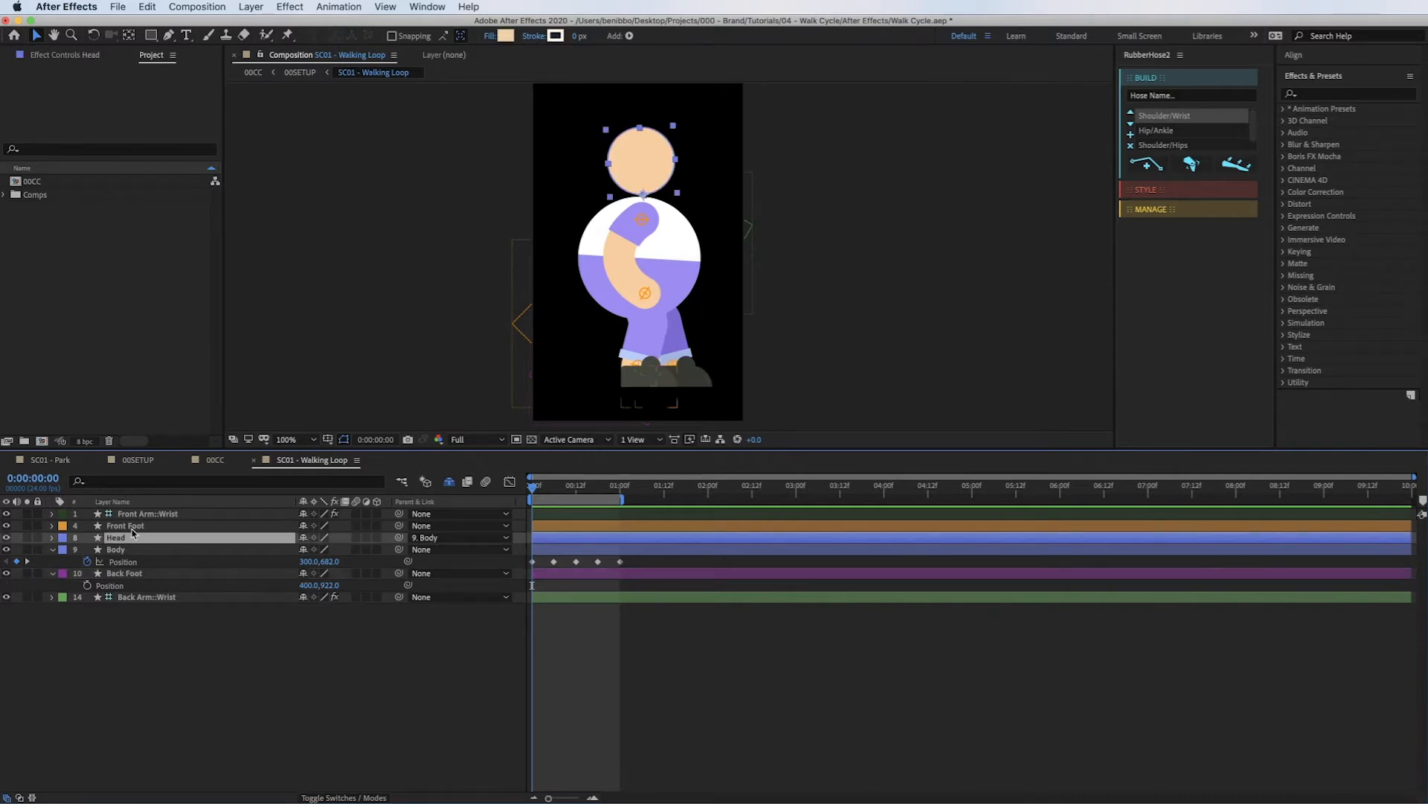
{"action": "left_click", "coordinate": [130, 526]}
{"action": "key", "text": "p"}
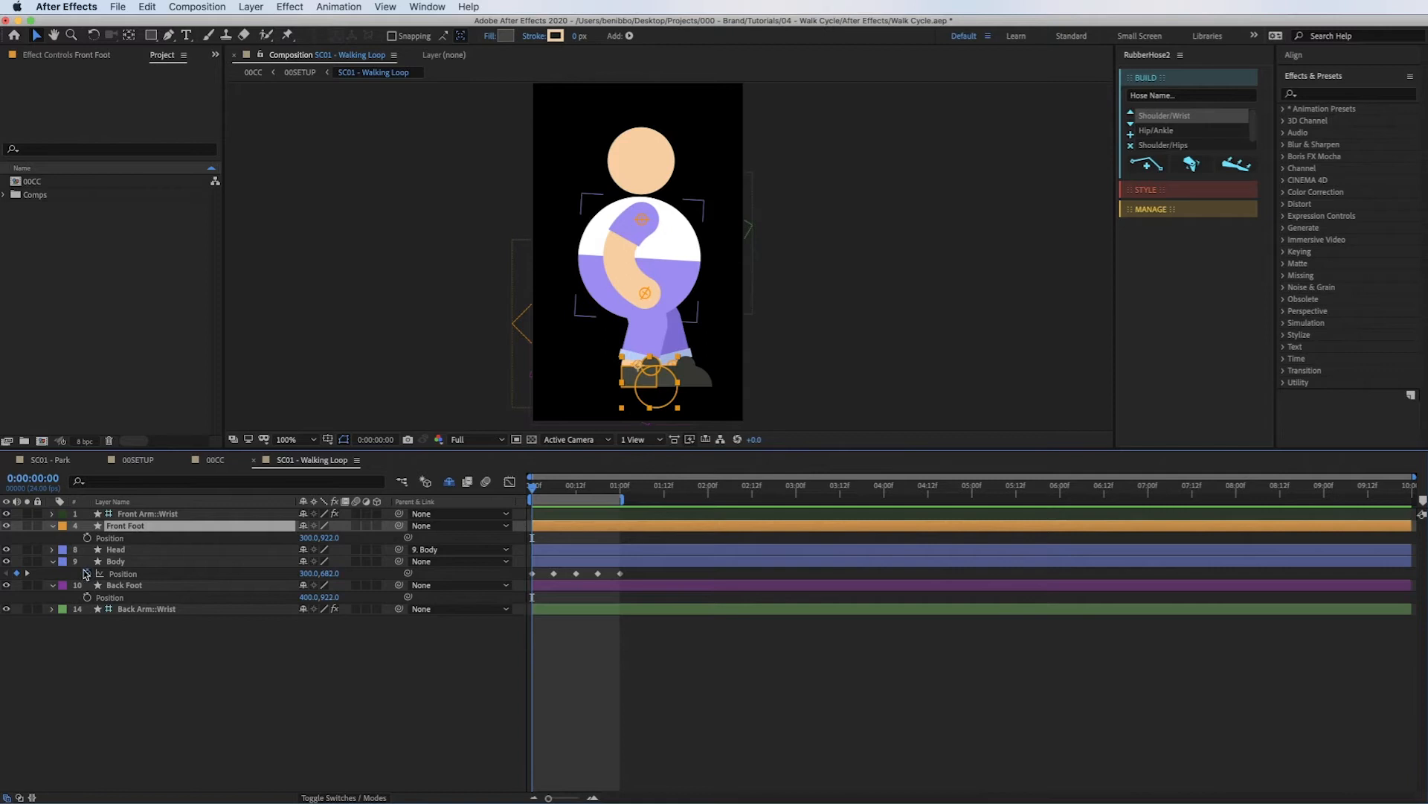
Move the front foot backward at frame 0 and set its X position to 200.
{"action": "key", "text": "Page_Down"}
{"action": "key", "text": "Page_Up"}
{"action": "left_click_drag", "start_coordinate": [639, 374], "coordinate": [604, 372]}
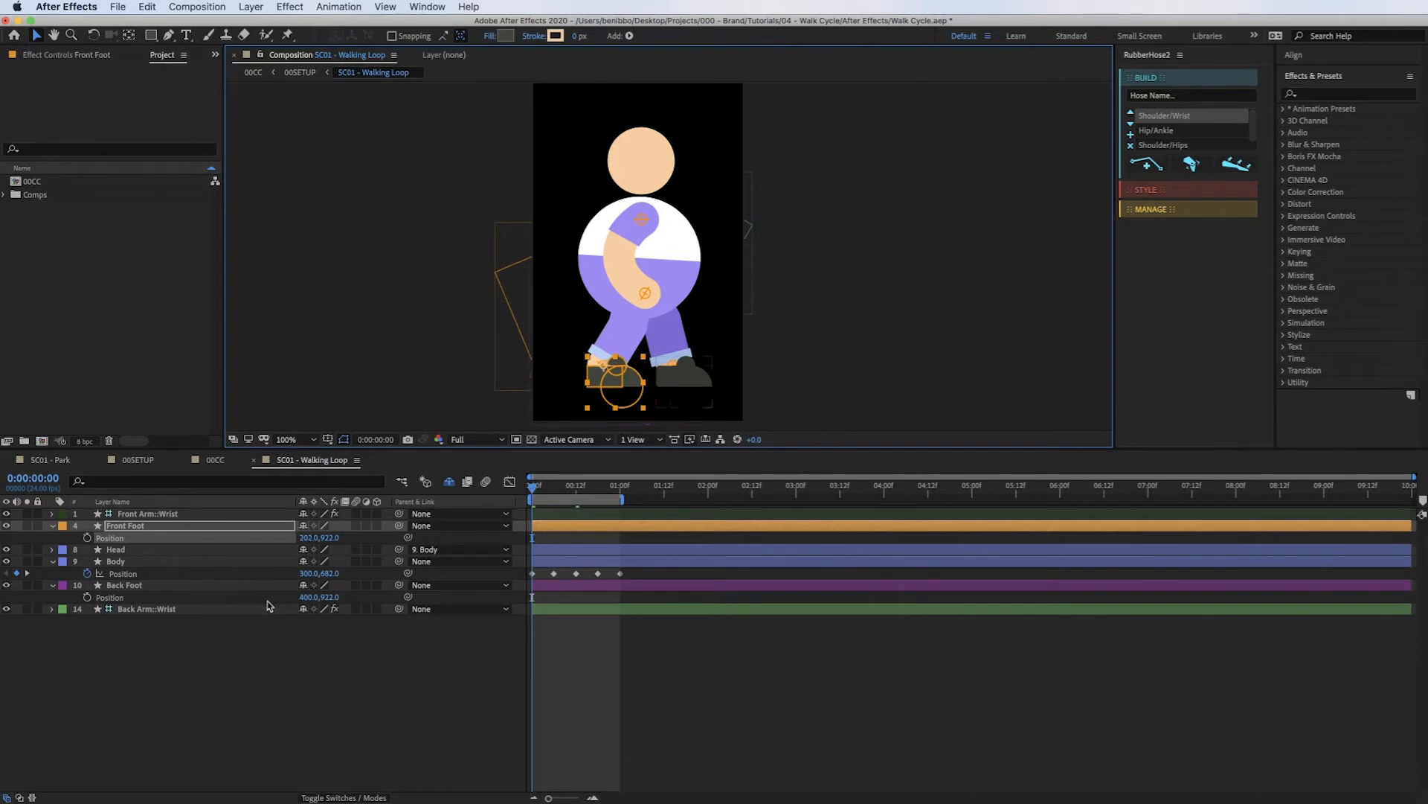
{"action": "left_click", "coordinate": [305, 538]}
{"action": "type", "text": "200"}
{"action": "key", "text": "Return"}
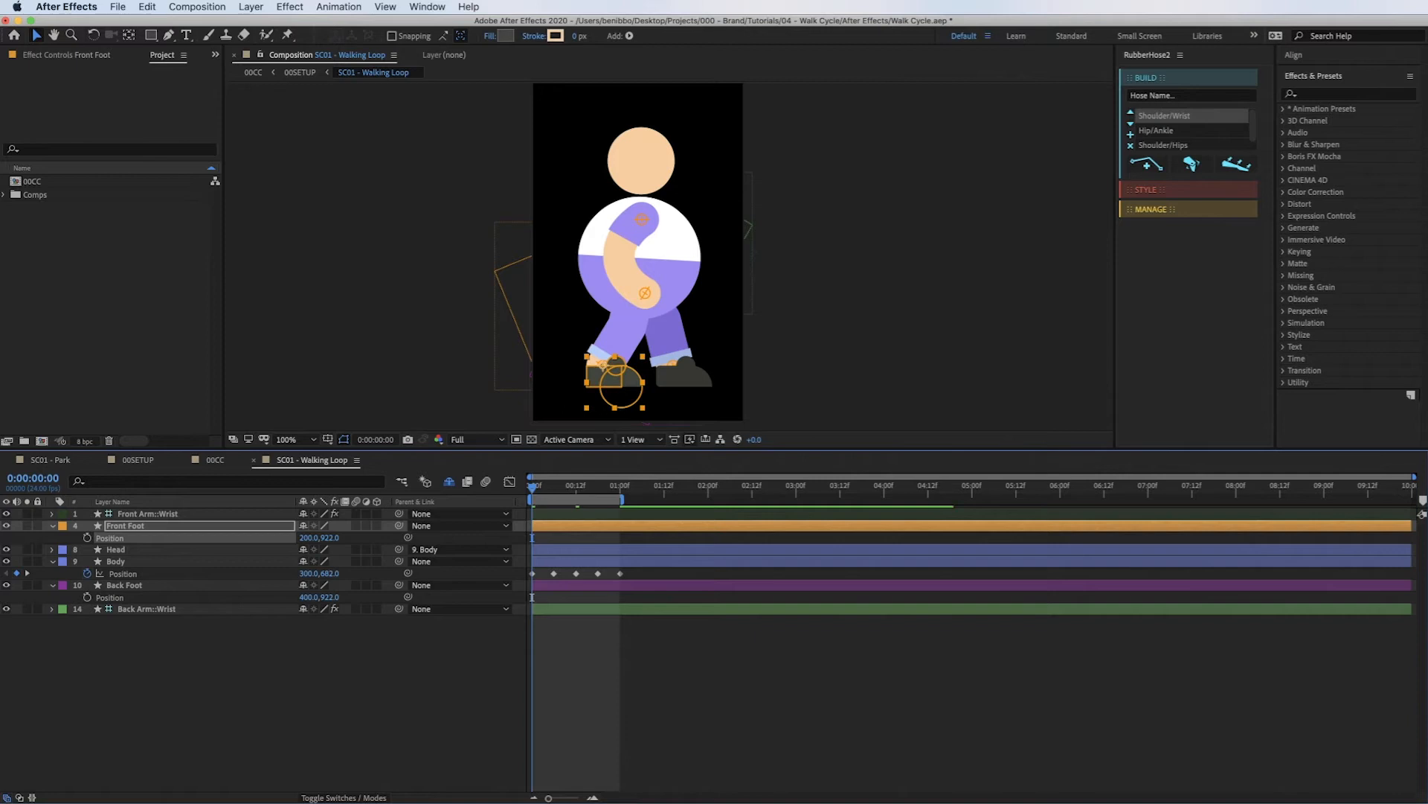
{"action": "left_click", "coordinate": [223, 528]}
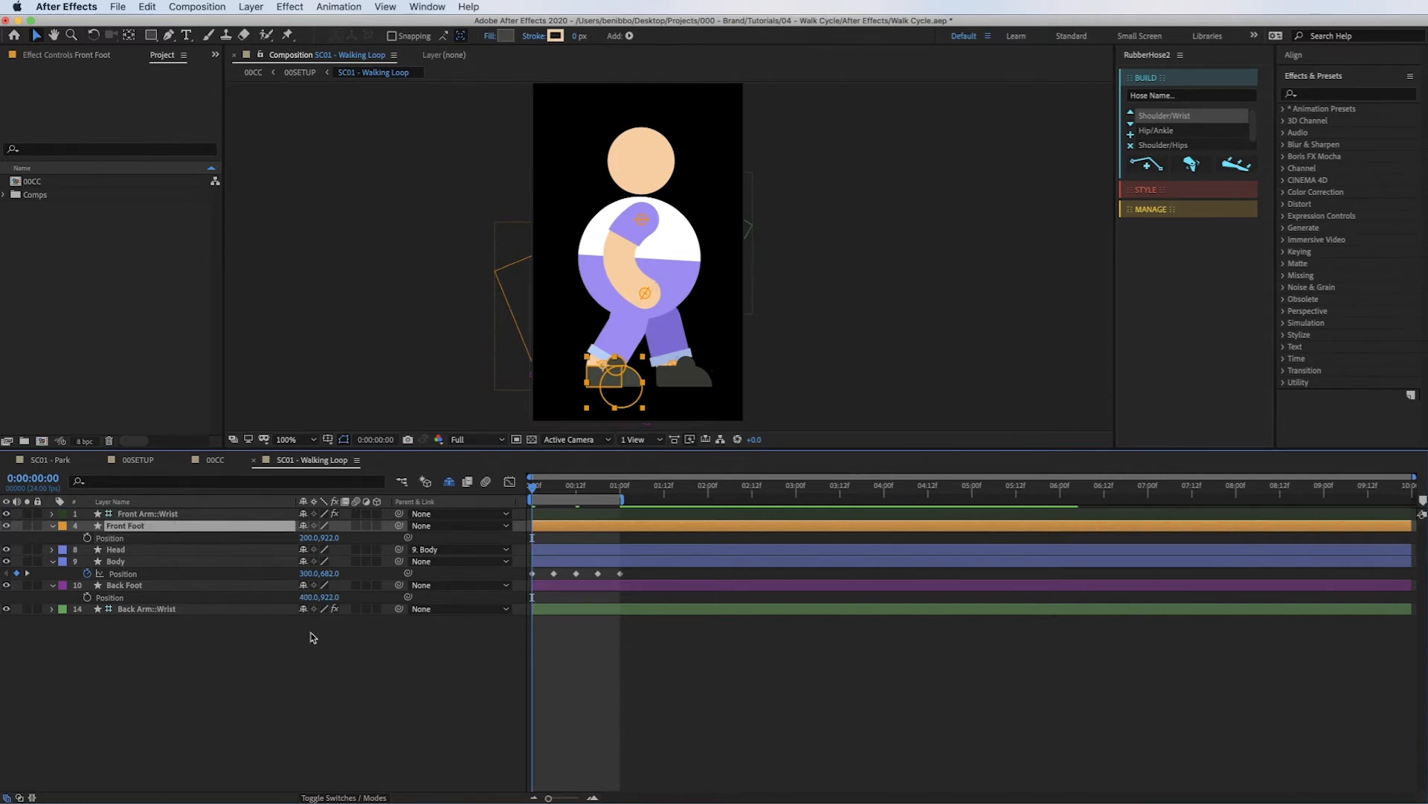
Turn on Position keyframing for Front Foot and Back Foot at frame 0, and add keyframes for both at 0:00:00:12 and 0:00:01:00.
{"action": "left_click", "coordinate": [87, 537]}
{"action": "left_click", "coordinate": [87, 597]}
{"action": "left_click", "coordinate": [575, 497]}
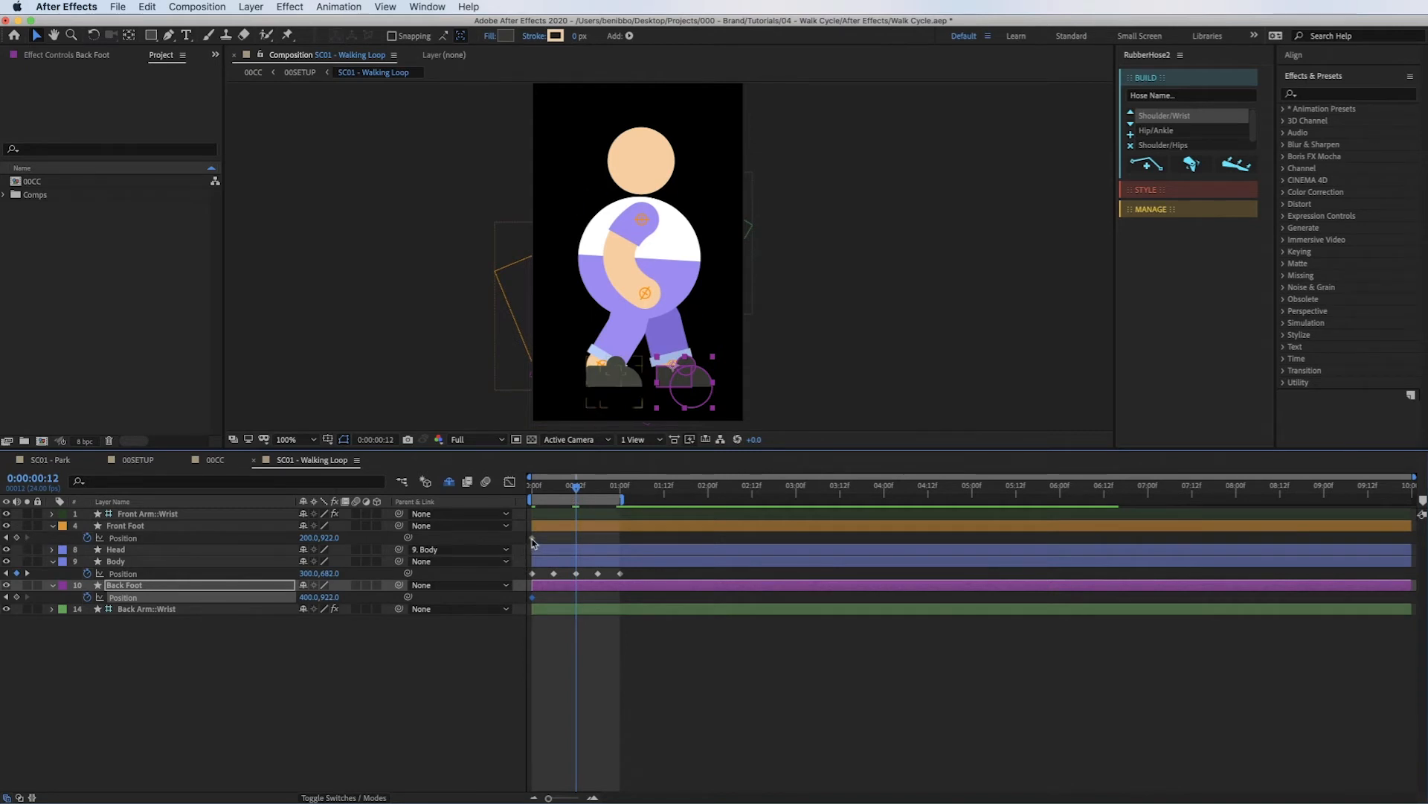
{"action": "left_click", "coordinate": [16, 537]}
{"action": "left_click", "coordinate": [16, 597]}
{"action": "left_click", "coordinate": [619, 489]}
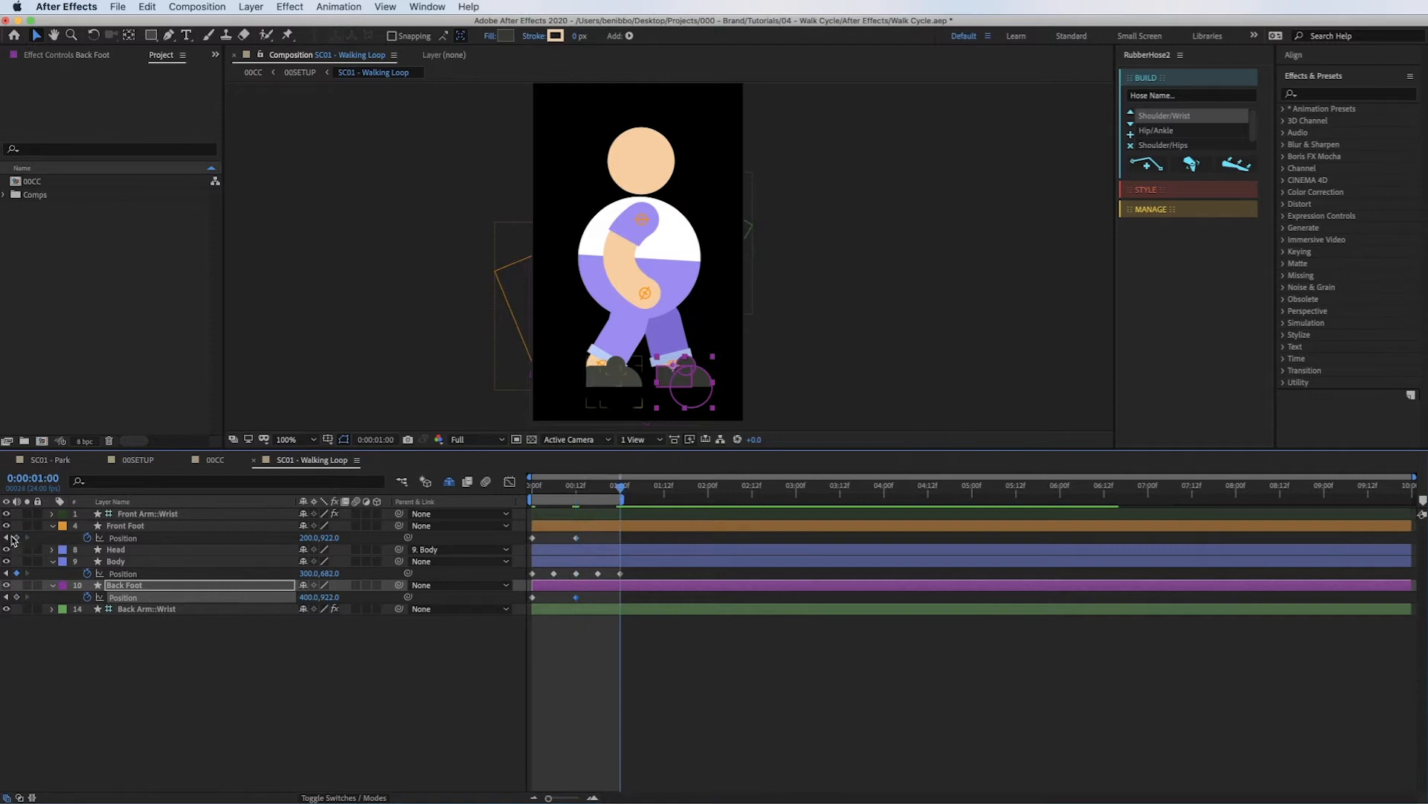
{"action": "left_click", "coordinate": [16, 538]}
{"action": "left_click", "coordinate": [16, 598]}
Swap the feet at 0:00:00:12 by setting Front Foot's X position to 400 and Back Foot's to 200.
{"action": "left_click", "coordinate": [579, 489]}
{"action": "left_click", "coordinate": [309, 538]}
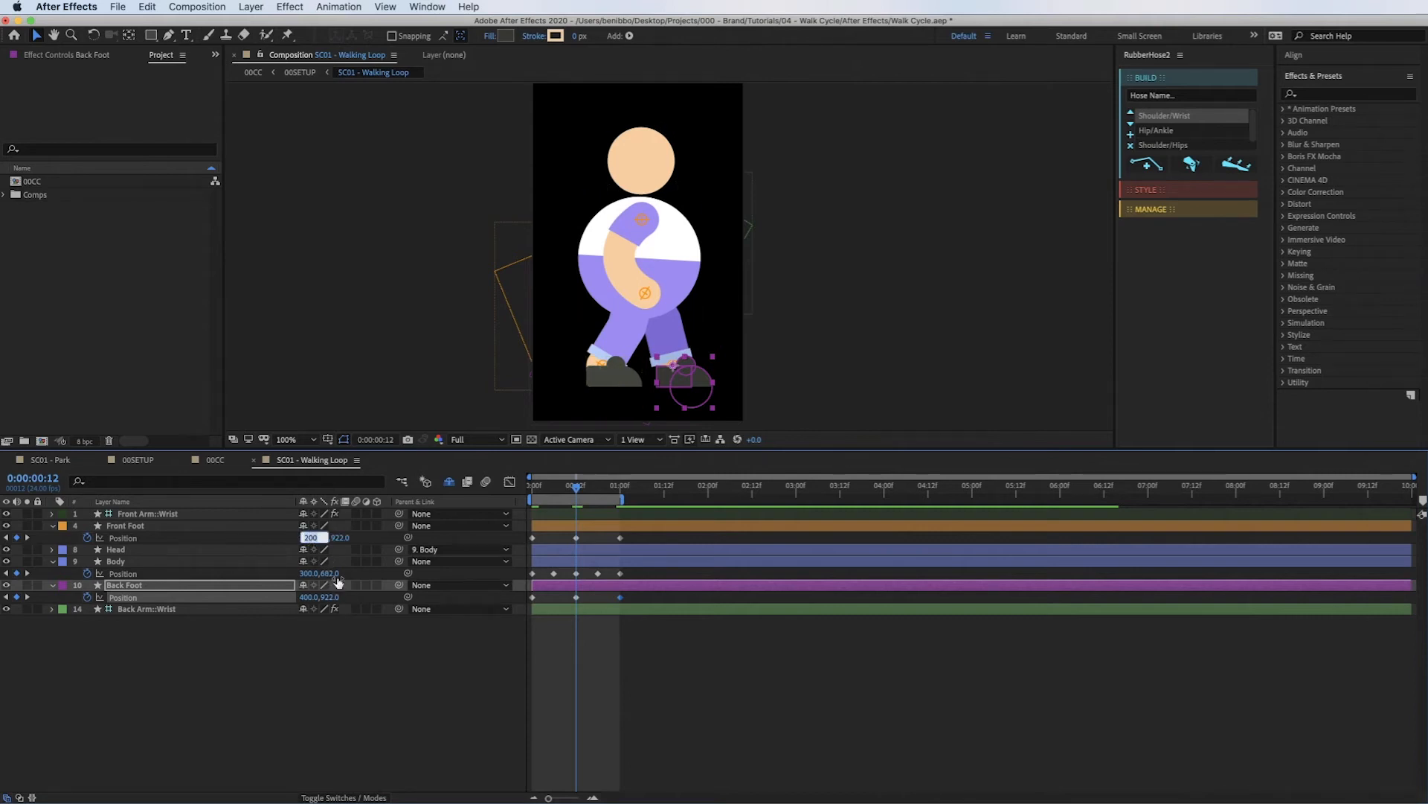
{"action": "left_click", "coordinate": [359, 541]}
{"action": "left_click", "coordinate": [313, 539]}
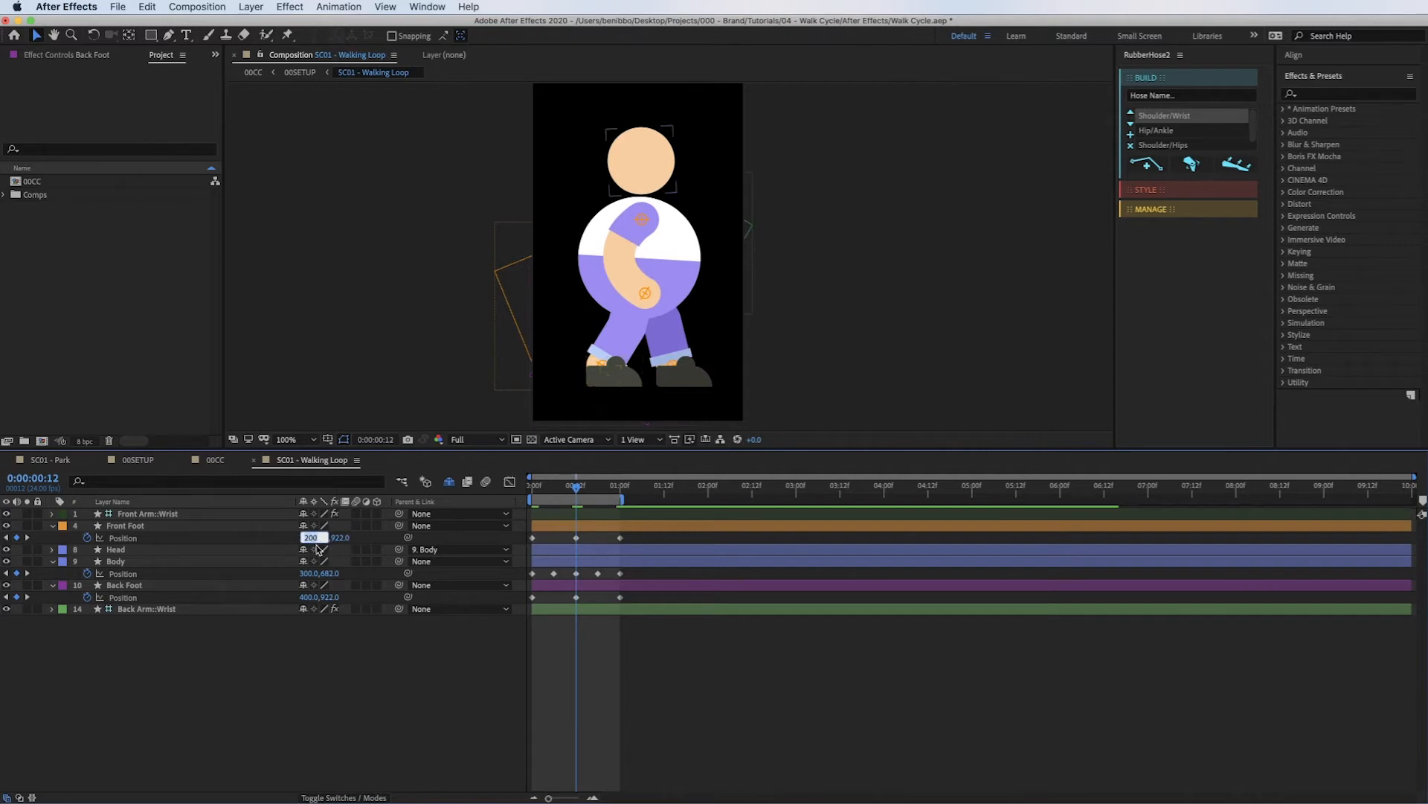
{"action": "type", "text": "400"}
{"action": "key", "text": "Return"}
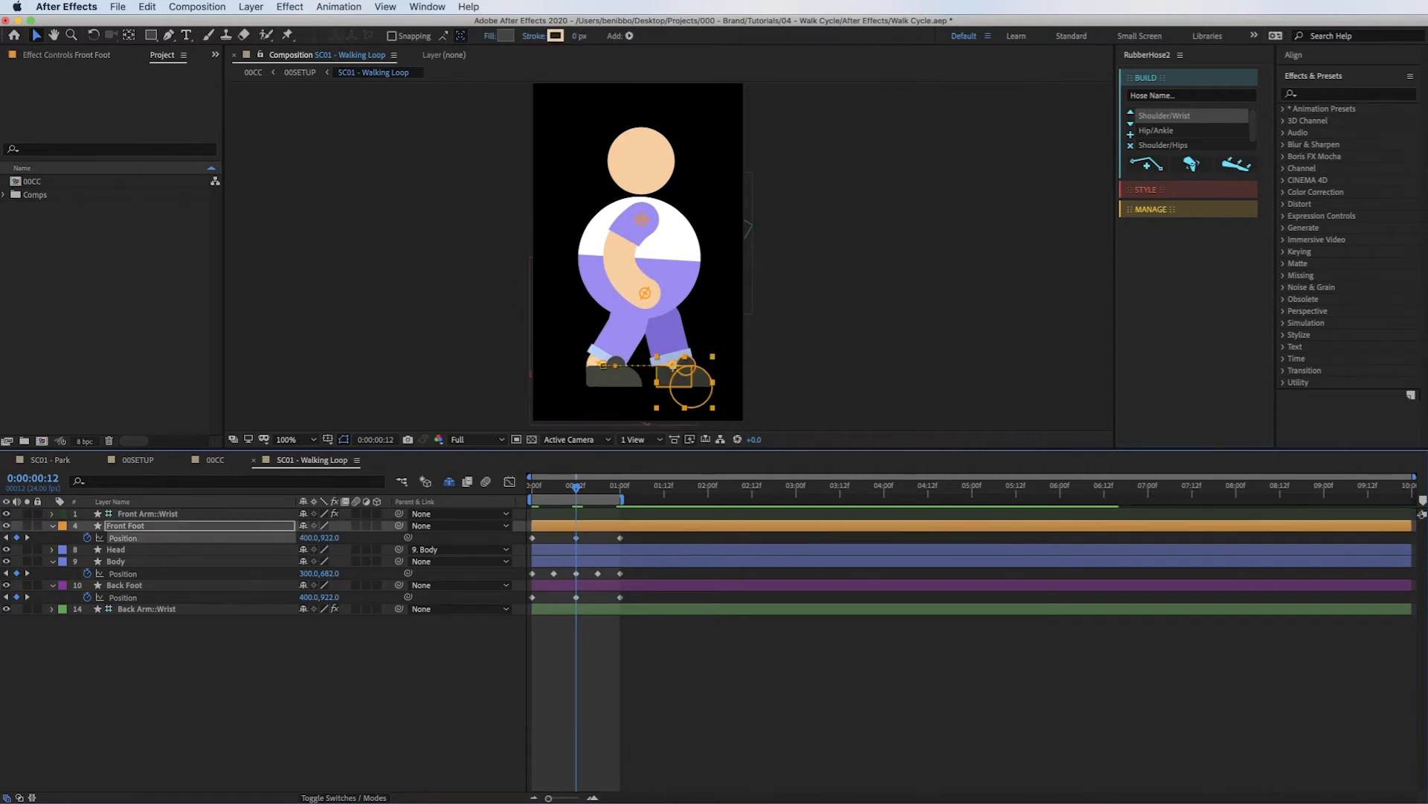
{"action": "left_click", "coordinate": [310, 598]}
{"action": "type", "text": "200"}
{"action": "key", "text": "Return"}
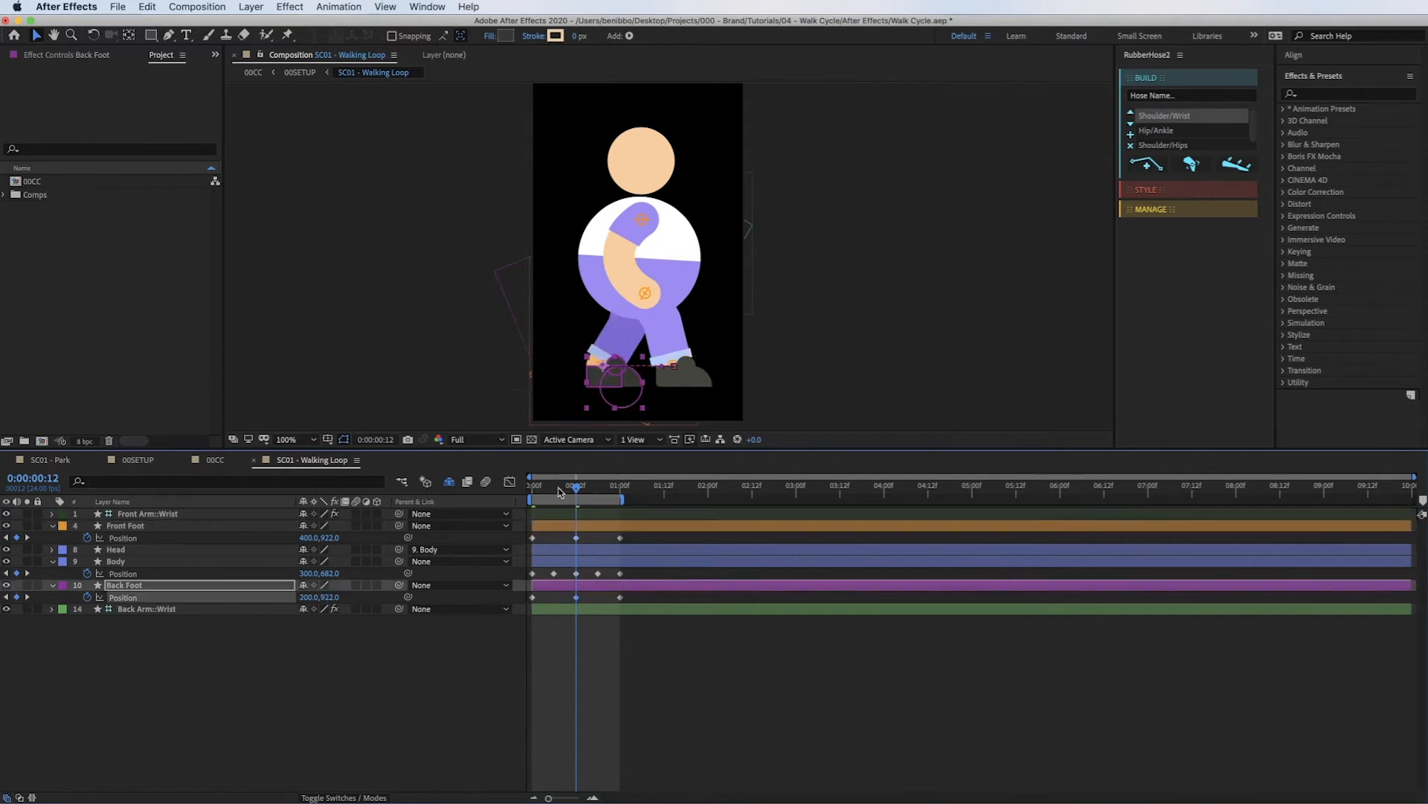
Preview the sliding feet from the start of the loop and scrub through the front foot's first frames.
{"action": "left_click_drag", "start_coordinate": [550, 490], "coordinate": [530, 483]}
{"action": "key", "text": "space"}
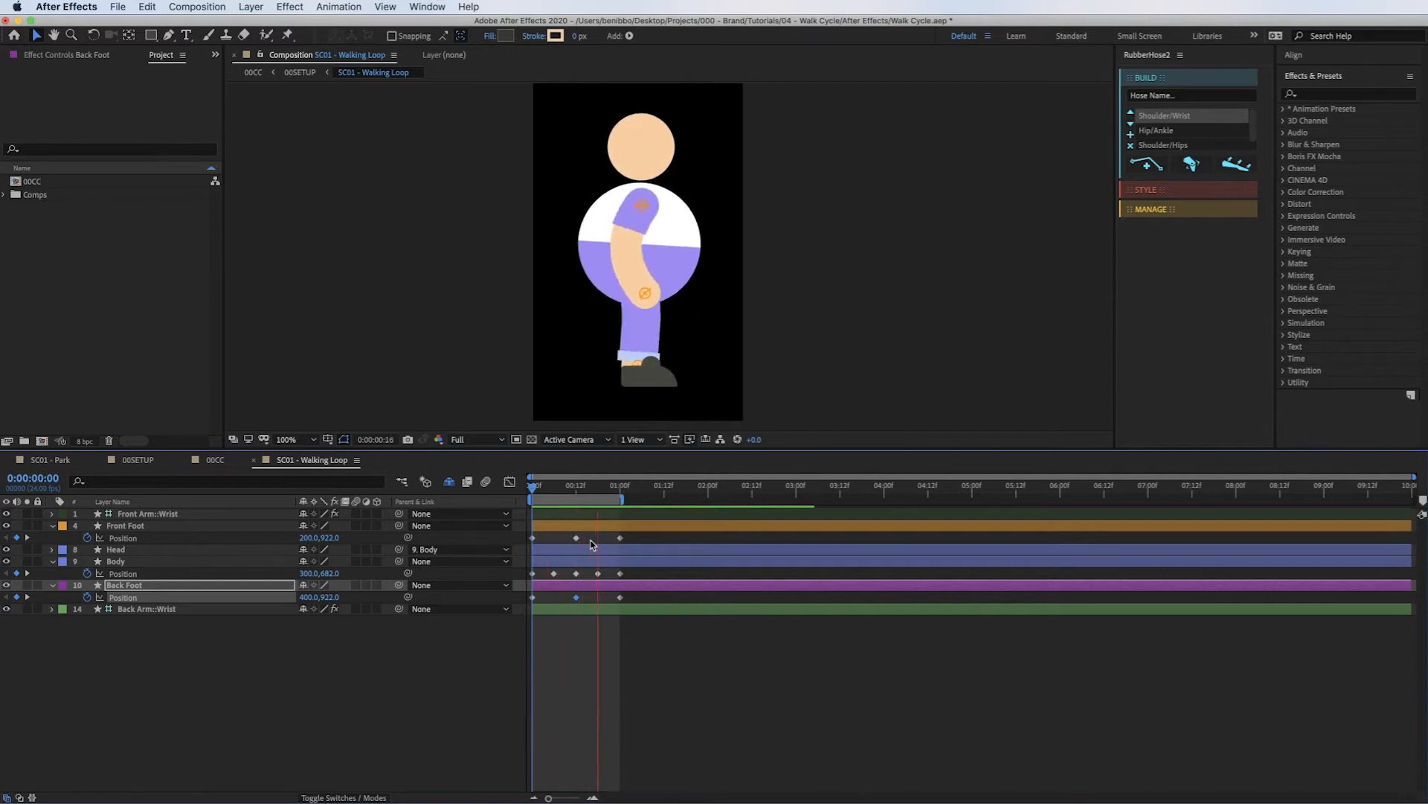
{"action": "left_click", "coordinate": [576, 597]}
{"action": "left_click", "coordinate": [574, 489]}
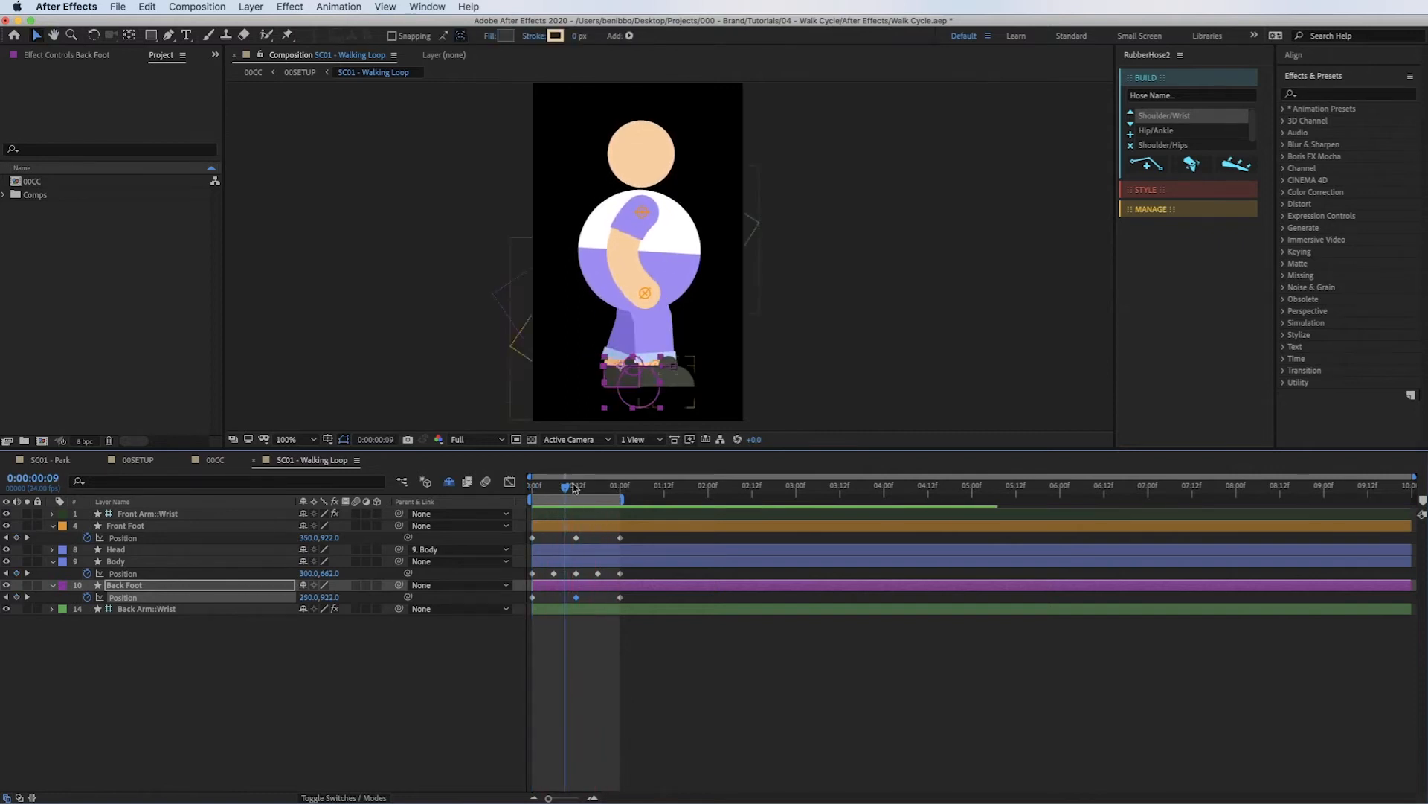
{"action": "left_click_drag", "start_coordinate": [567, 490], "coordinate": [526, 497]}
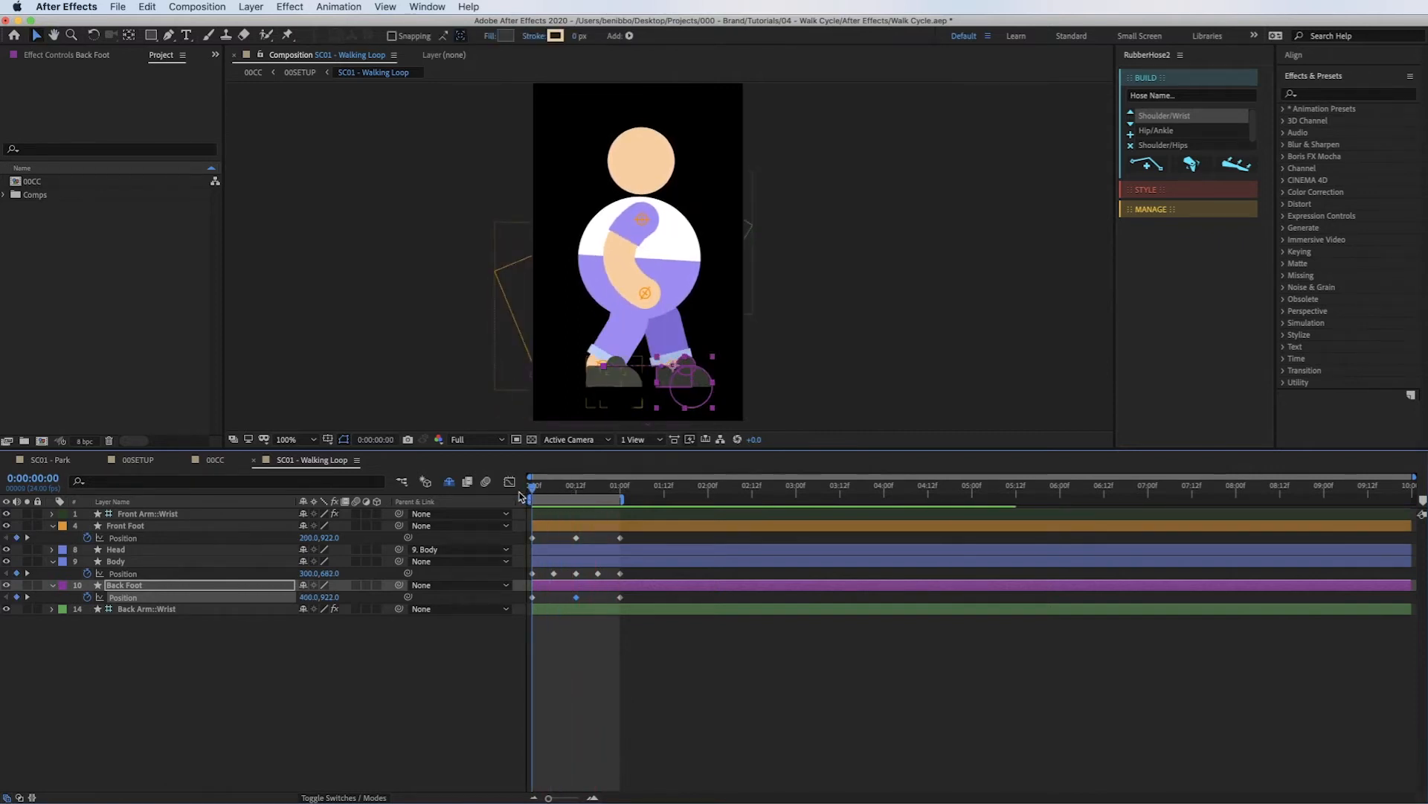
{"action": "left_click", "coordinate": [578, 667]}
{"action": "left_click", "coordinate": [609, 374]}
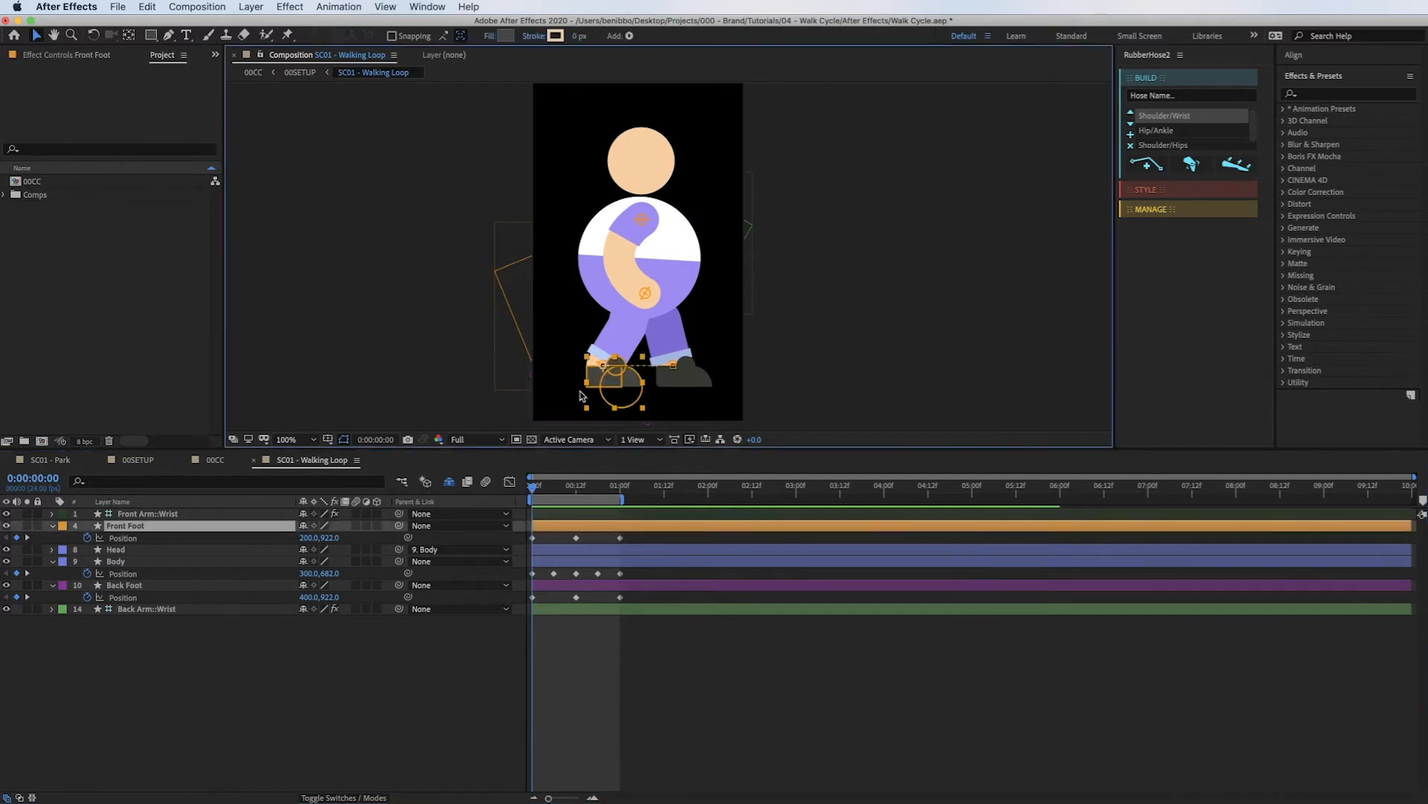
{"action": "left_click", "coordinate": [539, 487]}
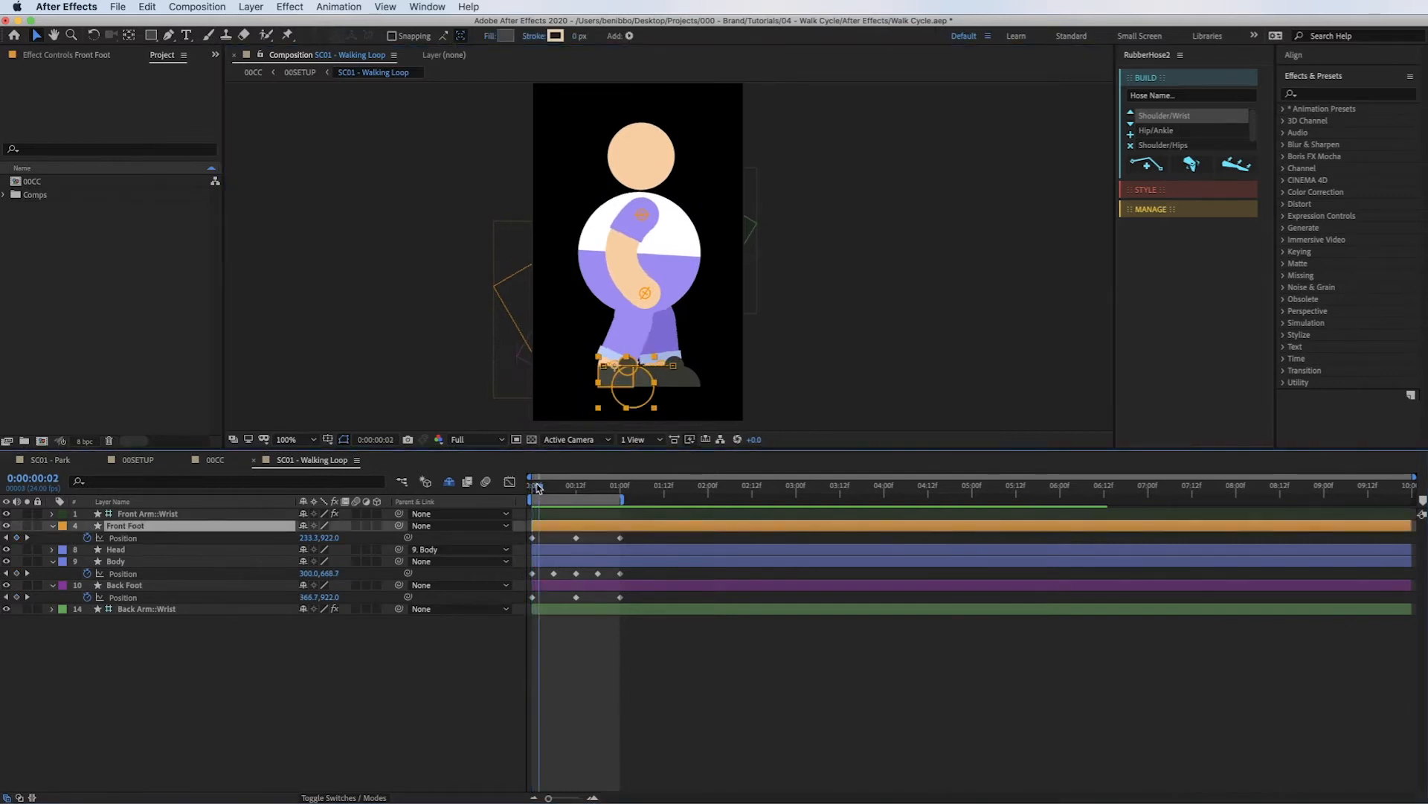
{"action": "left_click_drag", "start_coordinate": [540, 488], "coordinate": [546, 489]}
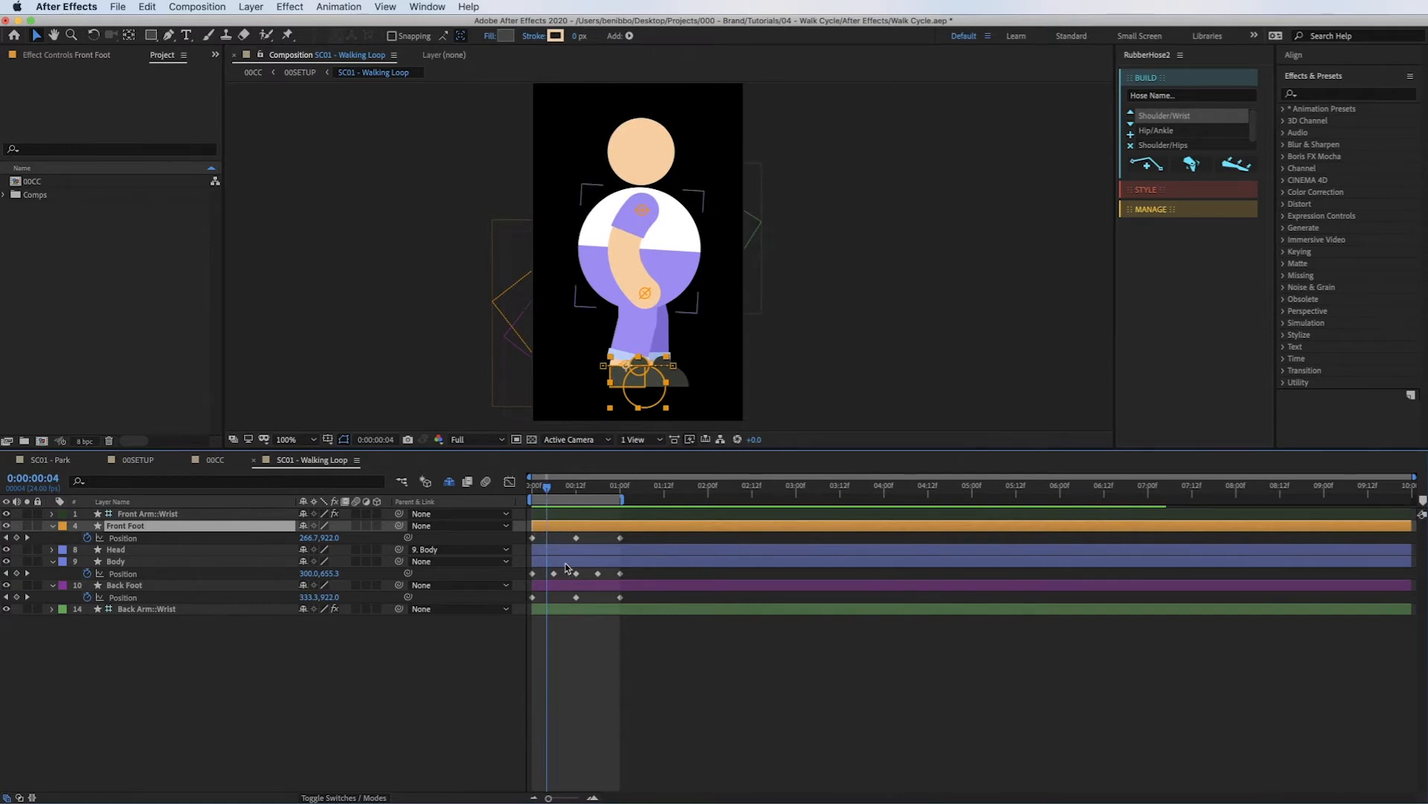
Set the spatial interpolation of Front Foot's frame 0 Position keyframe to Bezier.
{"action": "left_click", "coordinate": [593, 798]}
{"action": "left_click_drag", "start_coordinate": [753, 800], "coordinate": [742, 799]}
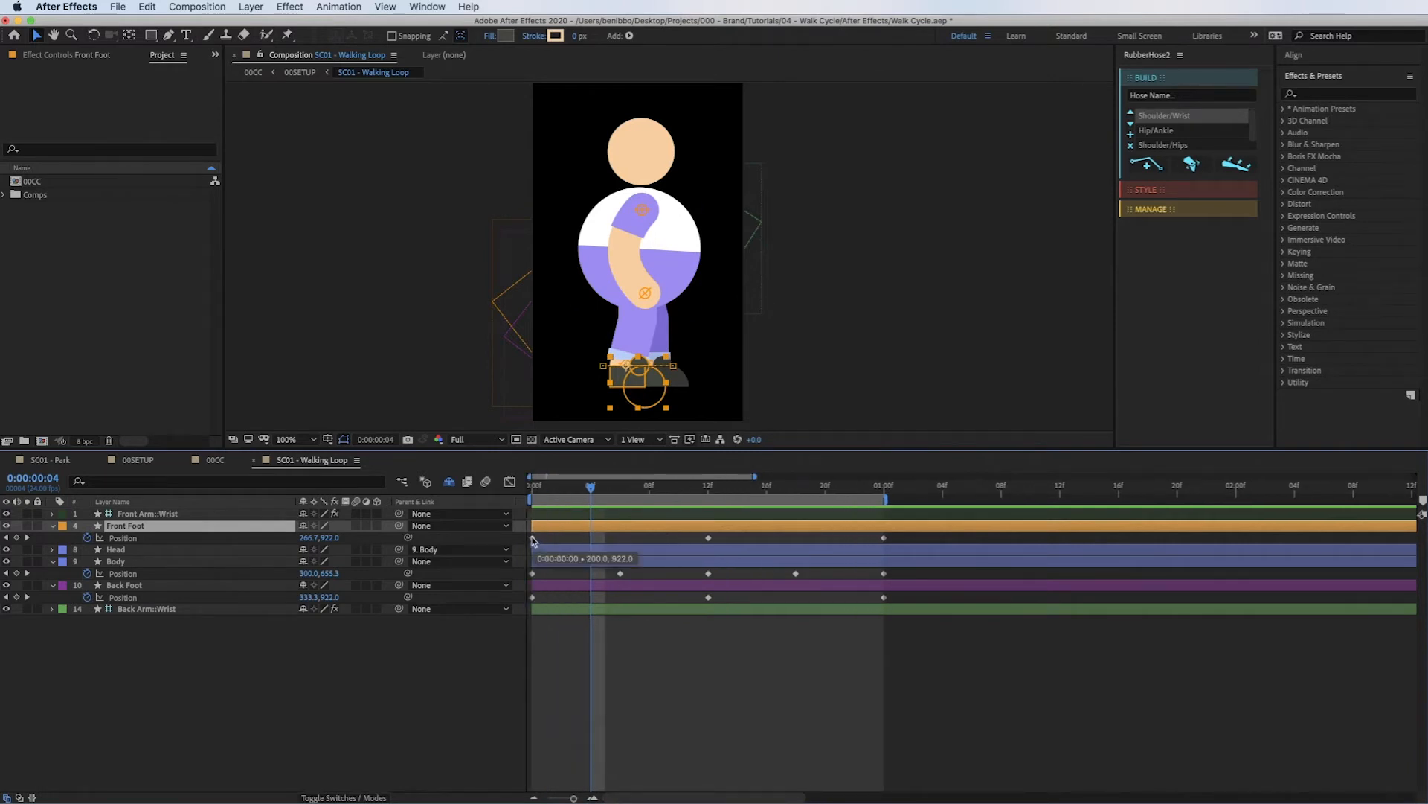
{"action": "left_click", "coordinate": [533, 538]}
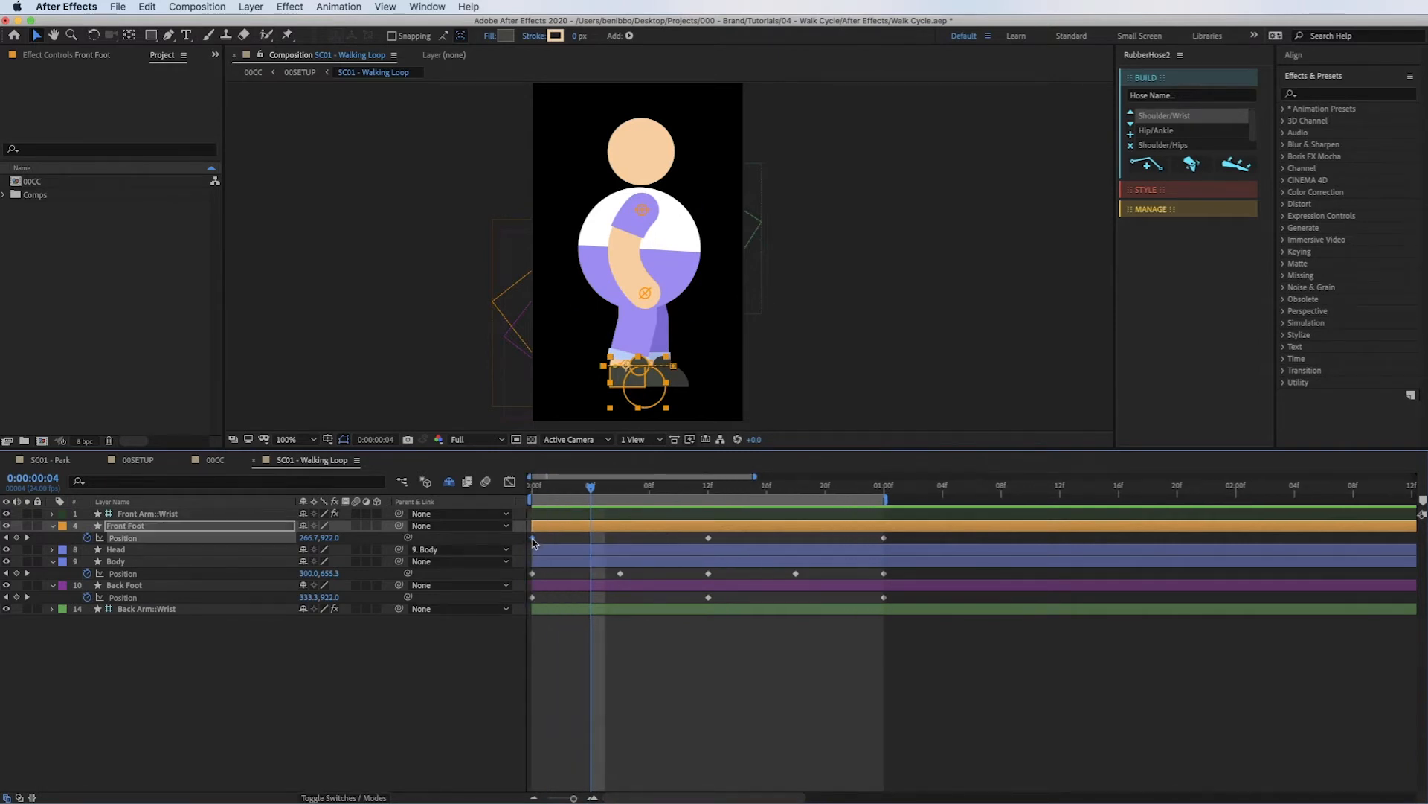
{"action": "right_click", "coordinate": [534, 539]}
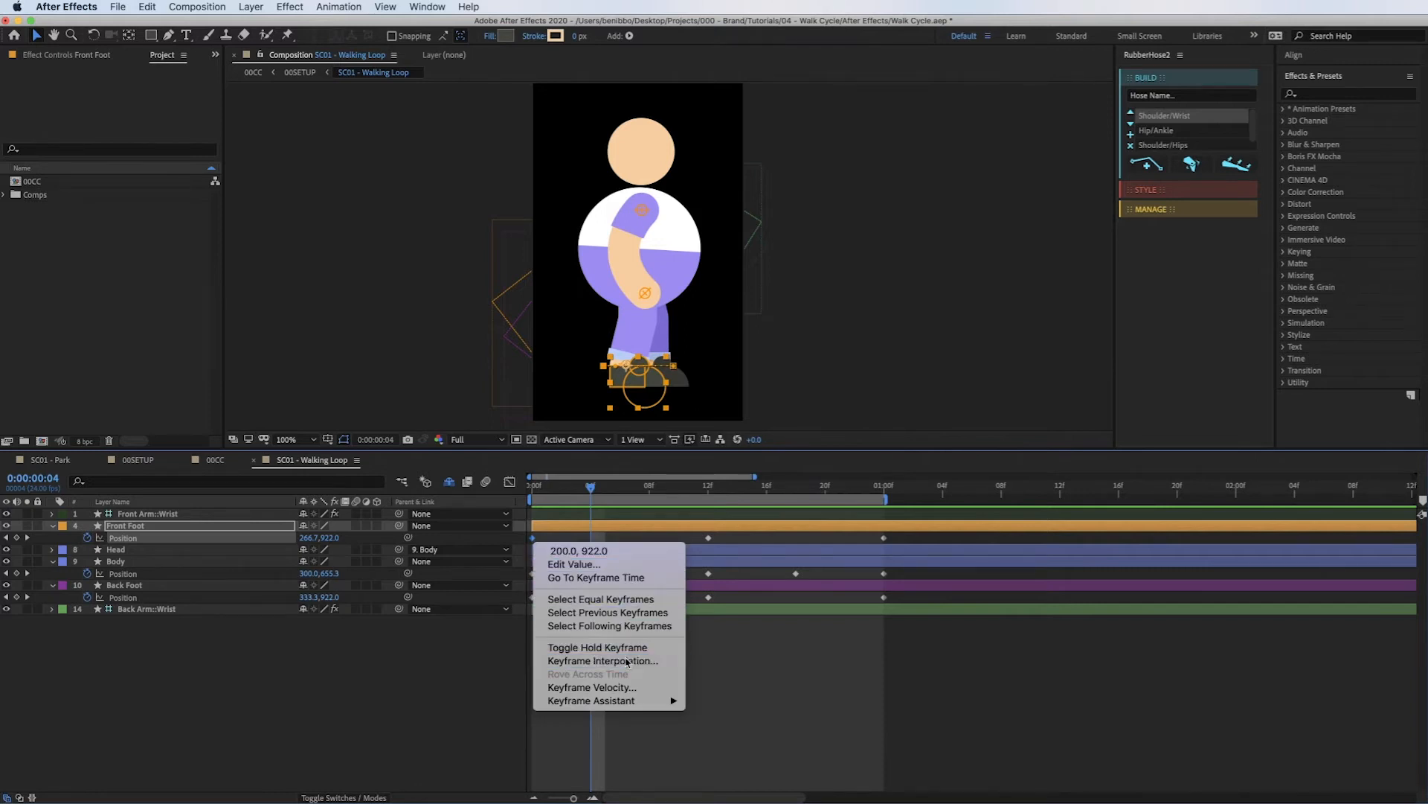
{"action": "left_click", "coordinate": [602, 661]}
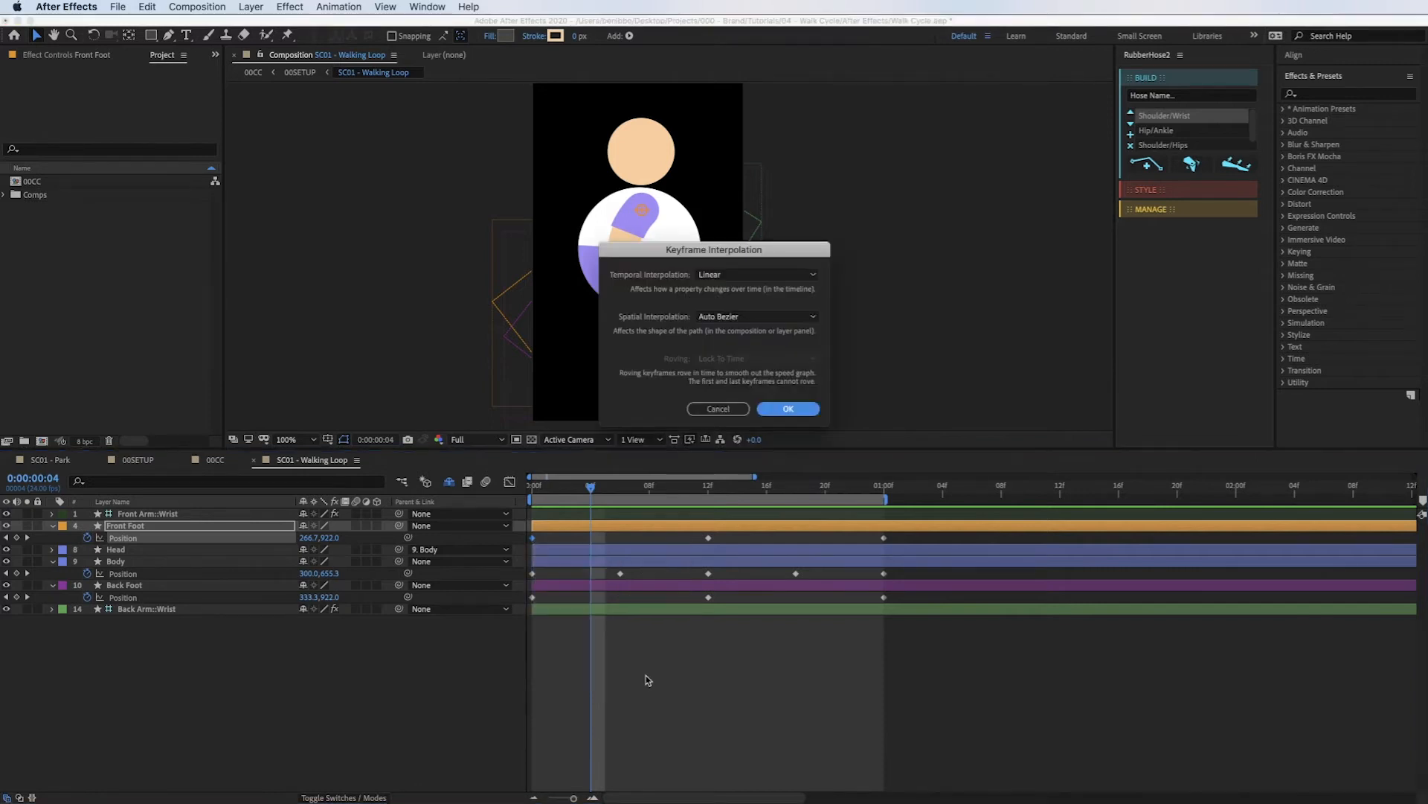
{"action": "left_click", "coordinate": [782, 325]}
{"action": "left_click", "coordinate": [721, 372]}
{"action": "left_click", "coordinate": [788, 410]}
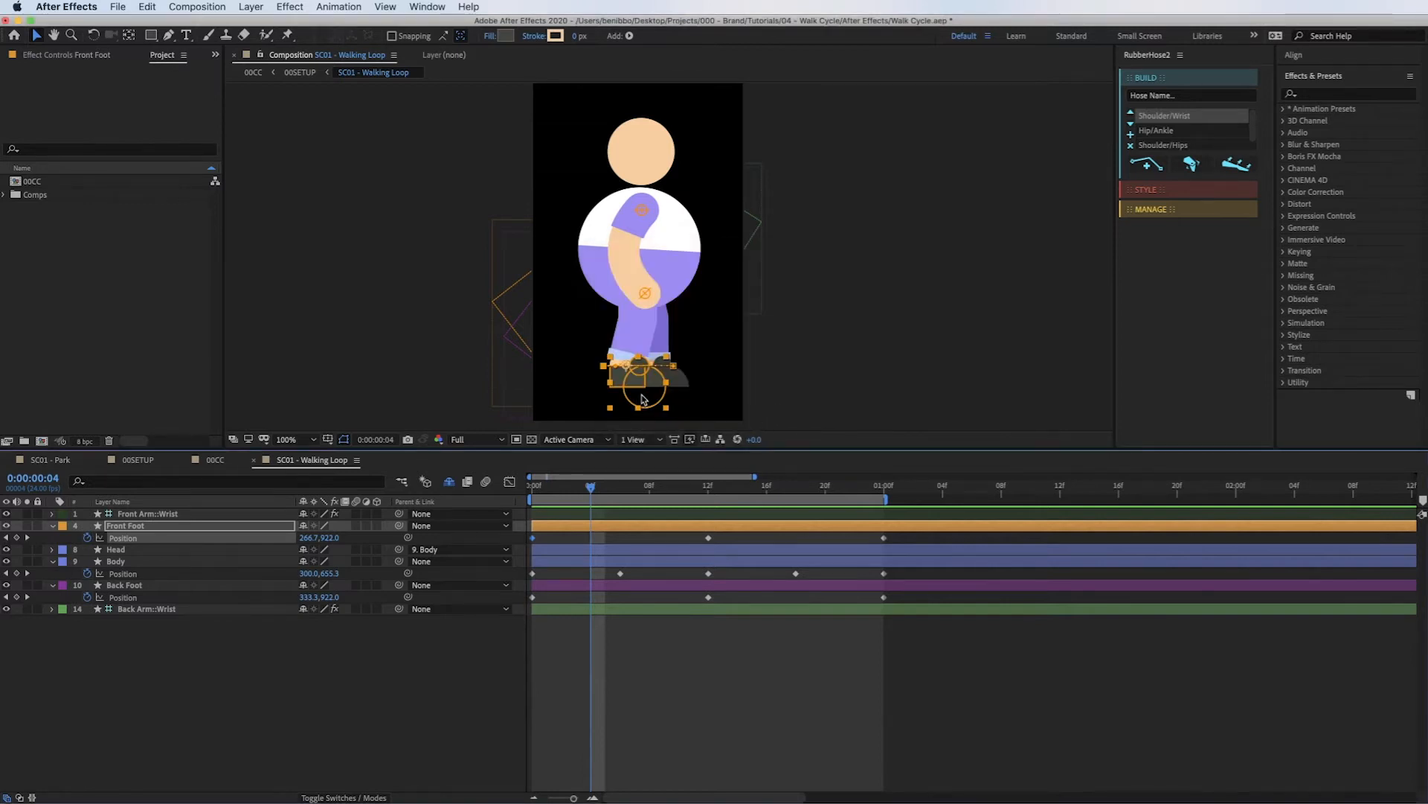
Magnify the feet to 200% and review the spatial interpolation options of Front Foot's first Position keyframe, keeping Bezier.
{"action": "key", "text": "period"}
{"action": "left_click_drag", "start_coordinate": [624, 378], "coordinate": [639, 211]}
{"action": "right_click", "coordinate": [531, 539]}
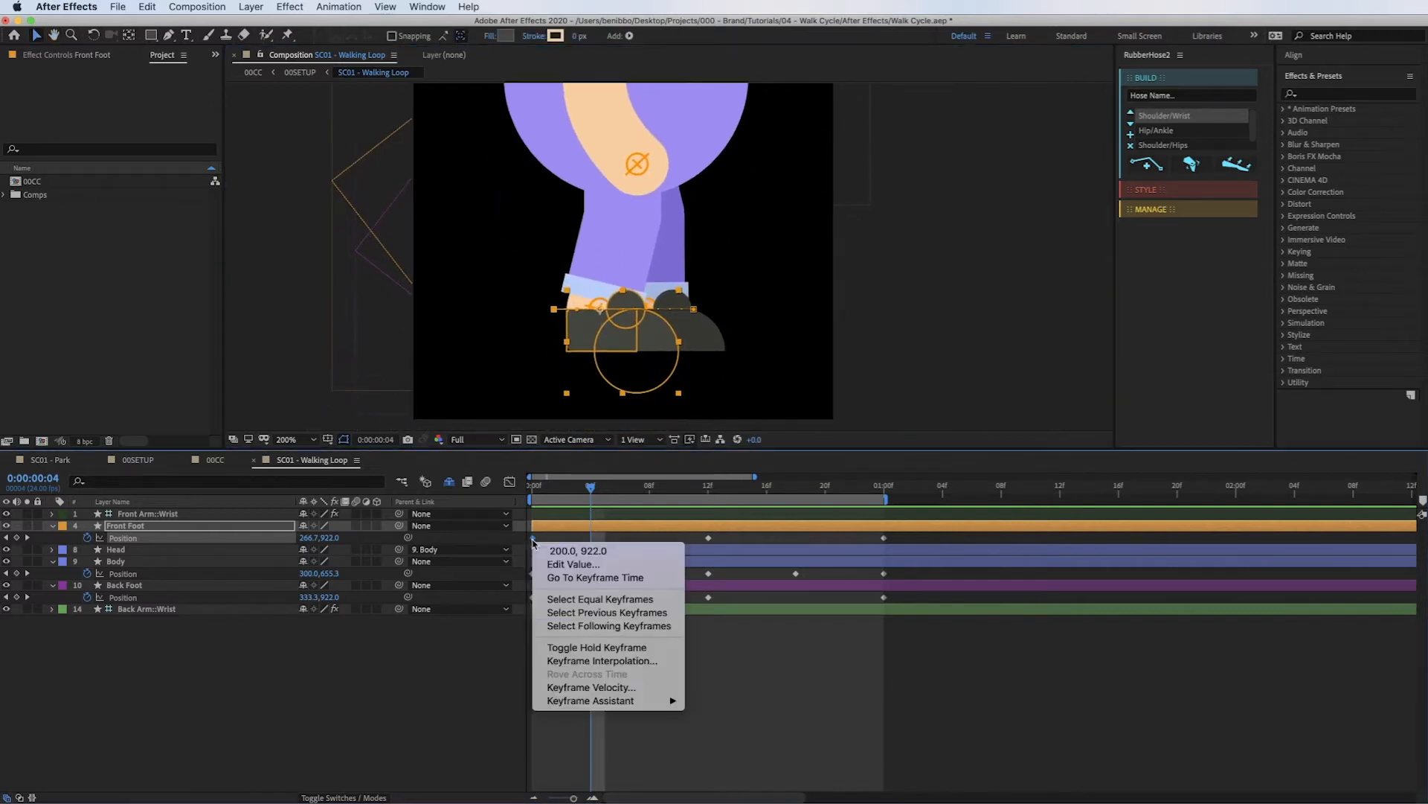
{"action": "left_click", "coordinate": [609, 659]}
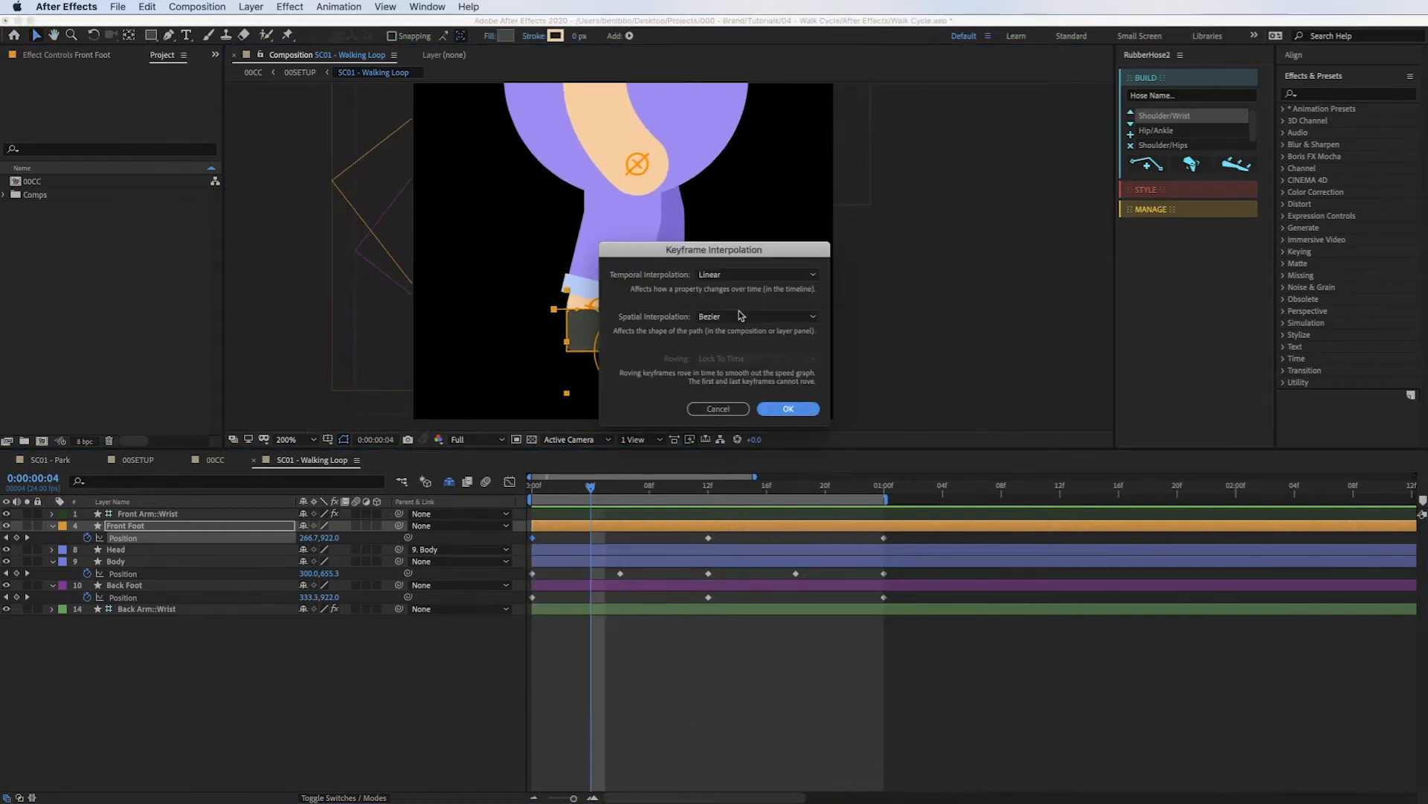
{"action": "left_click", "coordinate": [722, 318]}
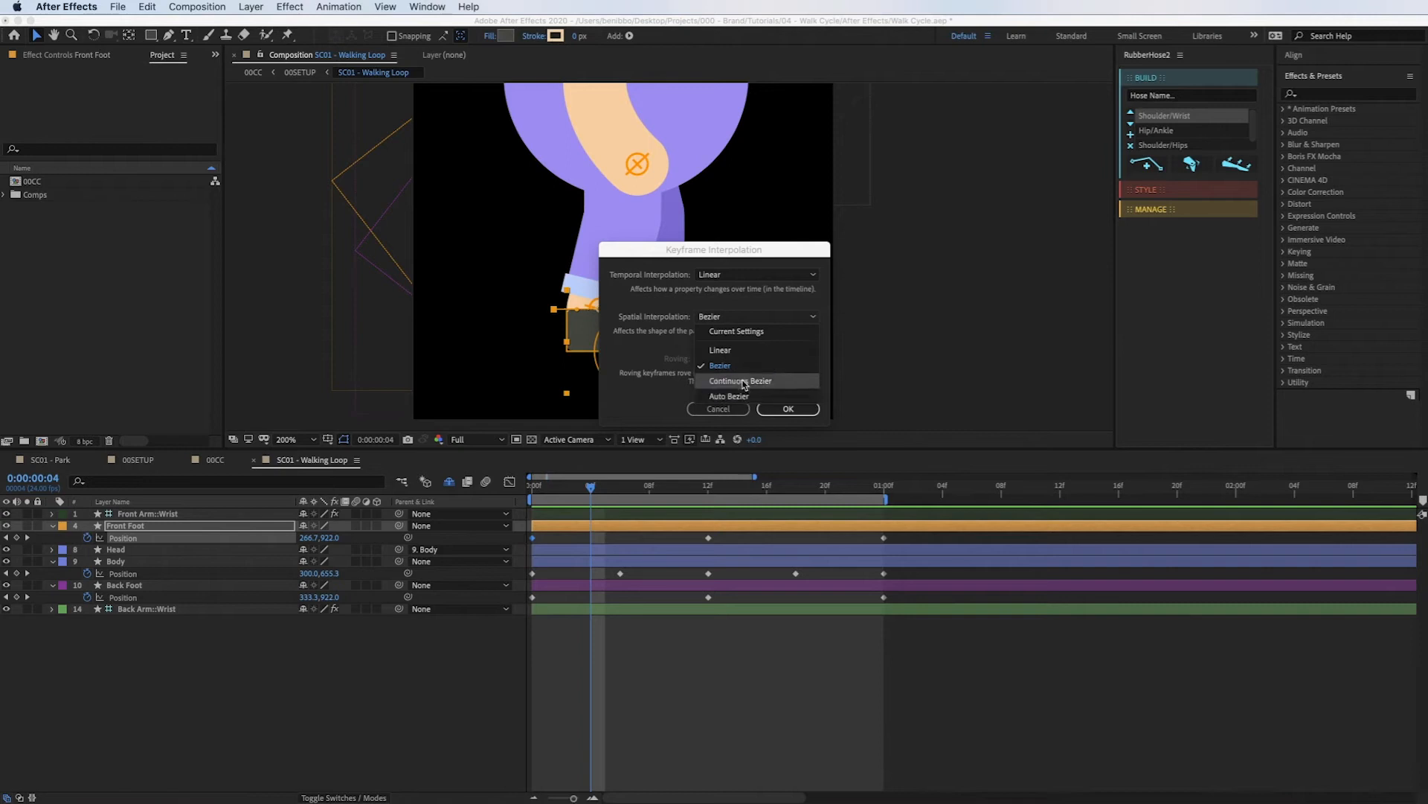
{"action": "left_click", "coordinate": [657, 406]}
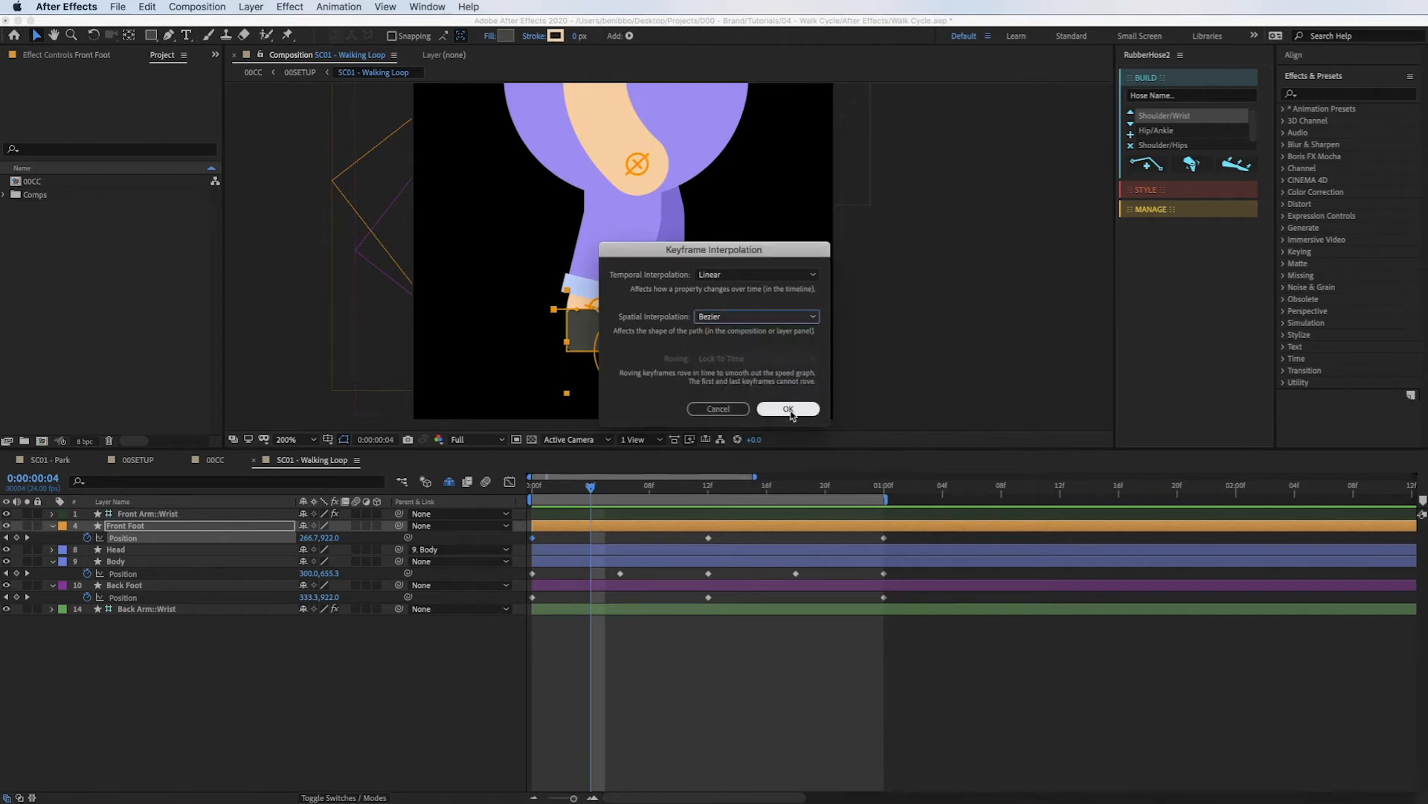
{"action": "left_click", "coordinate": [789, 410]}
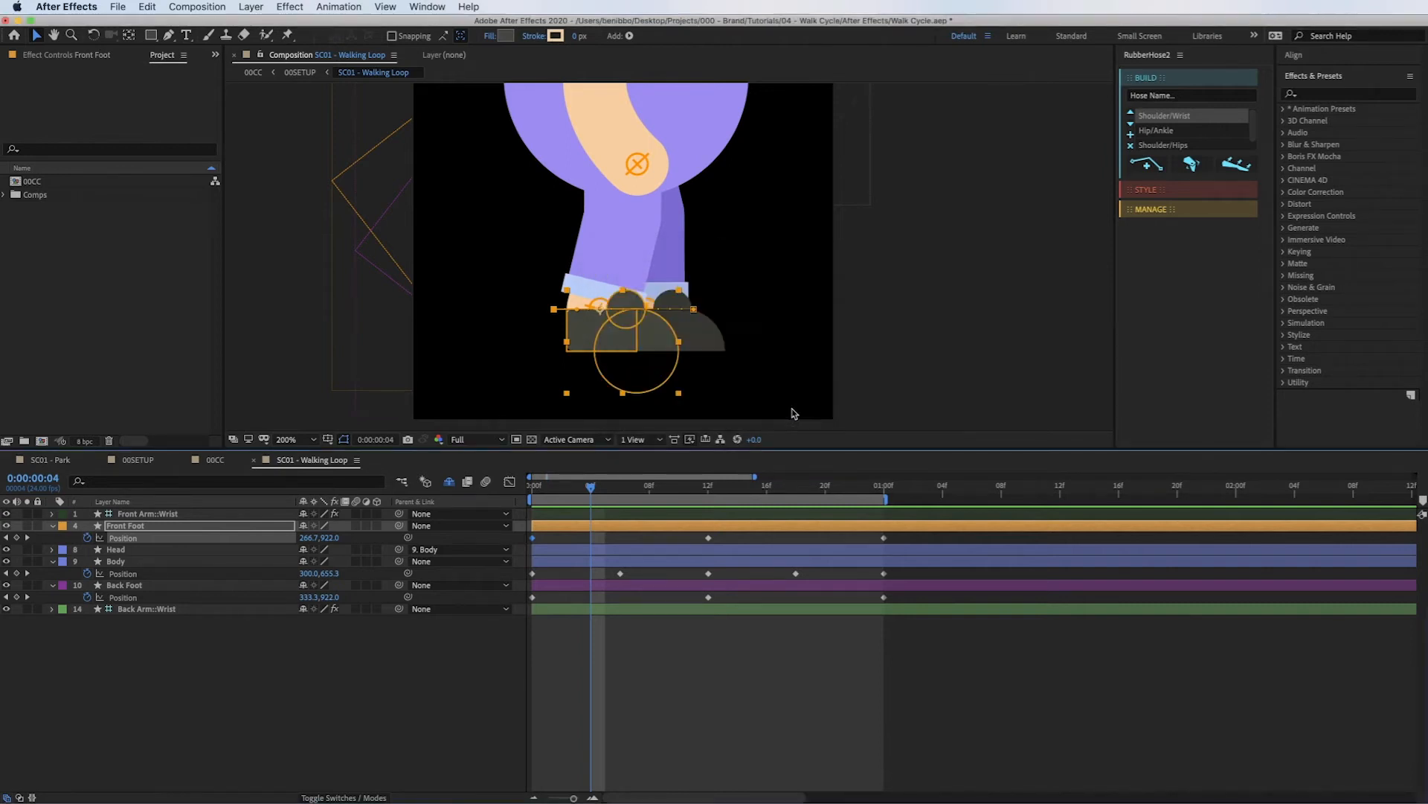
Pull the Bezier handle of Front Foot's first keyframe upward to arc its forward path, and scrub to frame 12 to check it.
{"action": "left_click", "coordinate": [578, 314]}
{"action": "left_click_drag", "start_coordinate": [578, 307], "coordinate": [637, 159]}
{"action": "key", "text": "Page_Up"}
{"action": "key", "text": "Page_Up"}
{"action": "left_click_drag", "start_coordinate": [535, 488], "coordinate": [708, 488]}
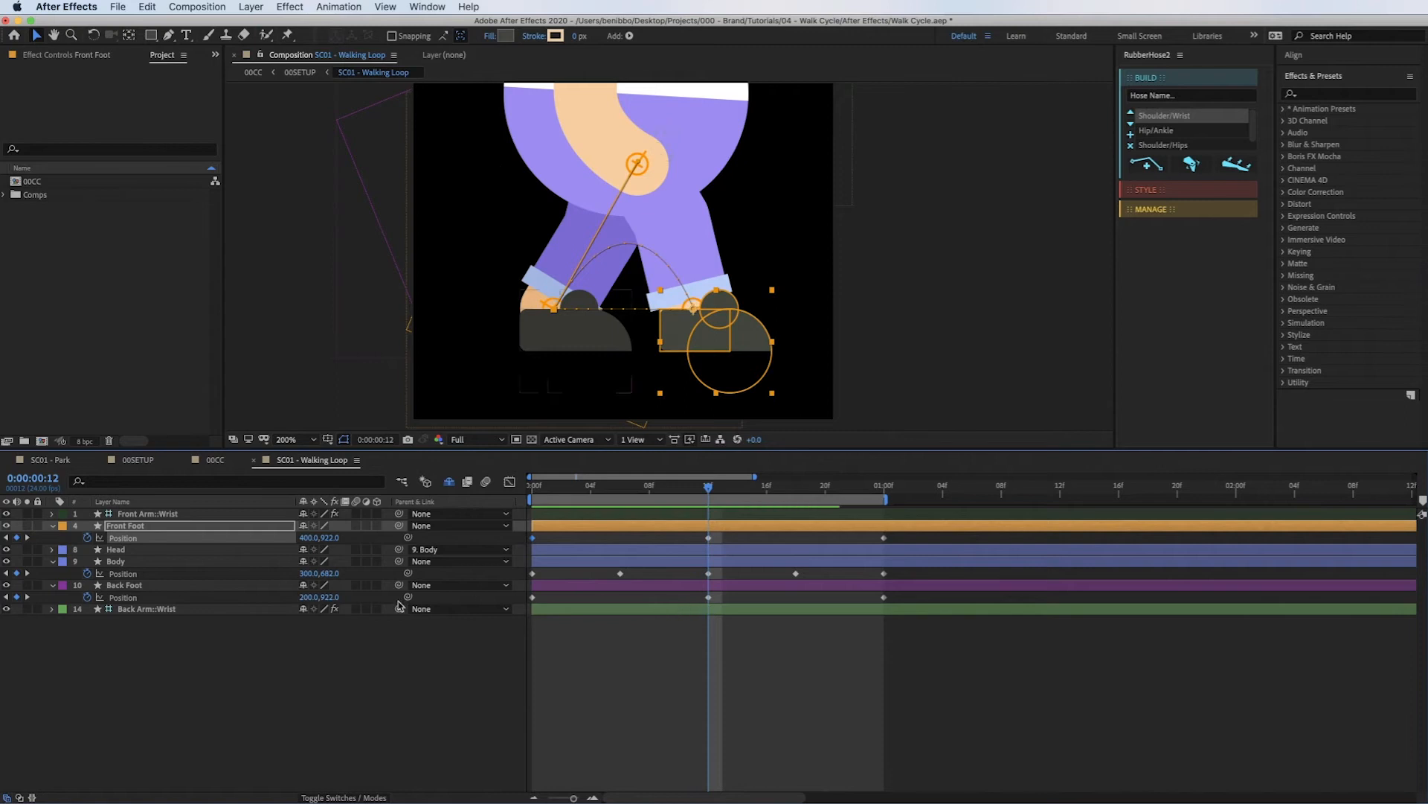
Set the spatial interpolation of all three Back Foot Position keyframes to Linear.
{"action": "left_click", "coordinate": [704, 586]}
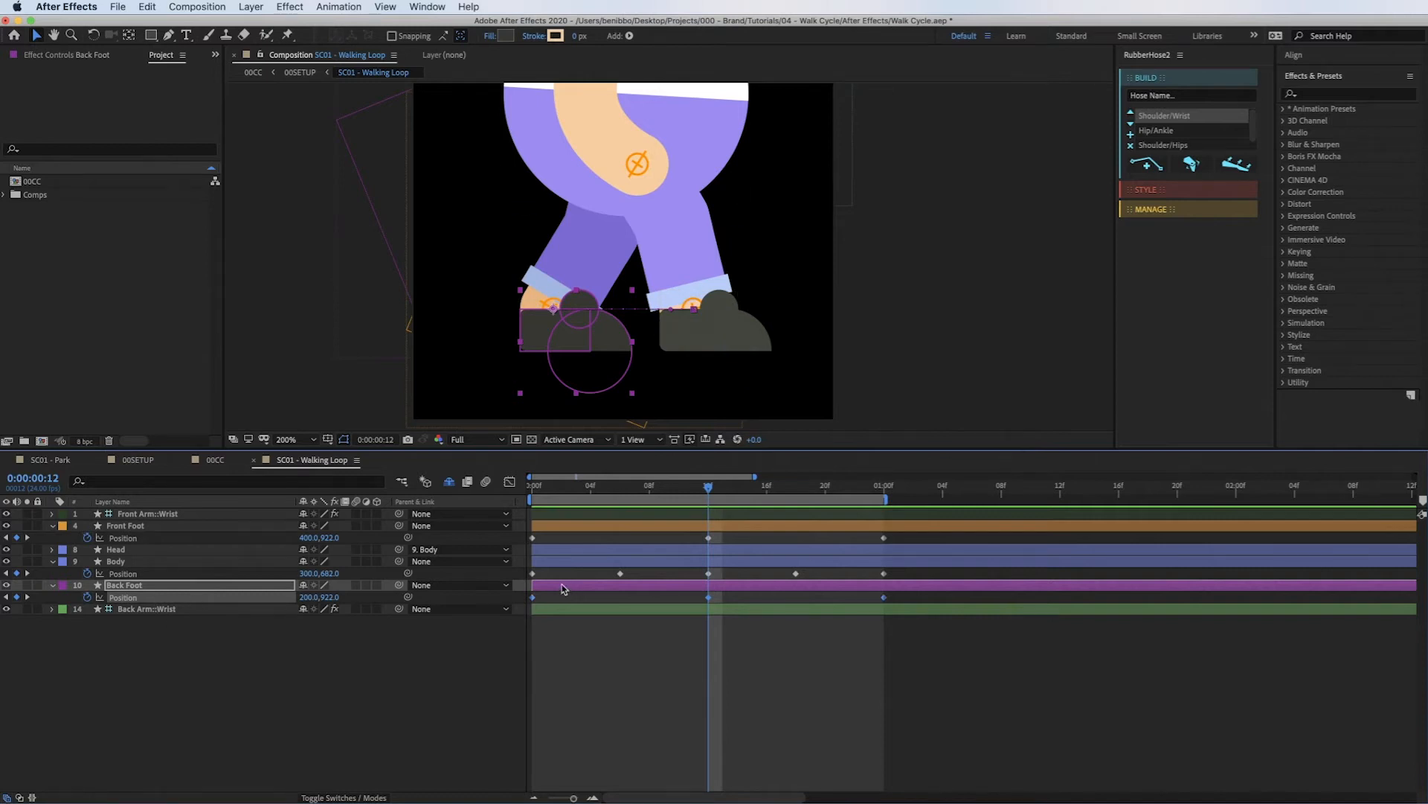
{"action": "right_click", "coordinate": [534, 599]}
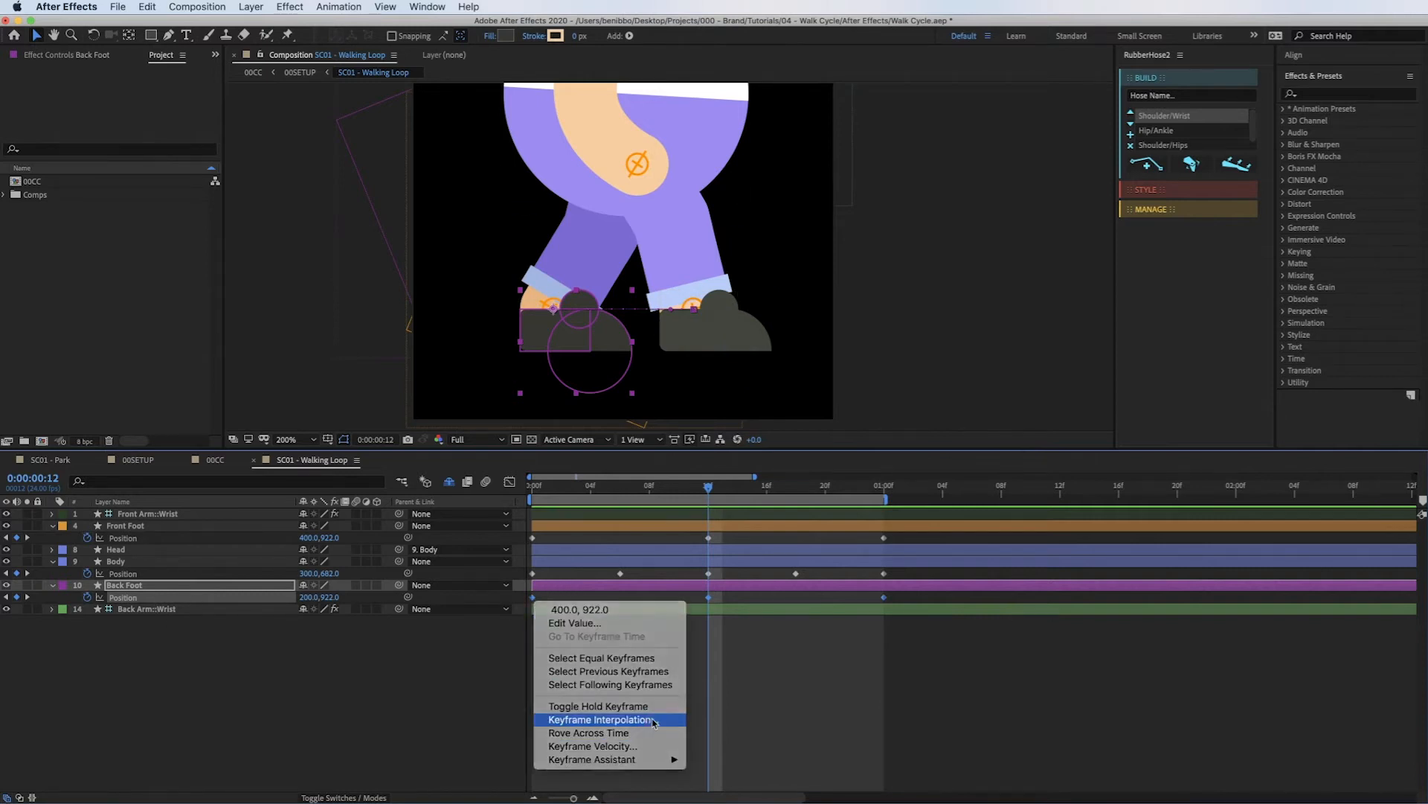
{"action": "left_click", "coordinate": [592, 631]}
{"action": "left_click", "coordinate": [725, 317]}
{"action": "left_click", "coordinate": [727, 353]}
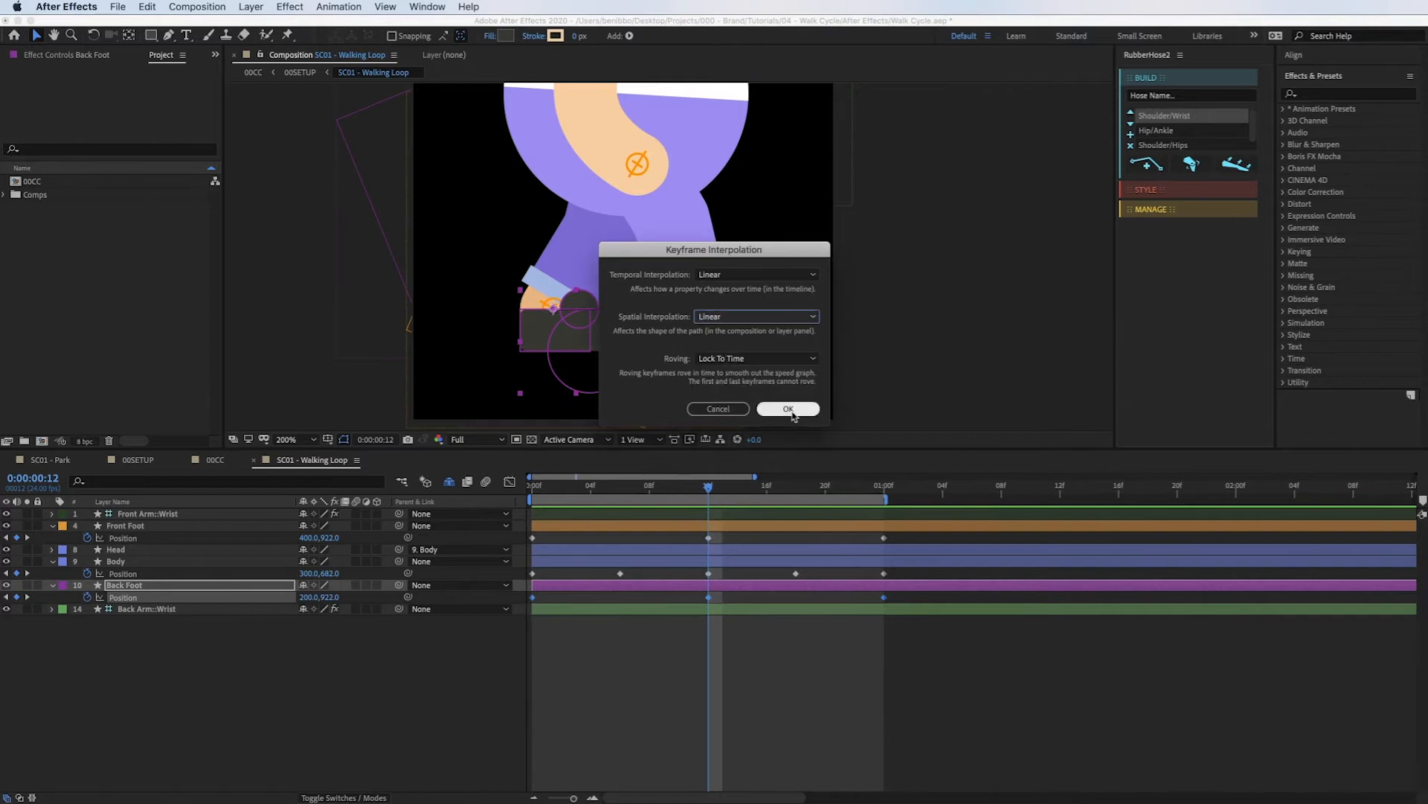
{"action": "left_click", "coordinate": [788, 409]}
Set the spatial interpolation of Back Foot's last Position keyframe, at the one-second mark, to Bezier.
{"action": "left_click", "coordinate": [707, 670]}
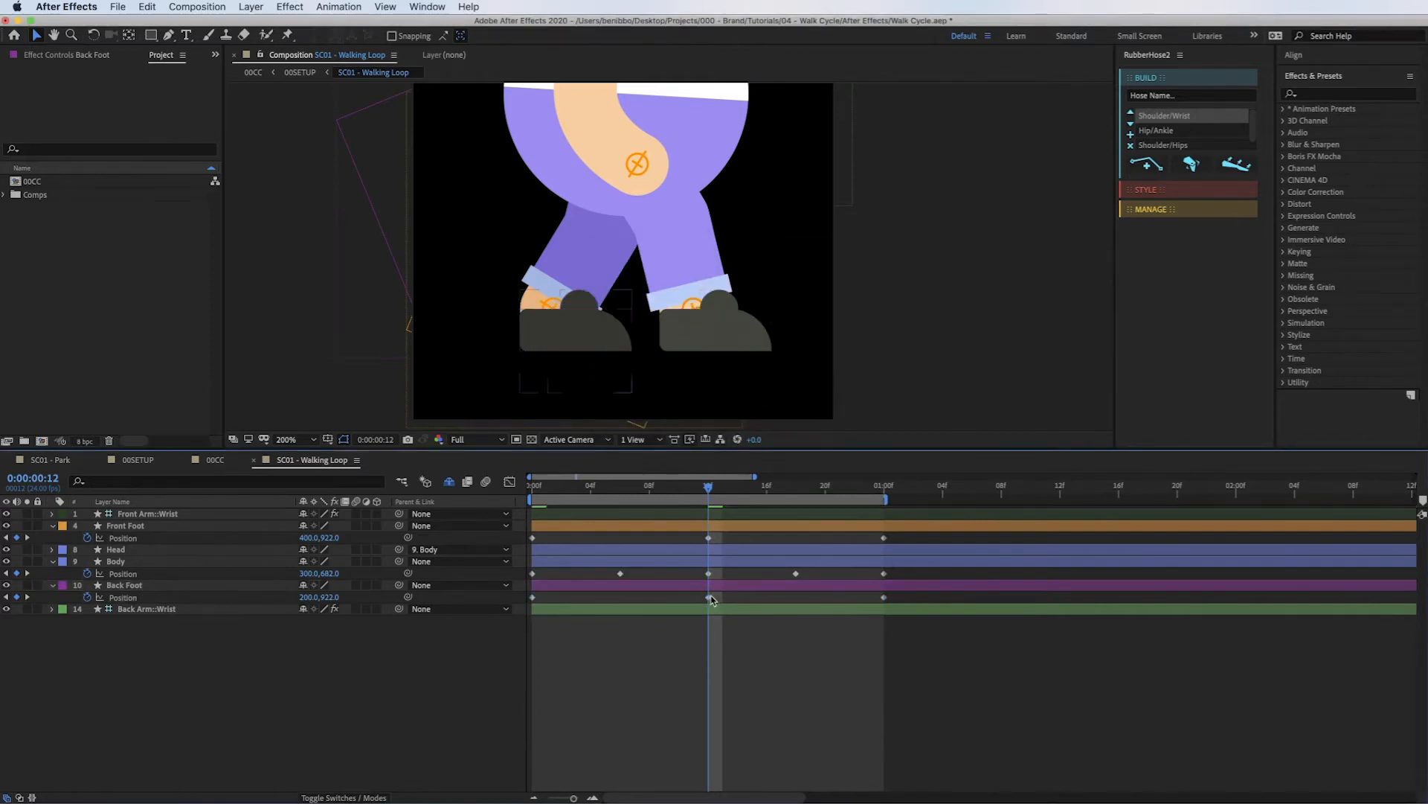
{"action": "left_click", "coordinate": [709, 598]}
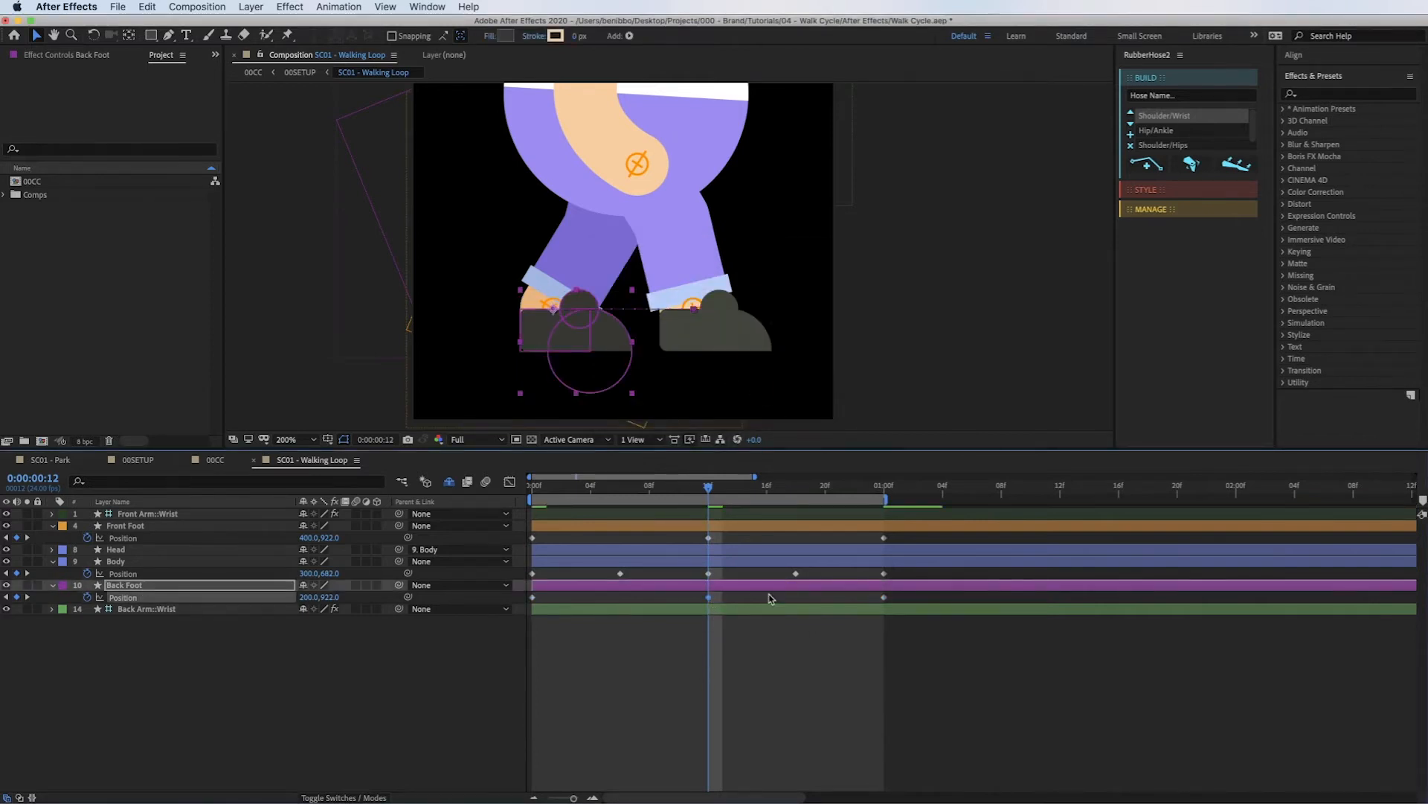
{"action": "right_click", "coordinate": [885, 598]}
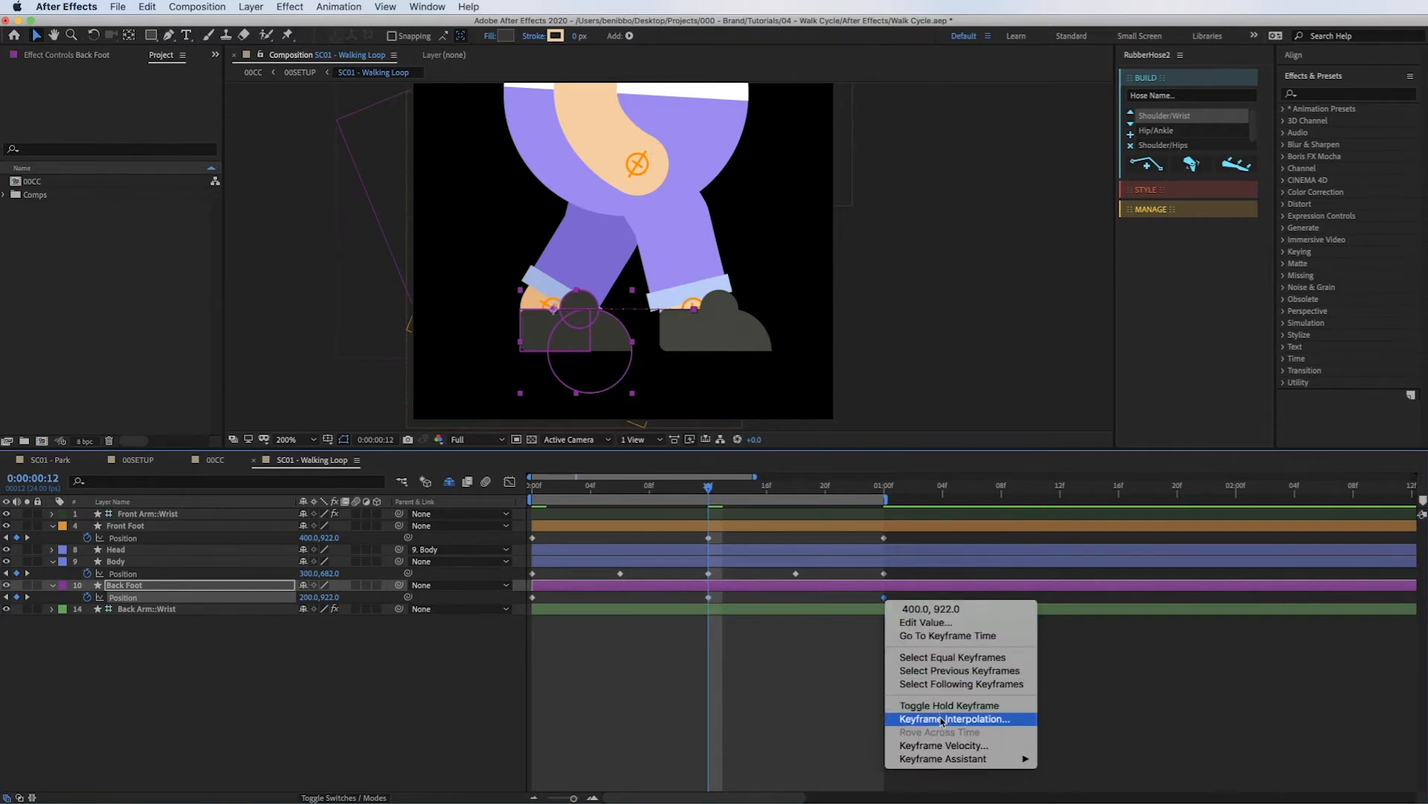
{"action": "left_click", "coordinate": [943, 719]}
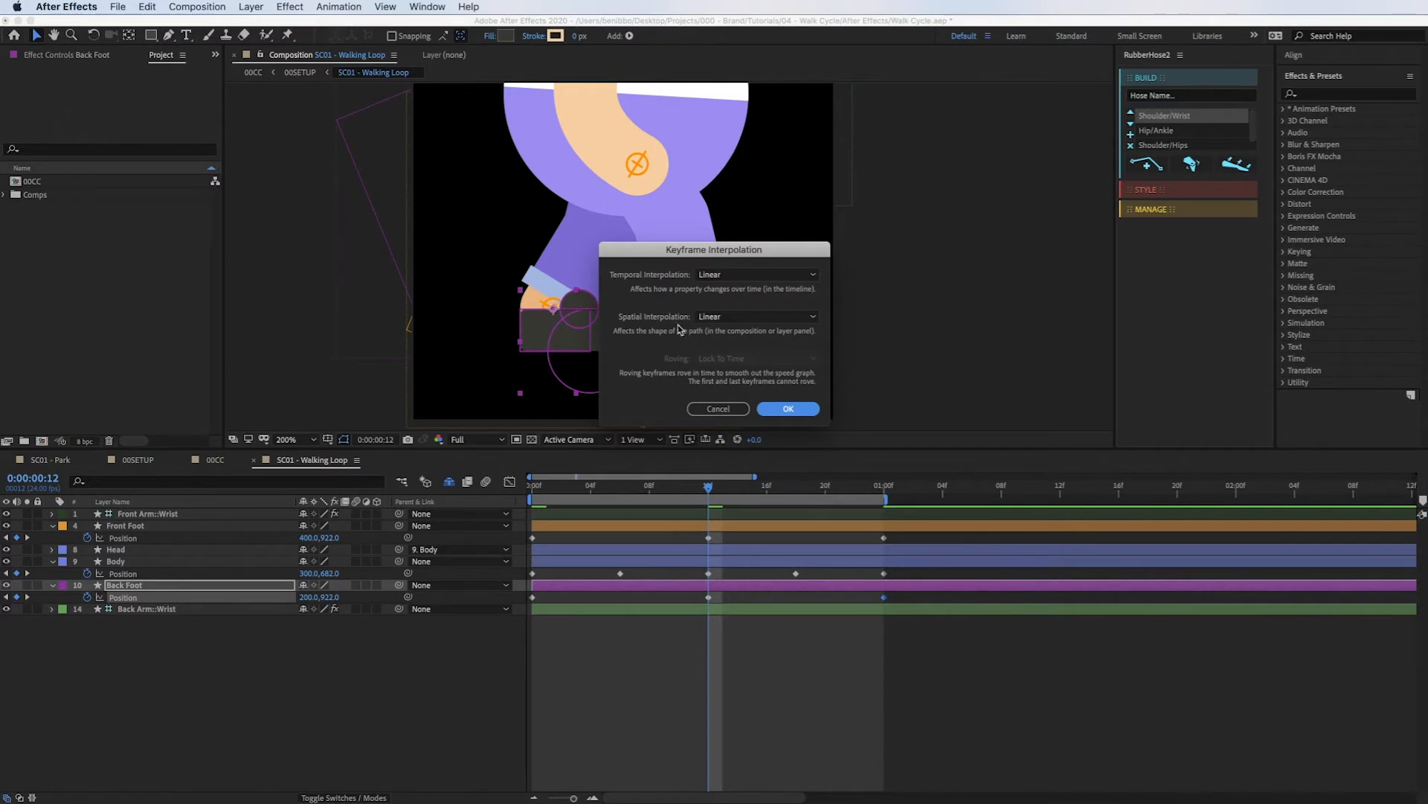
{"action": "left_click", "coordinate": [718, 324]}
{"action": "left_click", "coordinate": [730, 369]}
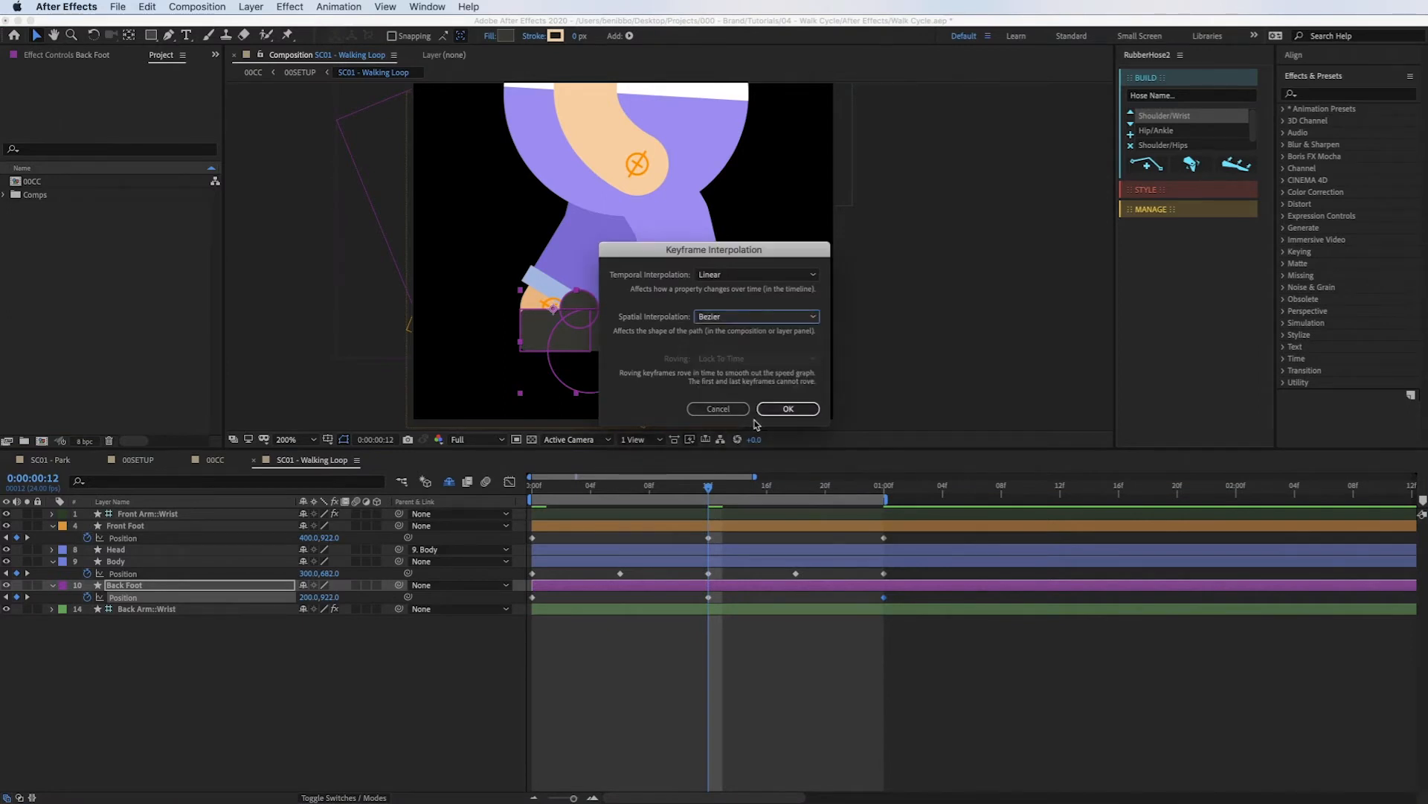
{"action": "left_click", "coordinate": [790, 409]}
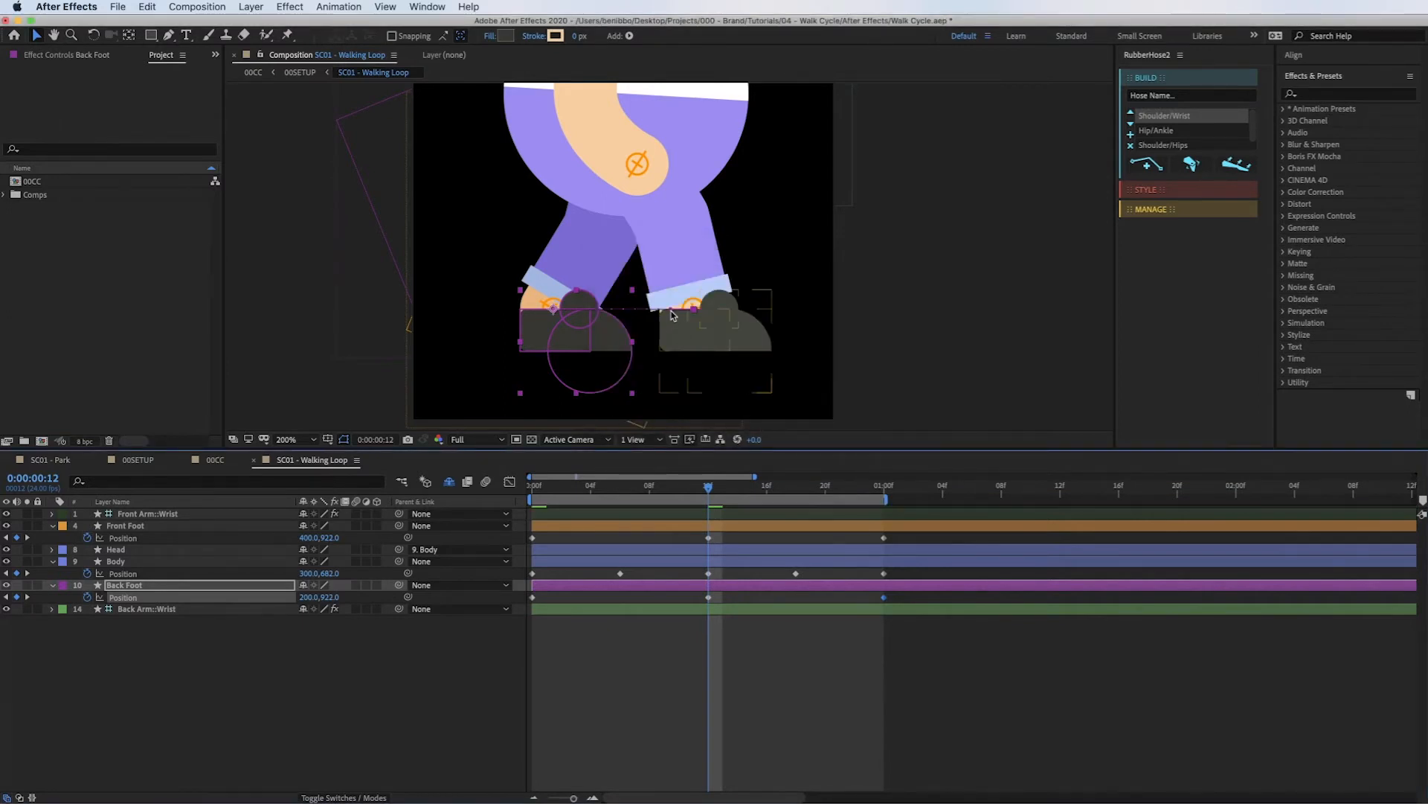
Pull the Bezier handle of Back Foot's last keyframe upward to arc its forward path, and preview the walk loop from the start.
{"action": "left_click_drag", "start_coordinate": [709, 488], "coordinate": [737, 488]}
{"action": "left_click_drag", "start_coordinate": [663, 305], "coordinate": [638, 128]}
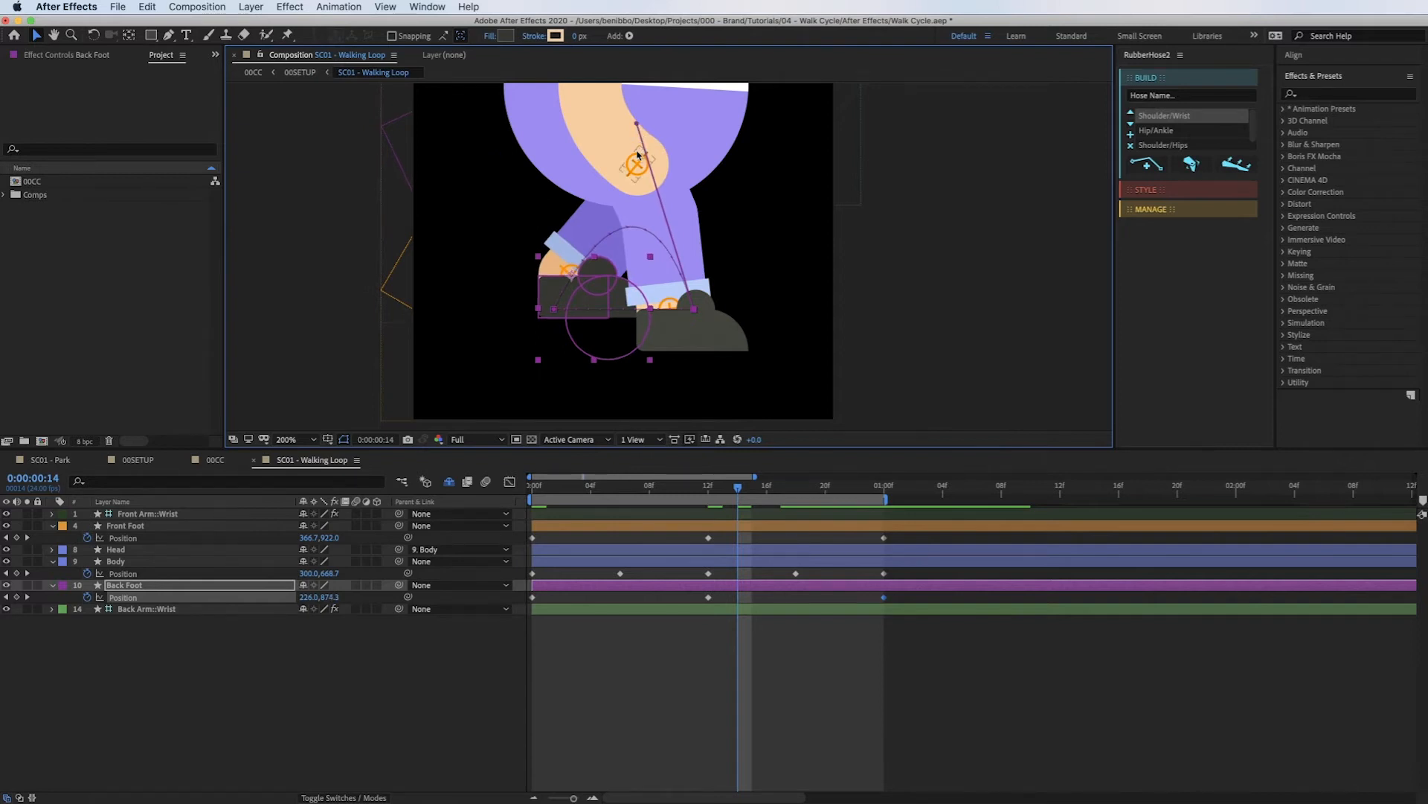
{"action": "key", "text": "comma"}
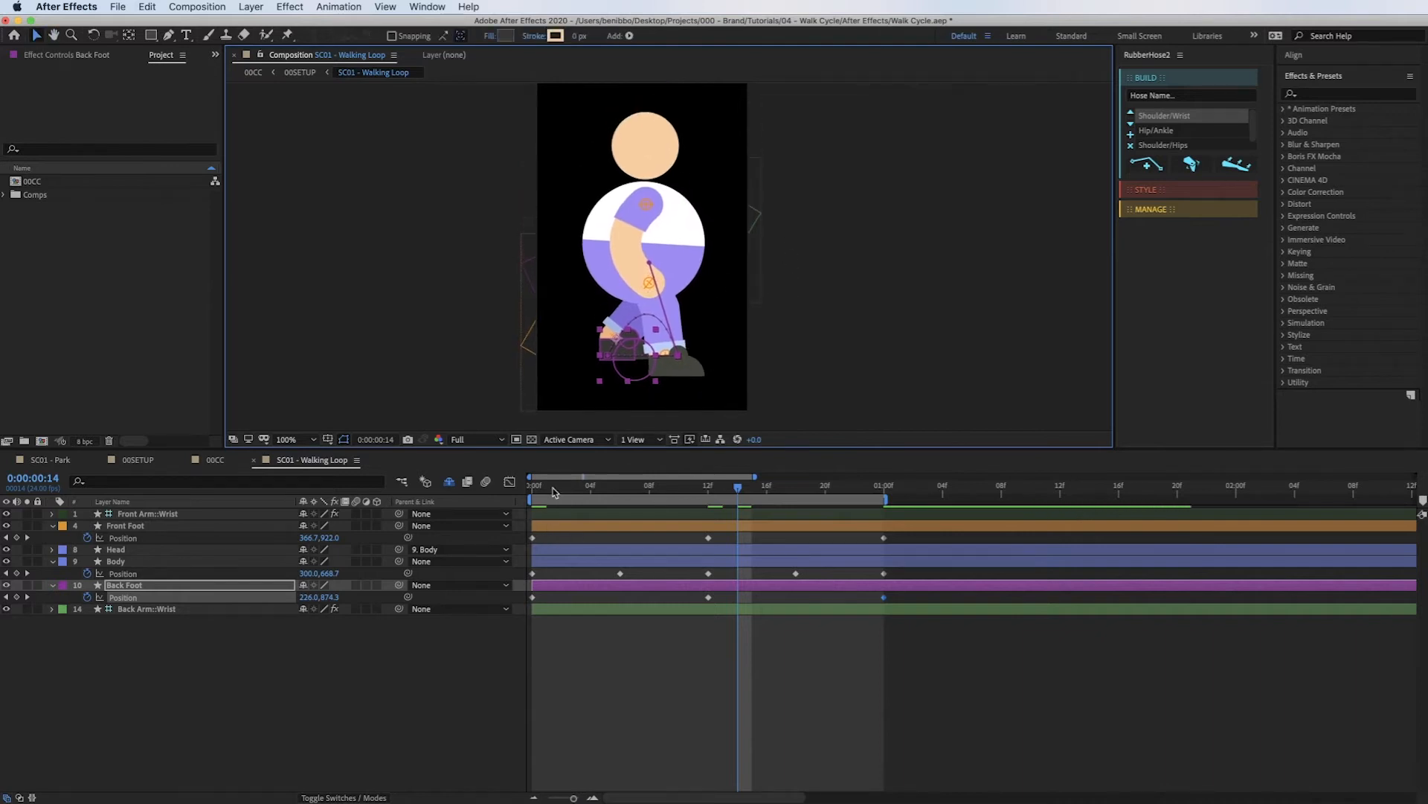
{"action": "key", "text": "Home"}
{"action": "key", "text": "space"}
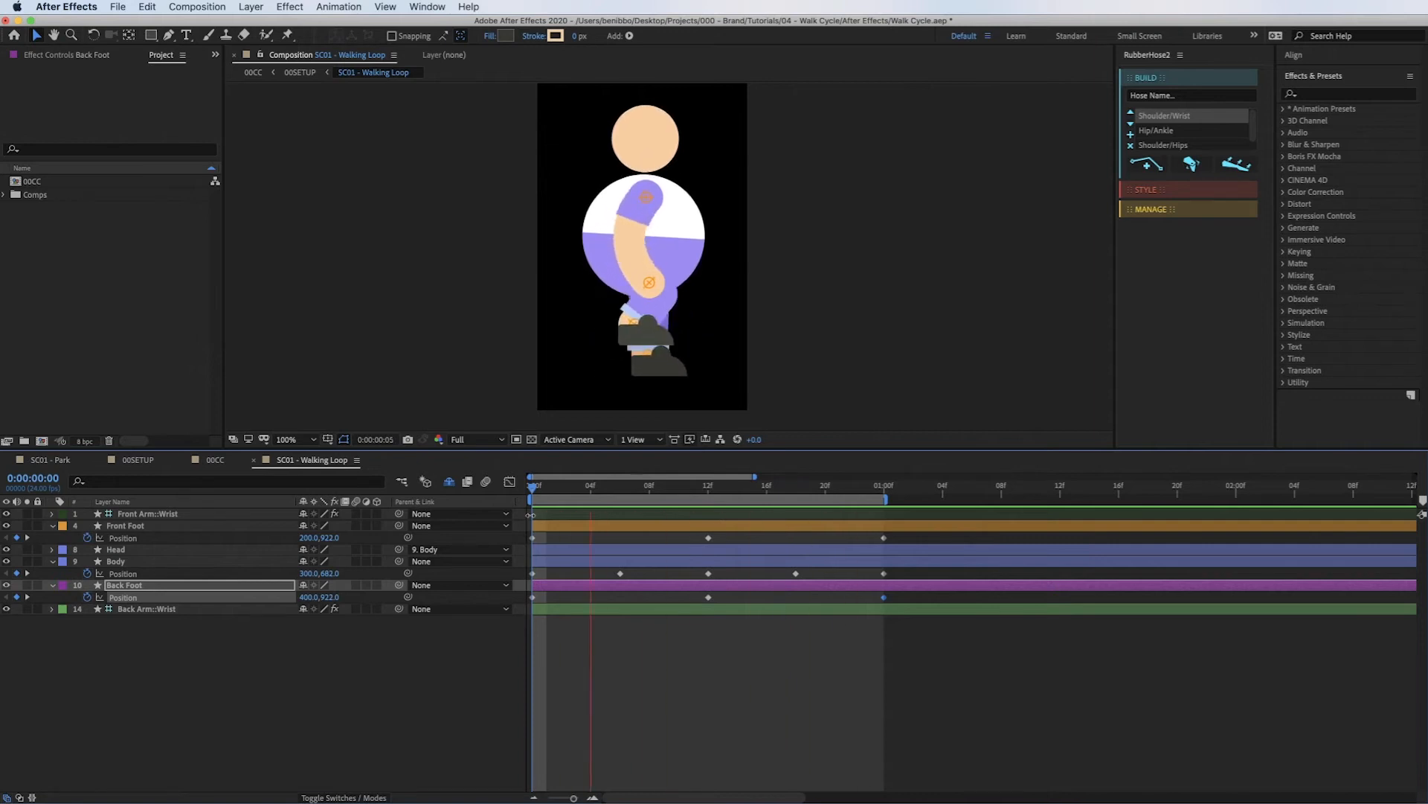
{"action": "key", "text": "space"}
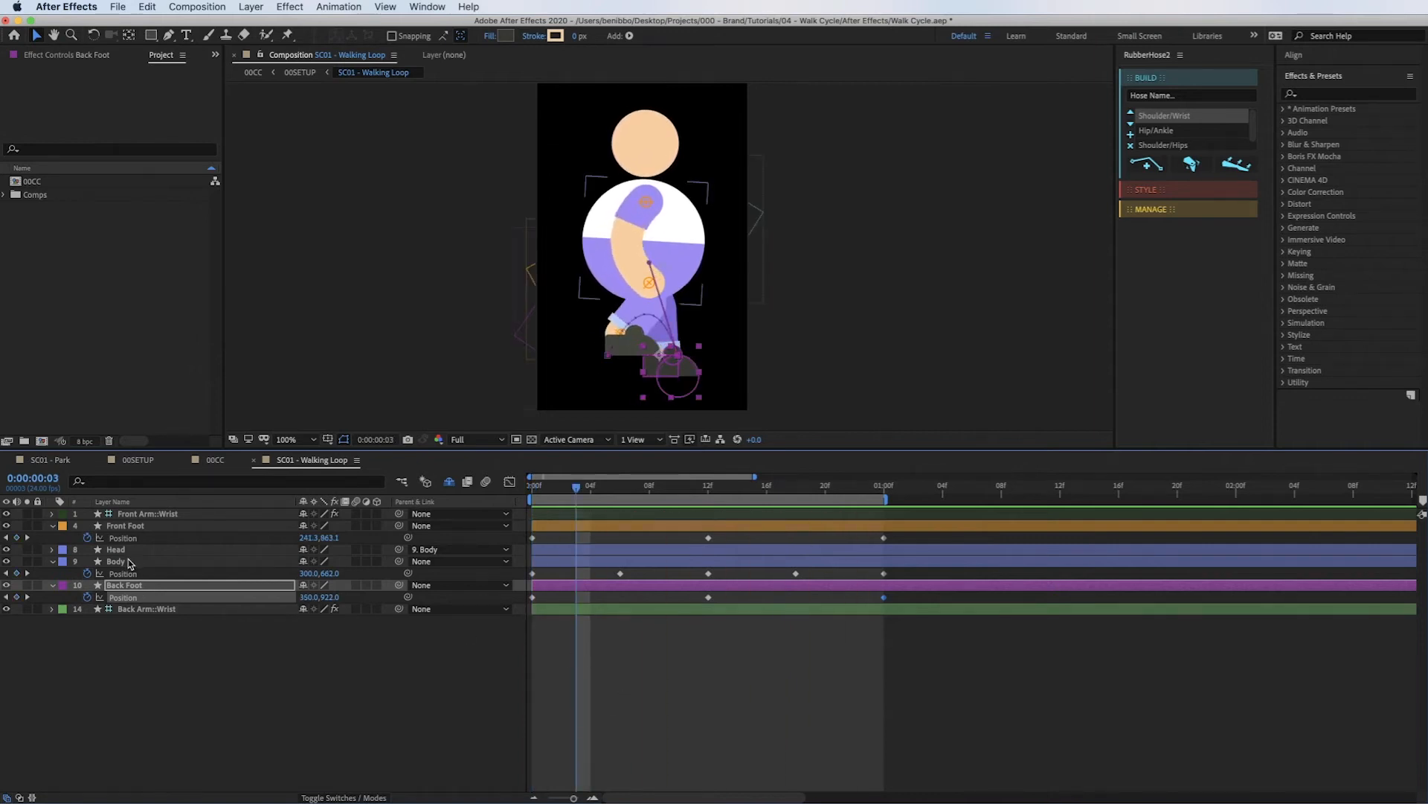
{"action": "left_click", "coordinate": [631, 660]}
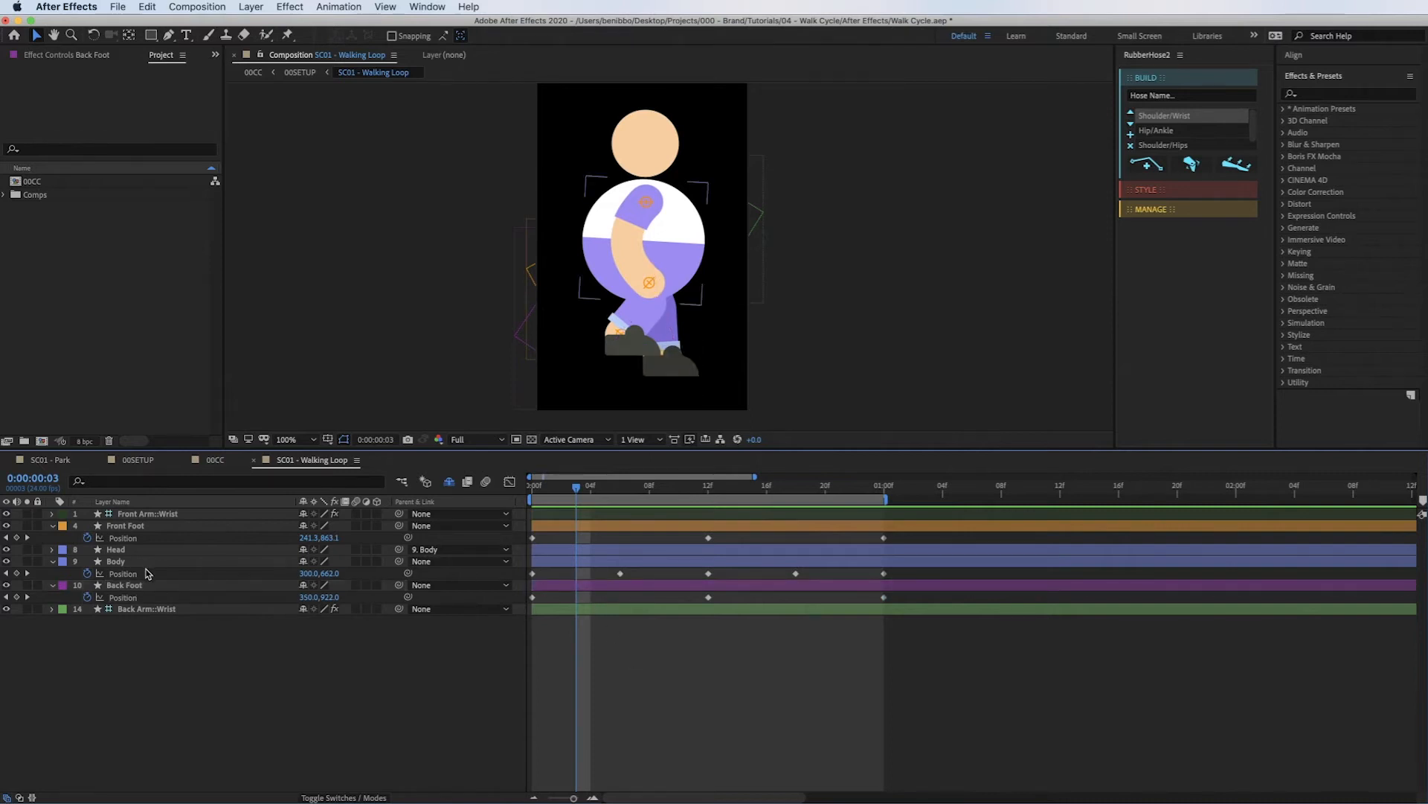
Apply Easy Ease to all of Body's Position keyframes and check their speed curve in the Graph Editor.
{"action": "left_click", "coordinate": [135, 563]}
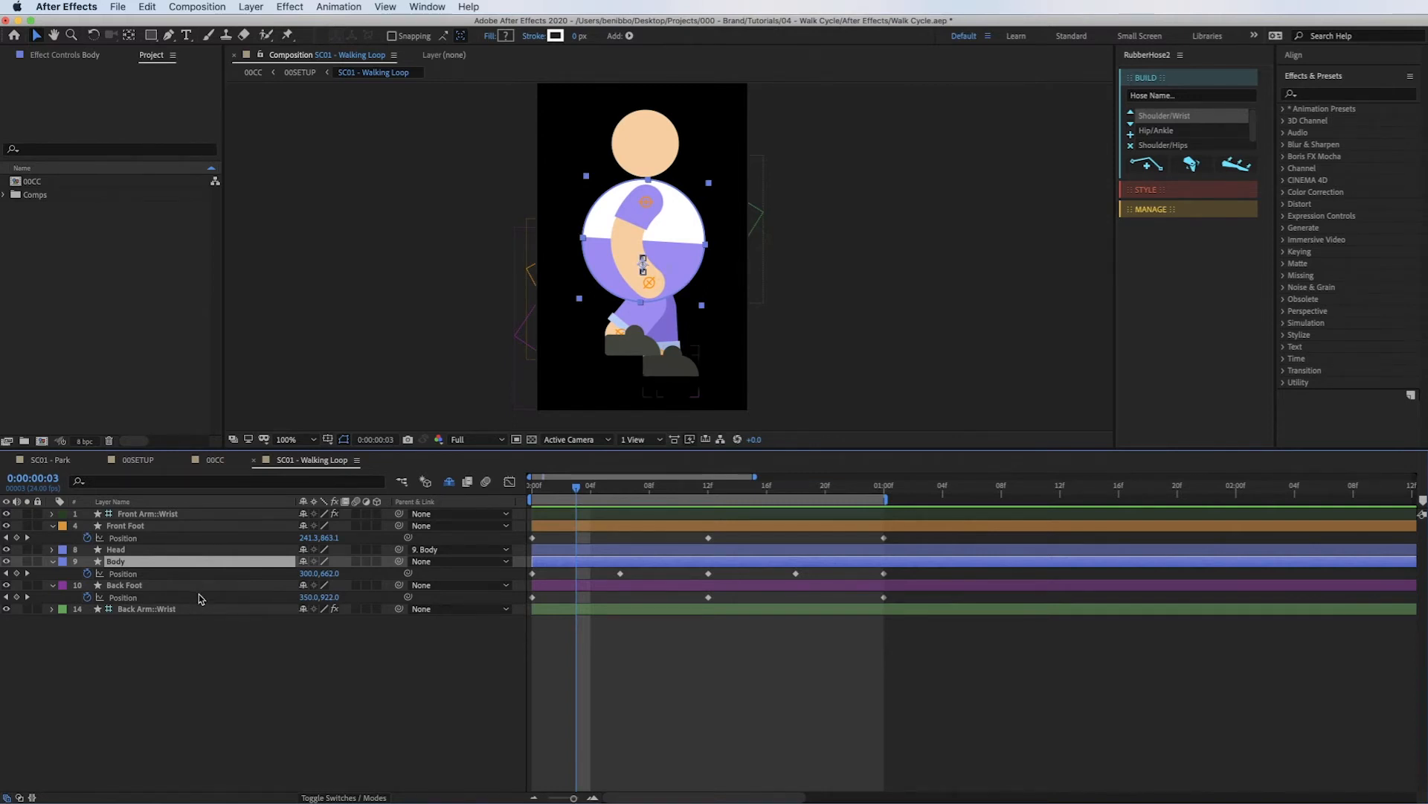
{"action": "left_click", "coordinate": [137, 576]}
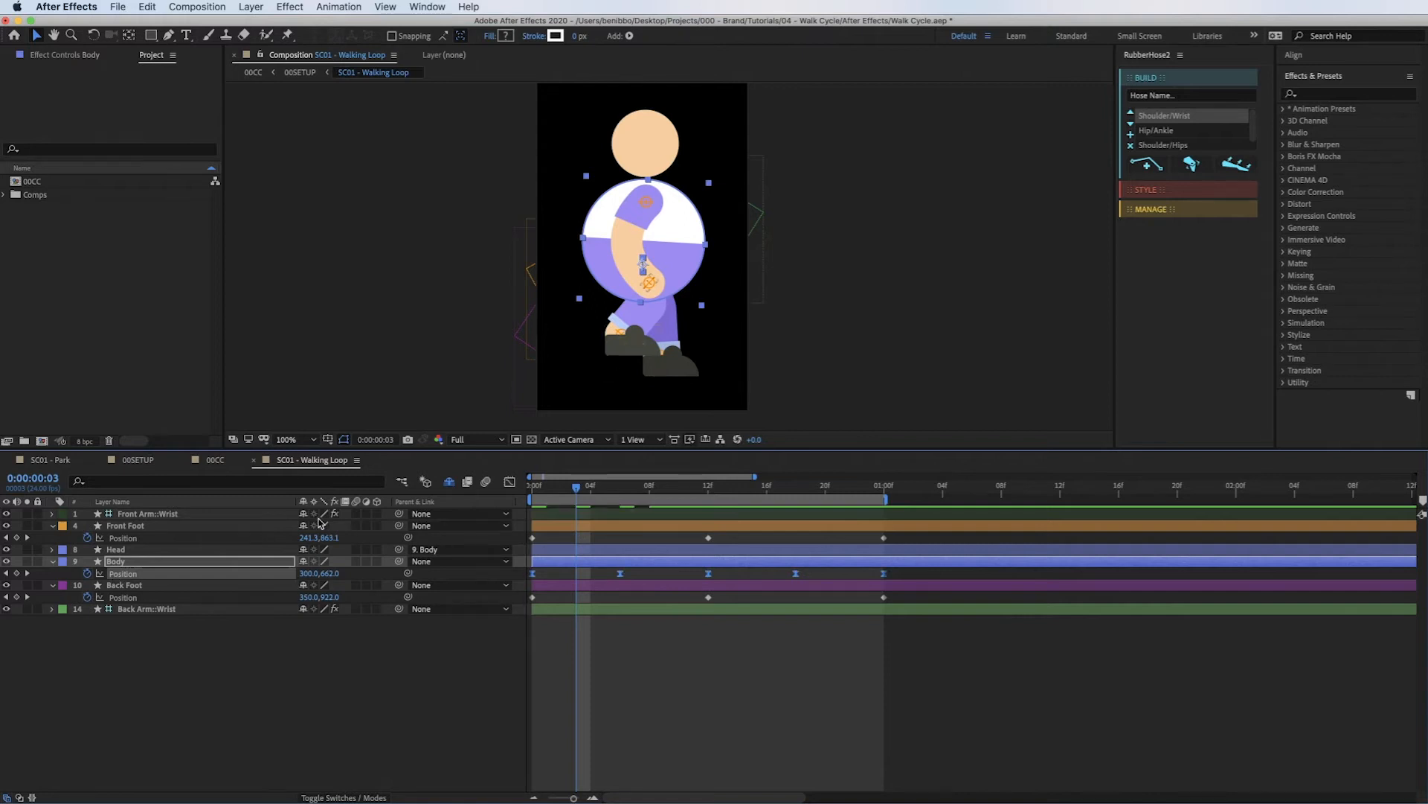
{"action": "left_click", "coordinate": [507, 483]}
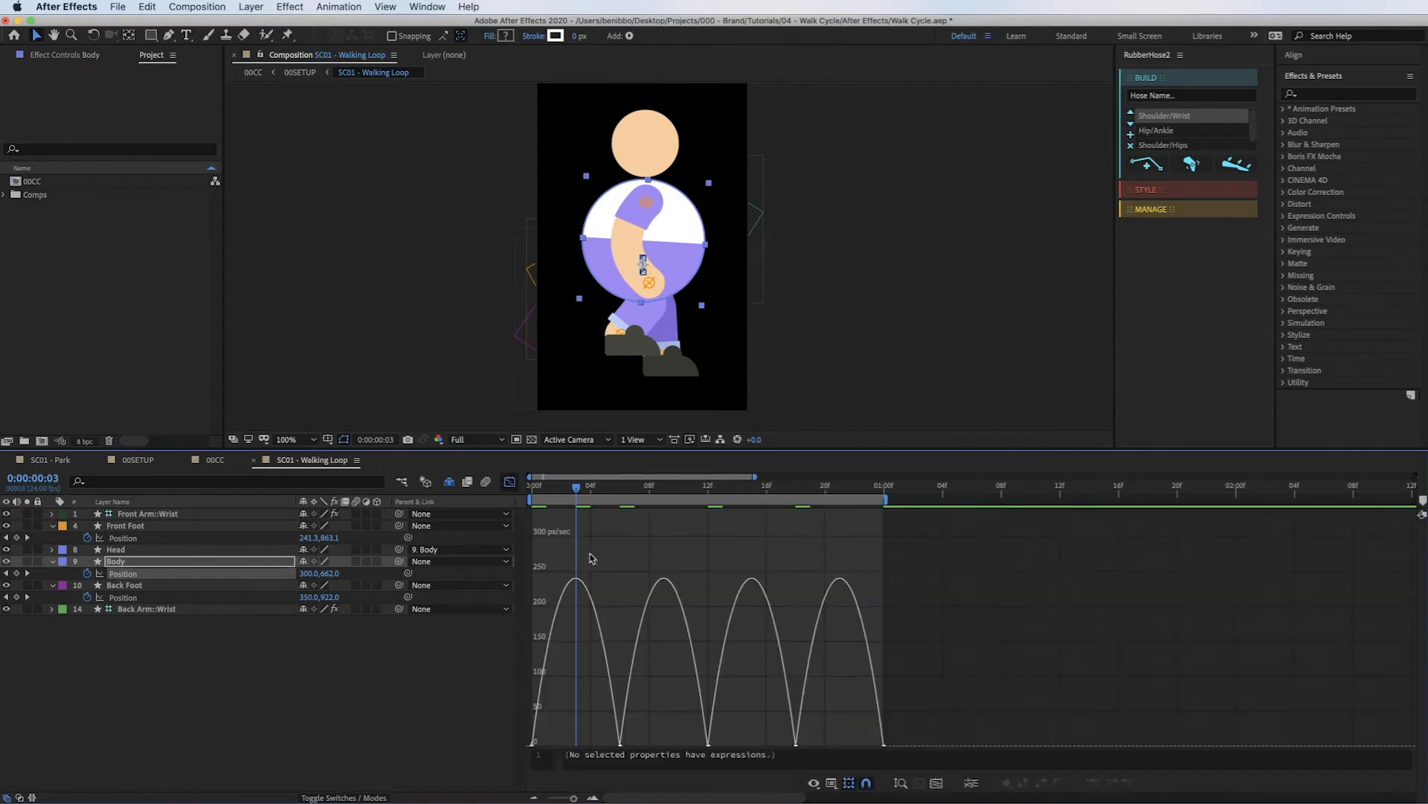
{"action": "left_click", "coordinate": [509, 482]}
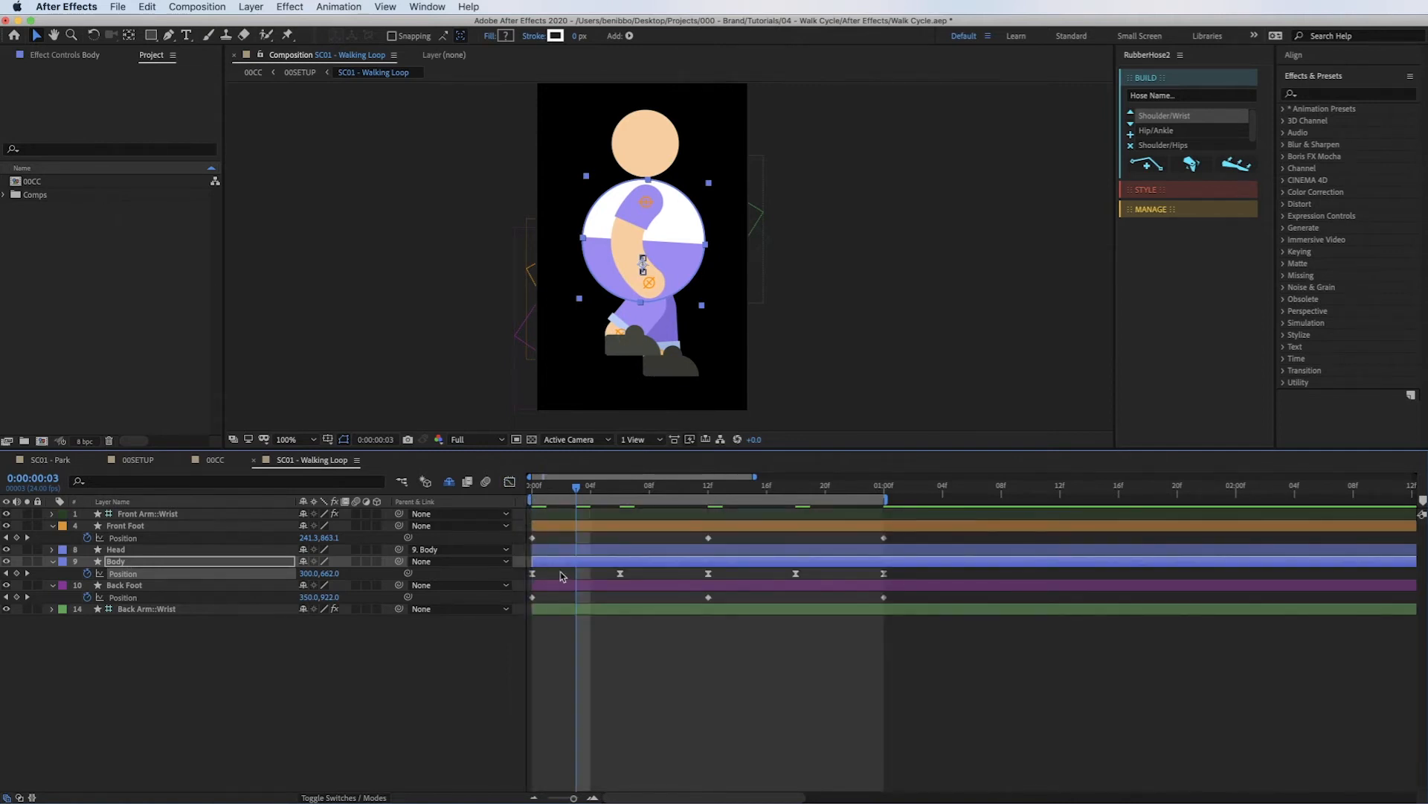
Separate the dimensions of Body's Position into individual X and Y properties.
{"action": "left_click", "coordinate": [272, 578]}
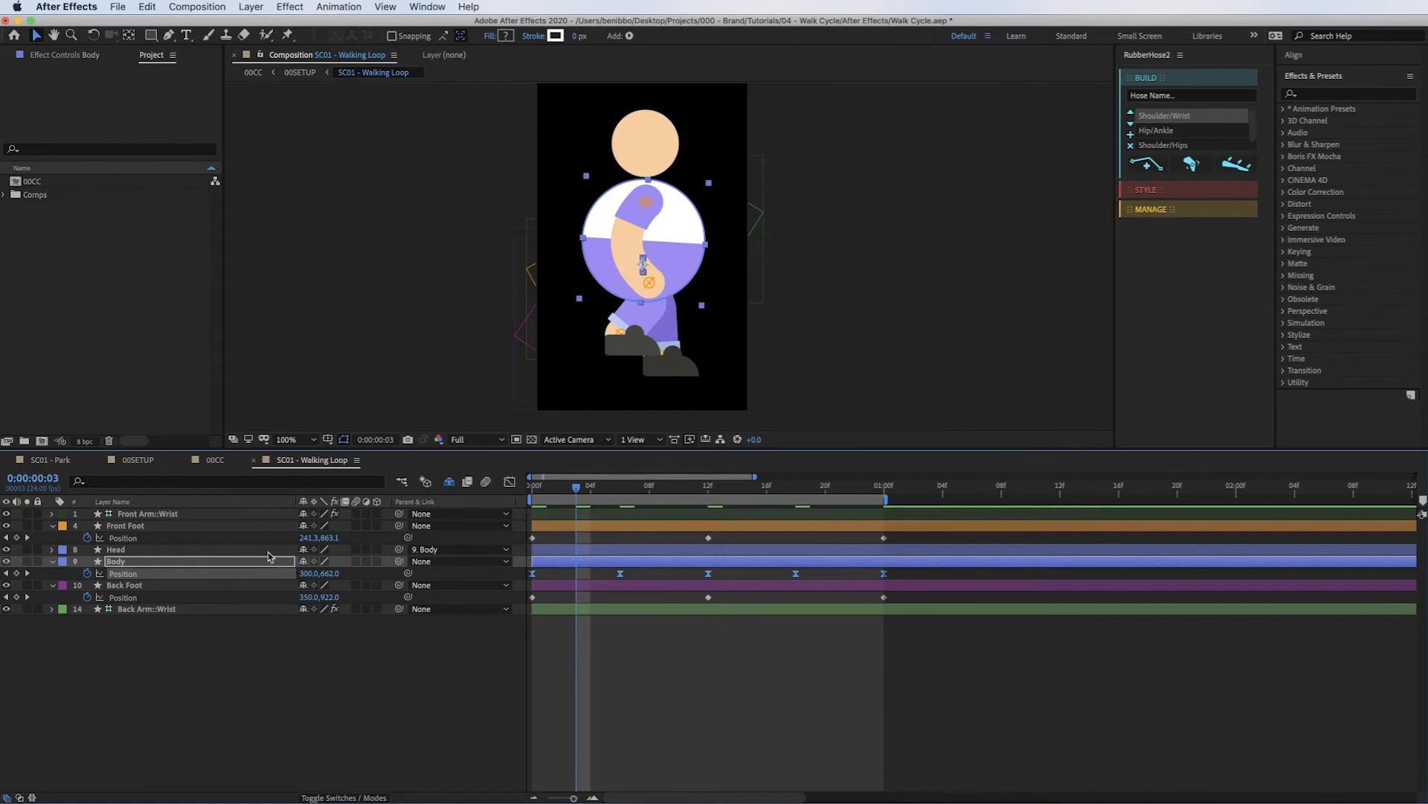
{"action": "right_click", "coordinate": [143, 574]}
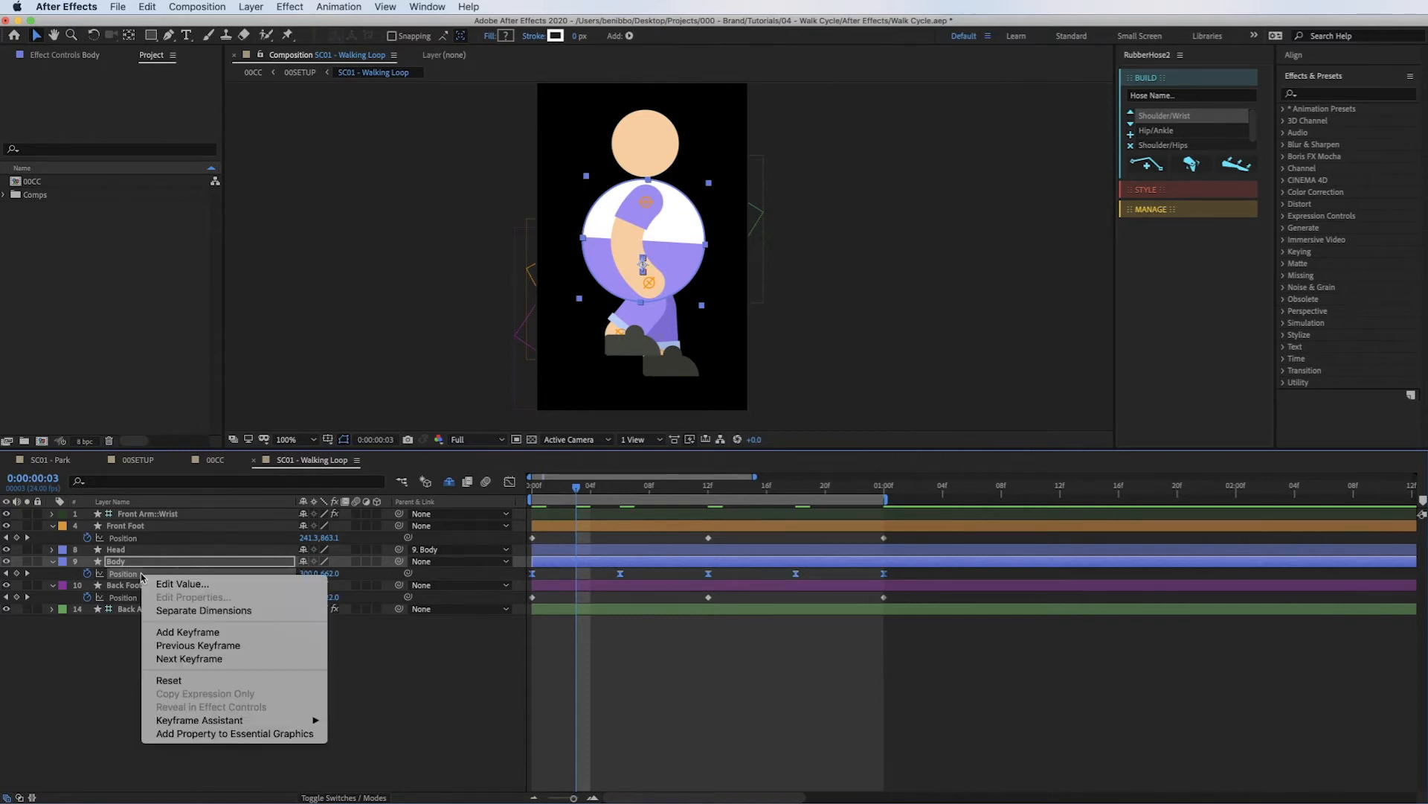
{"action": "left_click", "coordinate": [220, 613]}
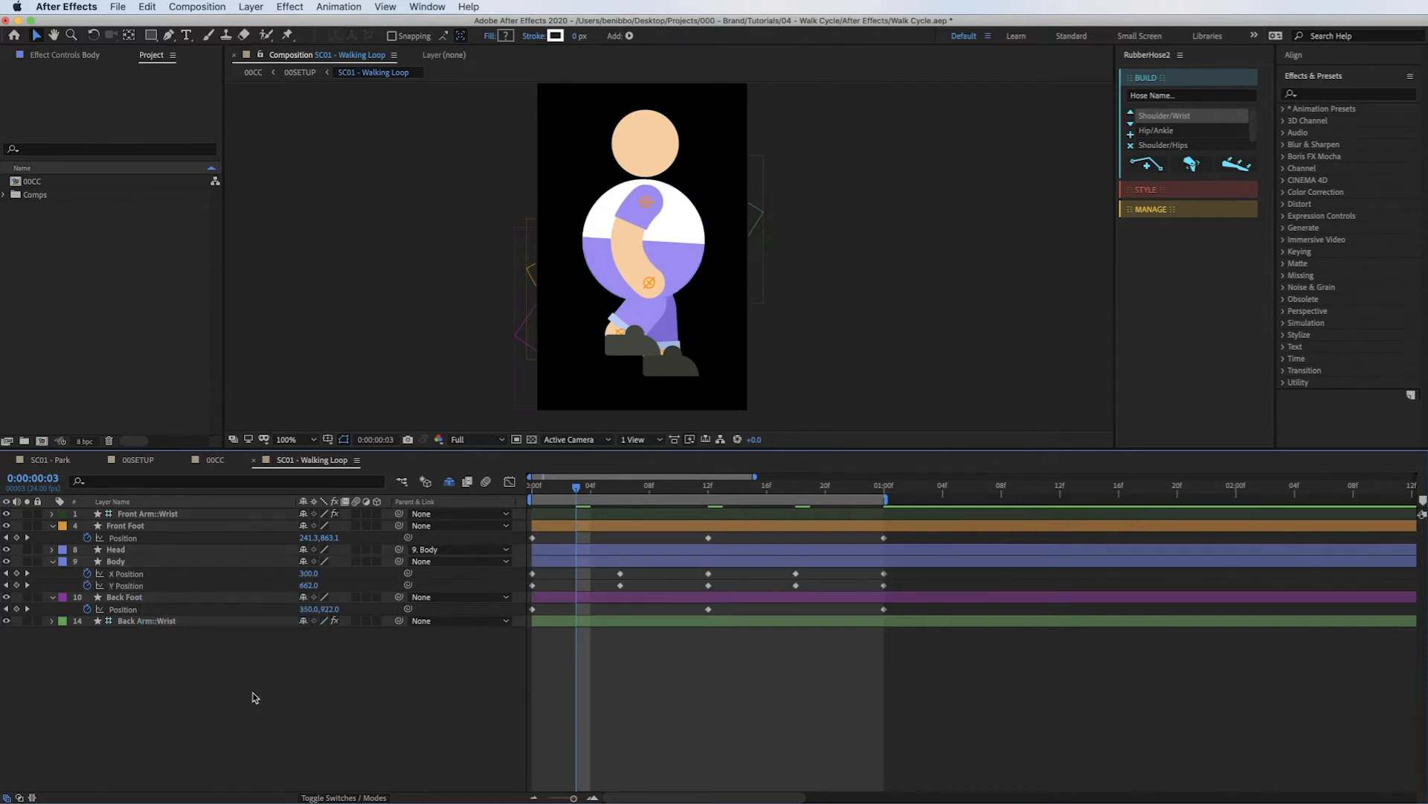
Remove all of Body's X Position keyframes and set its X Position to 300.
{"action": "mouse_move", "coordinate": [306, 574]}
{"action": "left_mouse_down"}
{"action": "mouse_move", "coordinate": [294, 573]}
{"action": "mouse_move", "coordinate": [324, 569]}
{"action": "left_mouse_up"}
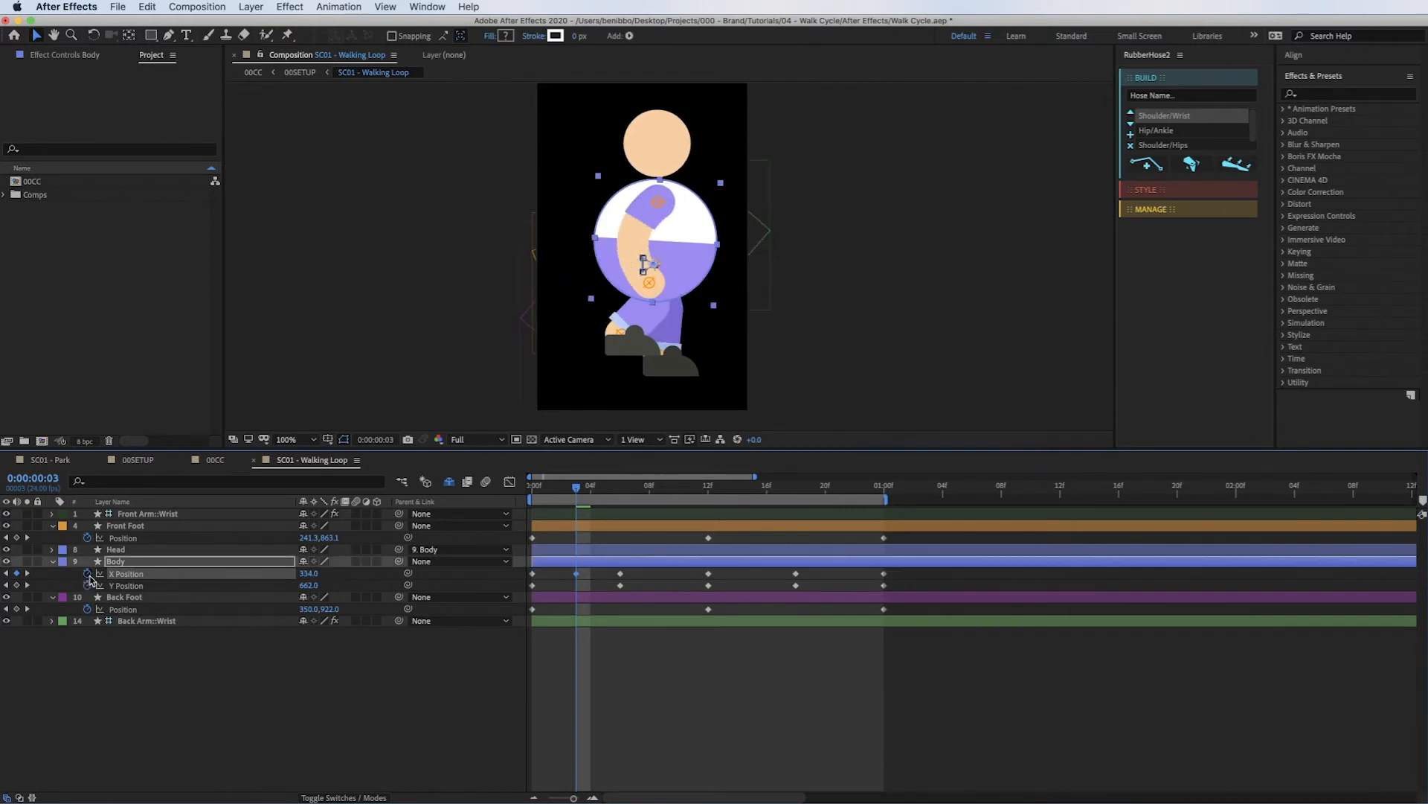
{"action": "left_click", "coordinate": [88, 575]}
{"action": "left_click", "coordinate": [311, 574]}
{"action": "type", "text": "300"}
{"action": "key", "text": "Return"}
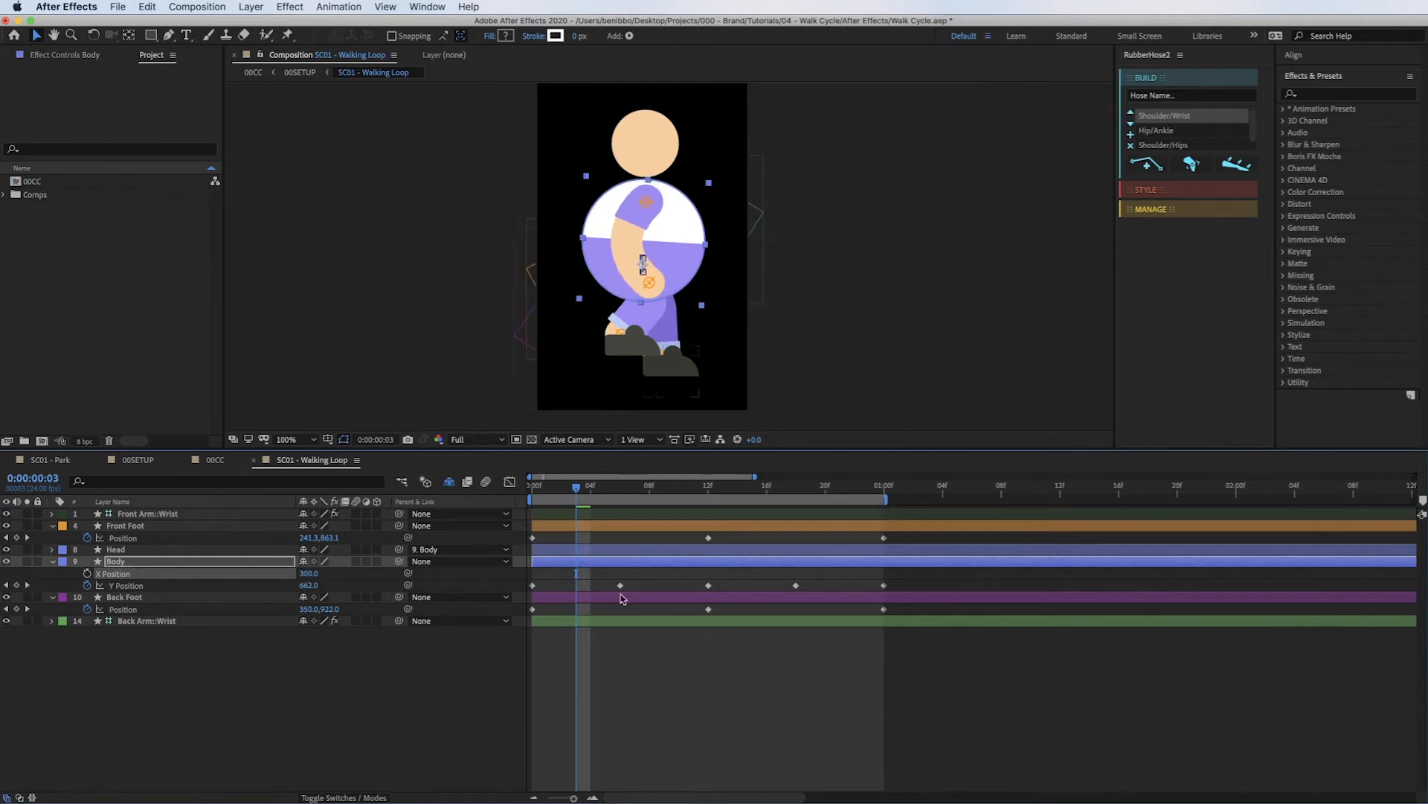
Apply Easy Ease to all of Body's Y Position keyframes and fit their curve to the Graph Editor view.
{"action": "left_click", "coordinate": [144, 586]}
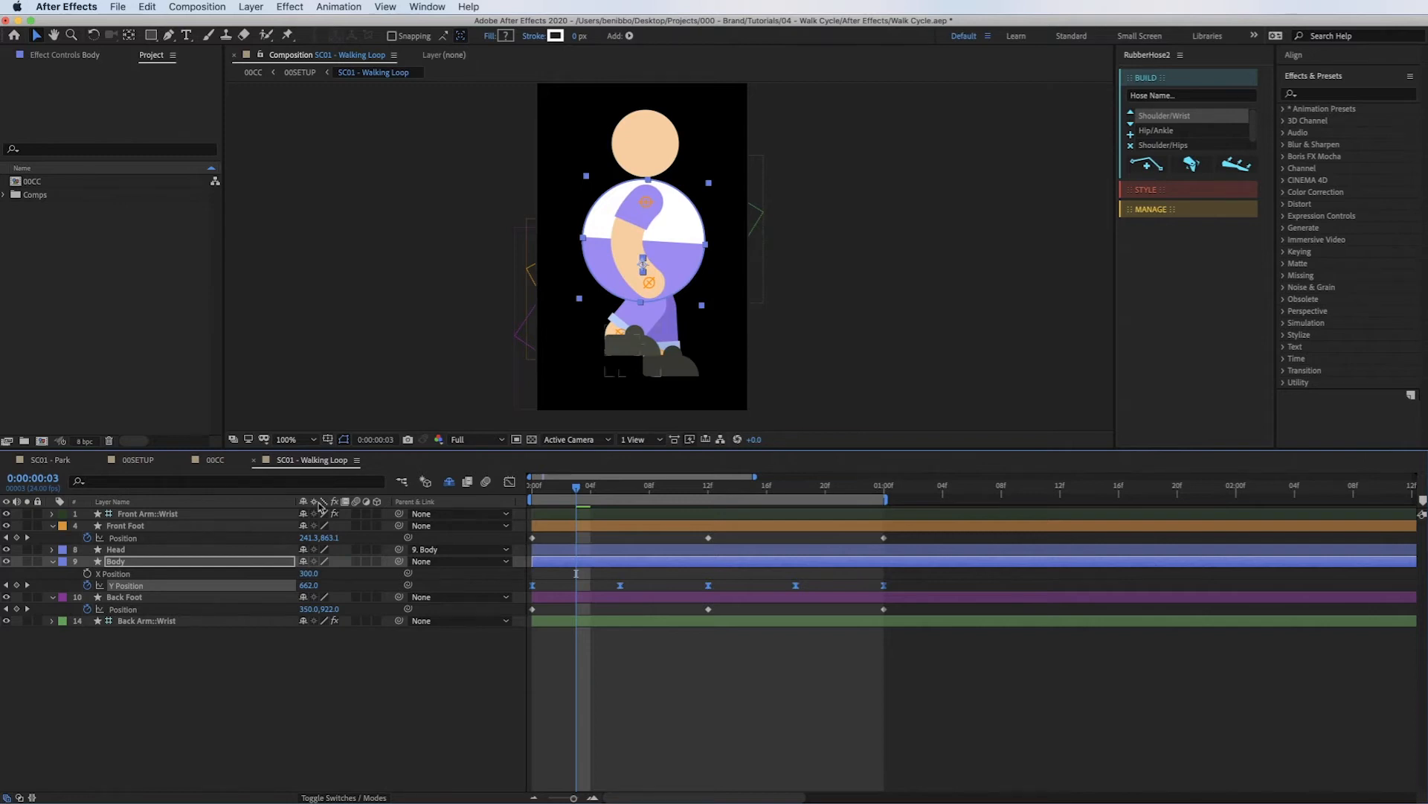
{"action": "left_click", "coordinate": [510, 484]}
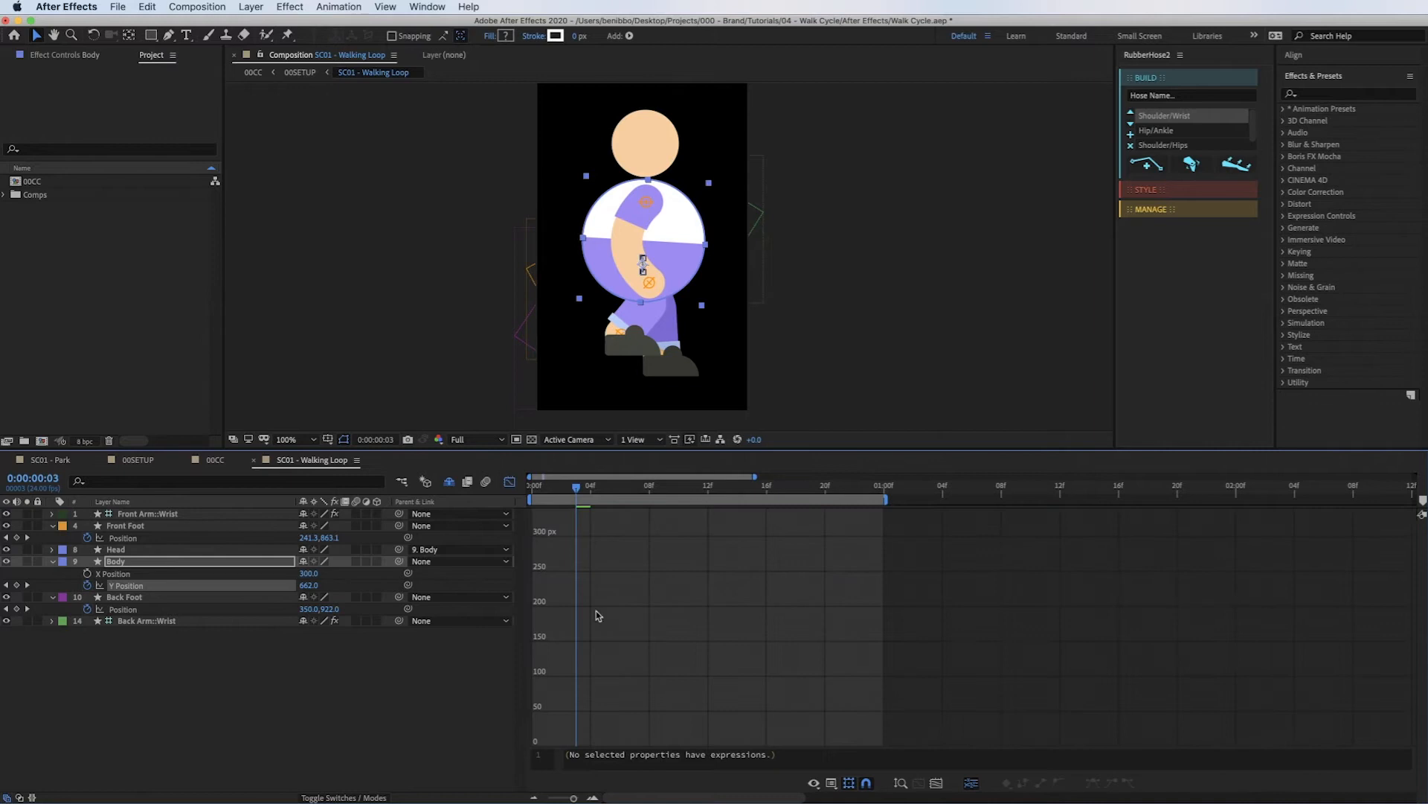
{"action": "left_click", "coordinate": [128, 587]}
{"action": "left_click", "coordinate": [919, 784]}
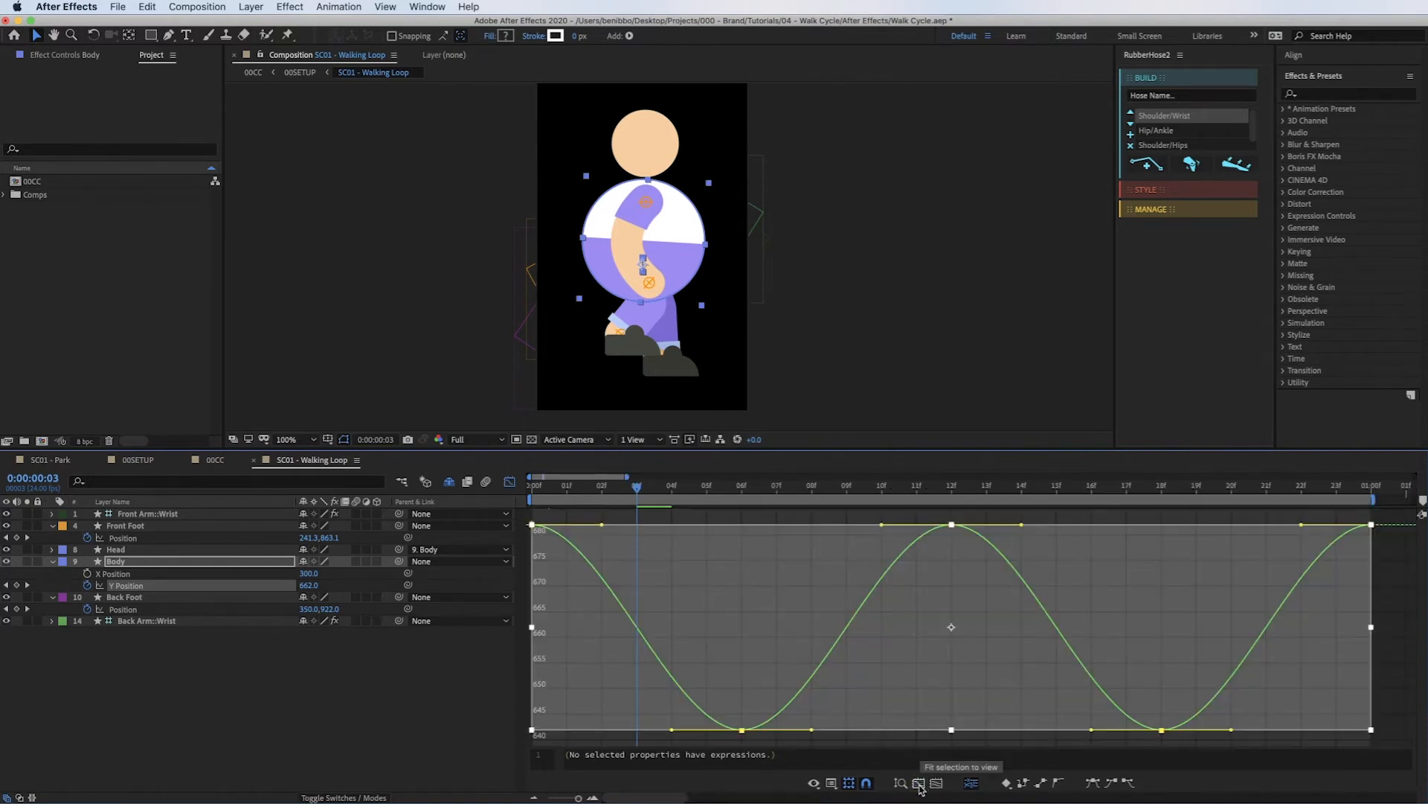
Scrub from frame 0 to frame 6 to compare Body's vertical movement with its Y Position curve.
{"action": "left_click", "coordinate": [744, 520]}
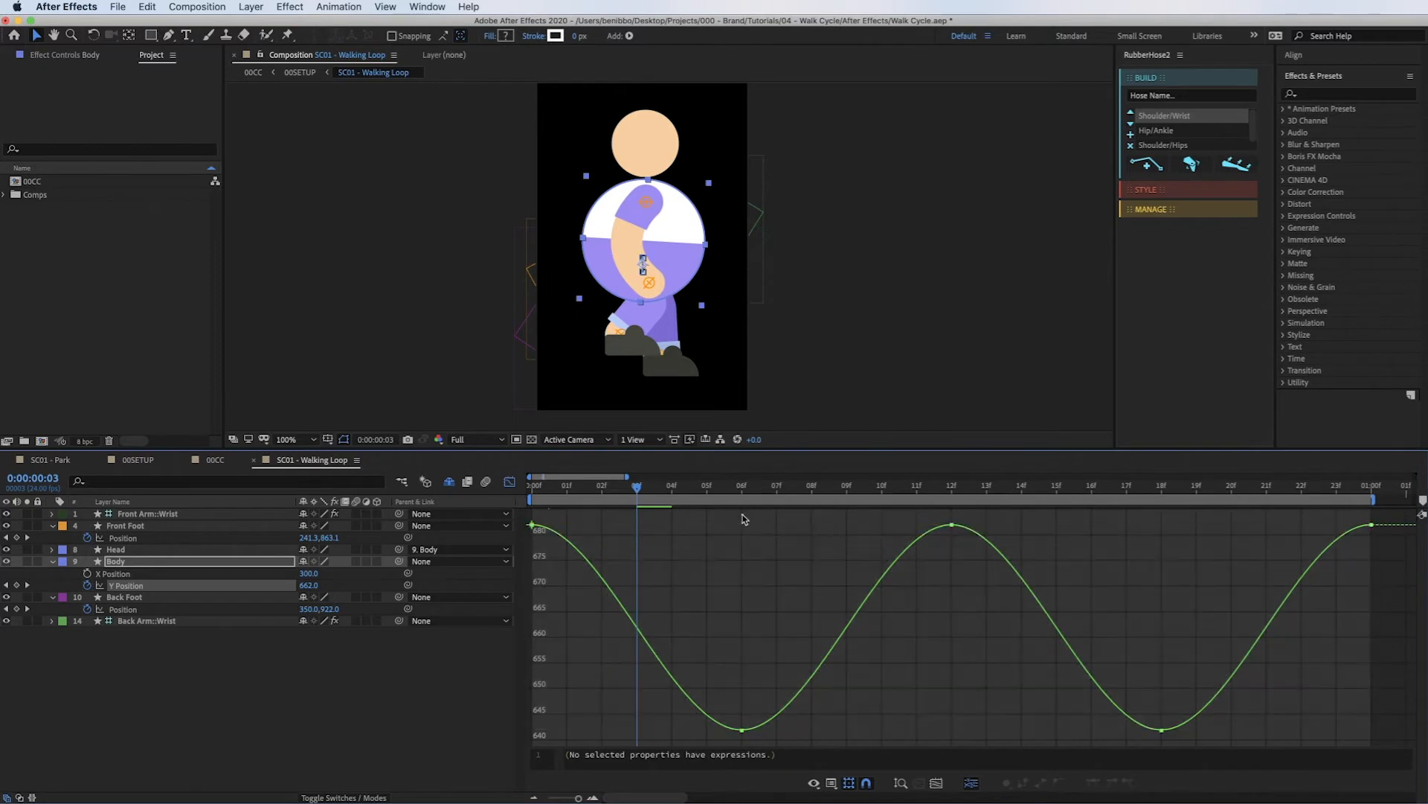
{"action": "left_click", "coordinate": [530, 489]}
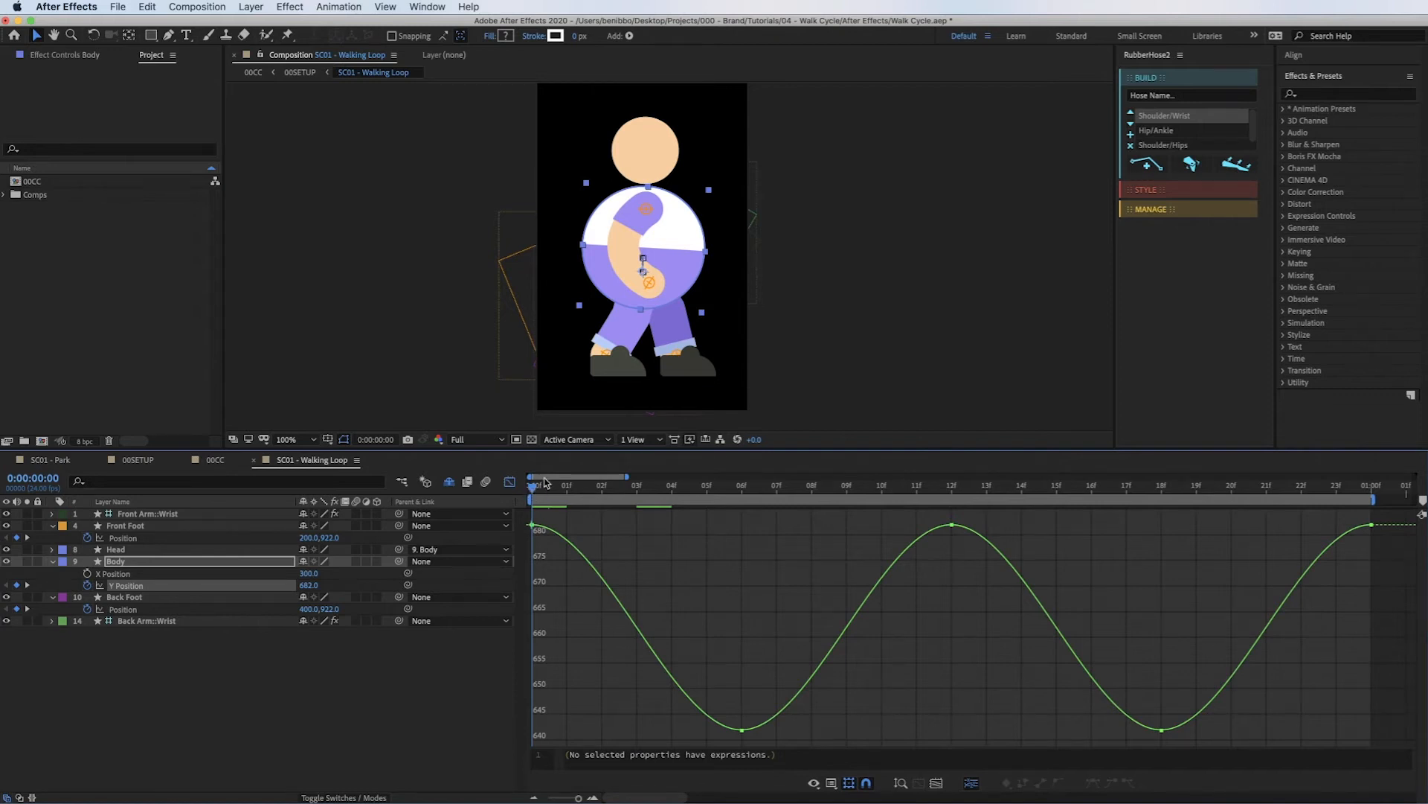
{"action": "left_click_drag", "start_coordinate": [545, 482], "coordinate": [560, 471]}
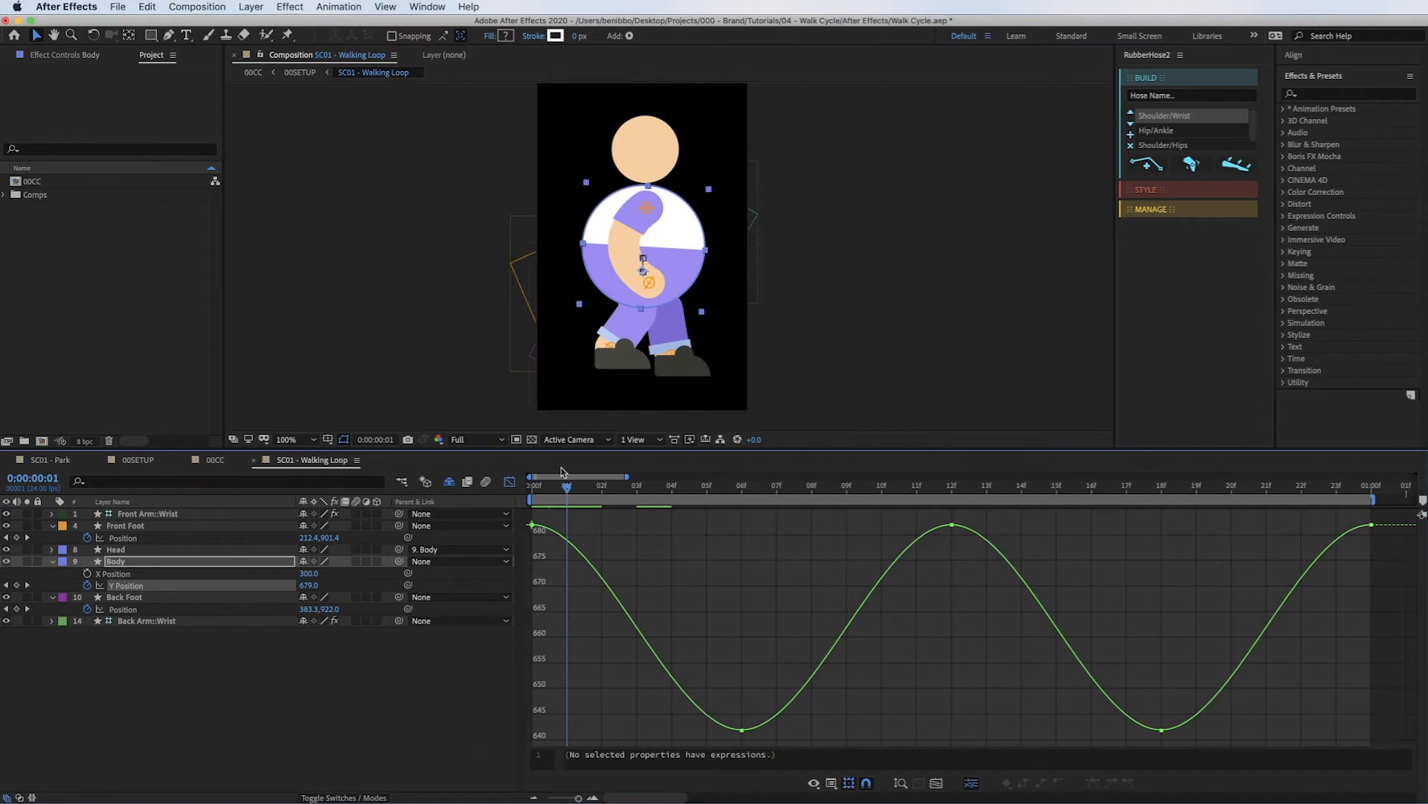
{"action": "left_click_drag", "start_coordinate": [586, 480], "coordinate": [738, 513]}
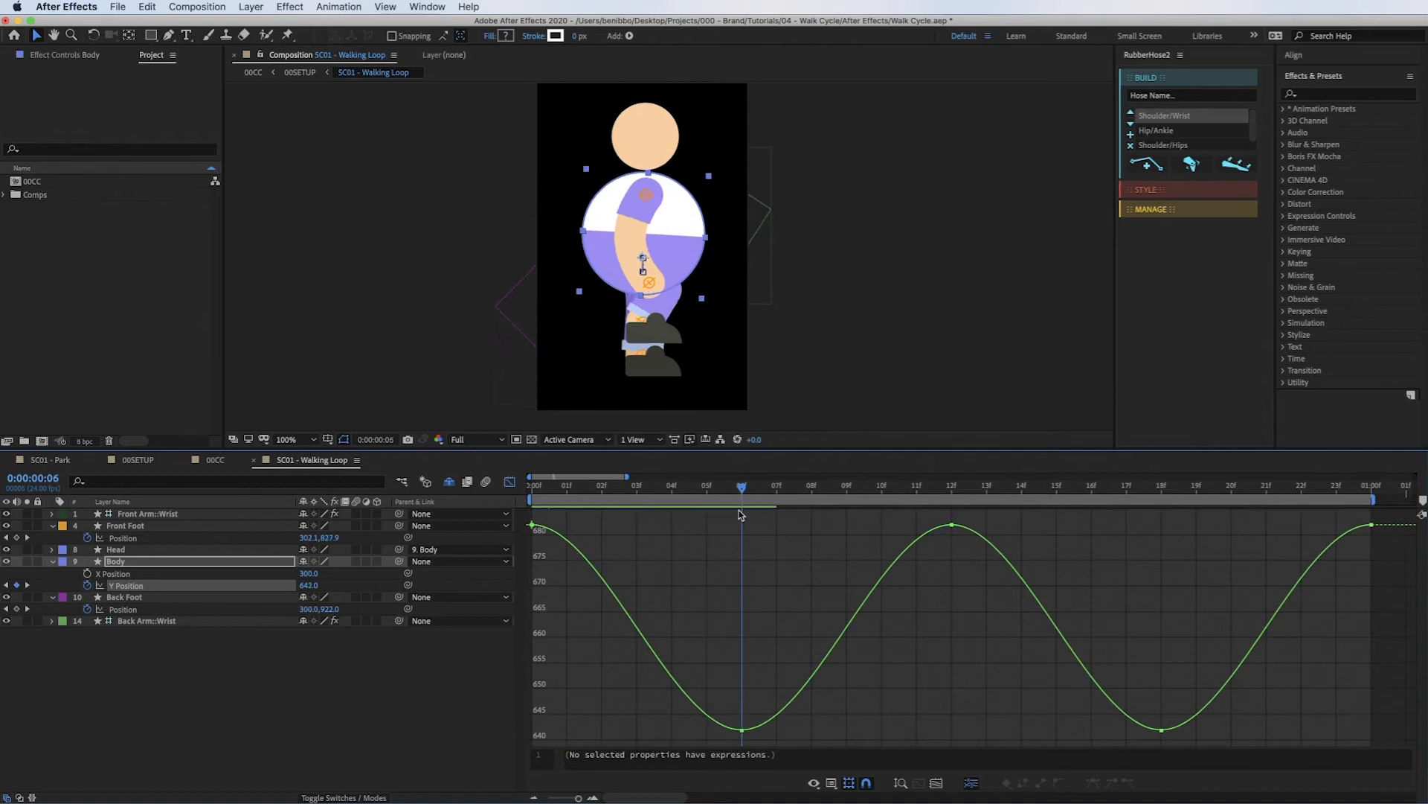
Lengthen the incoming and outgoing handles of Body's Y Position keyframes at frames 6 and 18 to hold the raised poses longer.
{"action": "left_click", "coordinate": [745, 723]}
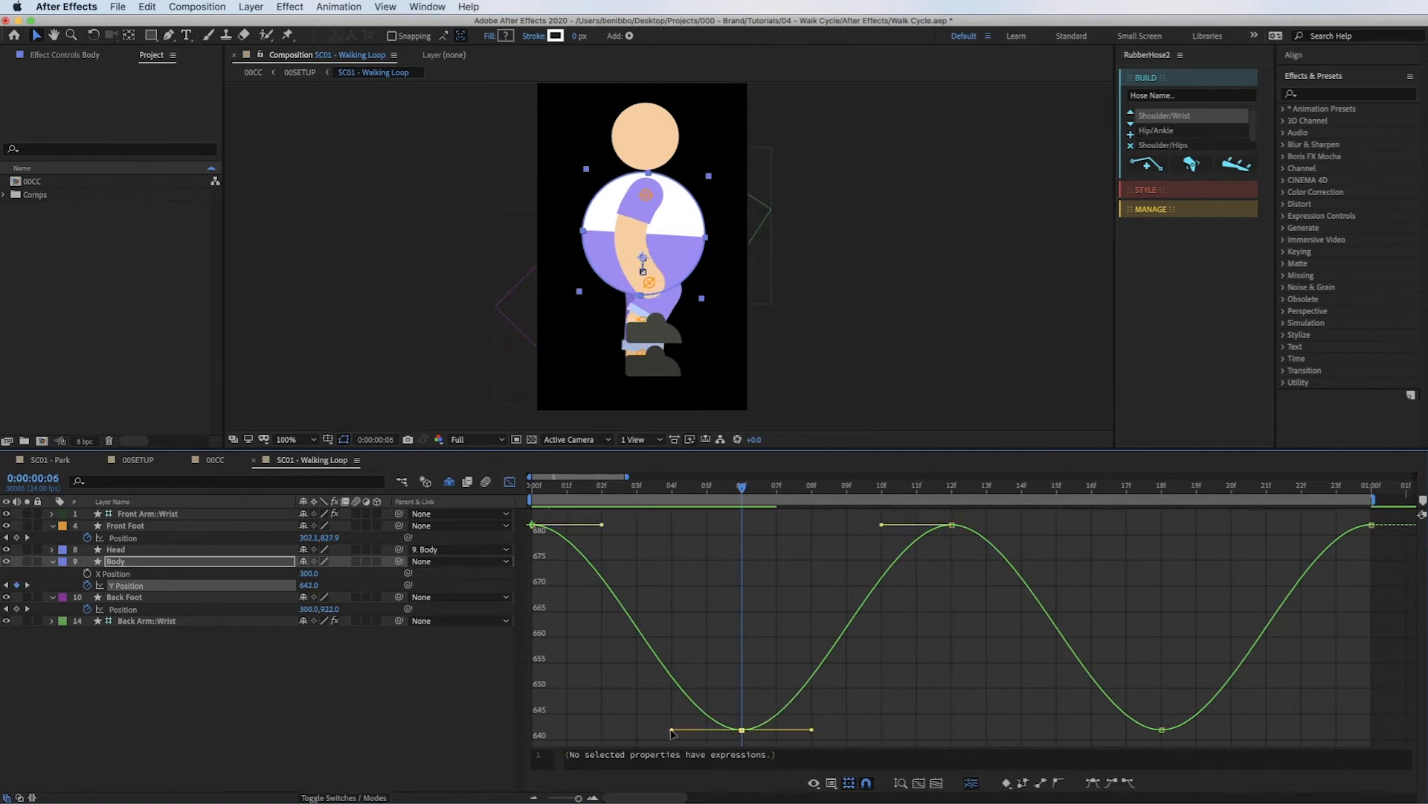
{"action": "left_click", "coordinate": [1162, 729], "text": "shift"}
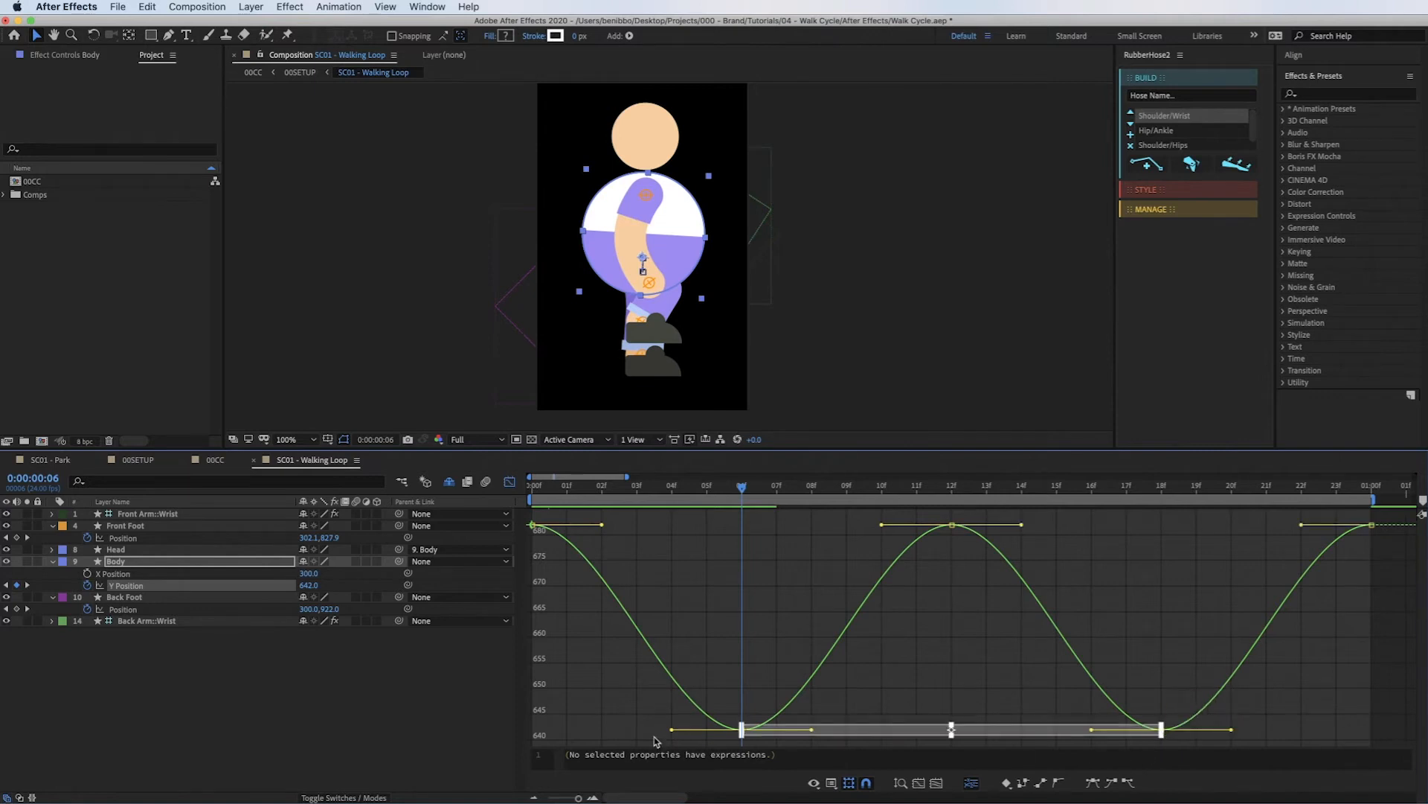
{"action": "left_click_drag", "start_coordinate": [674, 731], "coordinate": [609, 734]}
{"action": "left_click_drag", "start_coordinate": [812, 730], "coordinate": [871, 735]}
Shorten the handles of Body's Y Position keyframes at frames 0, 12 and 24 to sharpen the bounce at each contact pose.
{"action": "left_click_drag", "start_coordinate": [530, 516], "coordinate": [1410, 549]}
{"action": "mouse_move", "coordinate": [918, 497]}
{"action": "left_mouse_down"}
{"action": "mouse_move", "coordinate": [947, 498]}
{"action": "mouse_move", "coordinate": [901, 525]}
{"action": "mouse_move", "coordinate": [921, 525]}
{"action": "left_mouse_up"}
{"action": "left_click_drag", "start_coordinate": [1021, 525], "coordinate": [988, 525]}
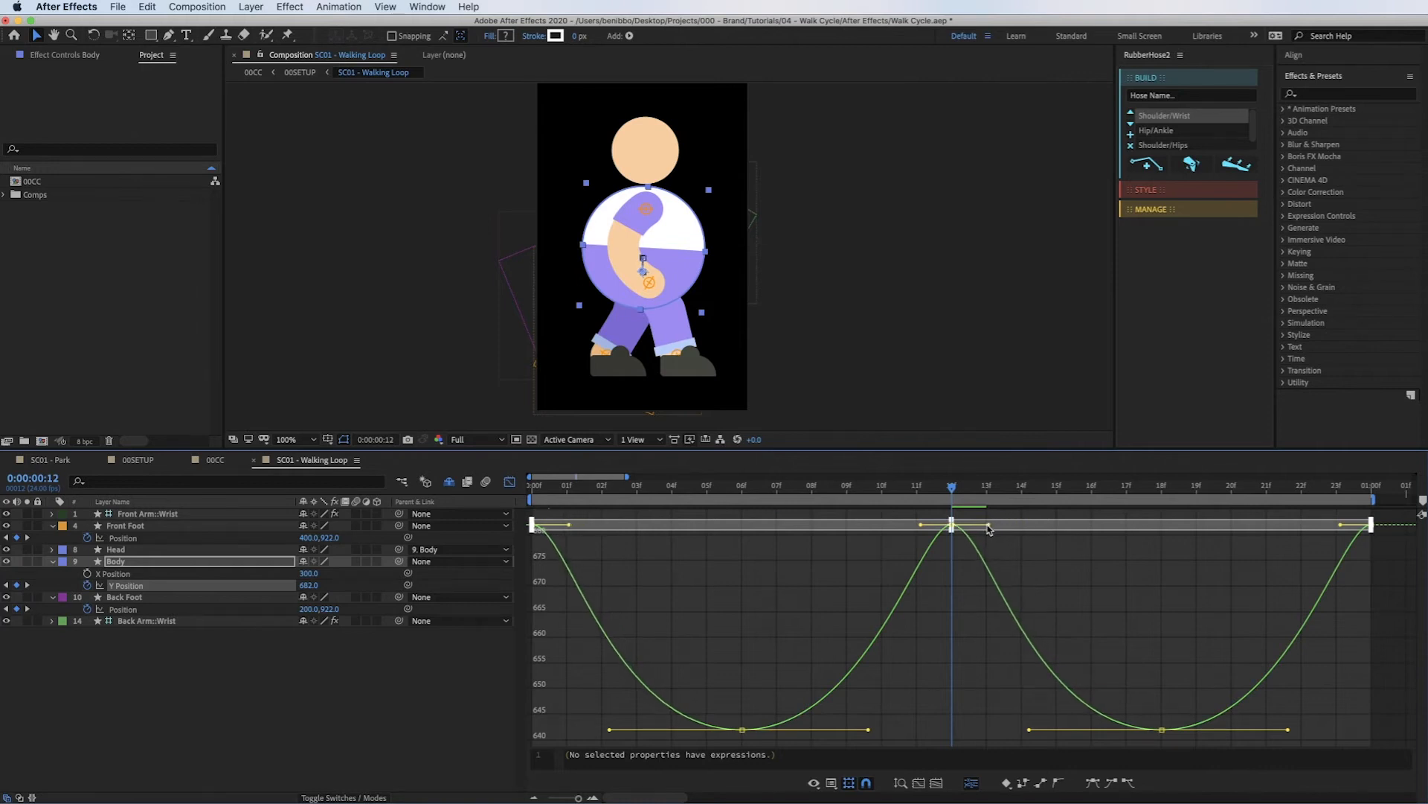
Leave the Graph Editor, preview the walk loop from frame 0 with the adjusted bounce, and return to frame 0.
{"action": "left_click_drag", "start_coordinate": [631, 493], "coordinate": [467, 482]}
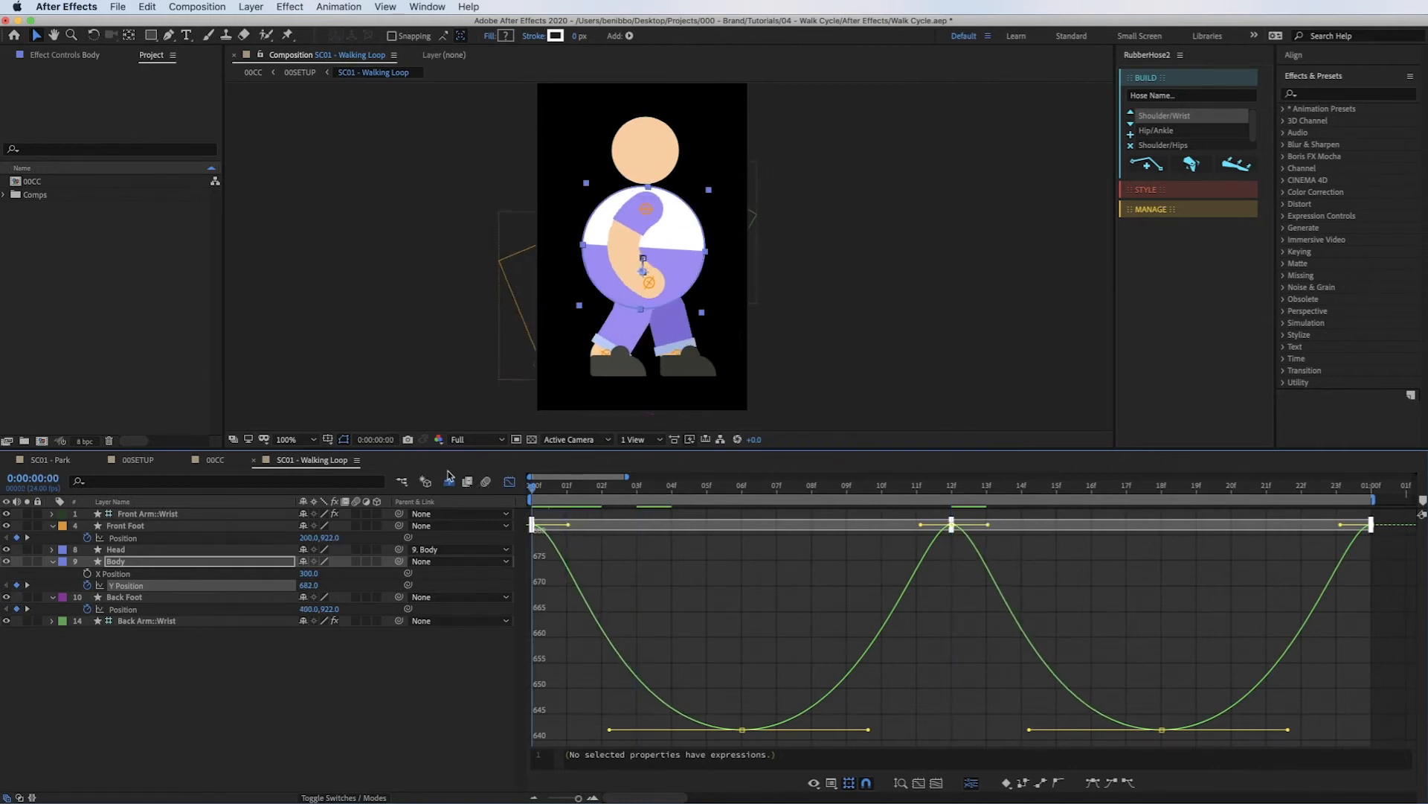
{"action": "left_click", "coordinate": [510, 481]}
{"action": "left_click", "coordinate": [631, 676]}
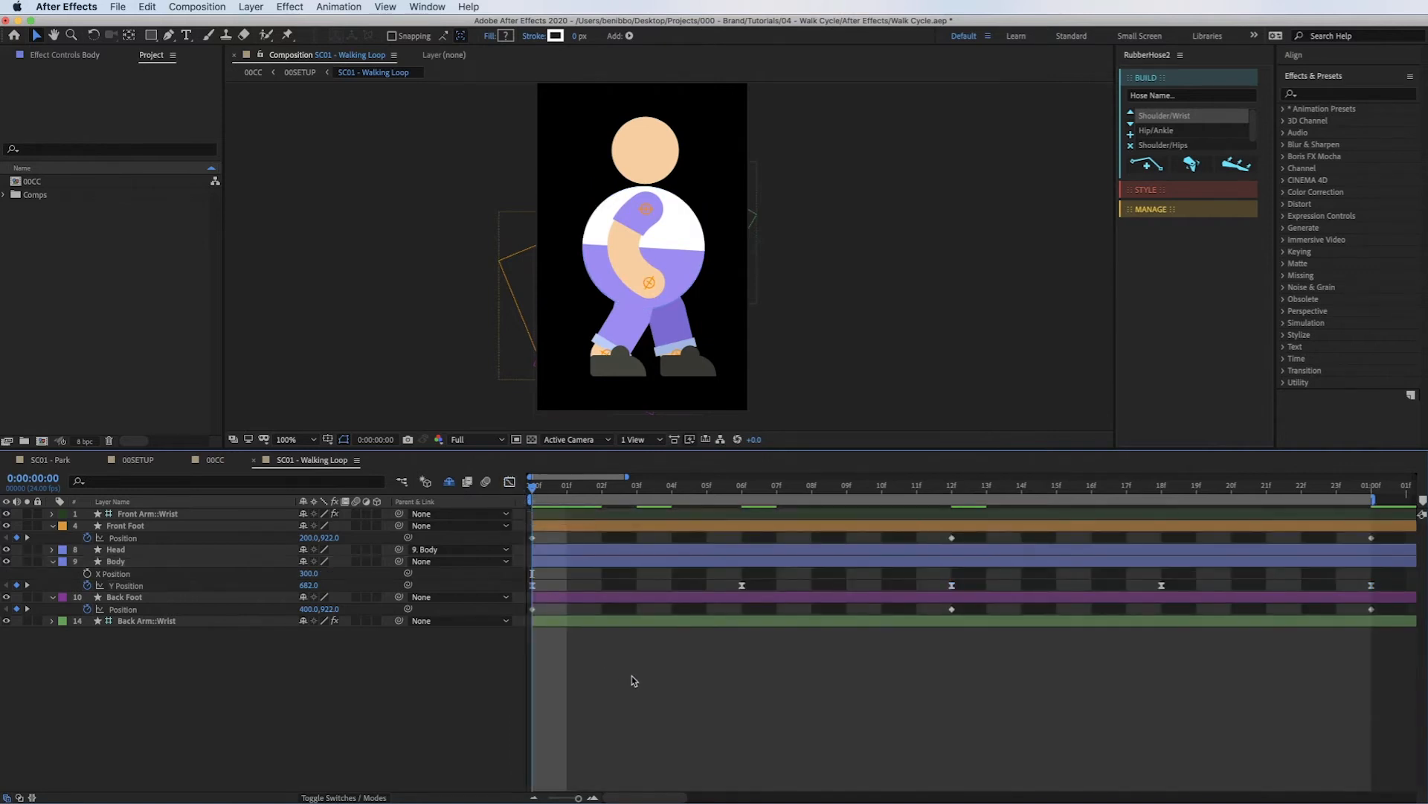
{"action": "key", "text": "space"}
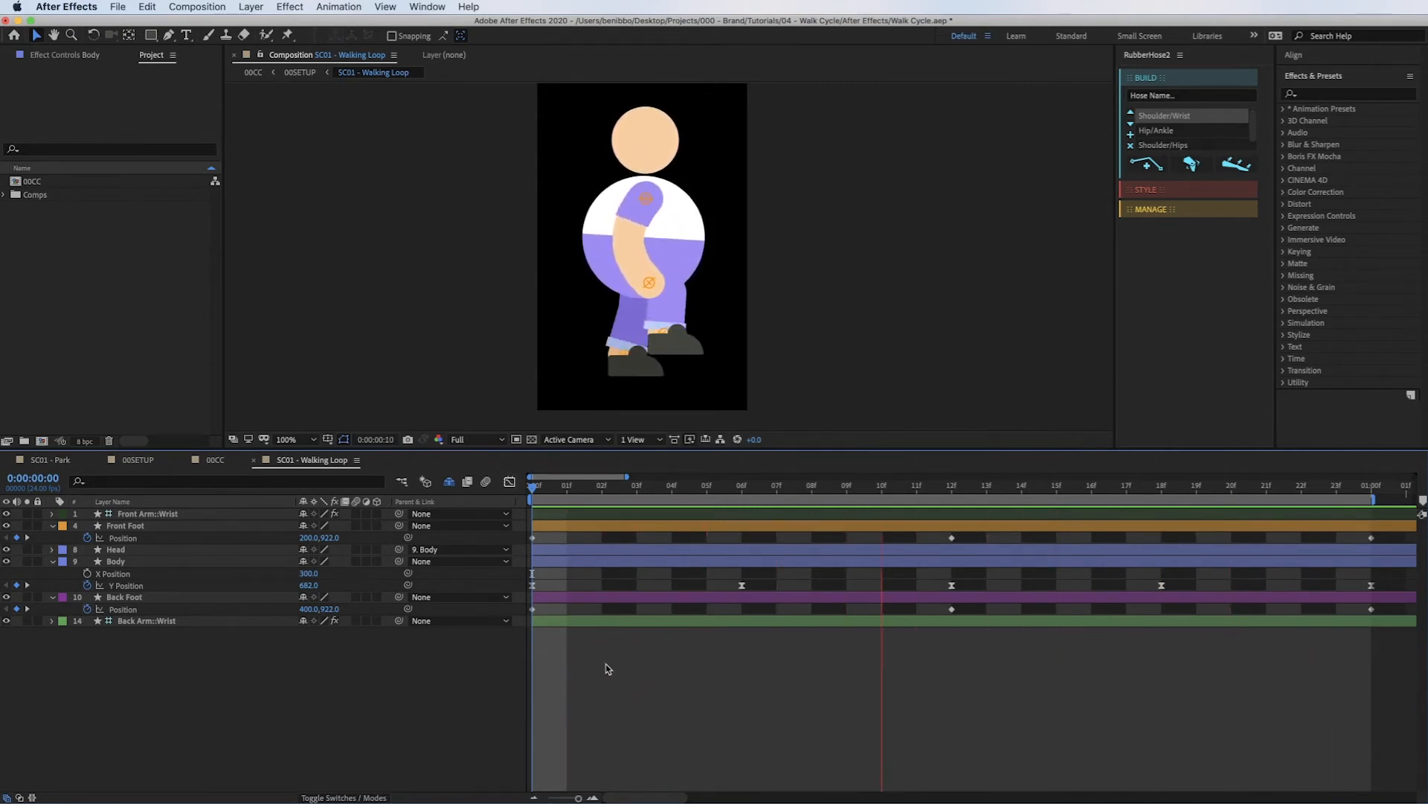
{"action": "key", "text": "space"}
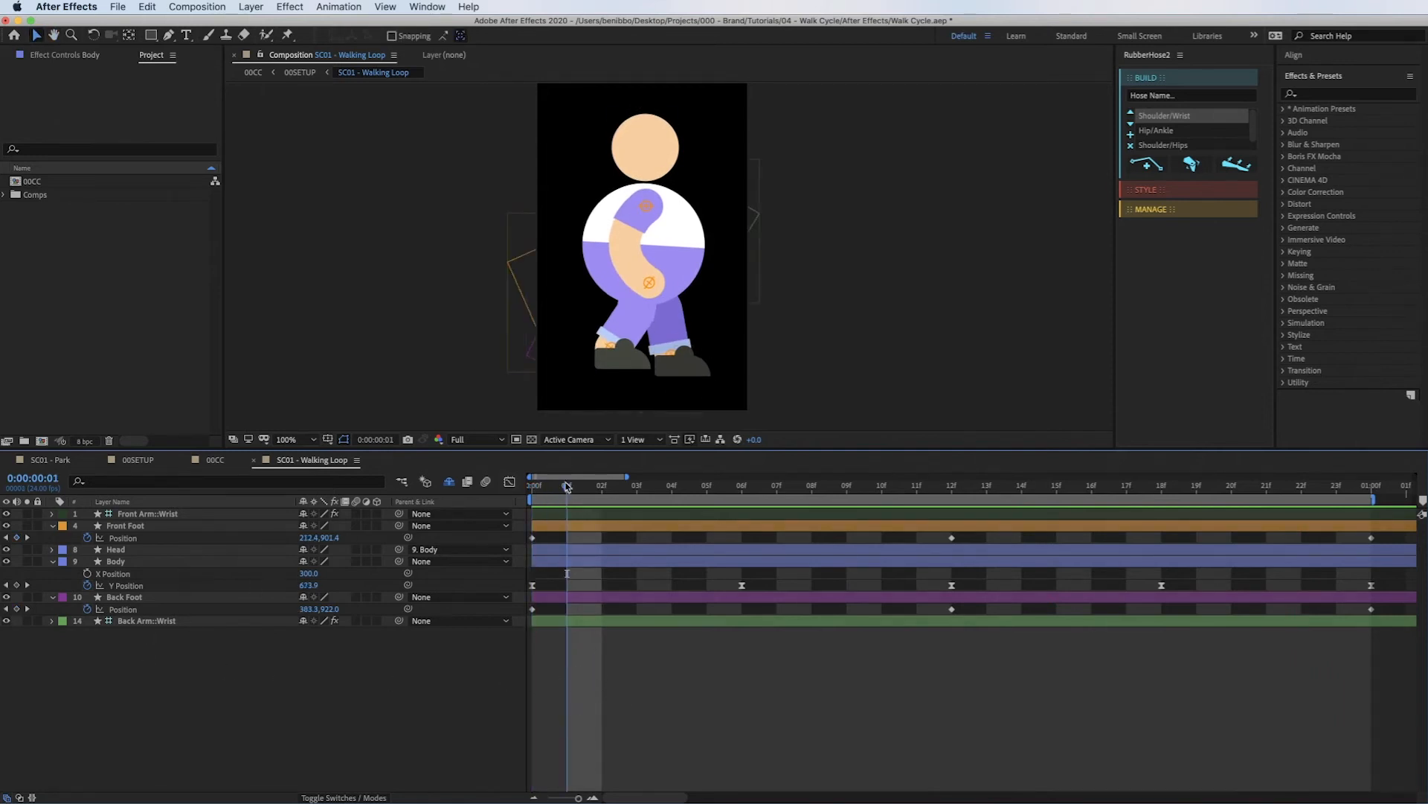
{"action": "left_click_drag", "start_coordinate": [567, 487], "coordinate": [545, 489]}
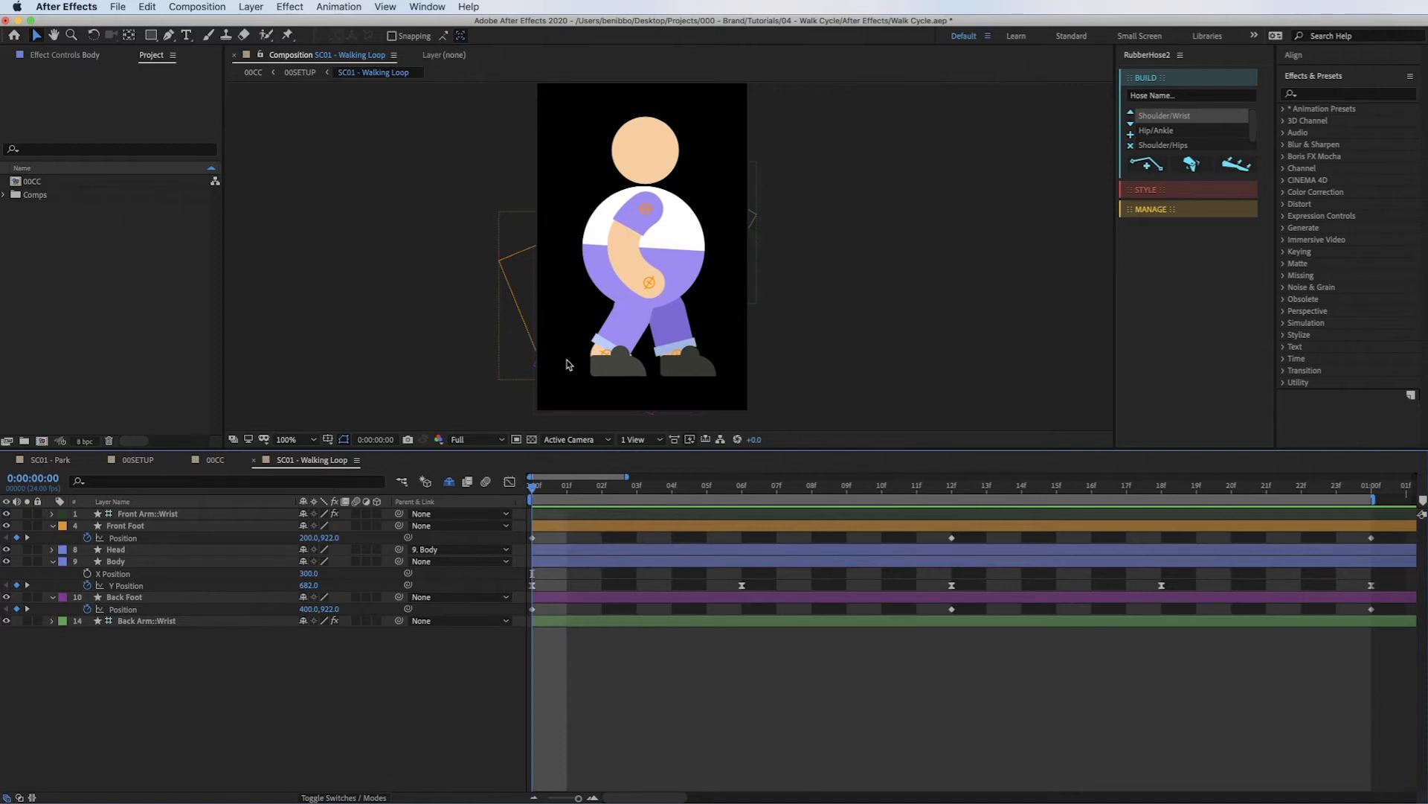
Show the rulers and place a horizontal guide along the ground line at the soles of the character's feet.
{"action": "left_click", "coordinate": [606, 388]}
{"action": "left_click", "coordinate": [533, 491]}
{"action": "left_click_drag", "start_coordinate": [550, 493], "coordinate": [917, 497]}
{"action": "left_click", "coordinate": [324, 441]}
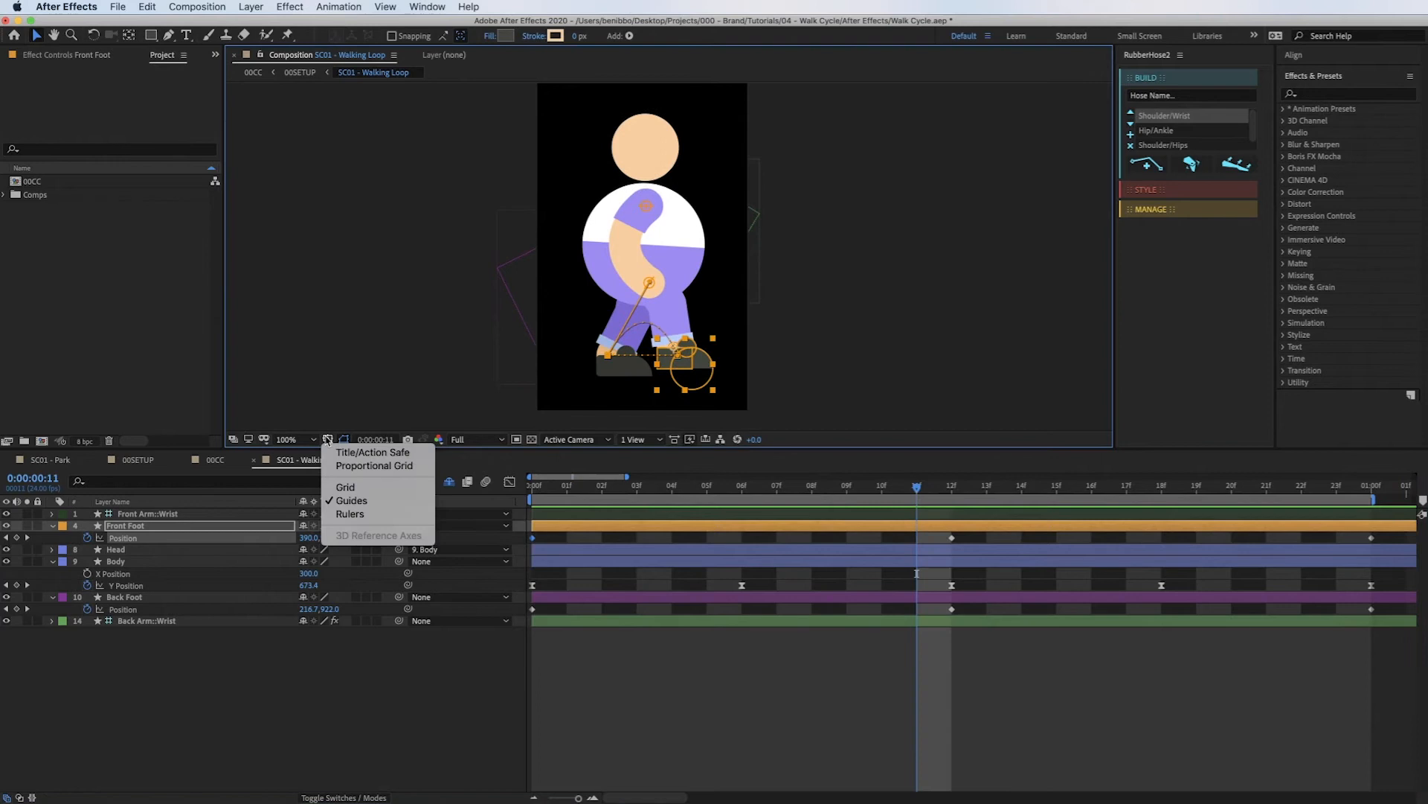
{"action": "left_click", "coordinate": [356, 515]}
{"action": "left_click_drag", "start_coordinate": [730, 84], "coordinate": [740, 381]}
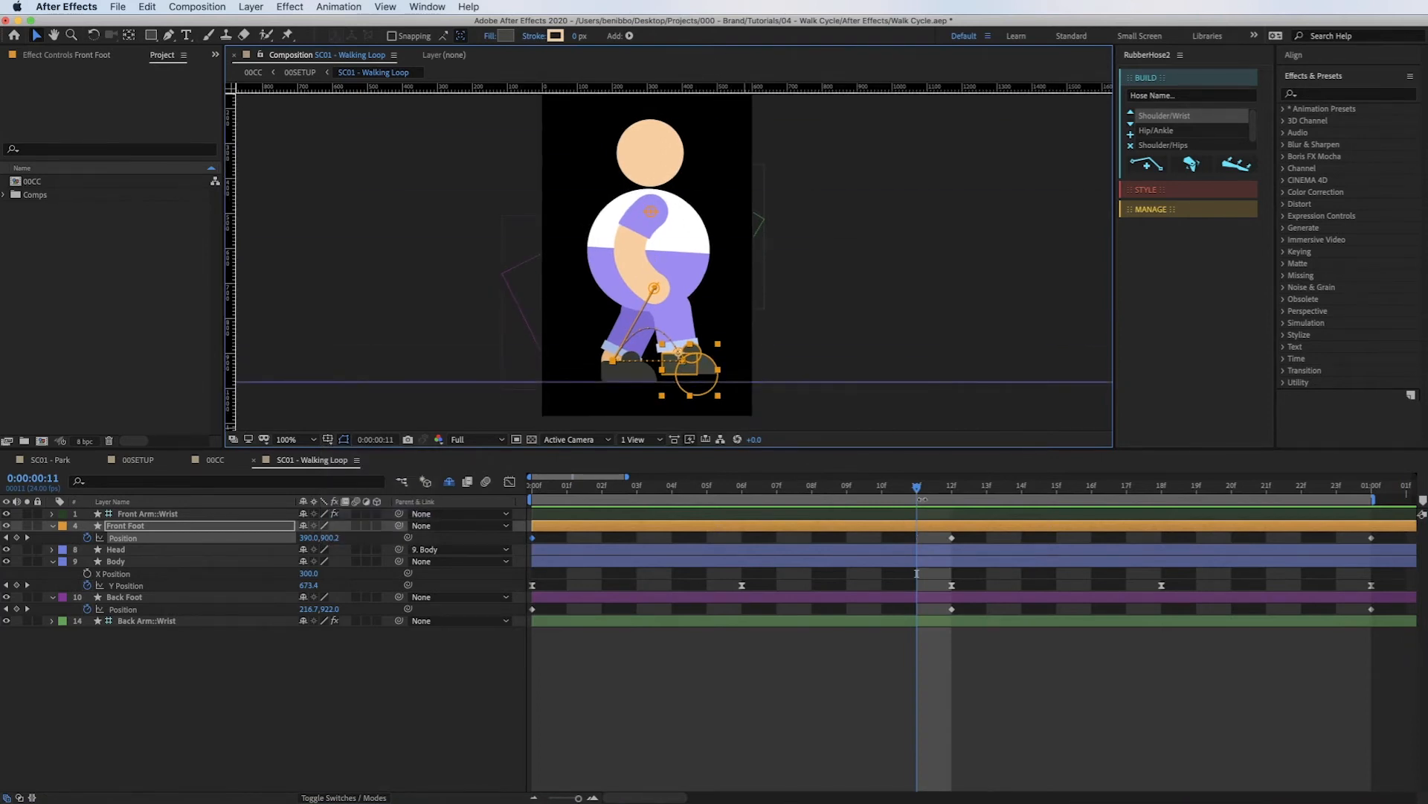
Reveal Front Foot's Rotation alongside Position, keyframe Rotation at 0° on frame 0 and set it to 25° on frame 2.
{"action": "left_click_drag", "start_coordinate": [814, 489], "coordinate": [530, 504]}
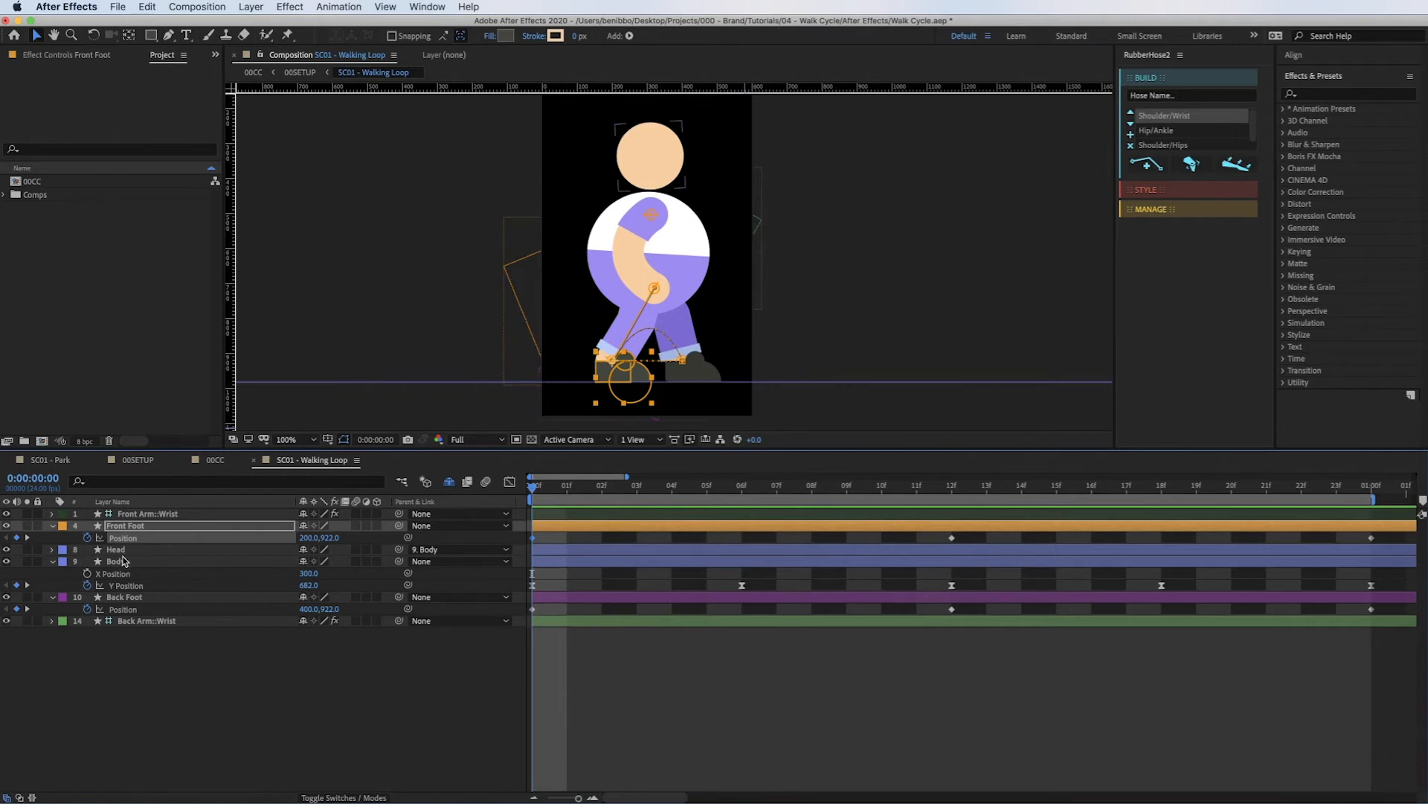
{"action": "key", "text": "r"}
{"action": "key", "text": "shift+p"}
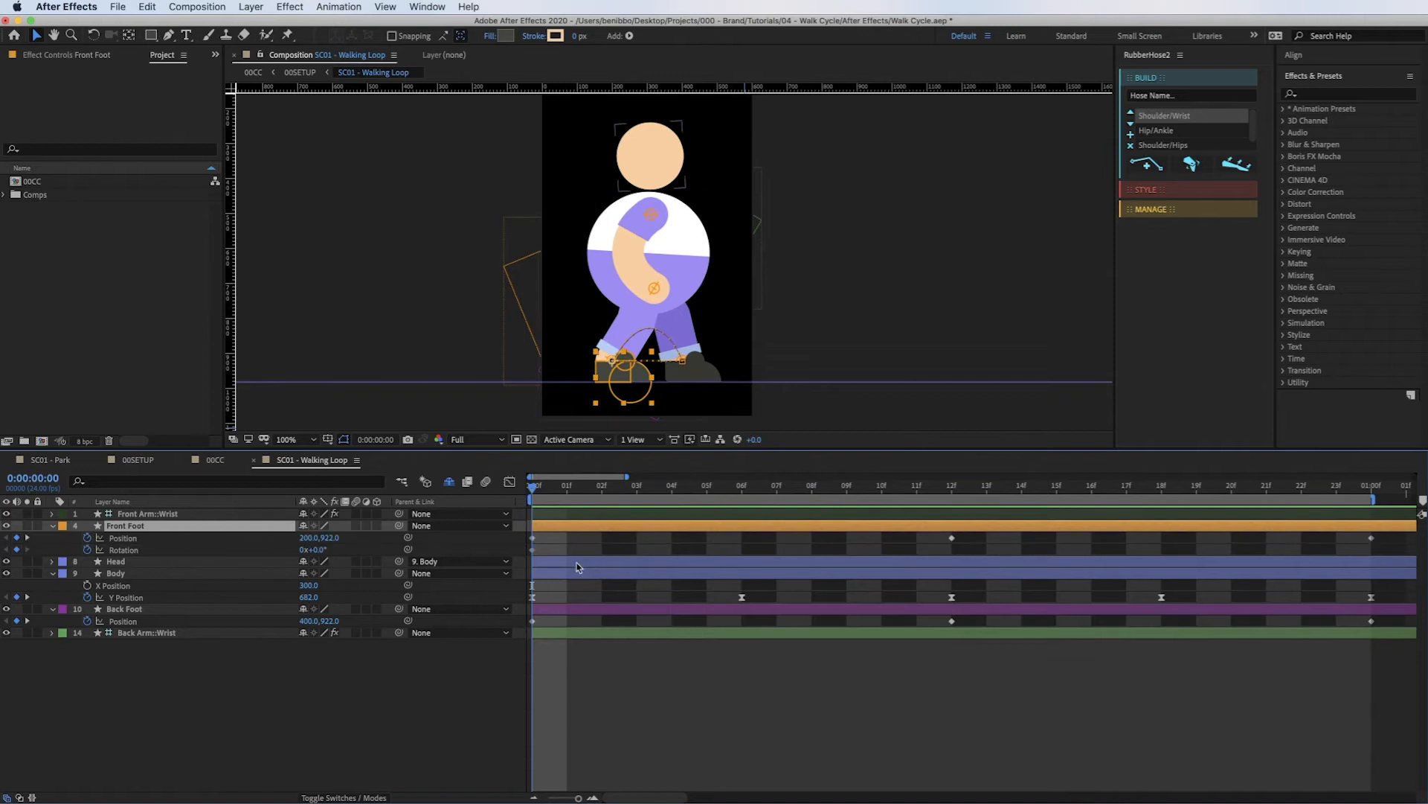
{"action": "left_click_drag", "start_coordinate": [550, 491], "coordinate": [593, 496]}
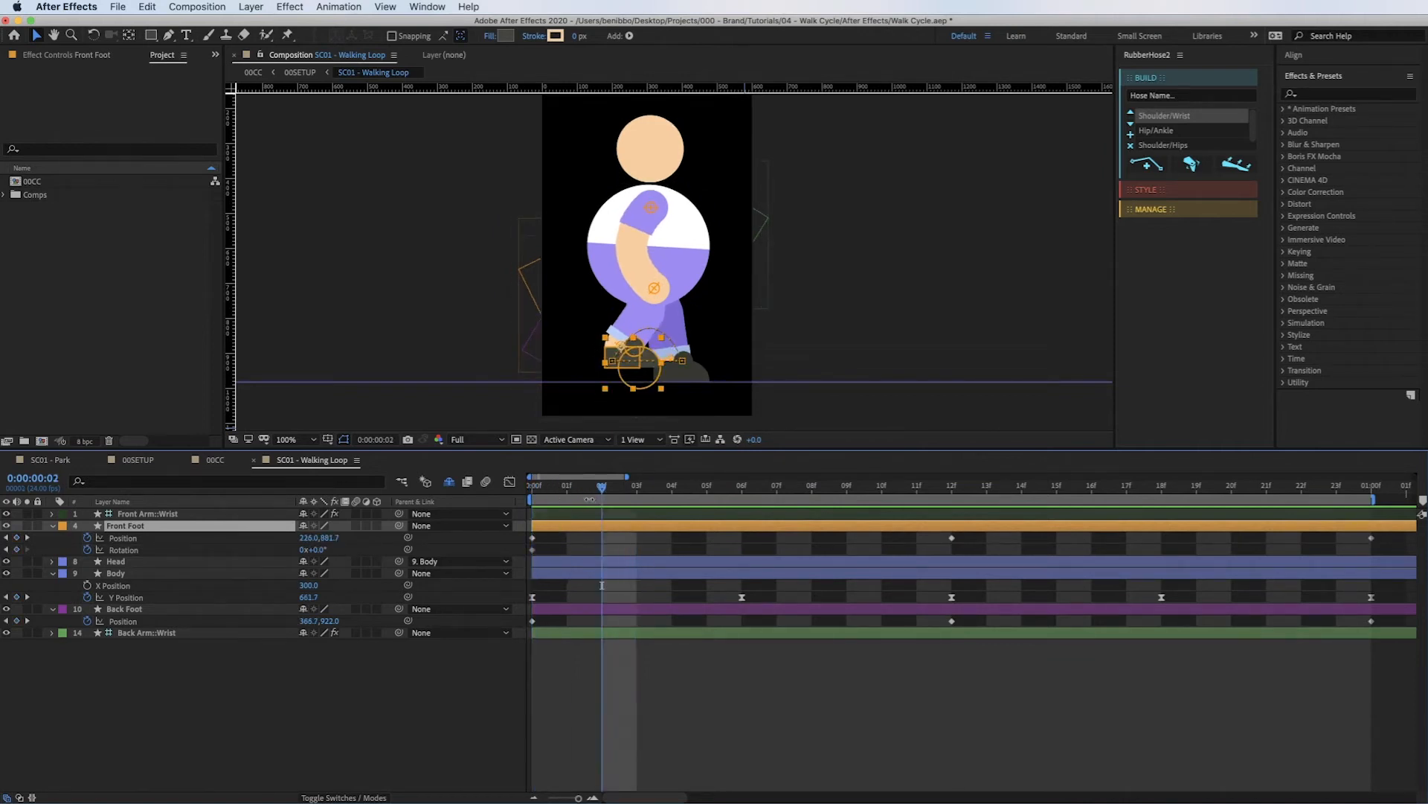
{"action": "left_click_drag", "start_coordinate": [316, 551], "coordinate": [334, 548]}
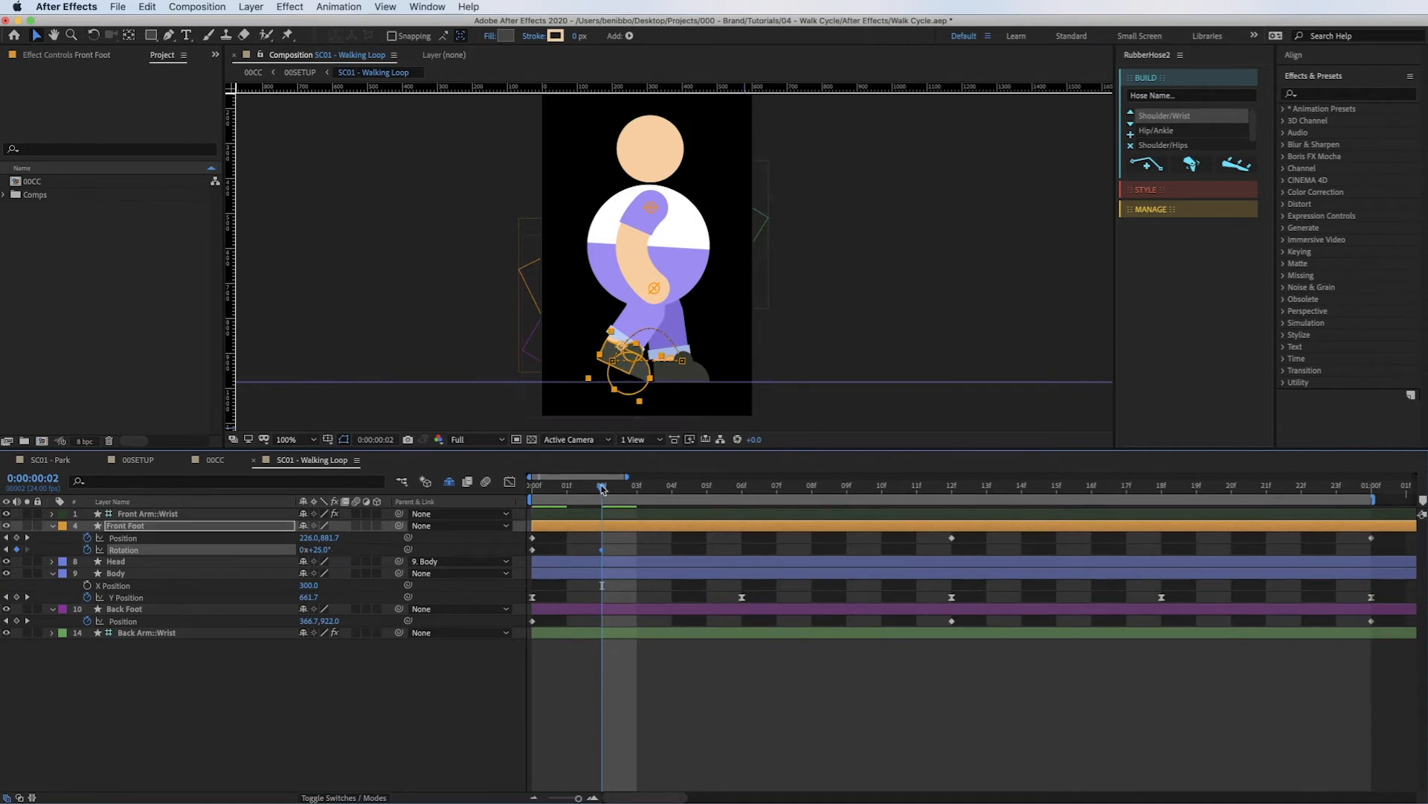
Copy Front Foot's 0° Rotation keyframe to frame 12, and at frame 10 tilt the toes up to about -16°.
{"action": "key", "text": "space"}
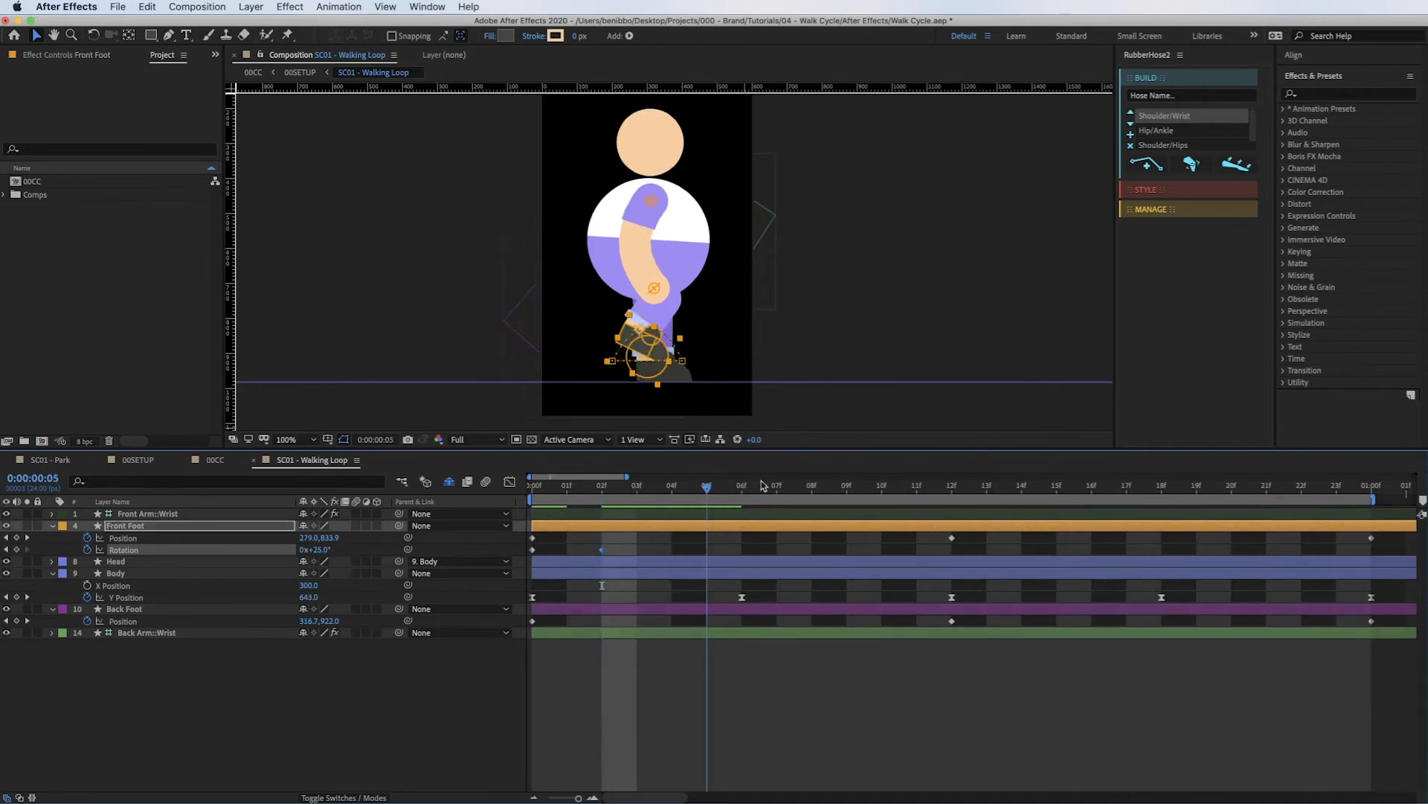
{"action": "left_click_drag", "start_coordinate": [884, 486], "coordinate": [918, 494]}
{"action": "left_click", "coordinate": [948, 498]}
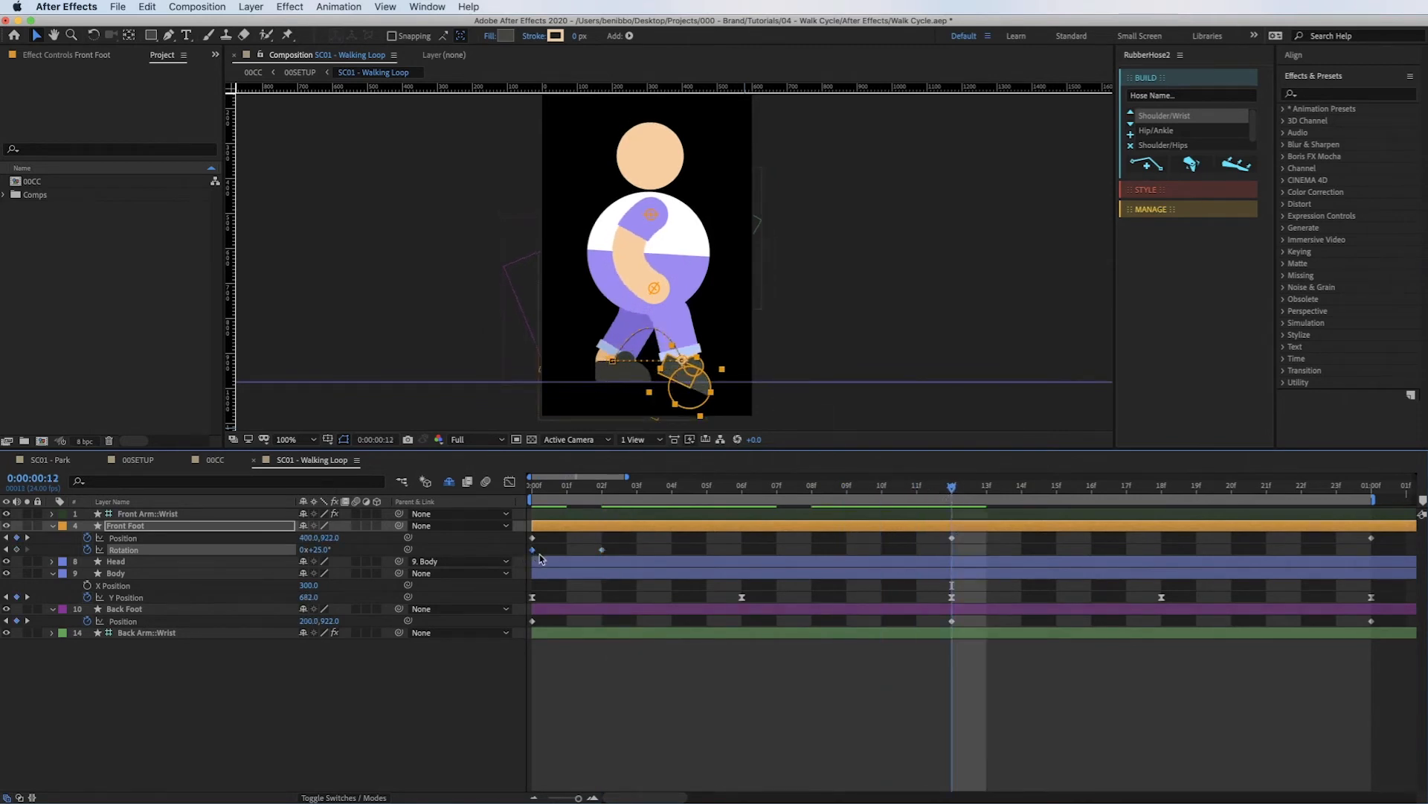
{"action": "key", "text": "ctrl+v"}
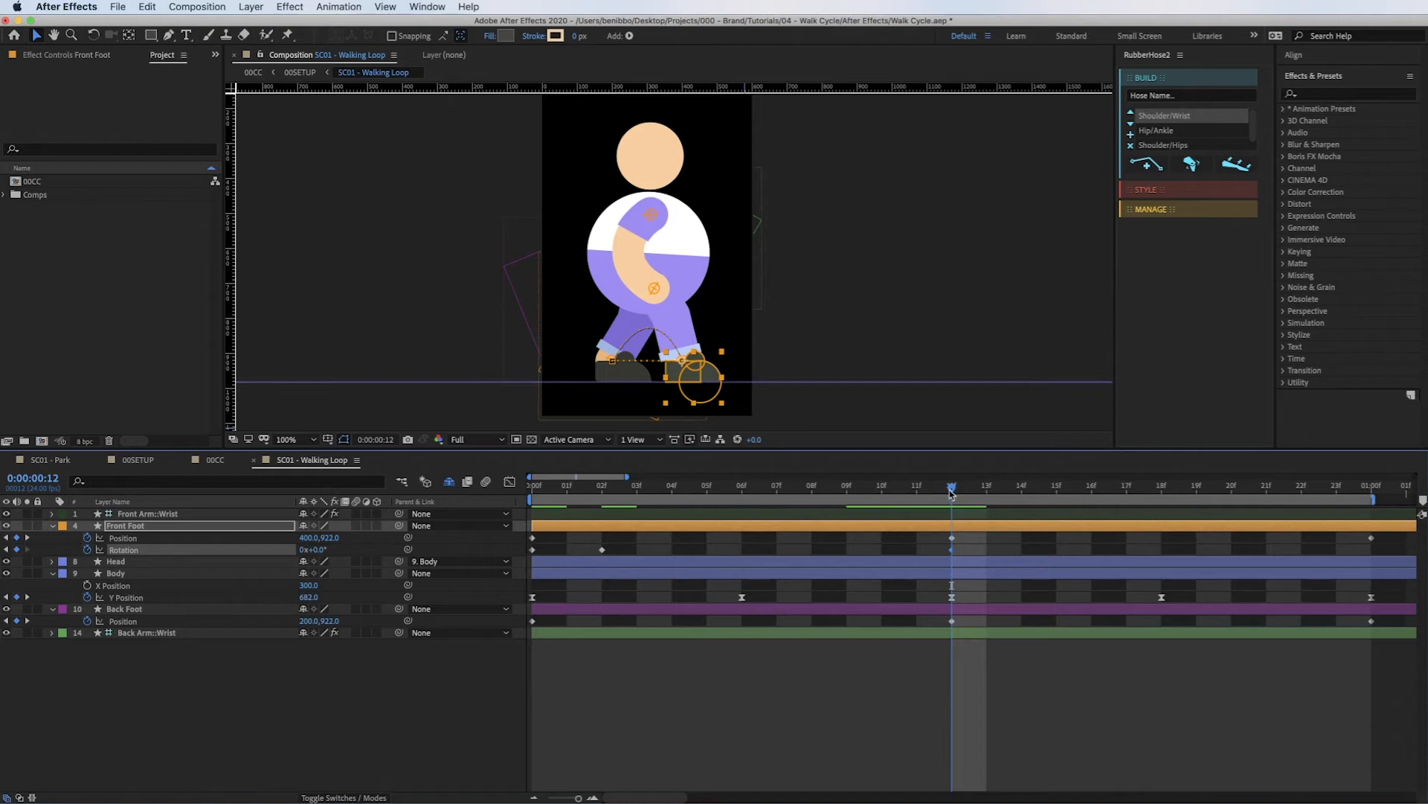
{"action": "left_click_drag", "start_coordinate": [923, 493], "coordinate": [882, 494]}
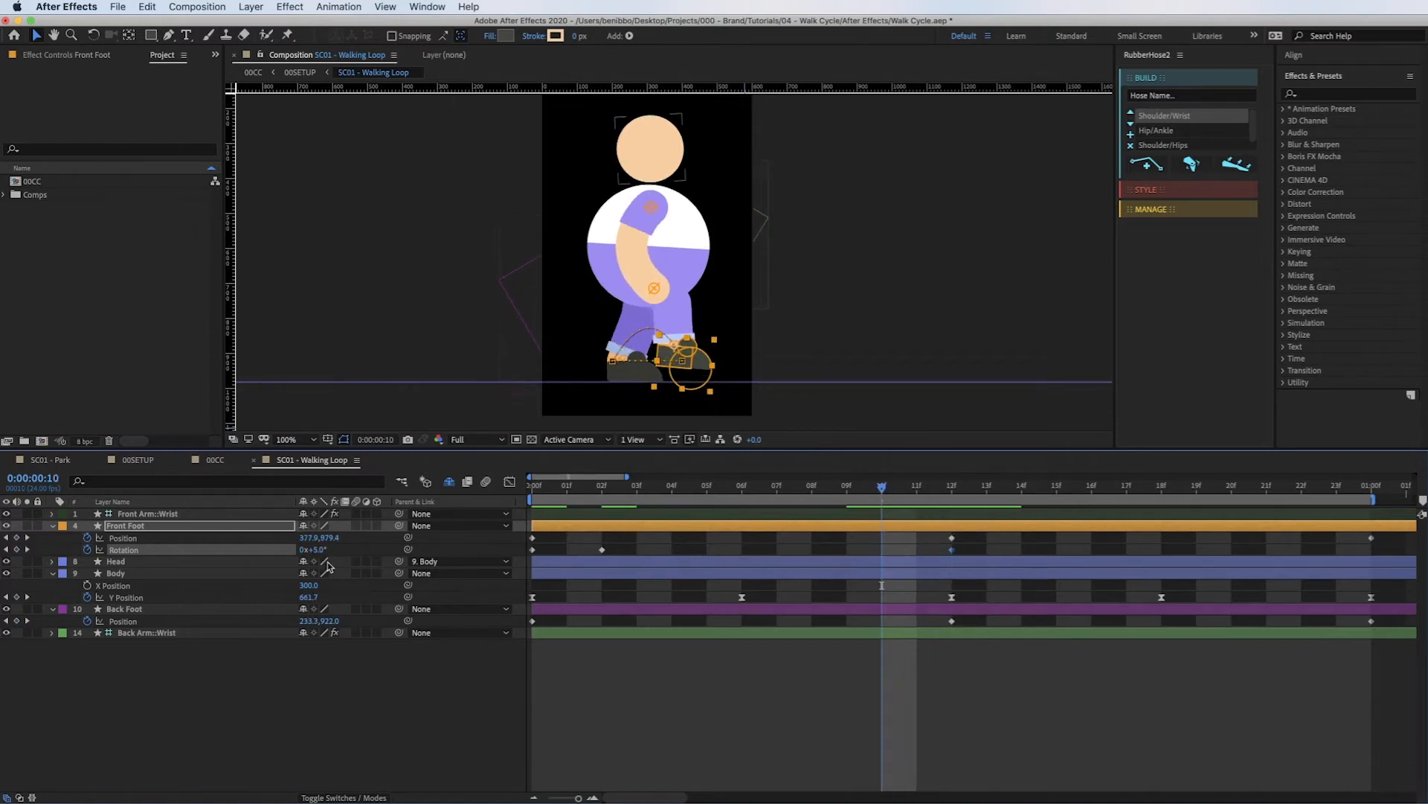
{"action": "left_click_drag", "start_coordinate": [310, 549], "coordinate": [305, 549]}
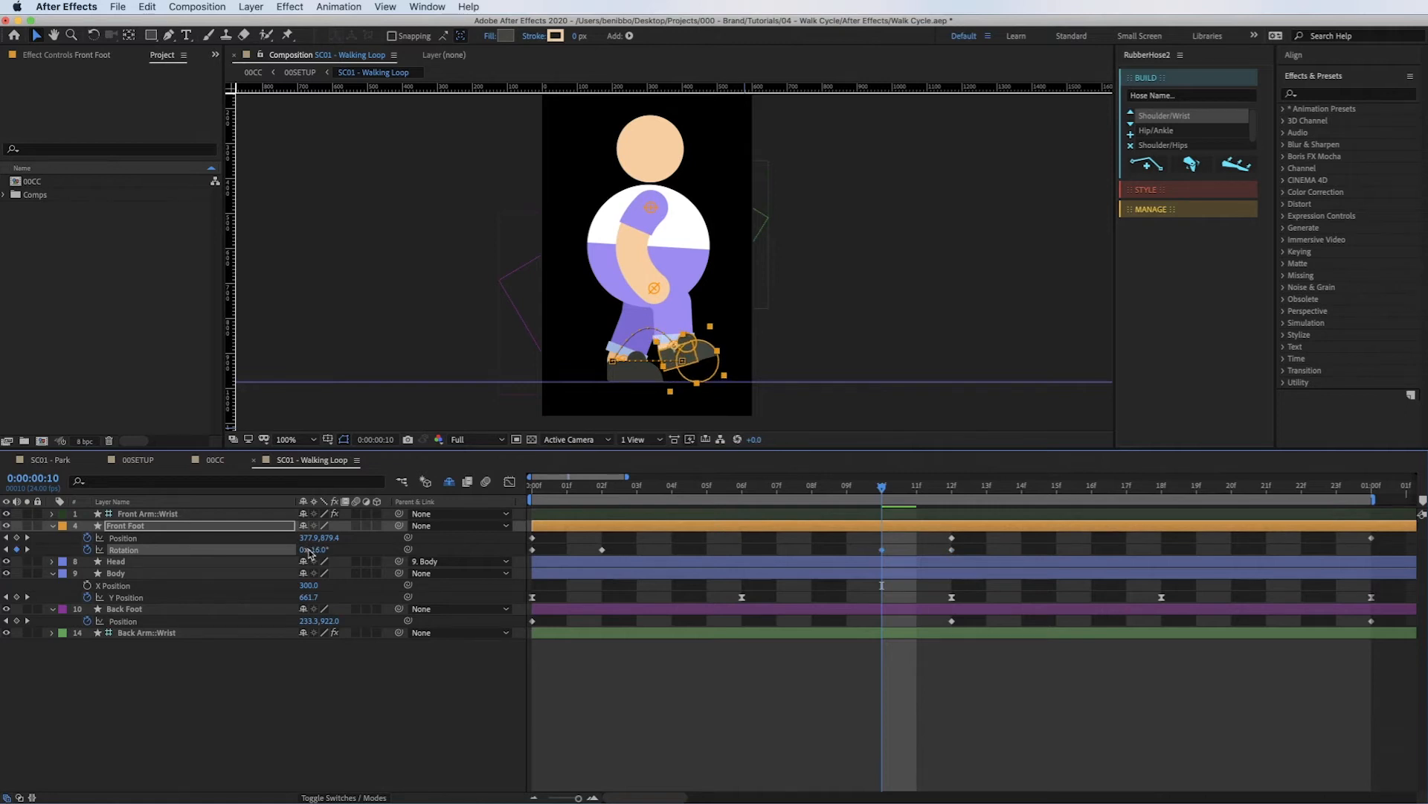
Return to frame 0, deselect everything and preview the front foot's rotation in the walk loop.
{"action": "left_click_drag", "start_coordinate": [555, 491], "coordinate": [510, 494]}
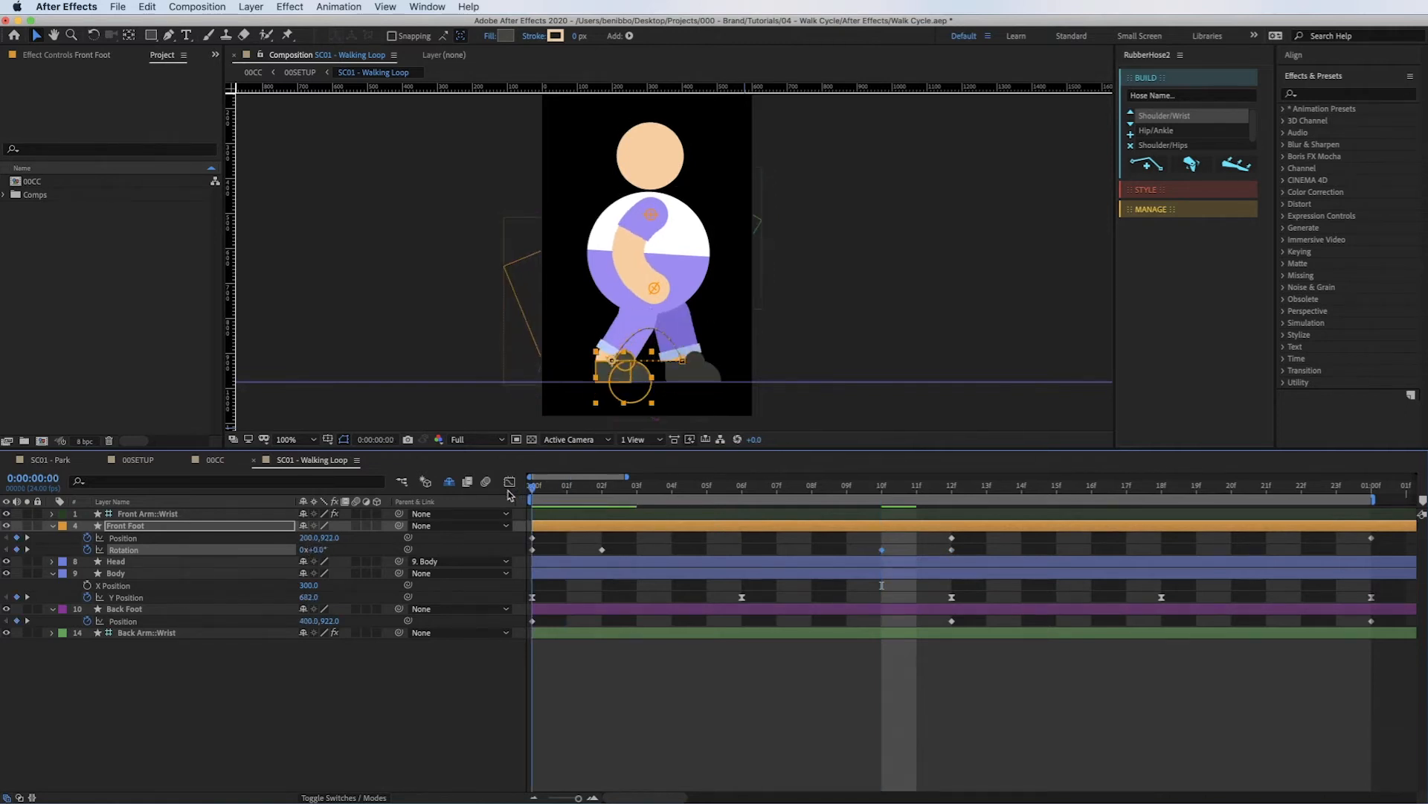
{"action": "left_click", "coordinate": [595, 699]}
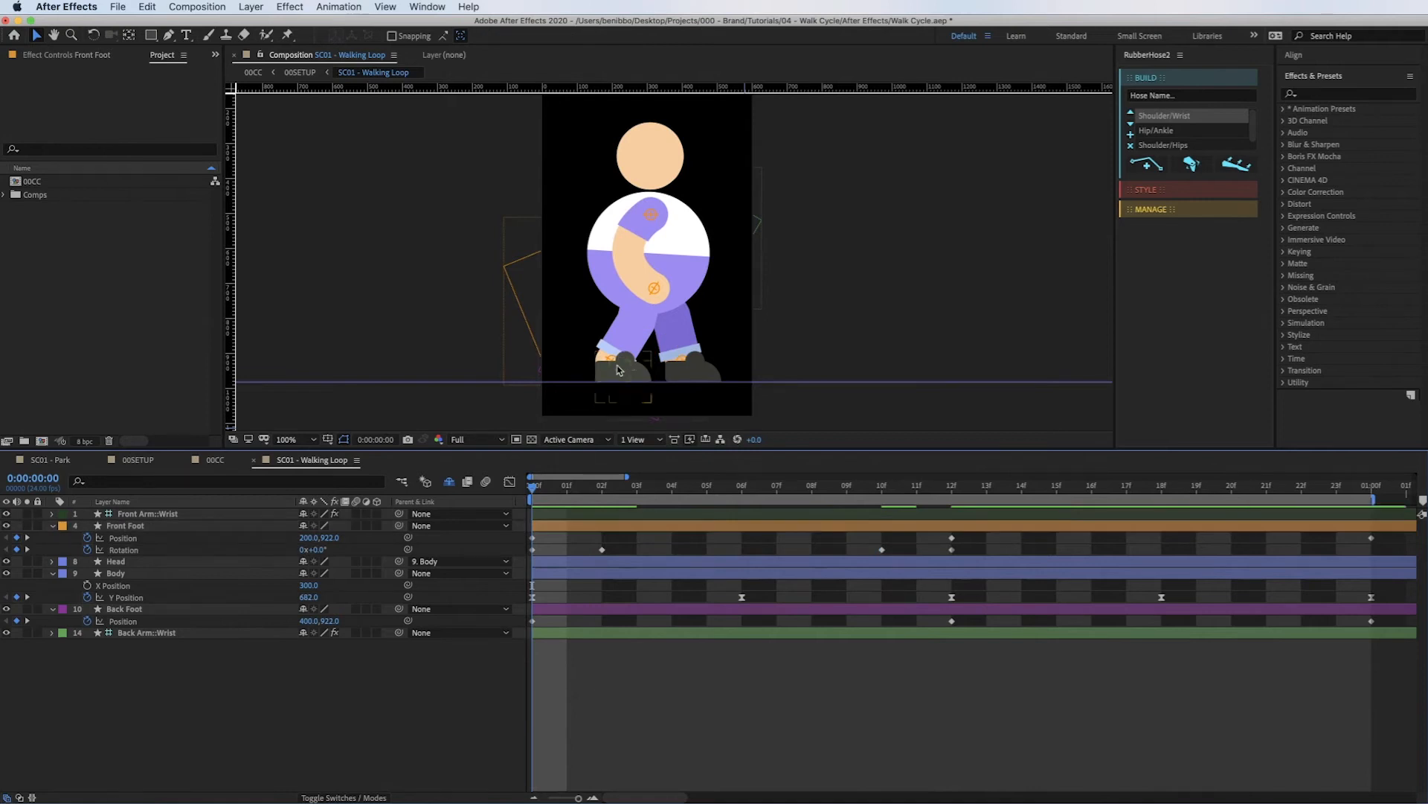
{"action": "key", "text": "space"}
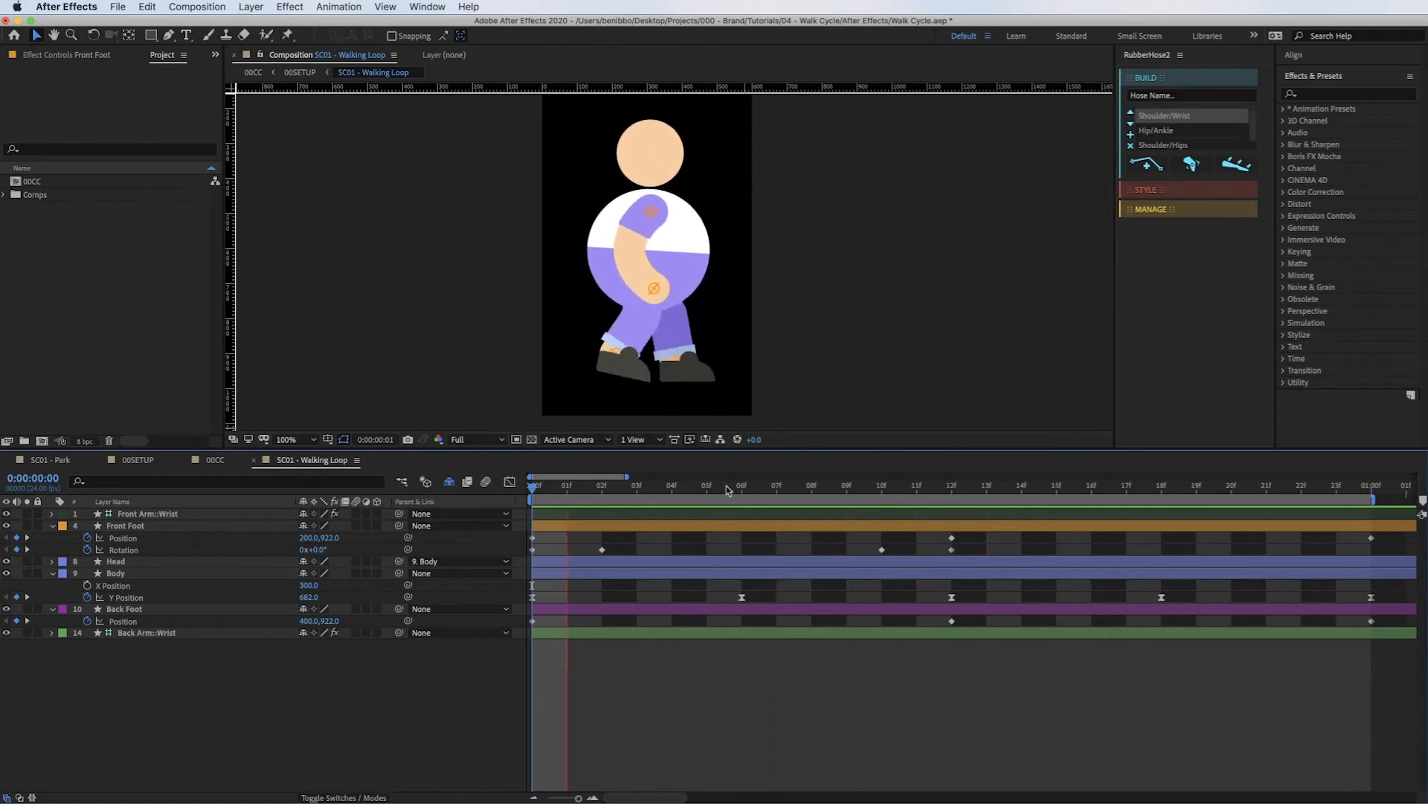
Copy all of Front Foot's Rotation keyframes and paste them onto Back Foot's Rotation starting at frame 12.
{"action": "left_click", "coordinate": [950, 504]}
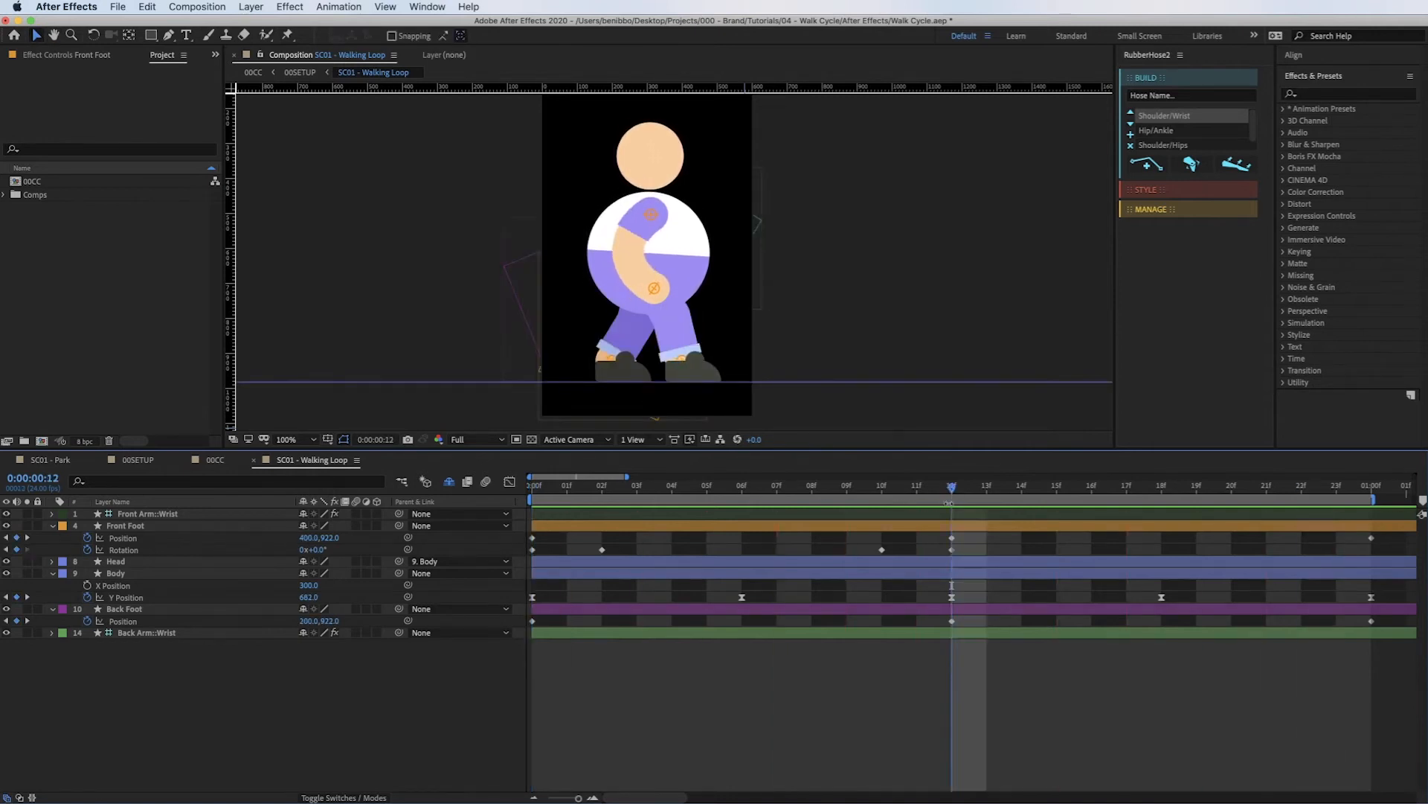
{"action": "left_click", "coordinate": [156, 550]}
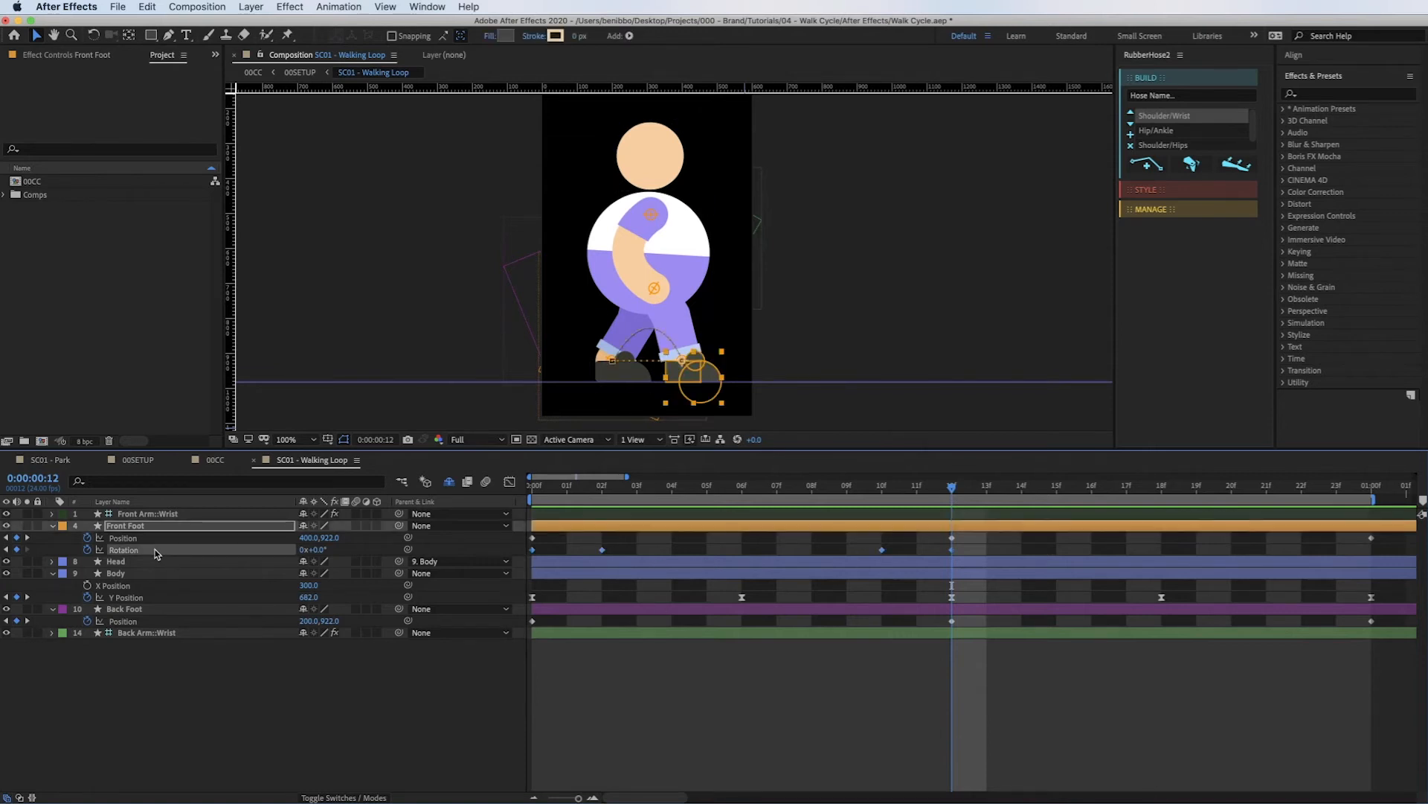
{"action": "left_click", "coordinate": [126, 609]}
{"action": "key", "text": "r"}
{"action": "left_click", "coordinate": [121, 622]}
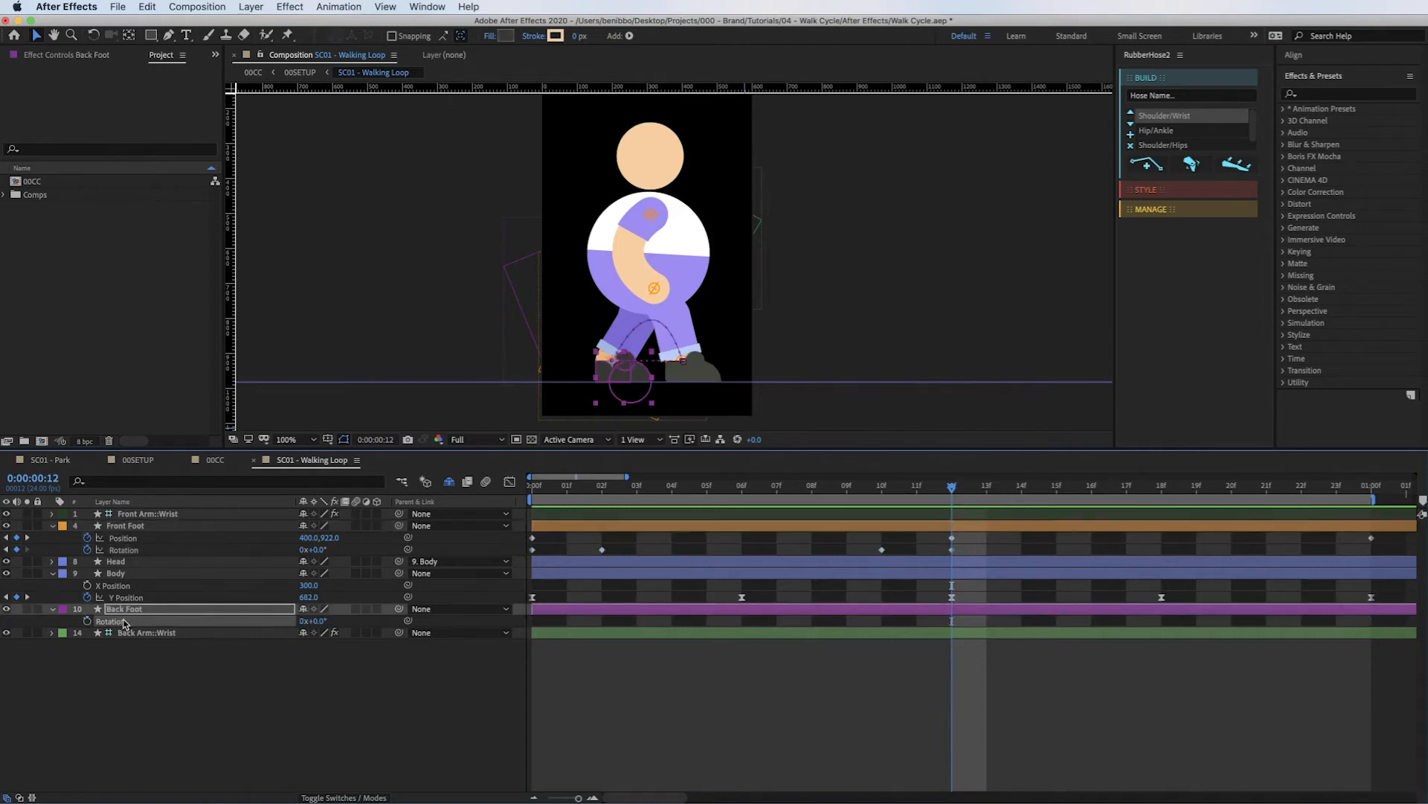
{"action": "key", "text": "cmd+v"}
Preview the walk loop from frame 0 with both feet rotating.
{"action": "left_click_drag", "start_coordinate": [556, 488], "coordinate": [530, 488]}
{"action": "left_click", "coordinate": [586, 680]}
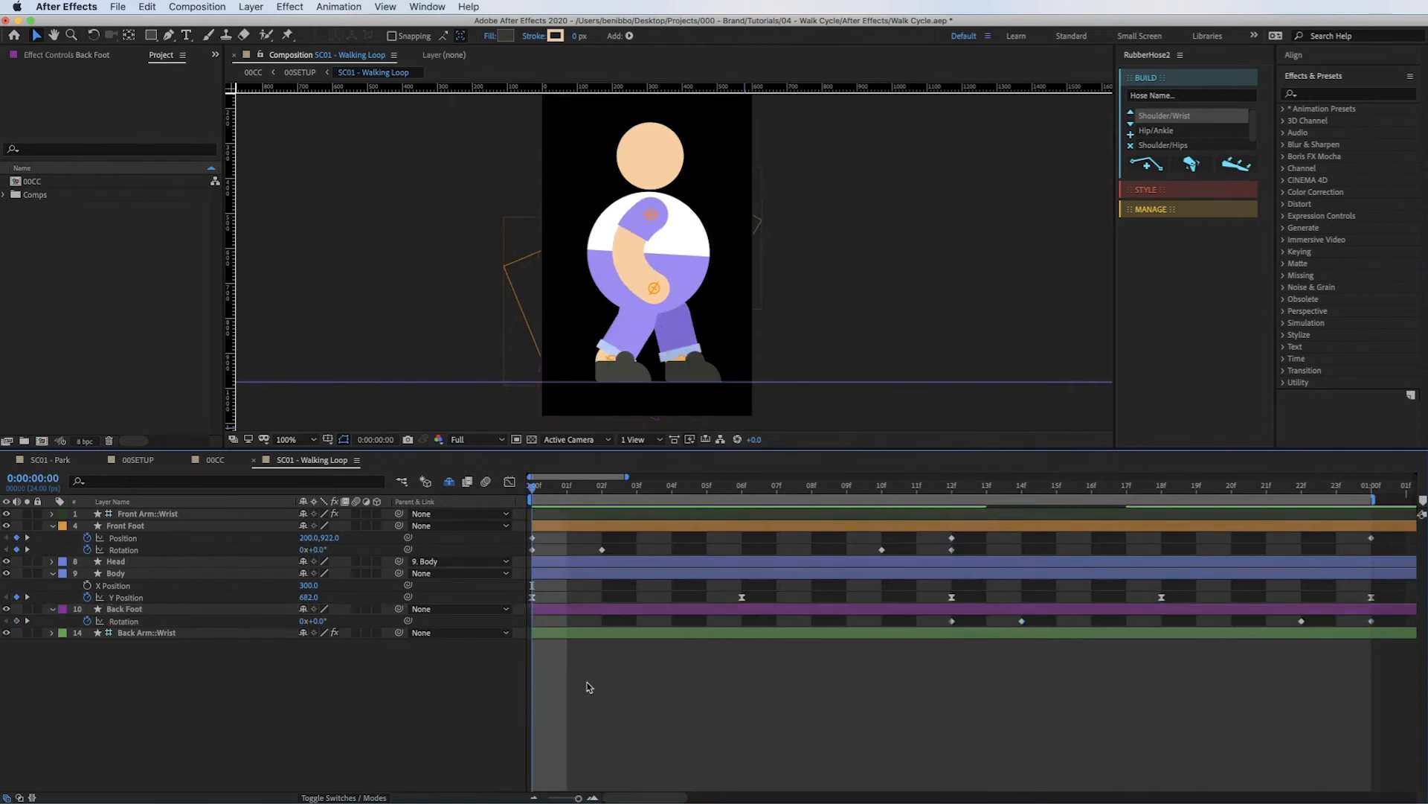
{"action": "key", "text": "space"}
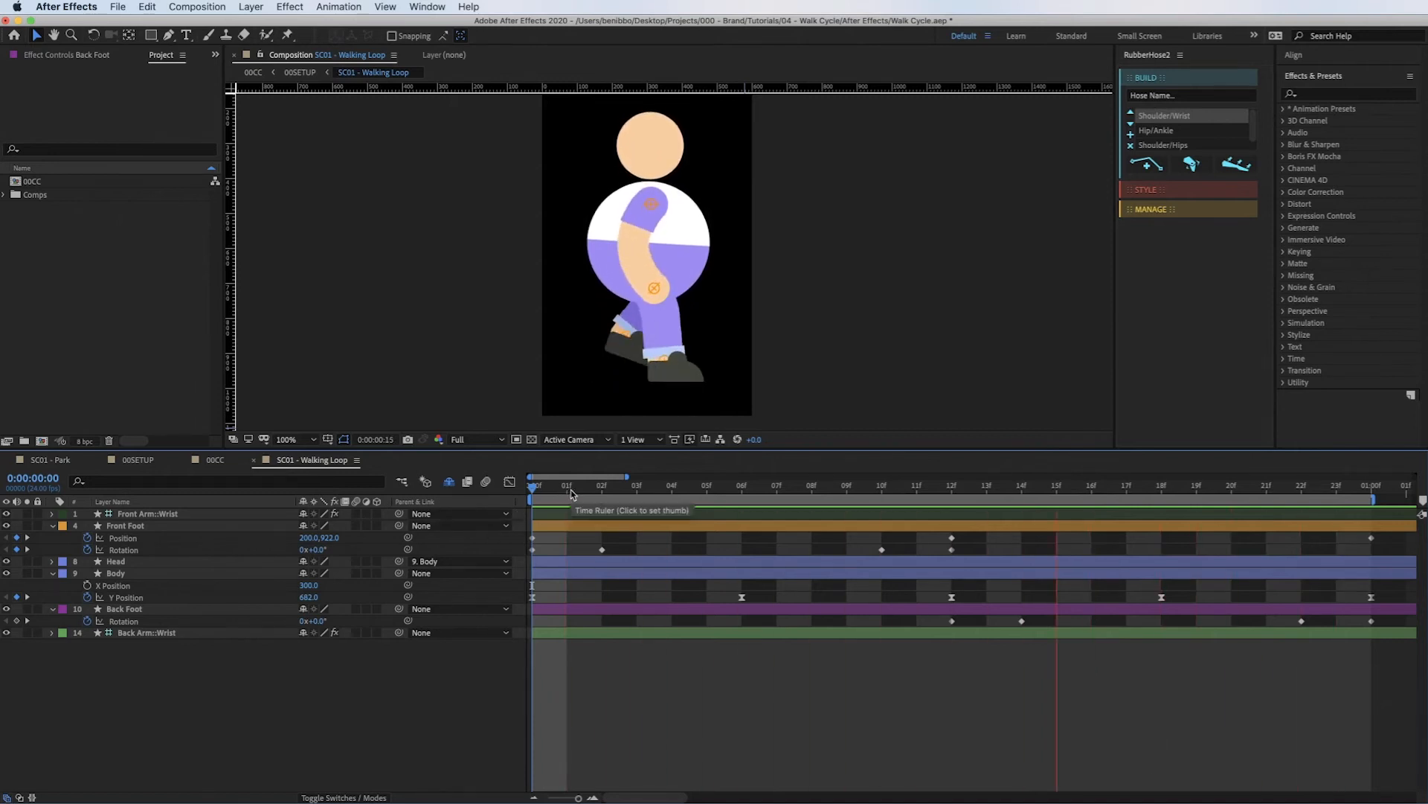
{"action": "key", "text": "space"}
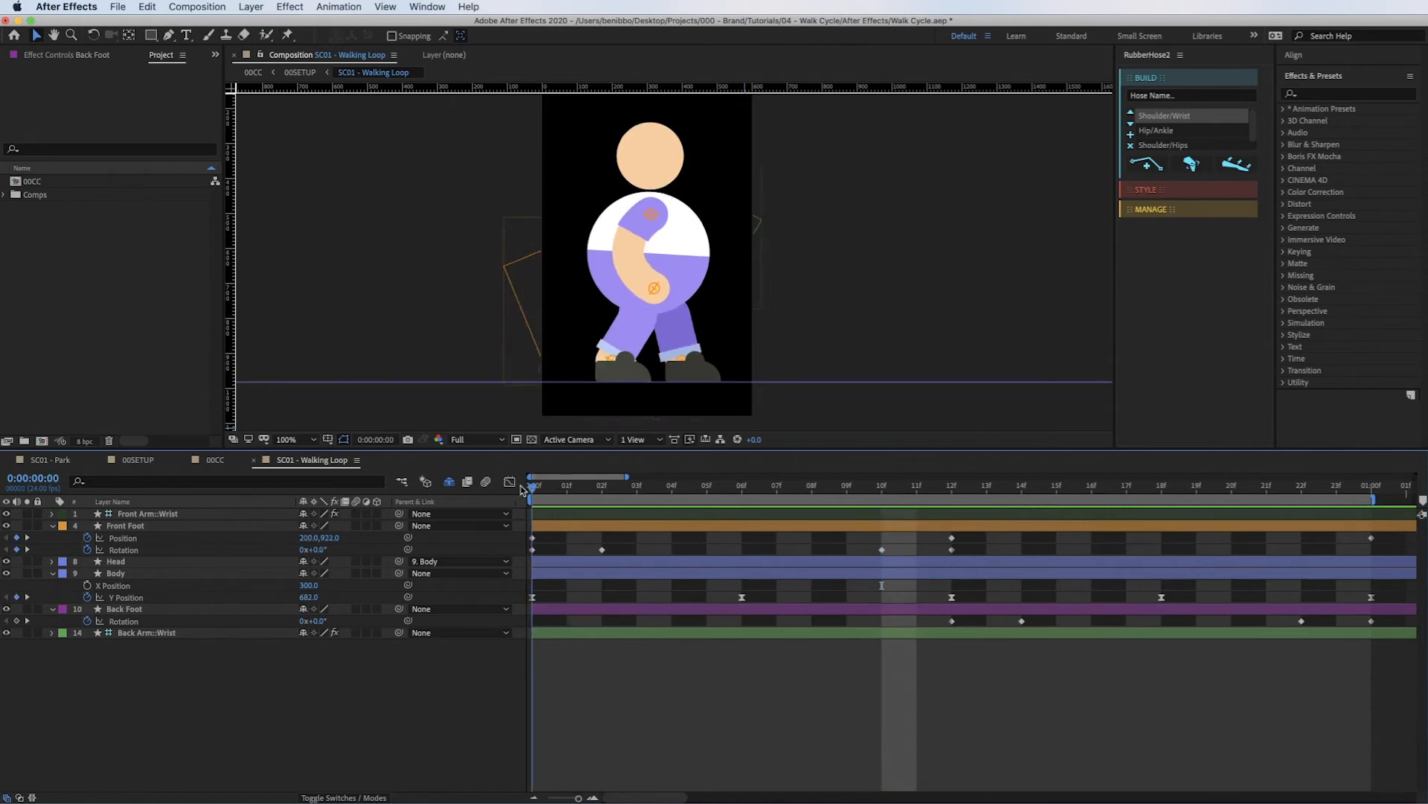
Collapse the Front Foot, Body and Back Foot properties and reveal Position for the Front Arm and Back Arm wrist controllers.
{"action": "left_click", "coordinate": [52, 525]}
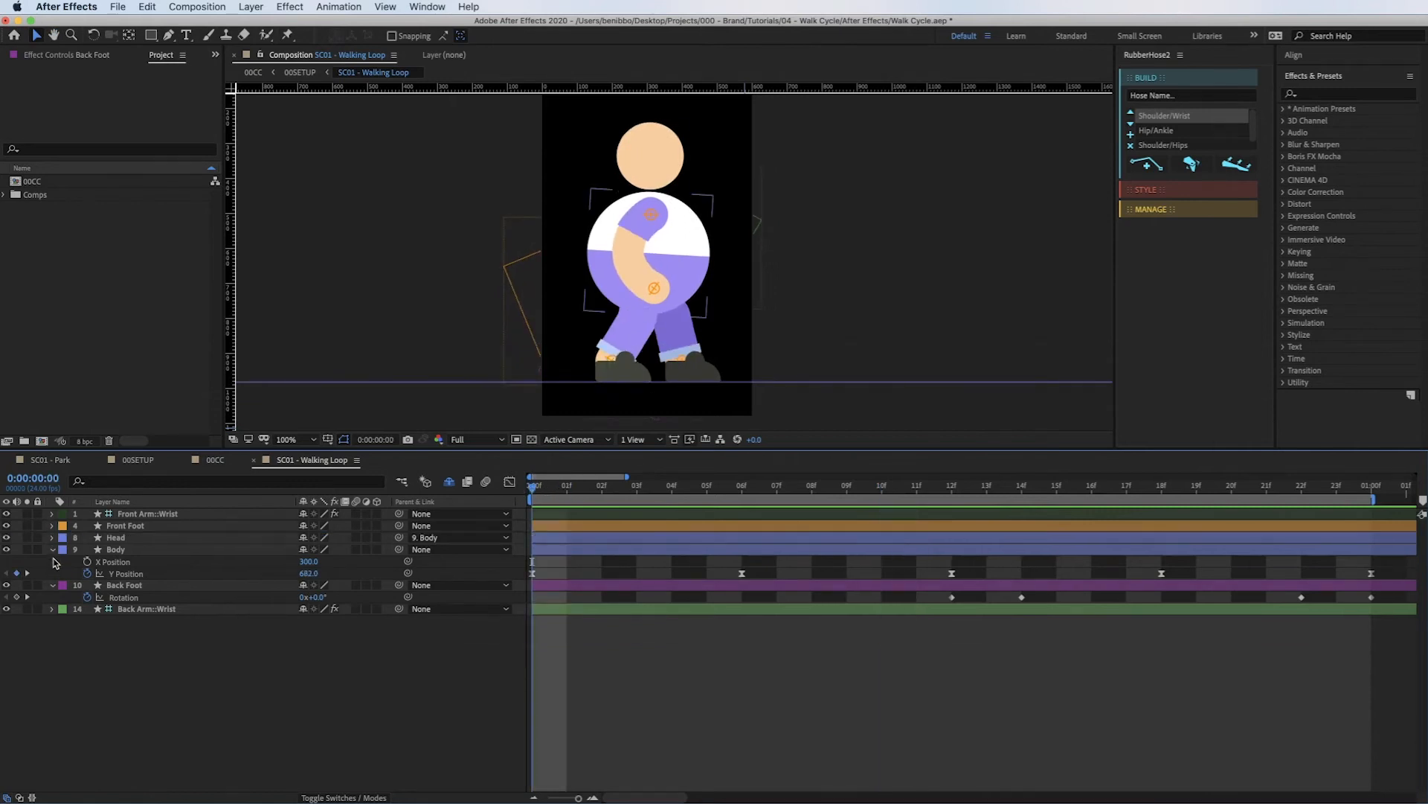
{"action": "left_click", "coordinate": [52, 549]}
{"action": "left_click", "coordinate": [52, 561]}
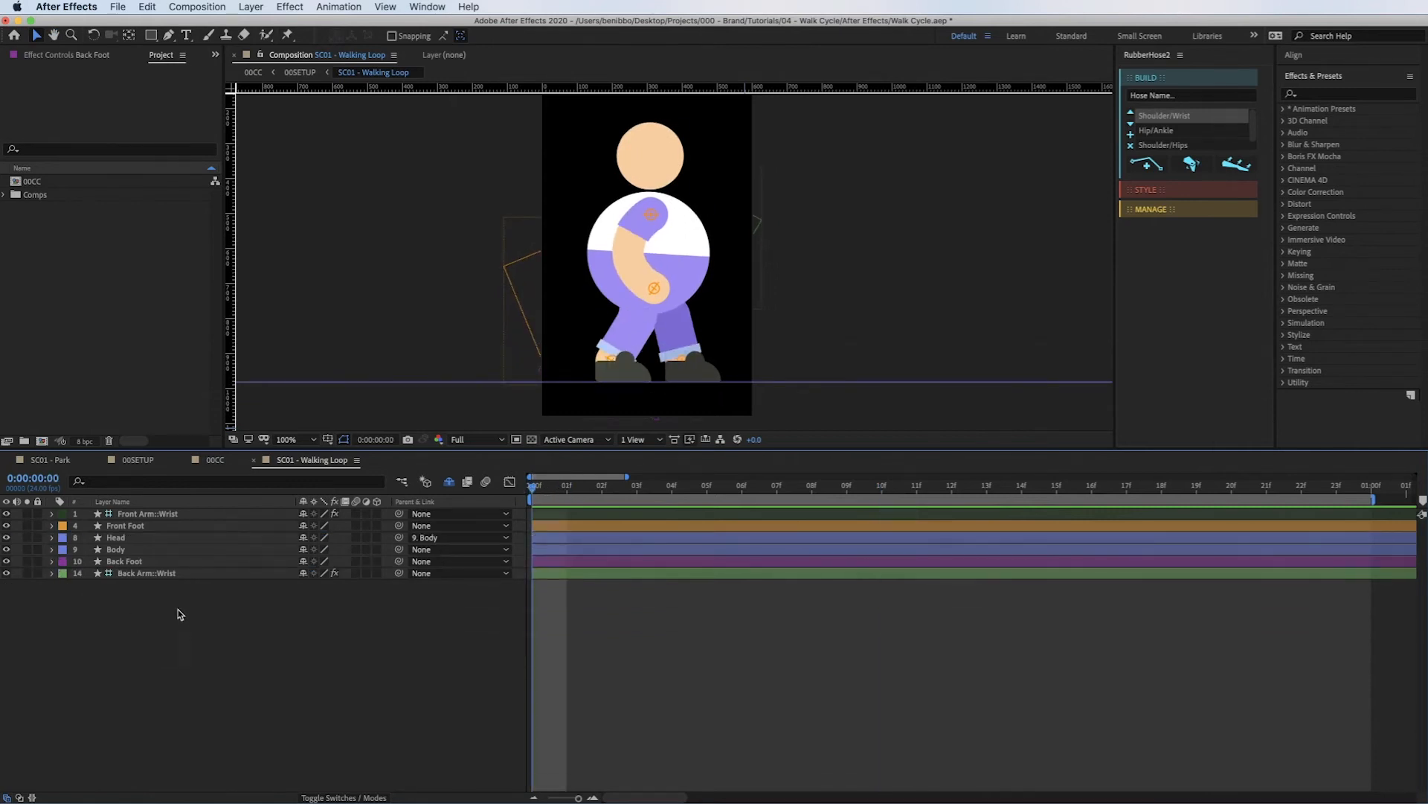
{"action": "left_click", "coordinate": [164, 514]}
{"action": "left_click", "coordinate": [167, 573], "text": "super"}
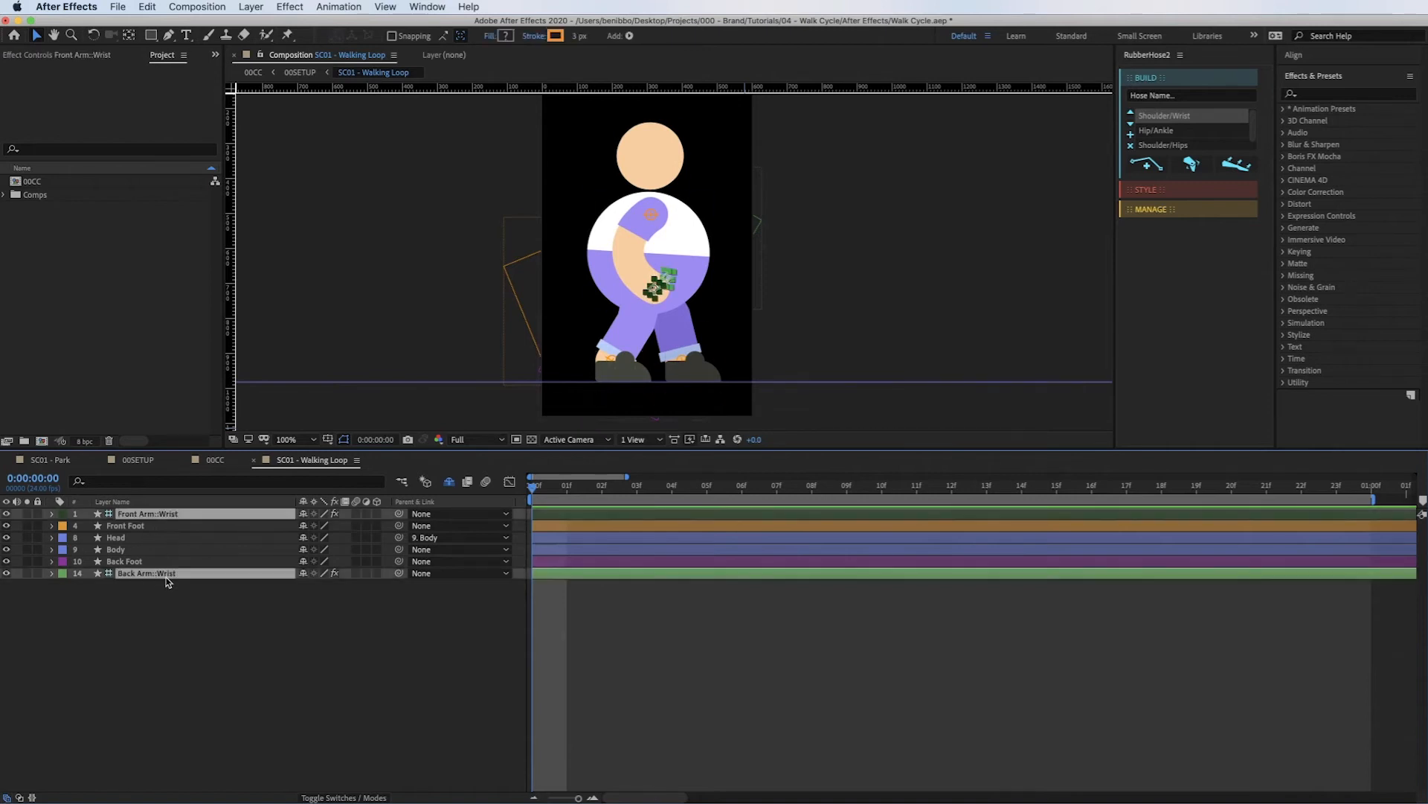
{"action": "key", "text": "p"}
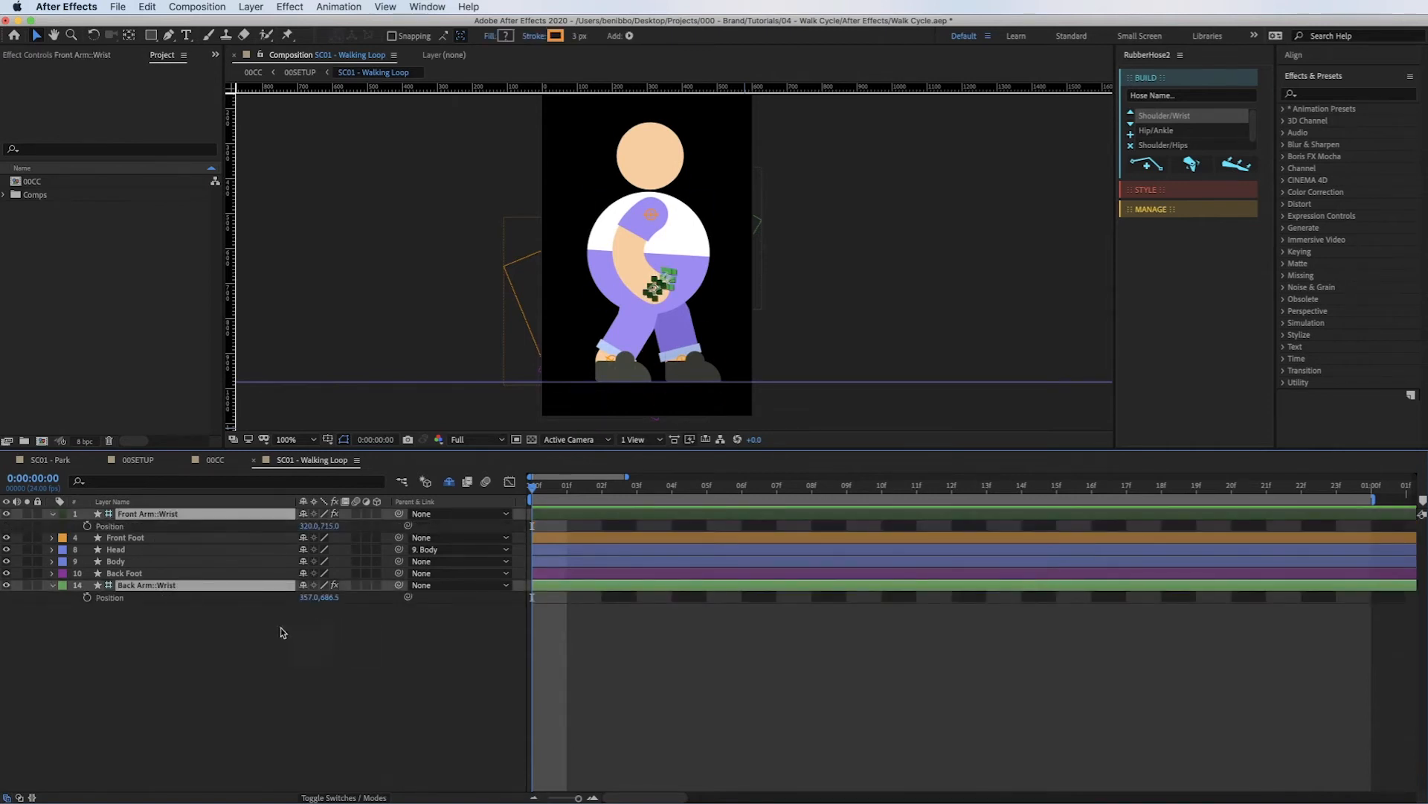
{"action": "left_click", "coordinate": [151, 639]}
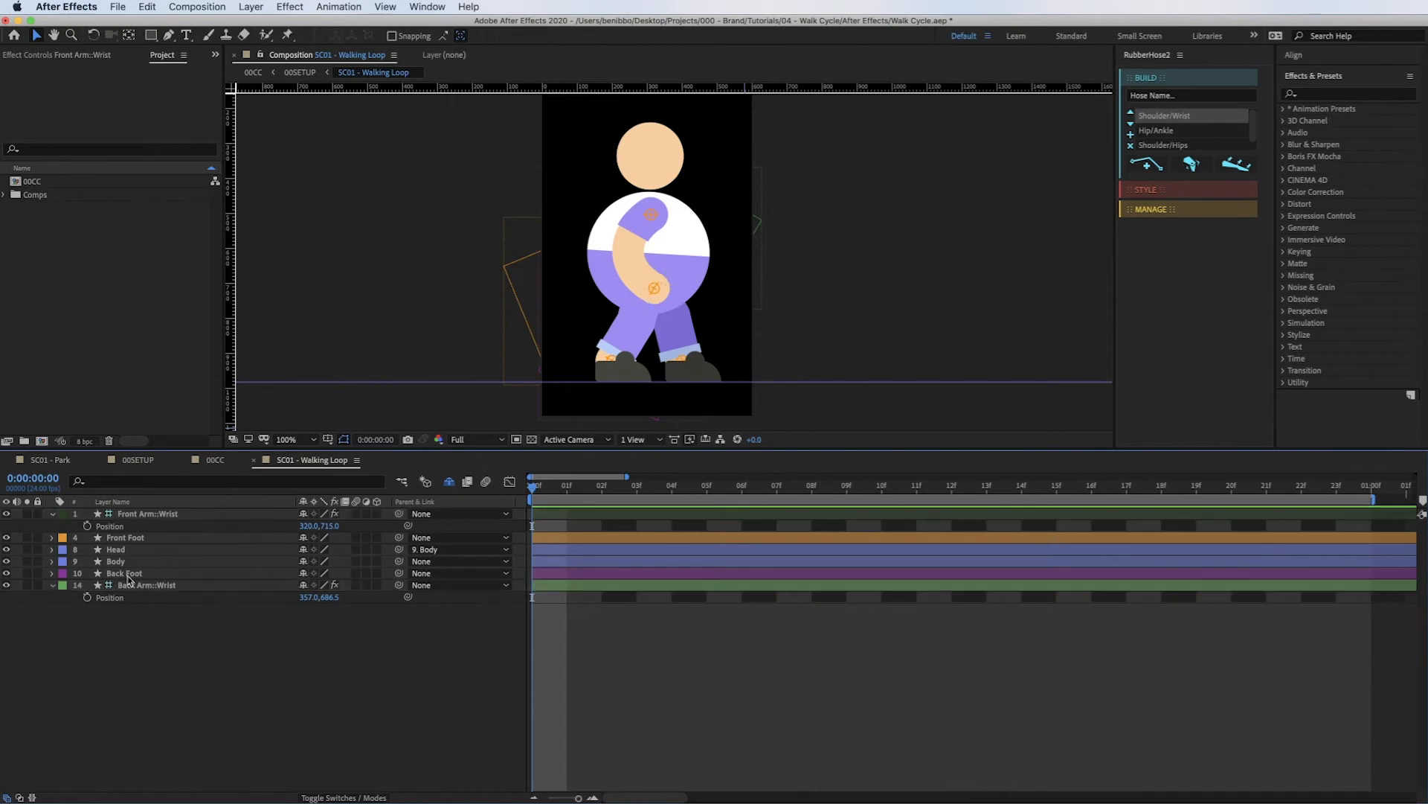
Keyframe the Front Arm wrist controller's Position at frame 0 and move the hand forward to 480, 683.
{"action": "left_click", "coordinate": [135, 525]}
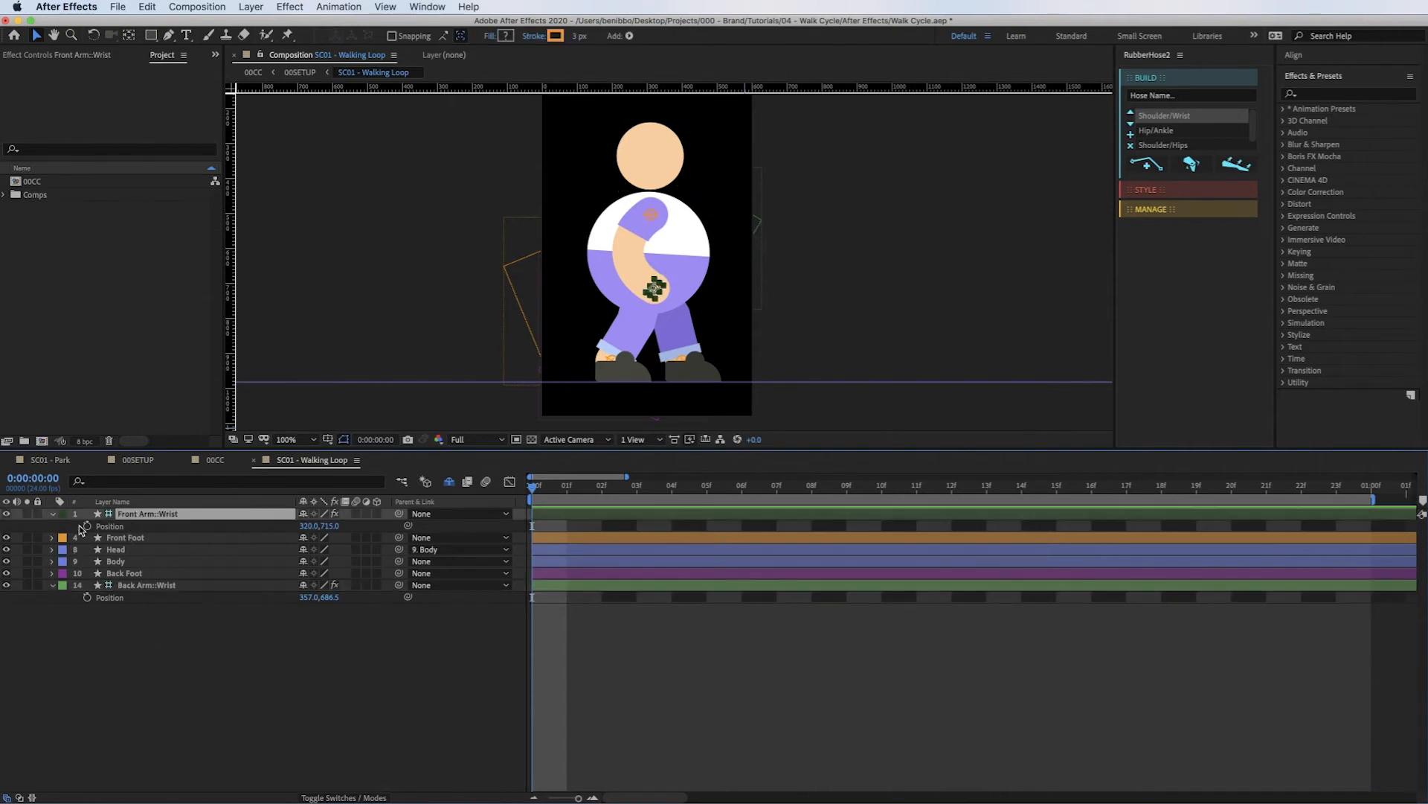
{"action": "left_click", "coordinate": [88, 526]}
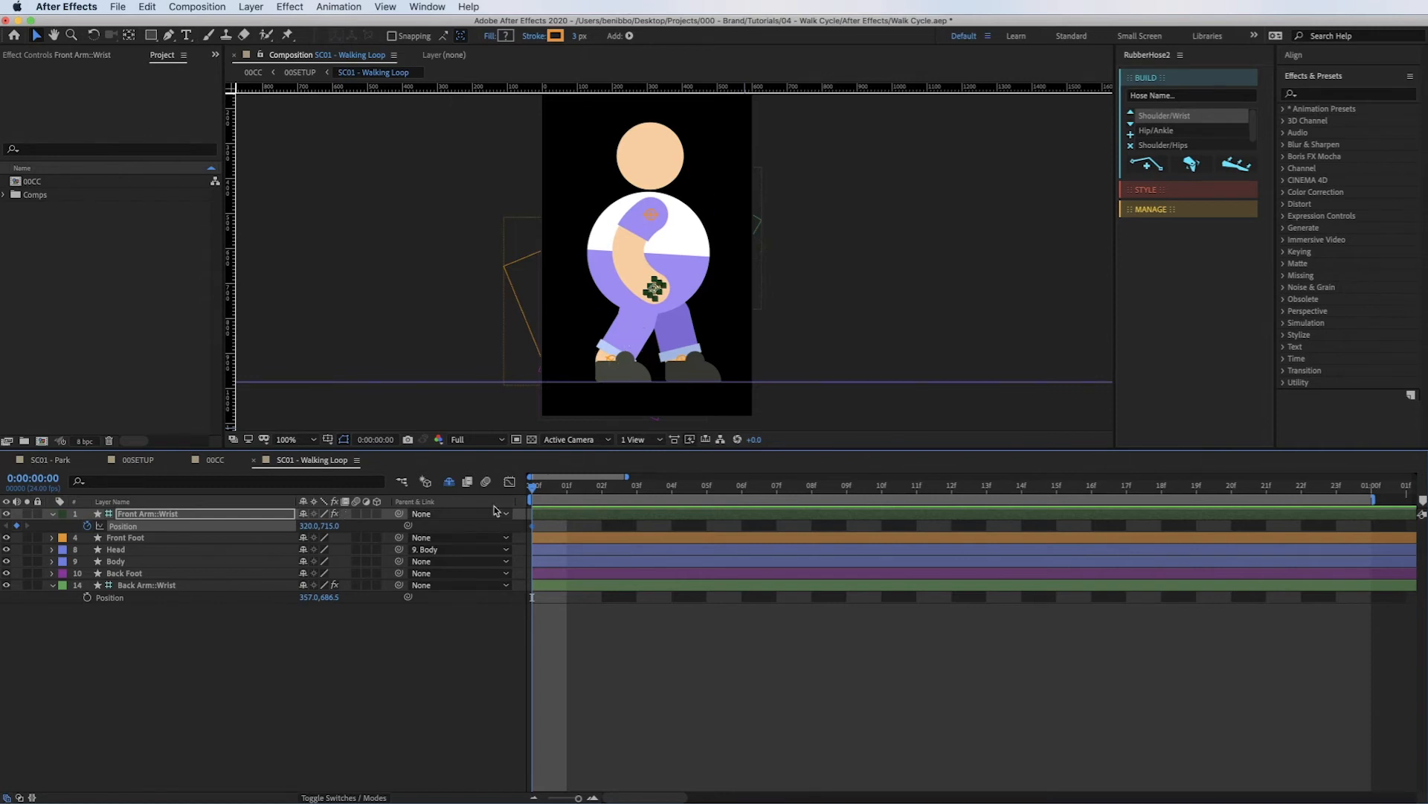
{"action": "left_click_drag", "start_coordinate": [655, 288], "coordinate": [710, 277]}
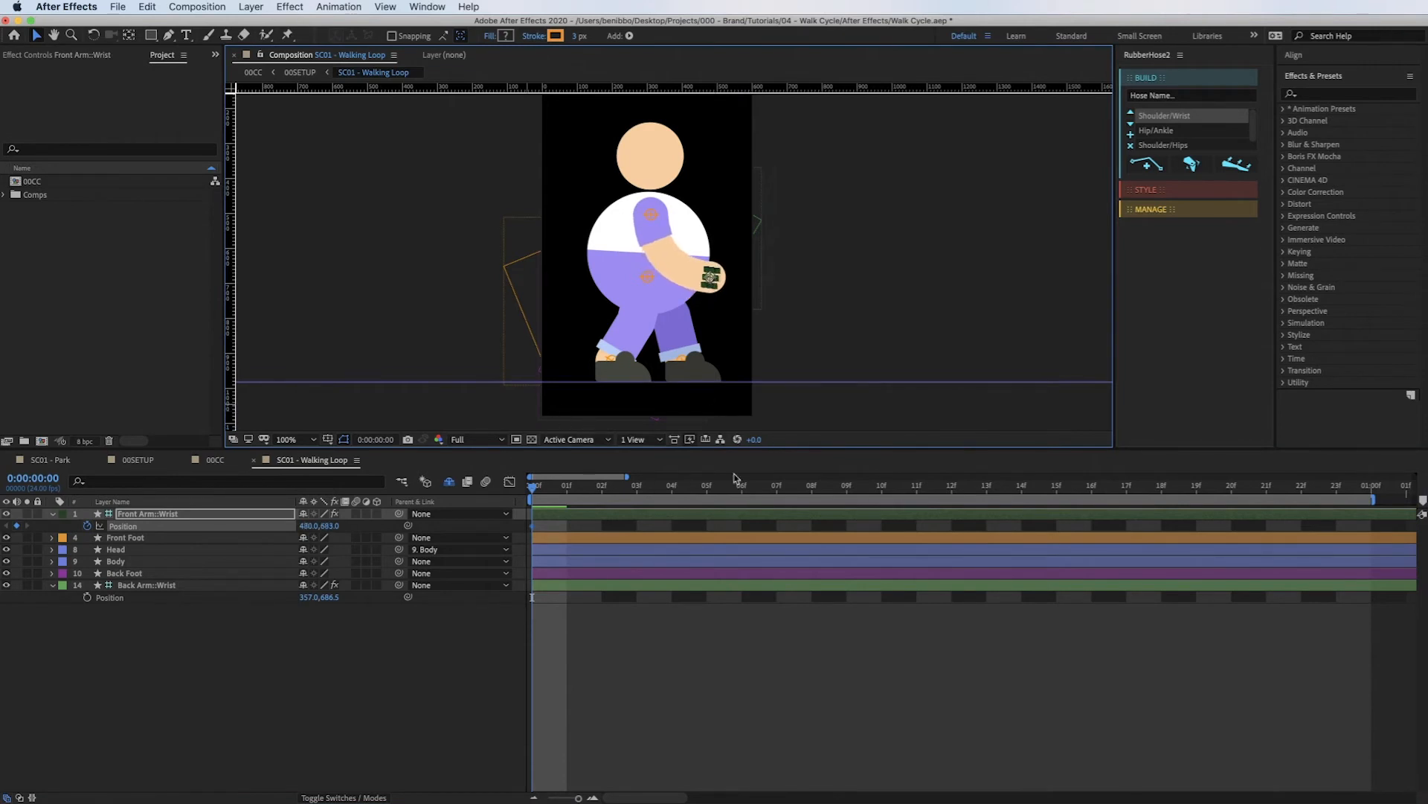
Reveal only Back Foot's Position keyframes as a timing reference for the arm swing.
{"action": "left_click", "coordinate": [139, 575]}
{"action": "key", "text": "u"}
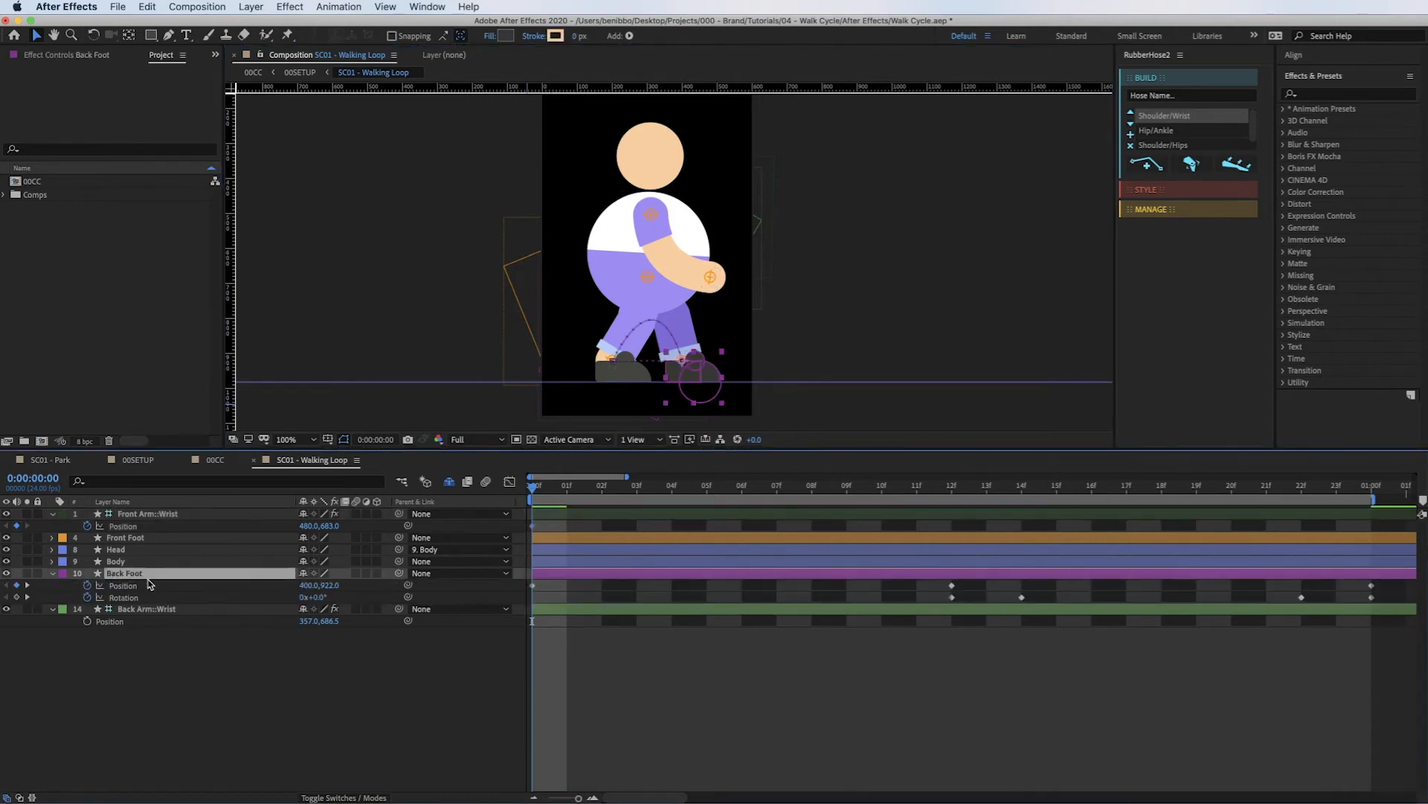
{"action": "key", "text": "u"}
{"action": "key", "text": "p"}
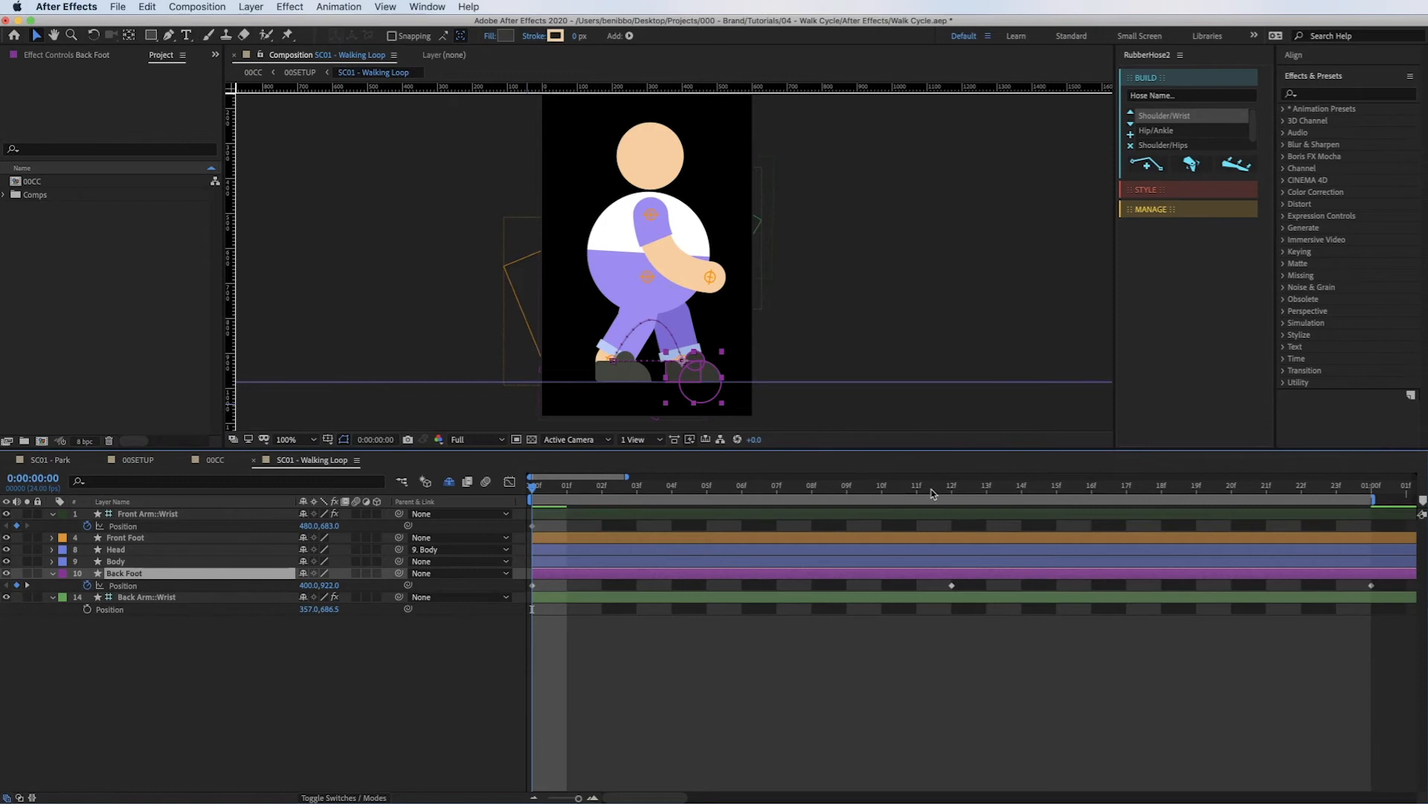
At frame 12, move the Front Arm wrist controller back to 228, 765 and bend its motion path into a downward arc.
{"action": "left_click_drag", "start_coordinate": [932, 493], "coordinate": [950, 491]}
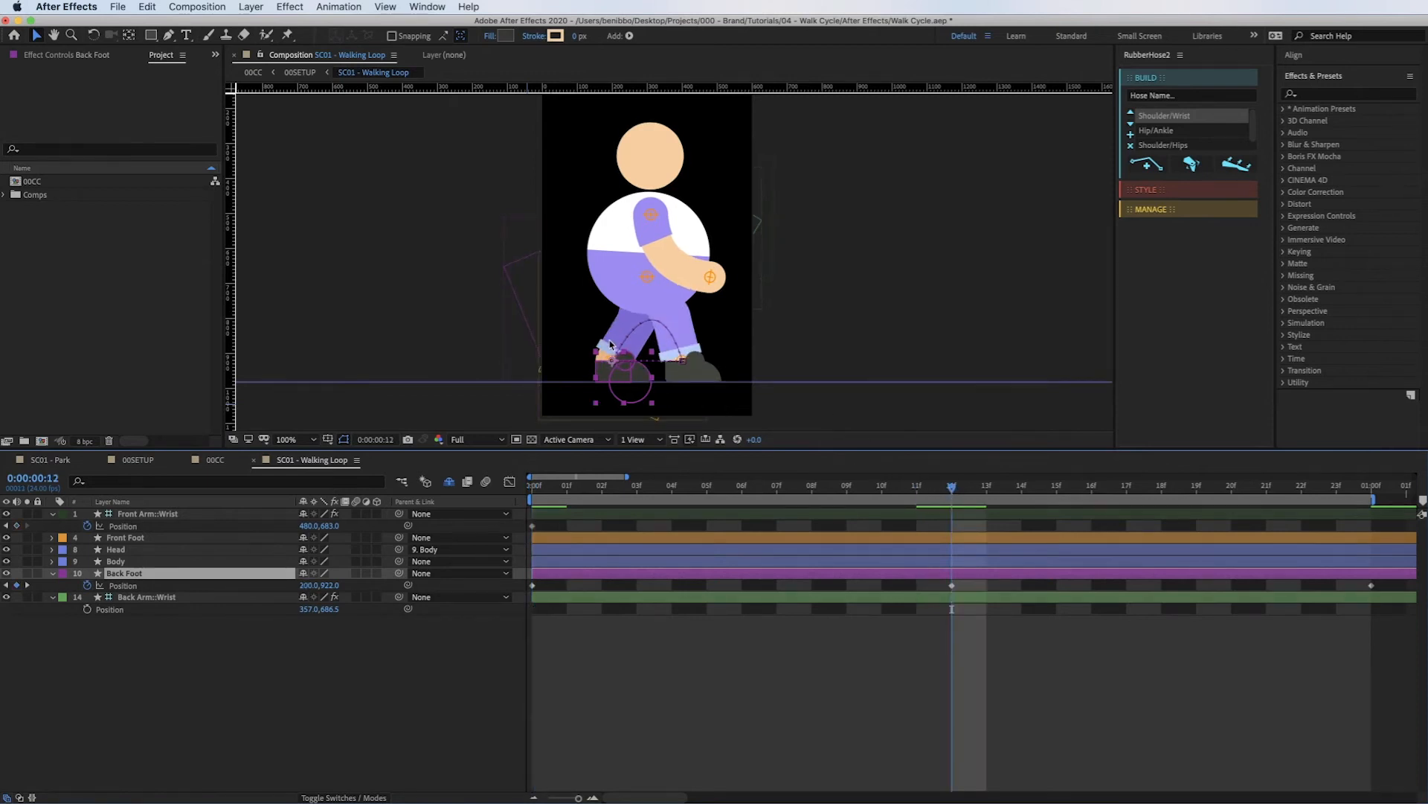
{"action": "left_click", "coordinate": [146, 515]}
{"action": "left_click_drag", "start_coordinate": [690, 283], "coordinate": [623, 309]}
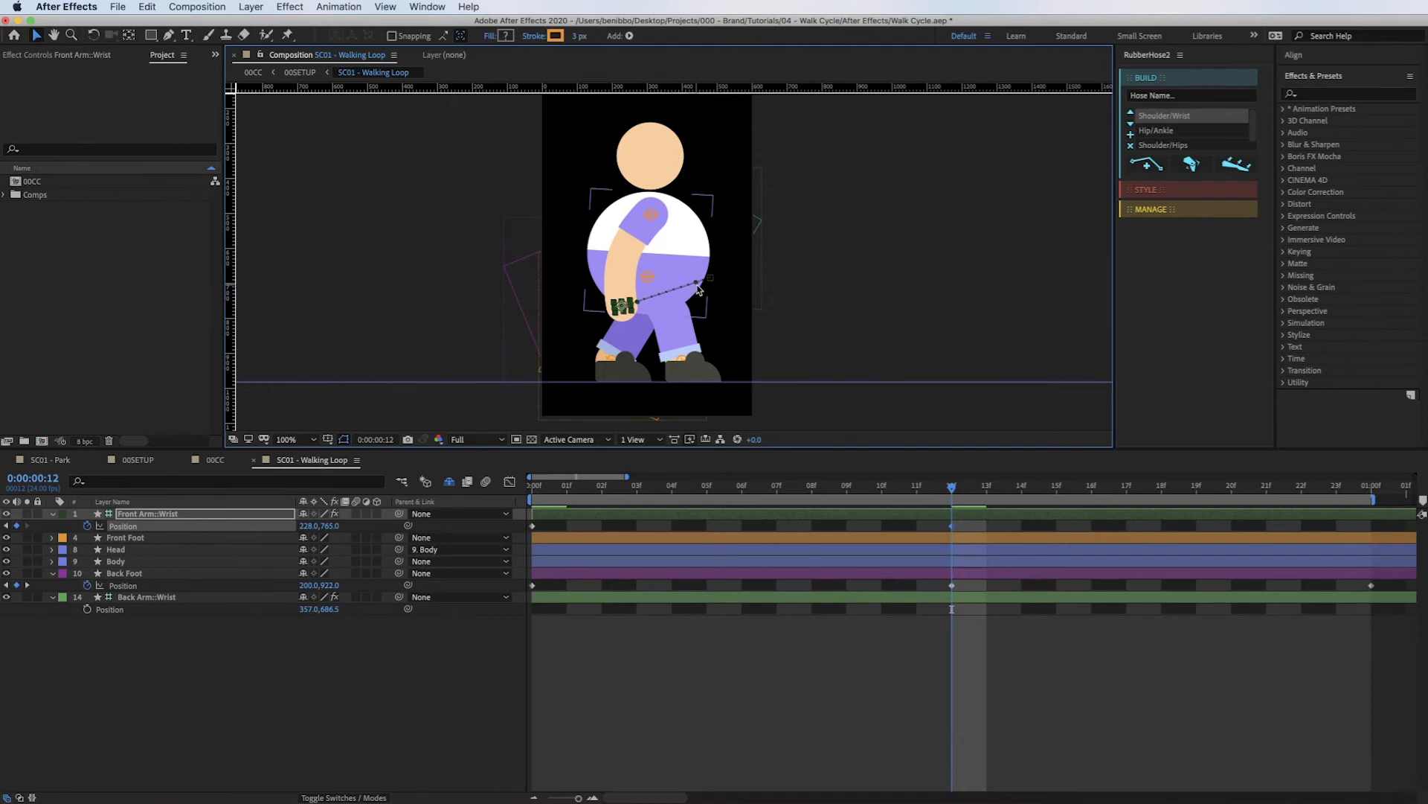
{"action": "left_click_drag", "start_coordinate": [697, 286], "coordinate": [649, 329]}
Copy the Front Arm wrist controller's frame 0 Position keyframe to frame 24 to close the swing loop.
{"action": "key", "text": "space"}
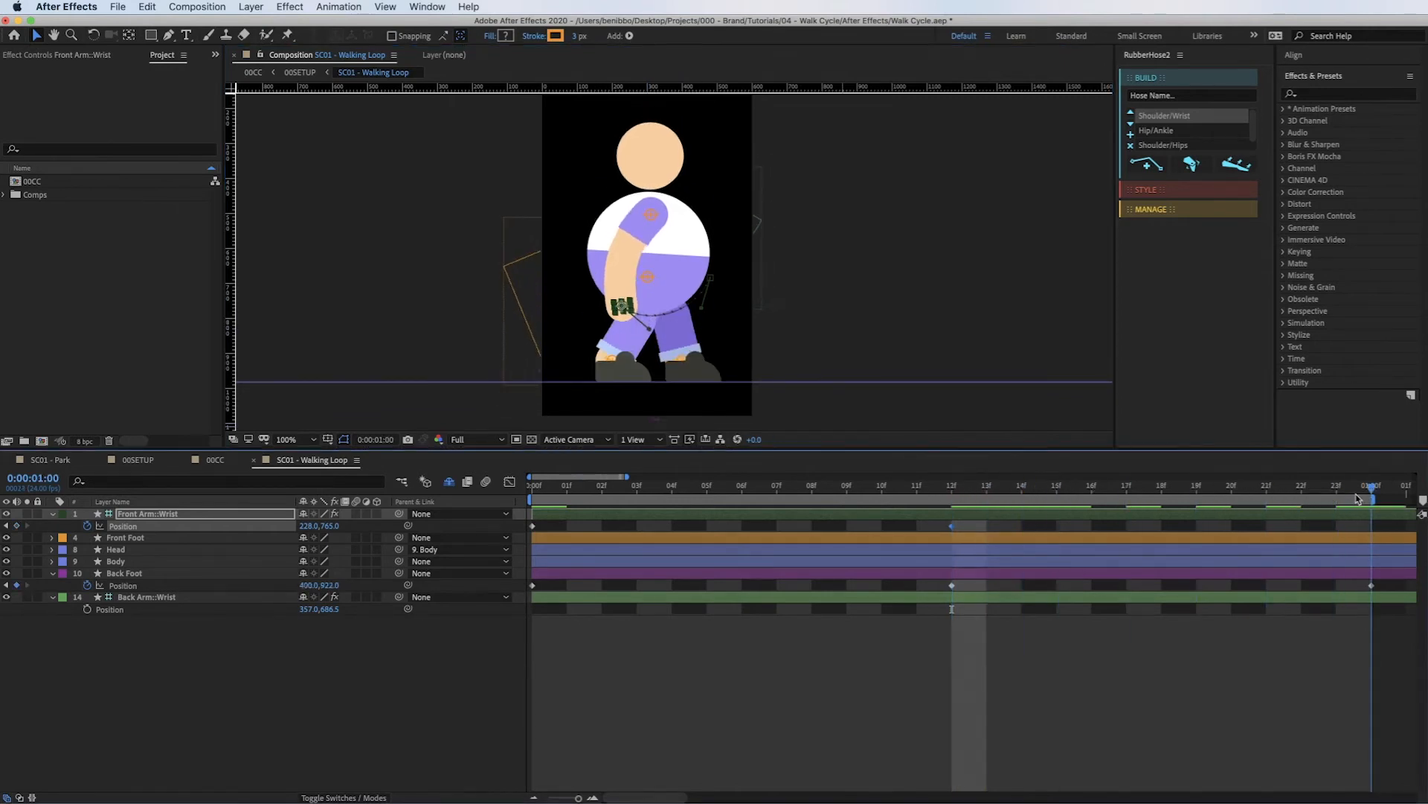
{"action": "left_click", "coordinate": [532, 525]}
{"action": "key", "text": "ctrl+c"}
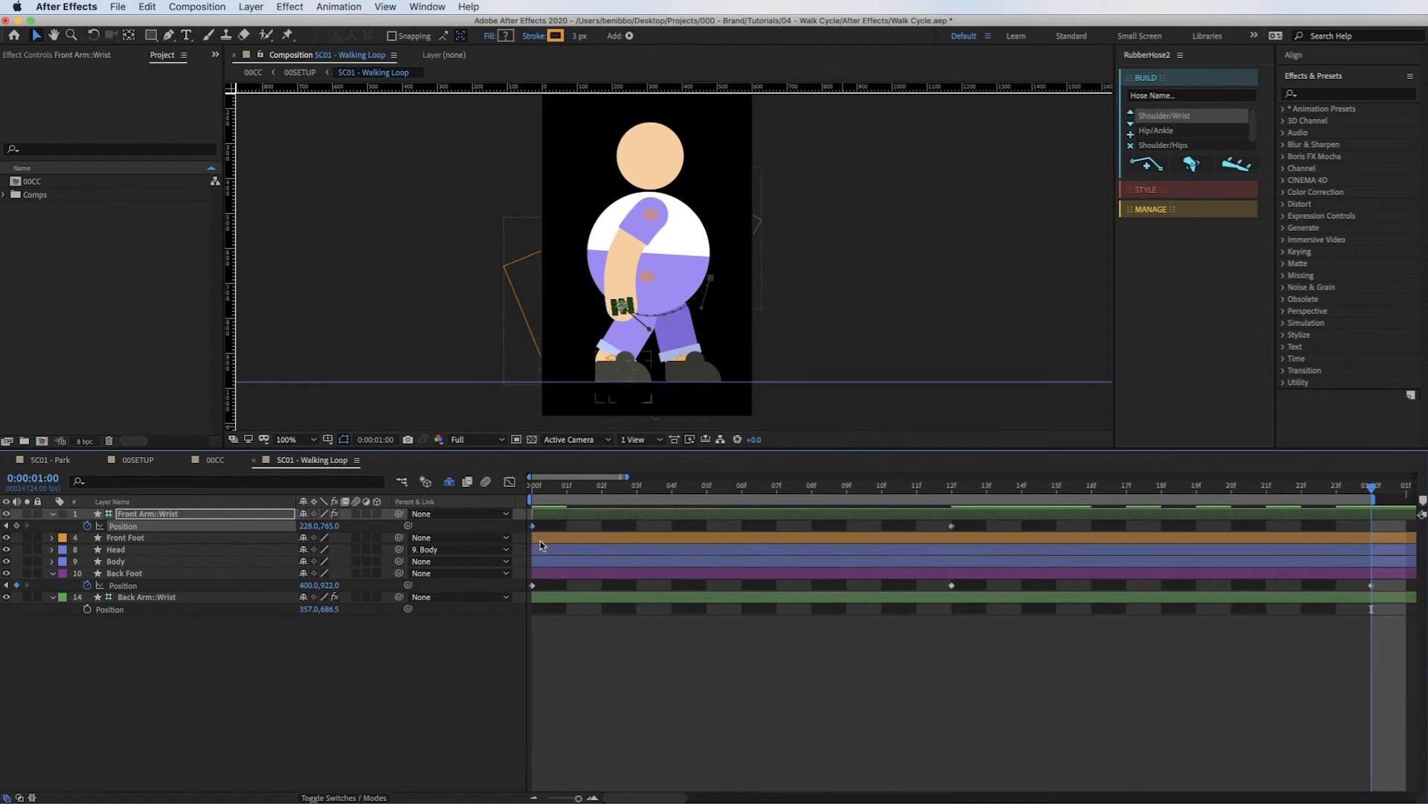
{"action": "key", "text": "ctrl+v"}
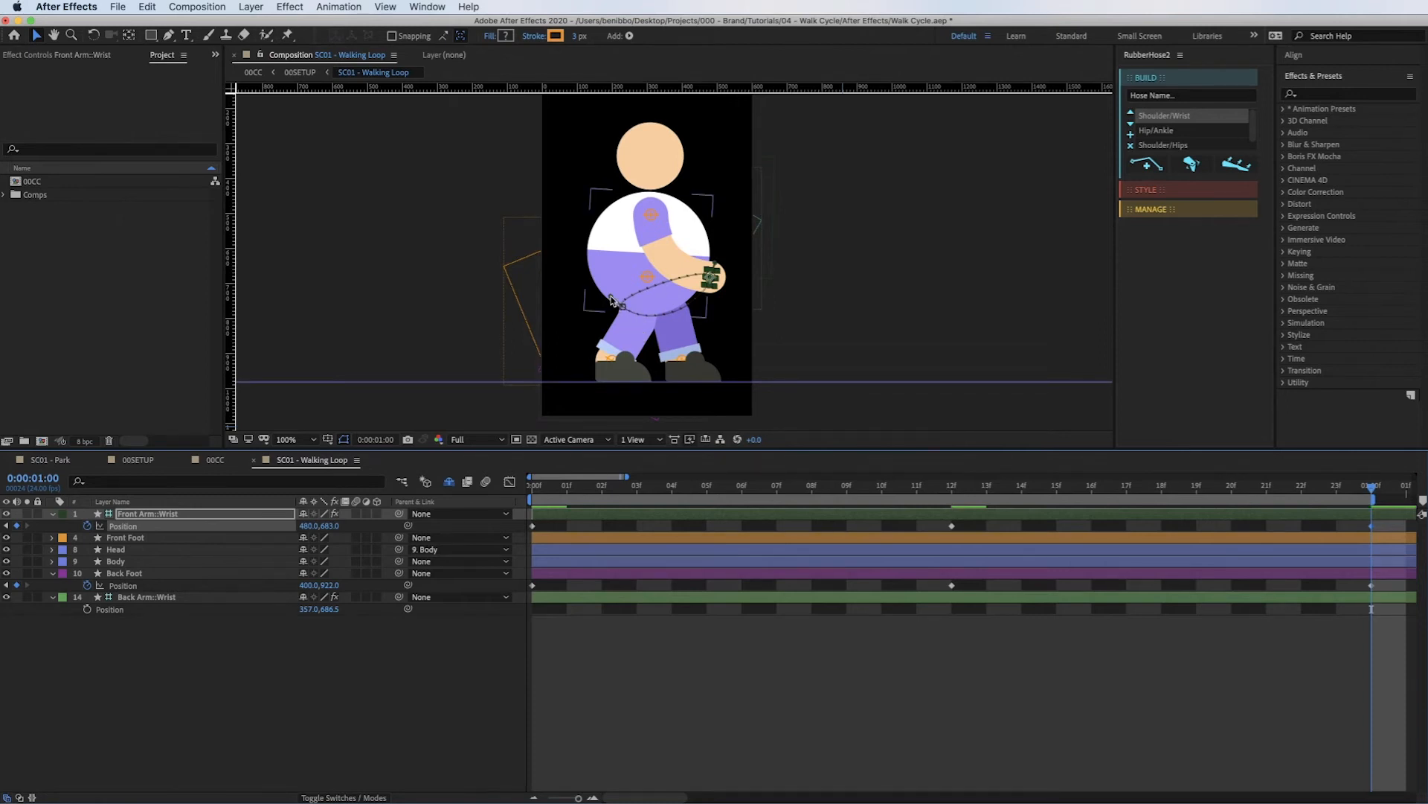
Smooth the Front Arm wrist controller's motion path by adjusting the tangents at both ends of the swing, and preview the loop.
{"action": "left_click_drag", "start_coordinate": [611, 300], "coordinate": [600, 241]}
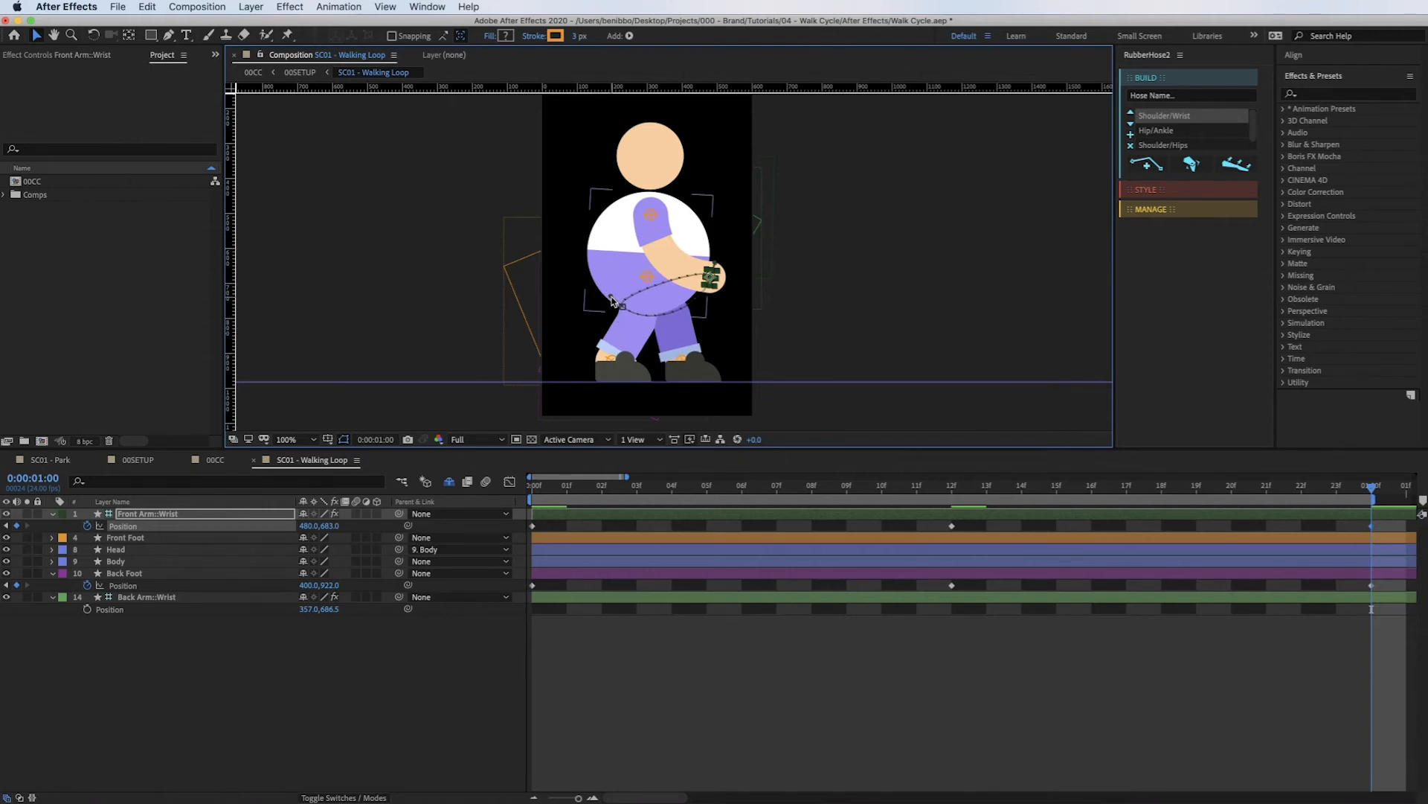
{"action": "left_click_drag", "start_coordinate": [612, 299], "coordinate": [669, 337]}
{"action": "key", "text": "period"}
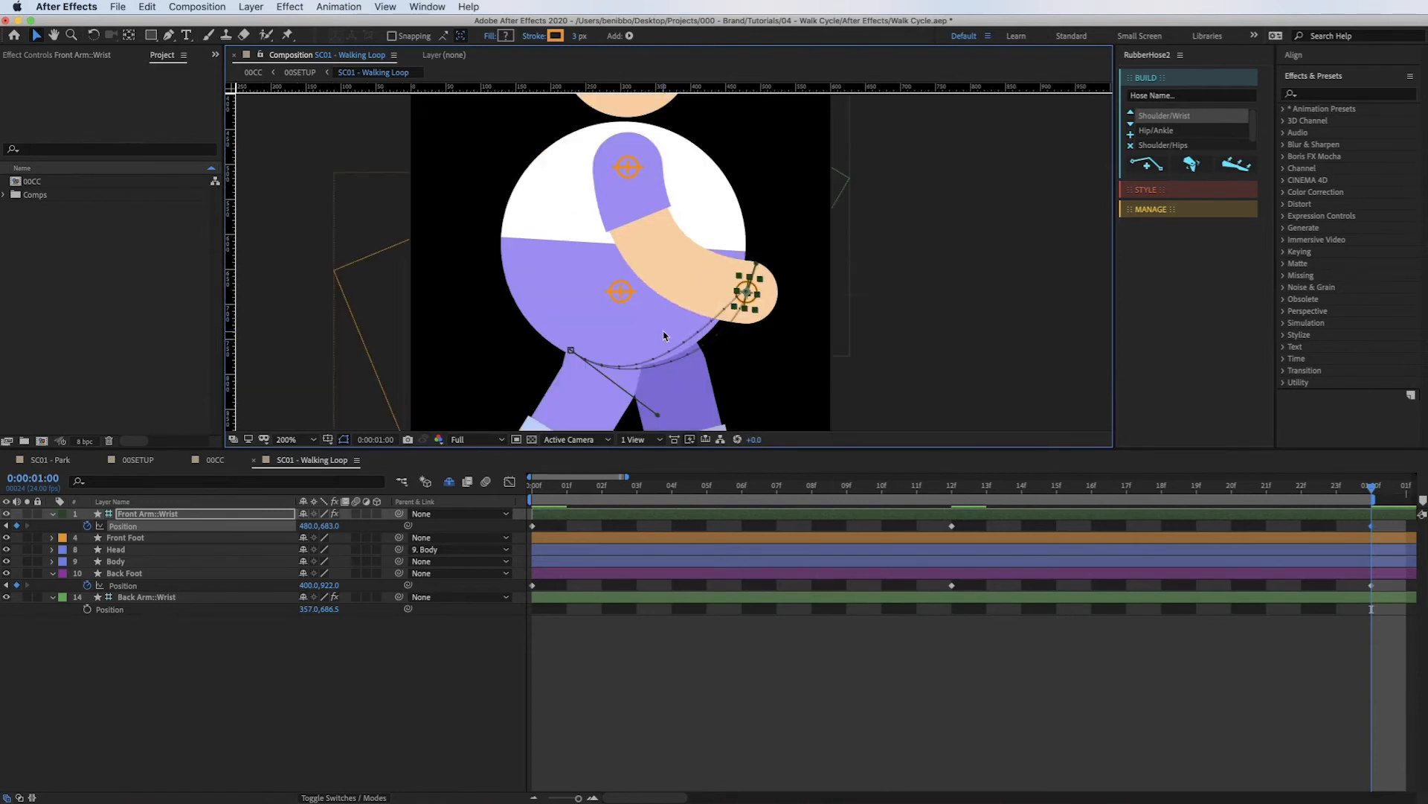
{"action": "left_click_drag", "start_coordinate": [796, 304], "coordinate": [758, 269]}
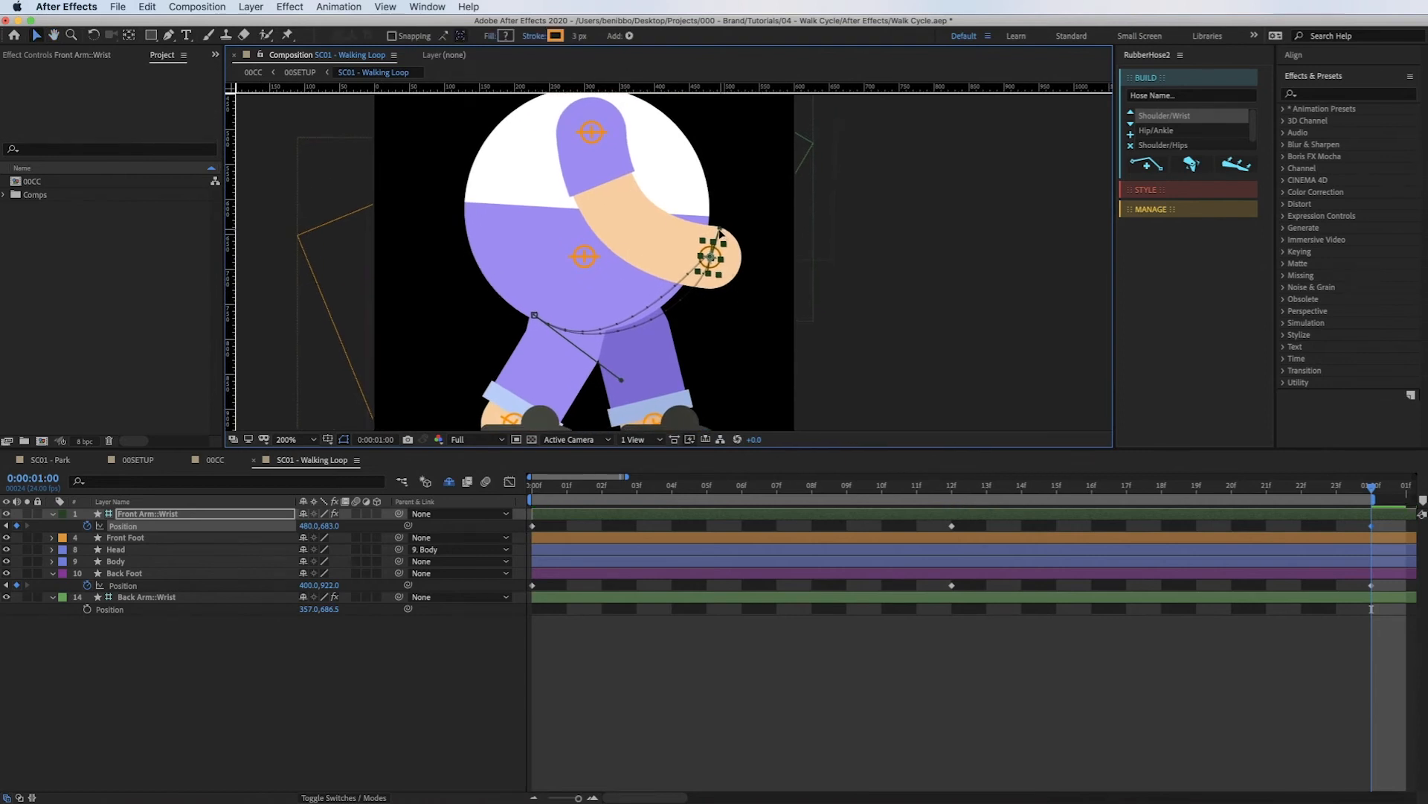
{"action": "left_click_drag", "start_coordinate": [712, 231], "coordinate": [712, 284]}
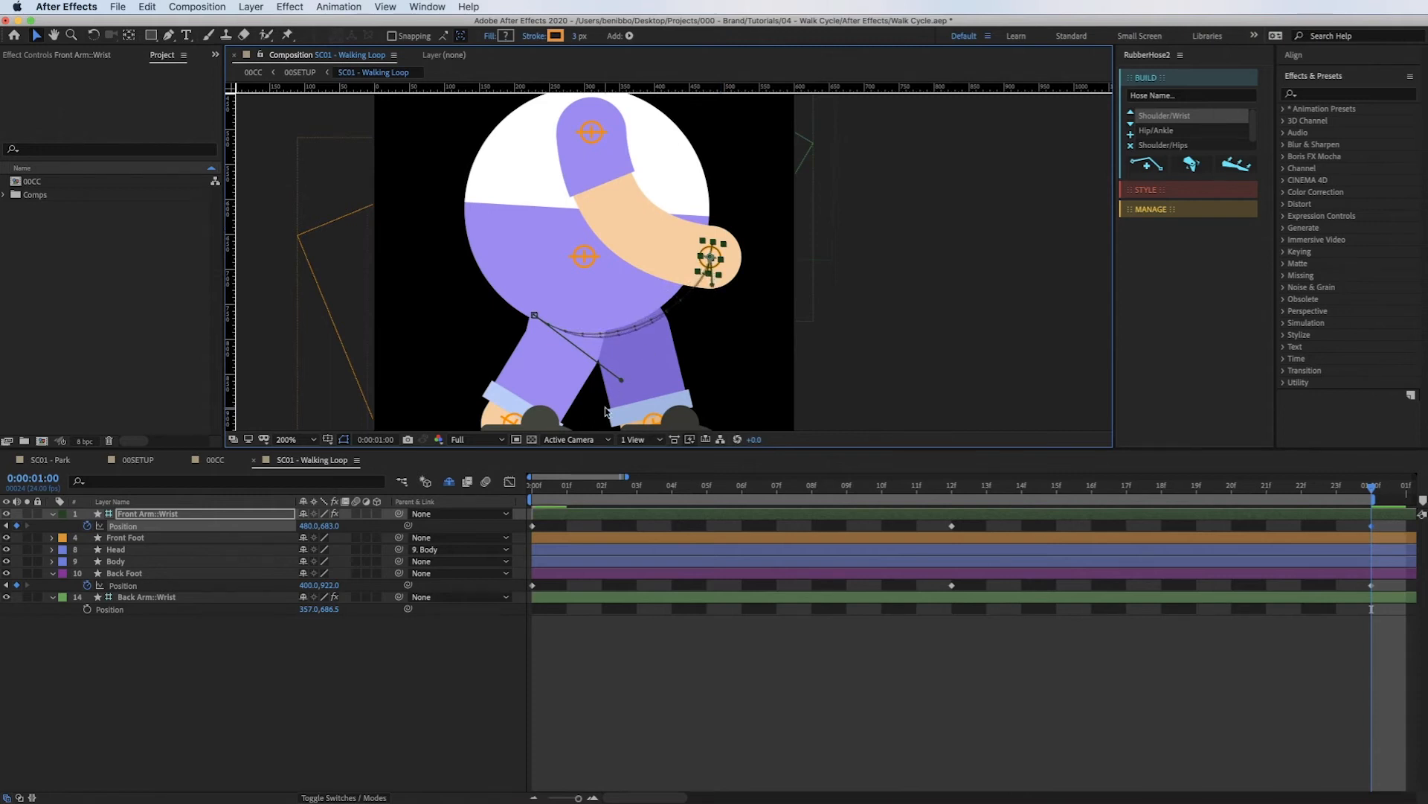
{"action": "left_click_drag", "start_coordinate": [622, 379], "coordinate": [613, 369]}
{"action": "key", "text": "comma"}
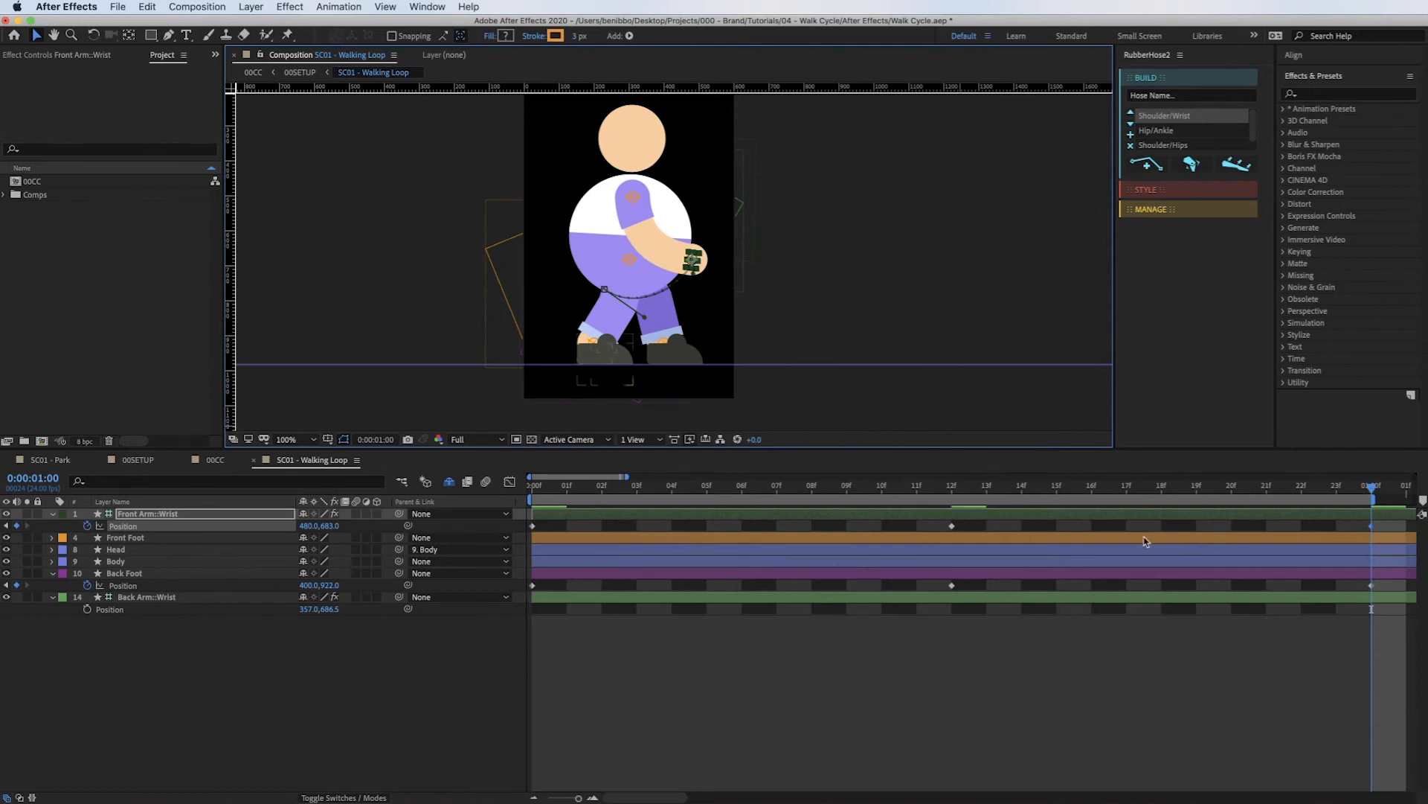
{"action": "key", "text": "Home"}
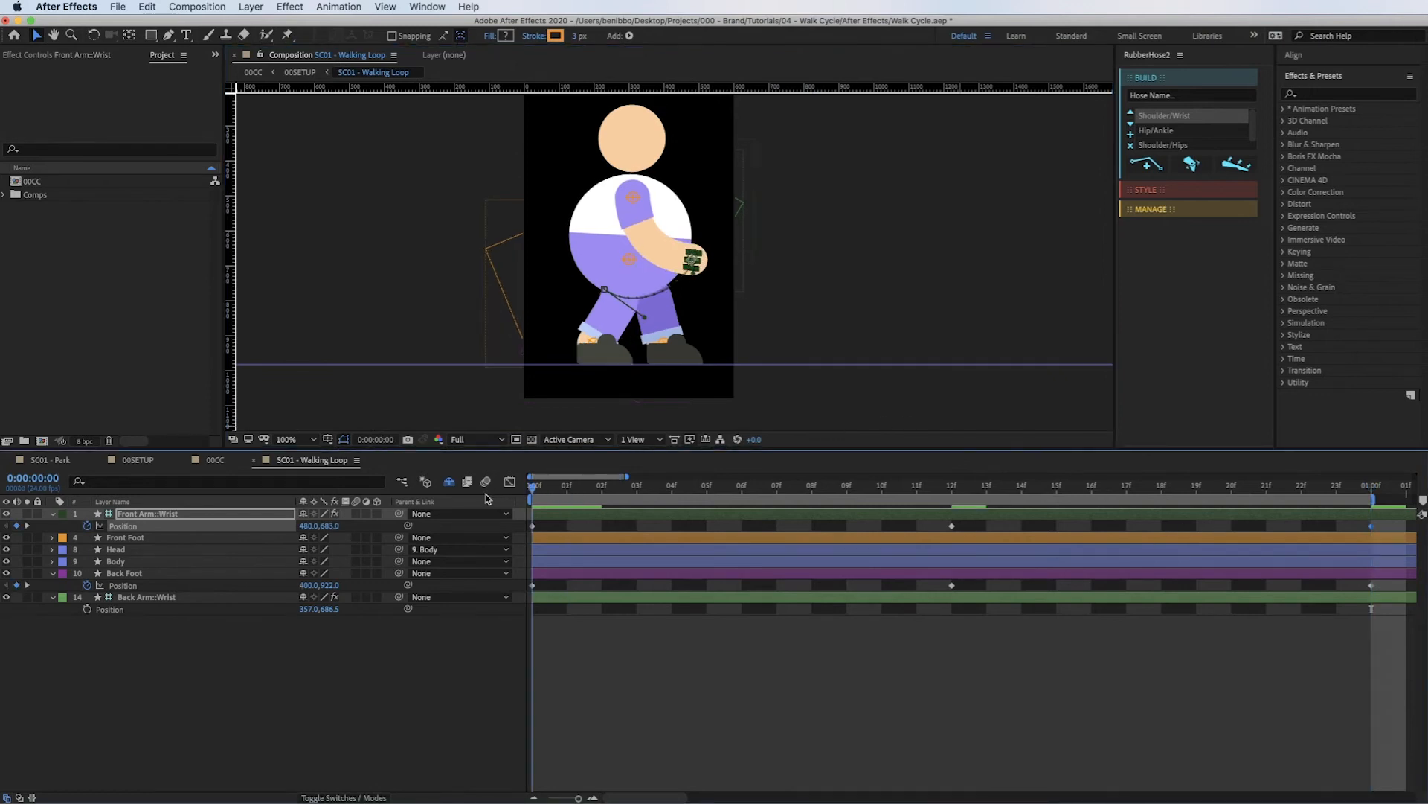
{"action": "key", "text": "space"}
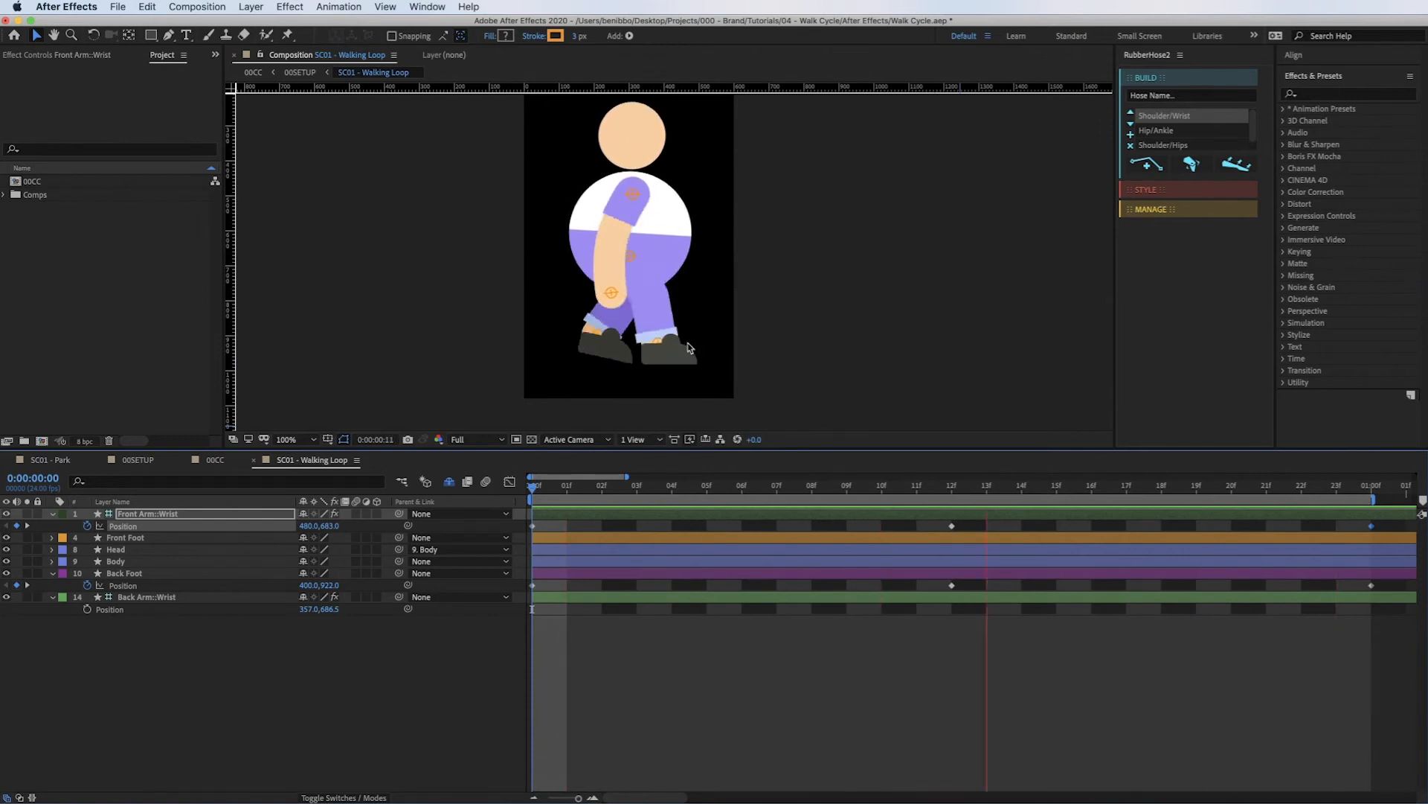
{"action": "key", "text": "space"}
At frame 12, raise and pull back the Front Arm wrist controller to Position 208, 725.
{"action": "left_click", "coordinate": [952, 489]}
{"action": "left_click", "coordinate": [952, 525]}
{"action": "key", "text": "shift+Left"}
{"action": "key", "text": "shift+Up"}
{"action": "key", "text": "shift+Left"}
{"action": "key", "text": "shift+Up"}
{"action": "key", "text": "shift+Up"}
{"action": "key", "text": "shift+Up"}
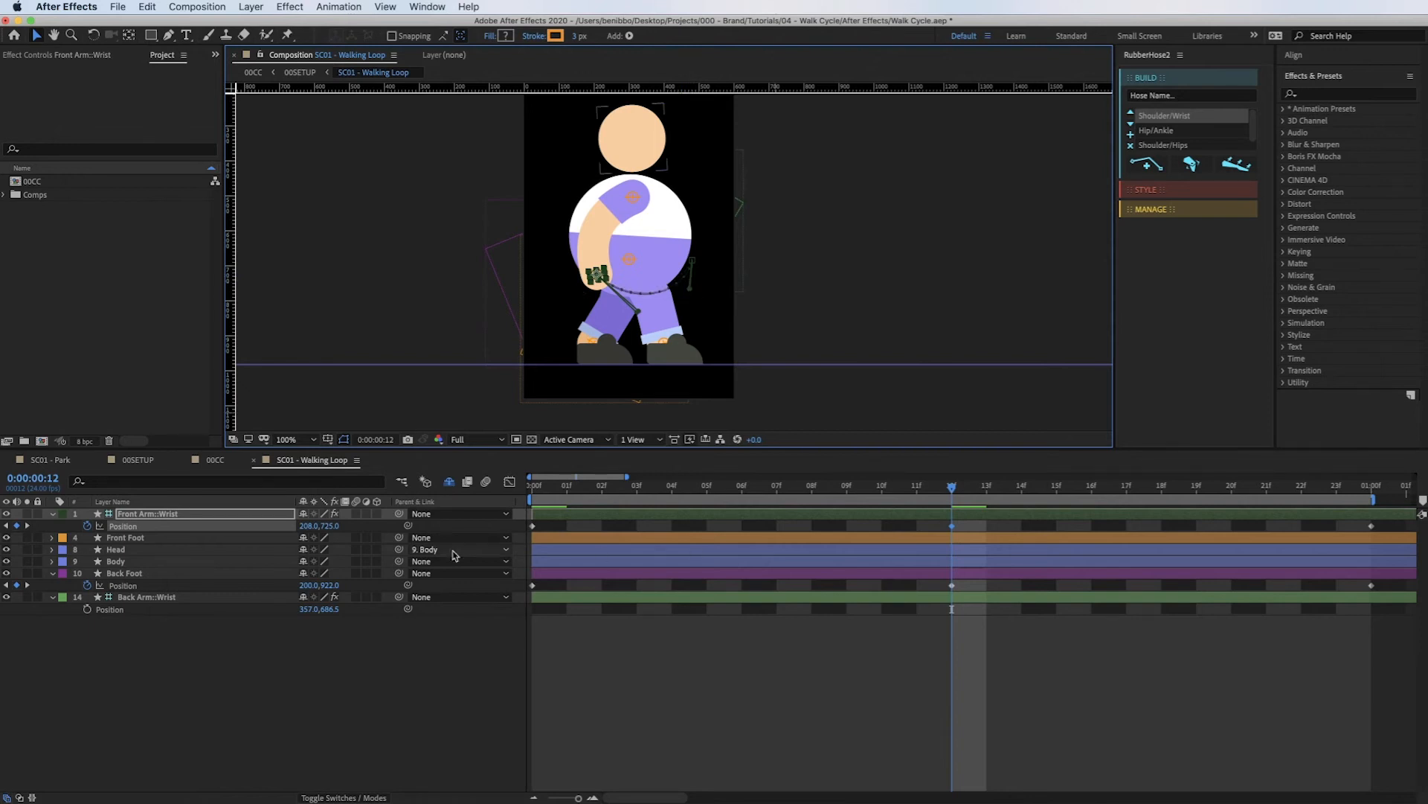
Steepen the motion path tangent at the Front Arm's rear swing point and preview the loop from frame 0.
{"action": "left_click", "coordinate": [534, 491]}
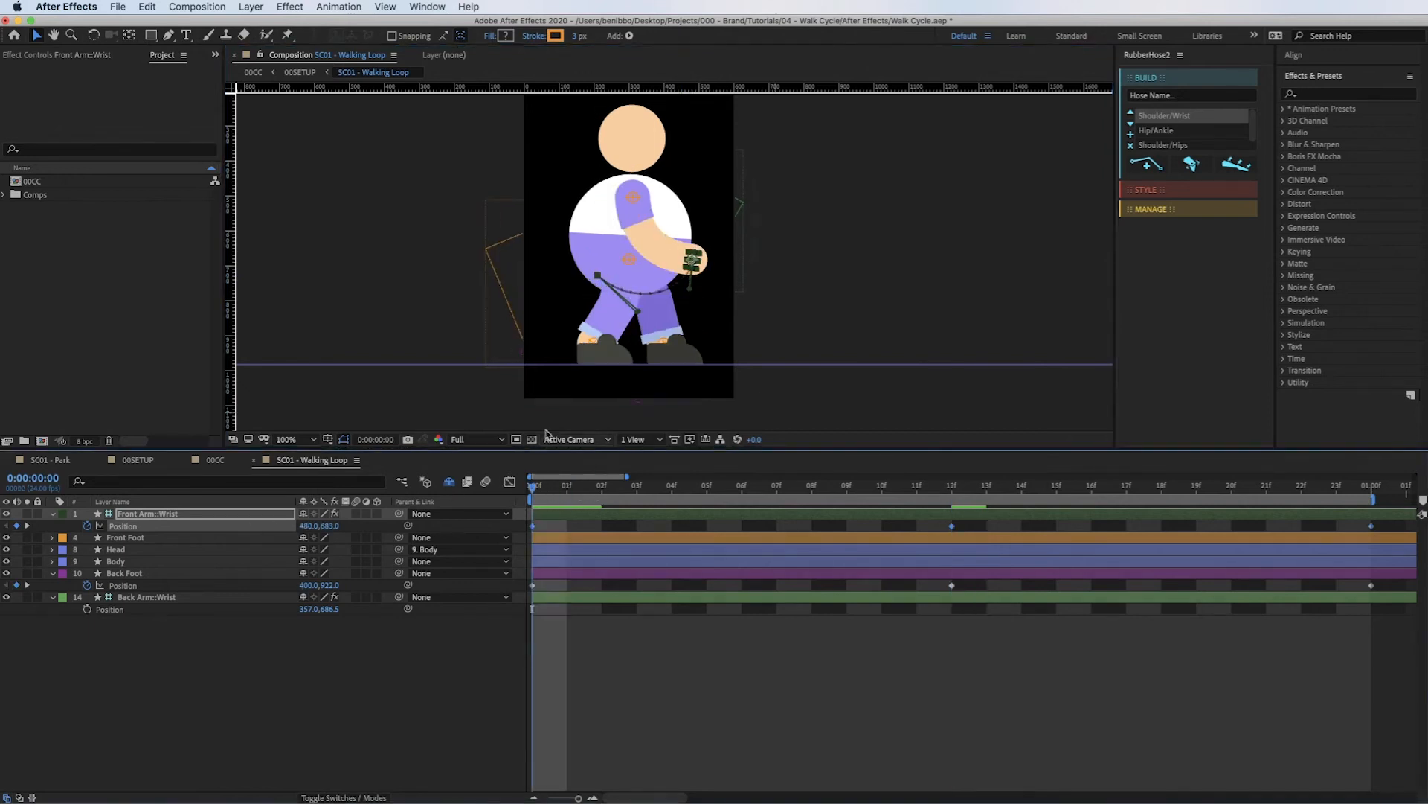
{"action": "left_click", "coordinate": [631, 319]}
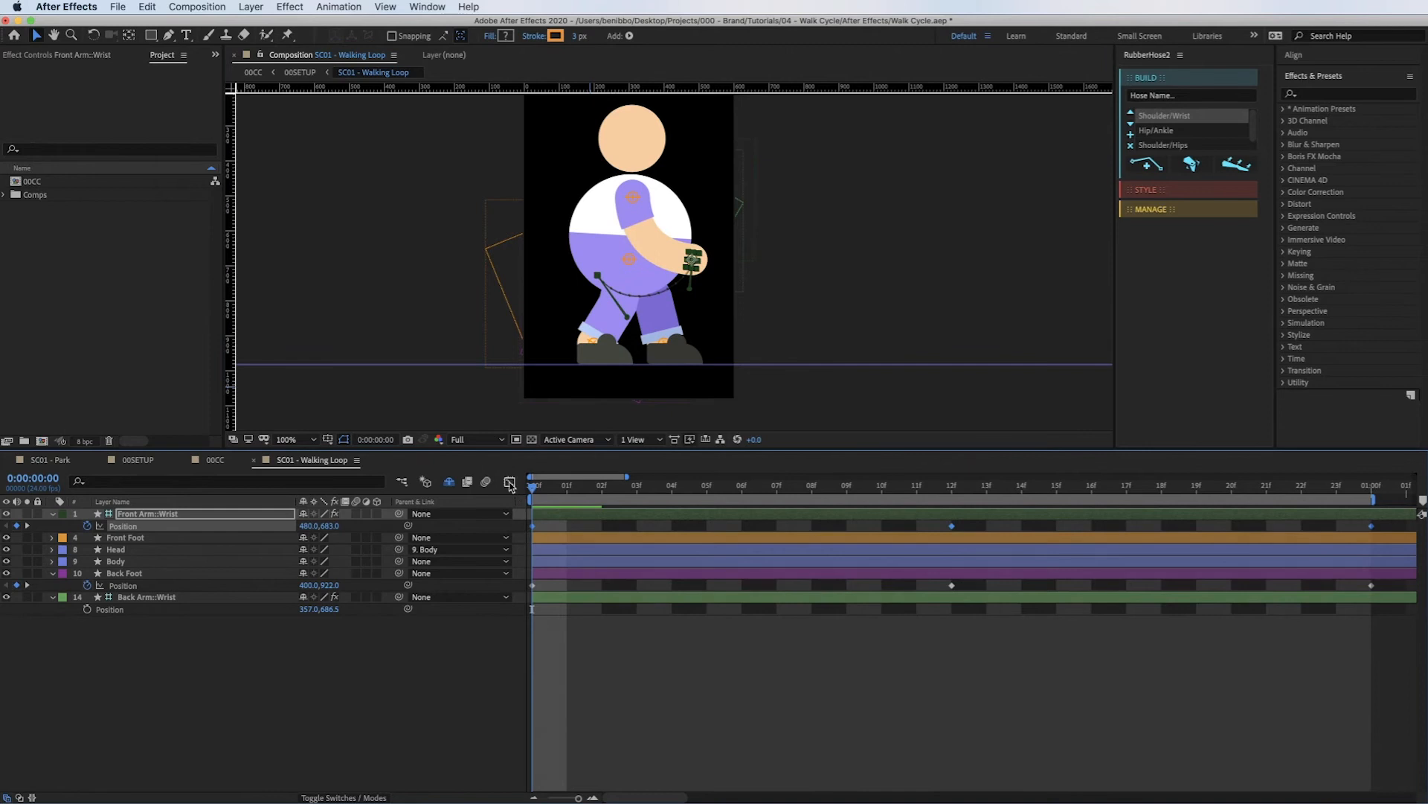
{"action": "key", "text": "space"}
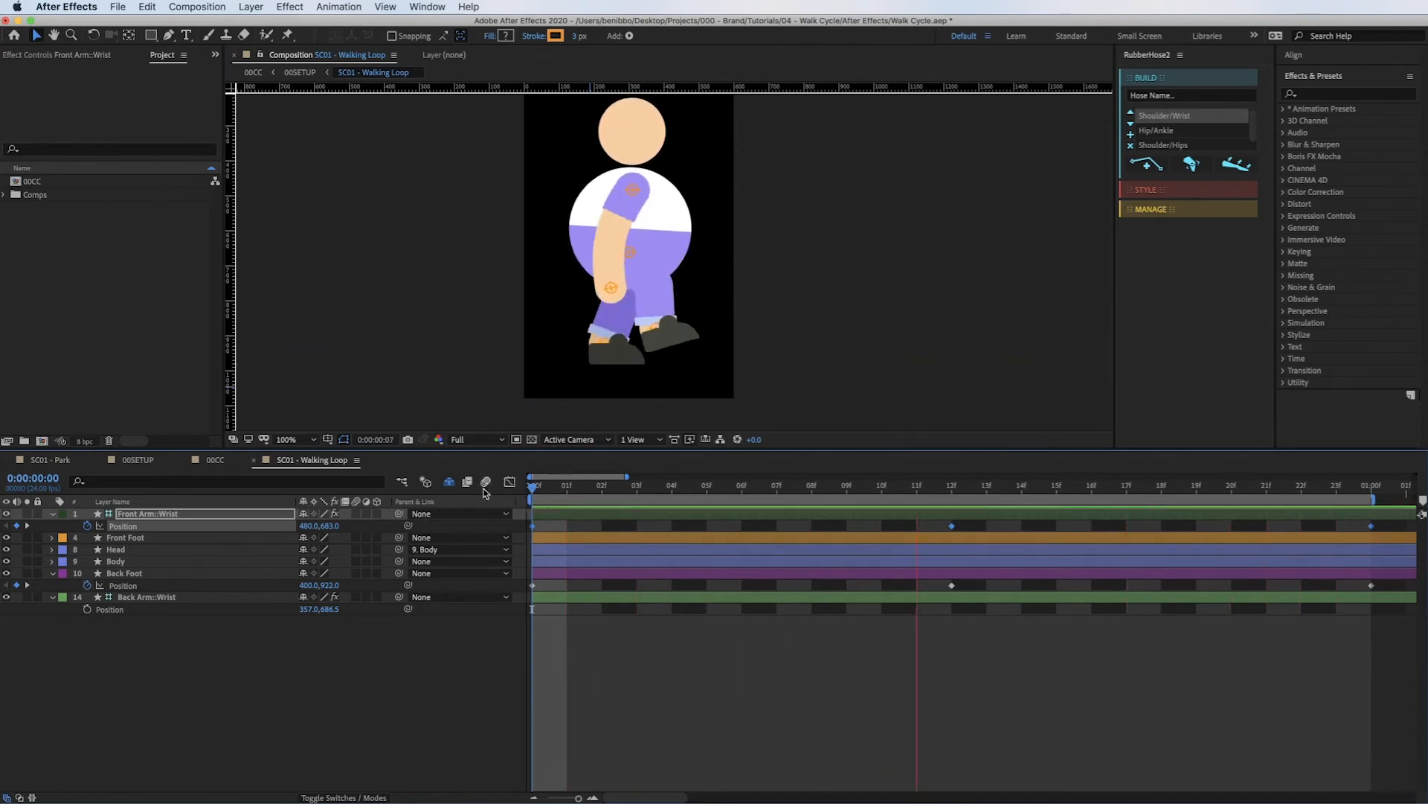
Easy-ease the Front Arm wrist's three Position keyframes with 50% incoming and outgoing influence, and preview the swing.
{"action": "left_click", "coordinate": [138, 532]}
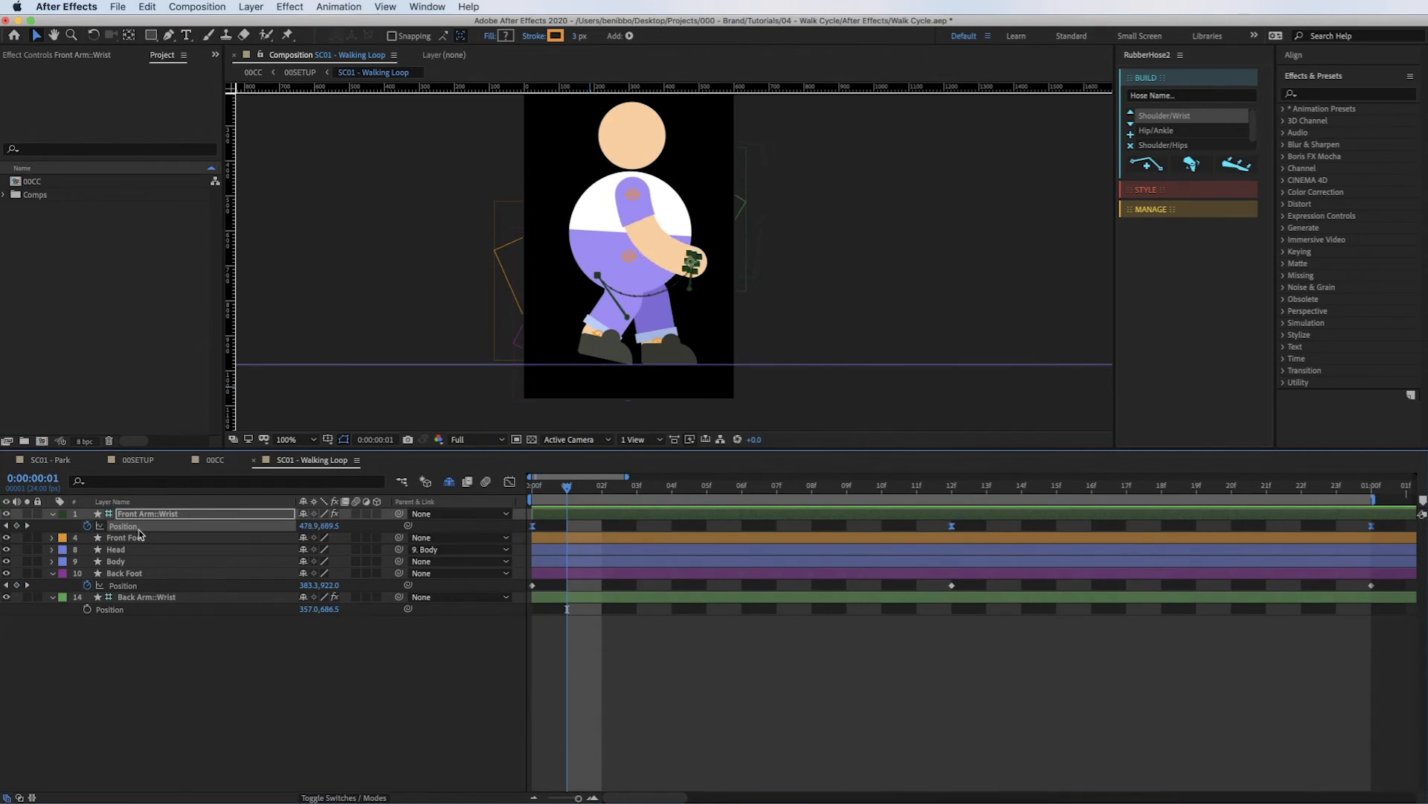
{"action": "left_click", "coordinate": [533, 488]}
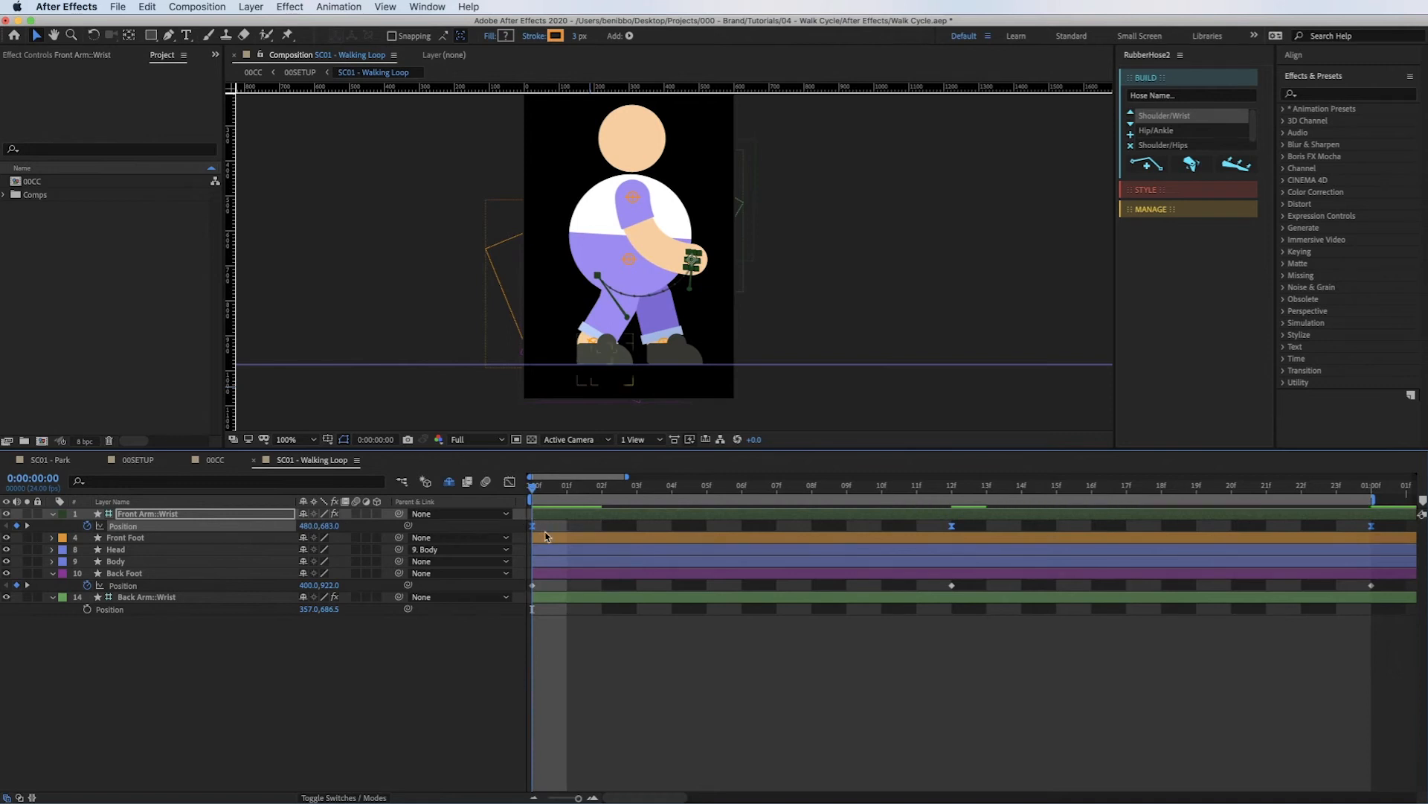
{"action": "key", "text": "super+shift+k"}
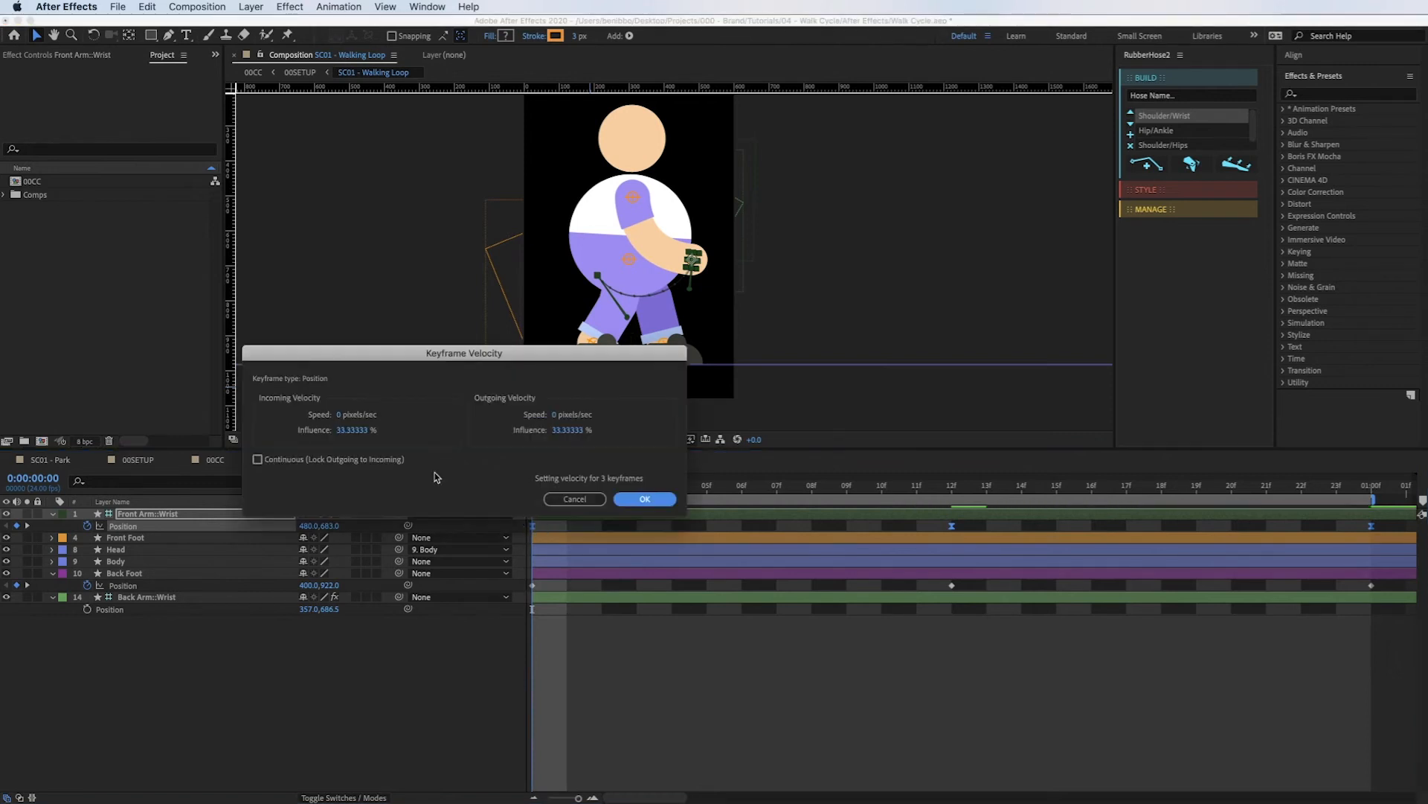
{"action": "left_click", "coordinate": [341, 430]}
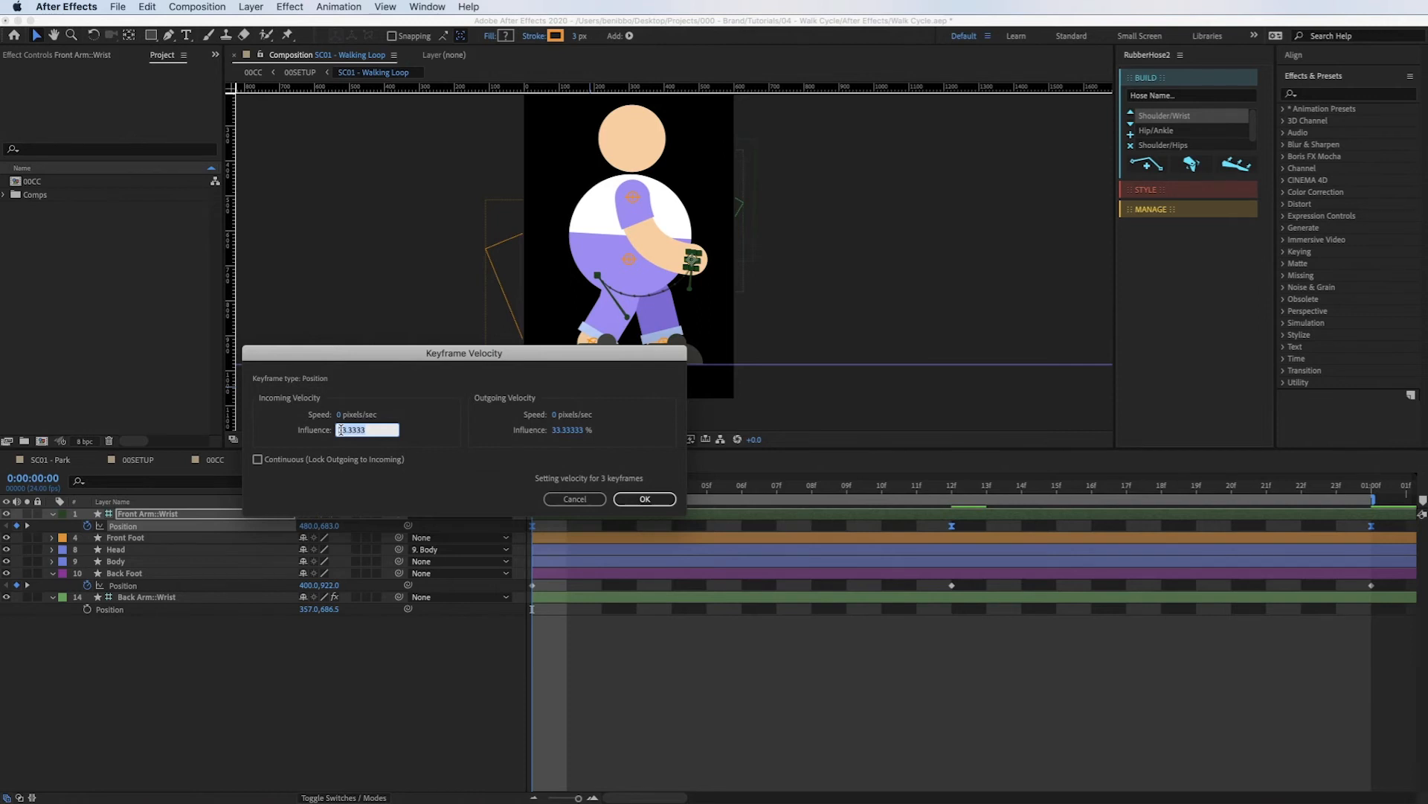
{"action": "type", "text": "50"}
{"action": "key", "text": "Tab"}
{"action": "key", "text": "Tab"}
{"action": "type", "text": "50"}
{"action": "key", "text": "Return"}
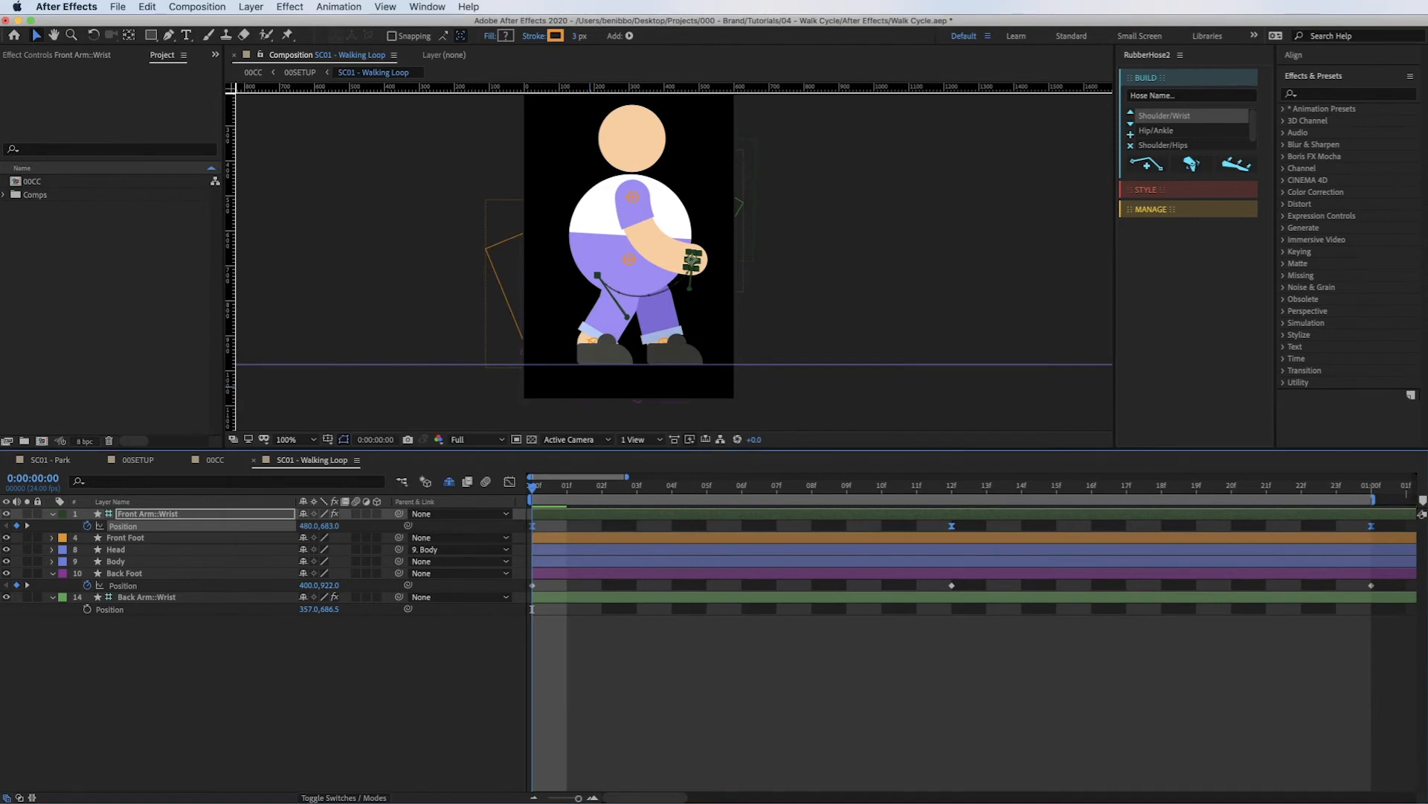
{"action": "key", "text": "space"}
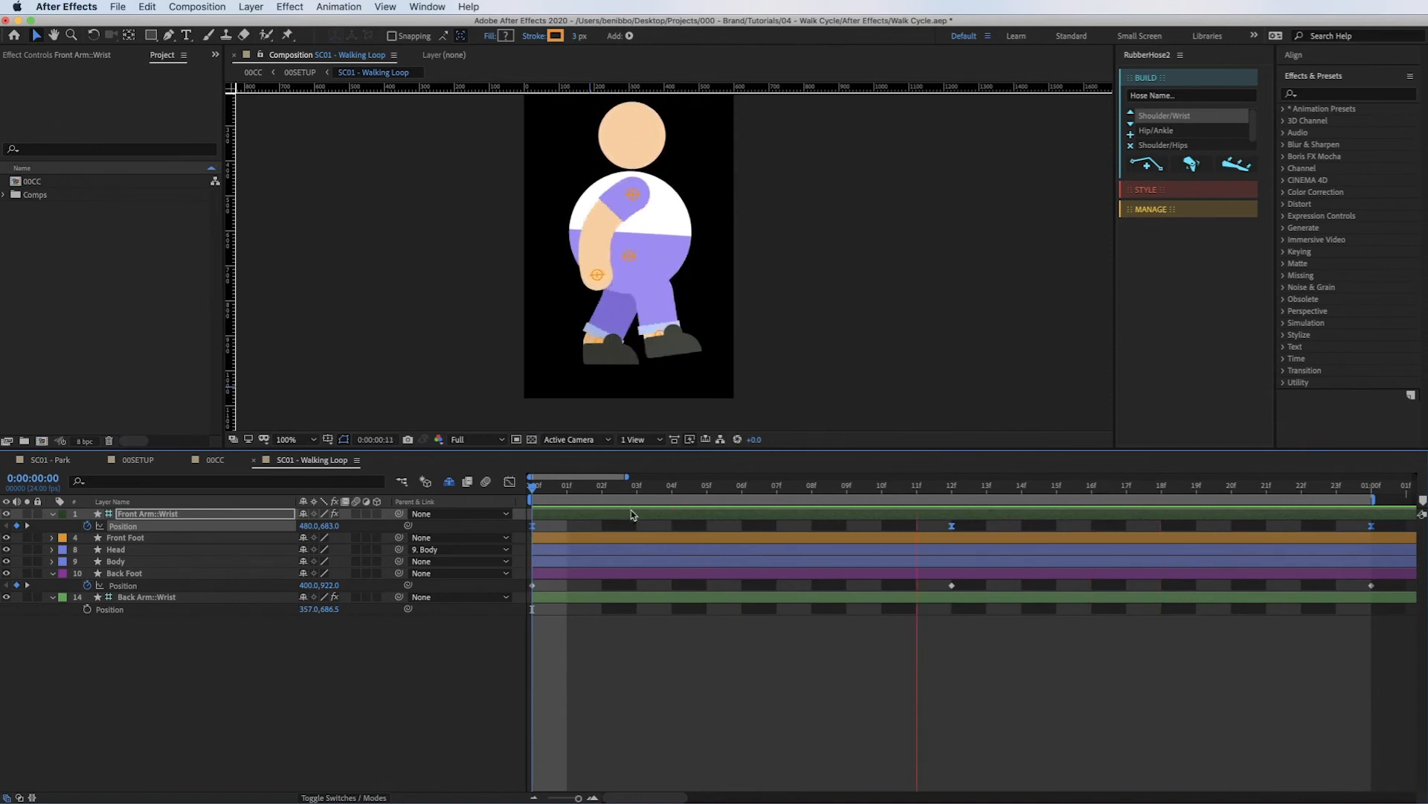
{"action": "key", "text": "space"}
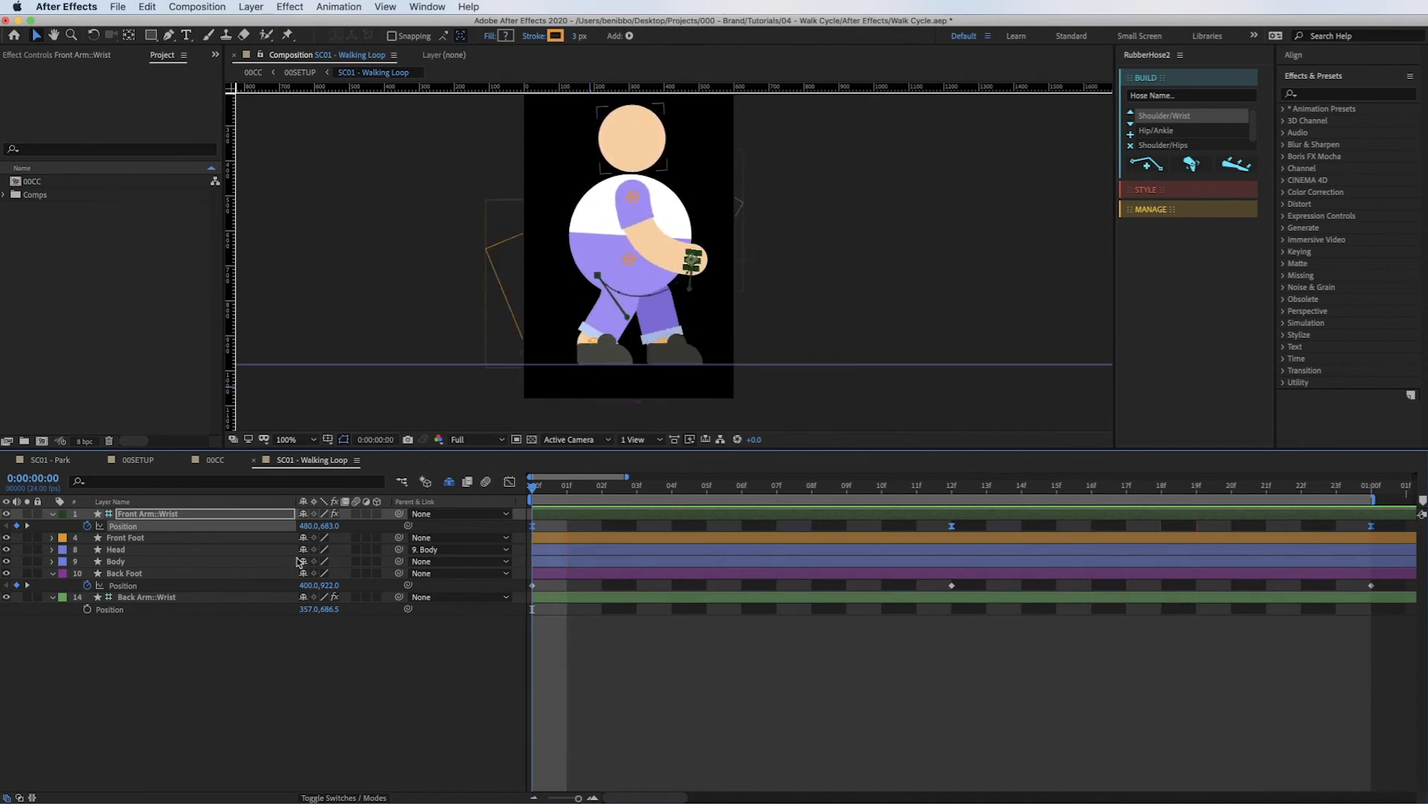
Copy the Front Arm wrist's Position keyframes to the Back Arm wrist controller's Position at frame 0.
{"action": "left_click", "coordinate": [552, 492]}
{"action": "left_click_drag", "start_coordinate": [553, 492], "coordinate": [528, 491]}
{"action": "left_click", "coordinate": [151, 599]}
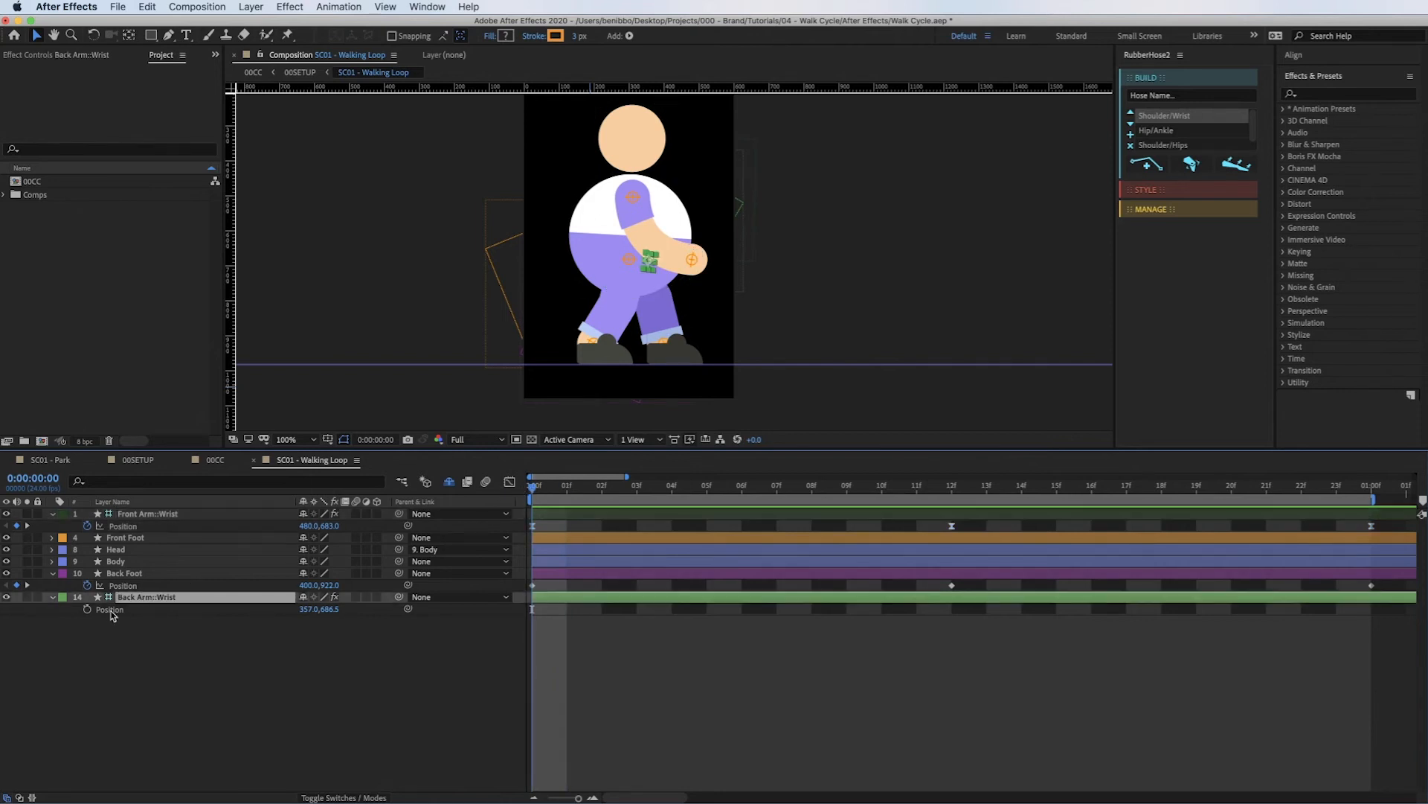
{"action": "left_click", "coordinate": [123, 610]}
{"action": "key", "text": "super+v"}
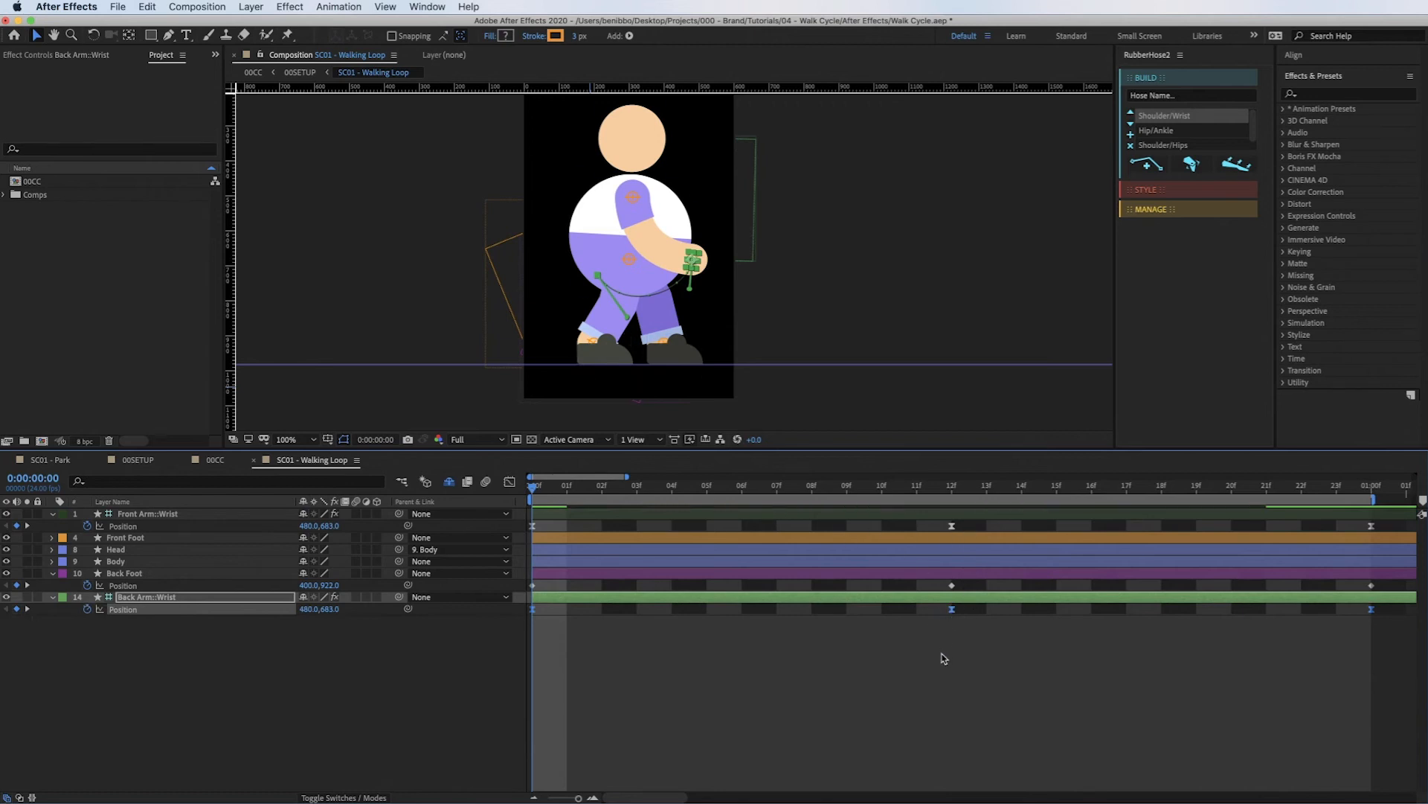
Shift the Back Arm wrist's Position keyframes 12 frames earlier so the rear swing pose falls on frame 0.
{"action": "mouse_move", "coordinate": [954, 615]}
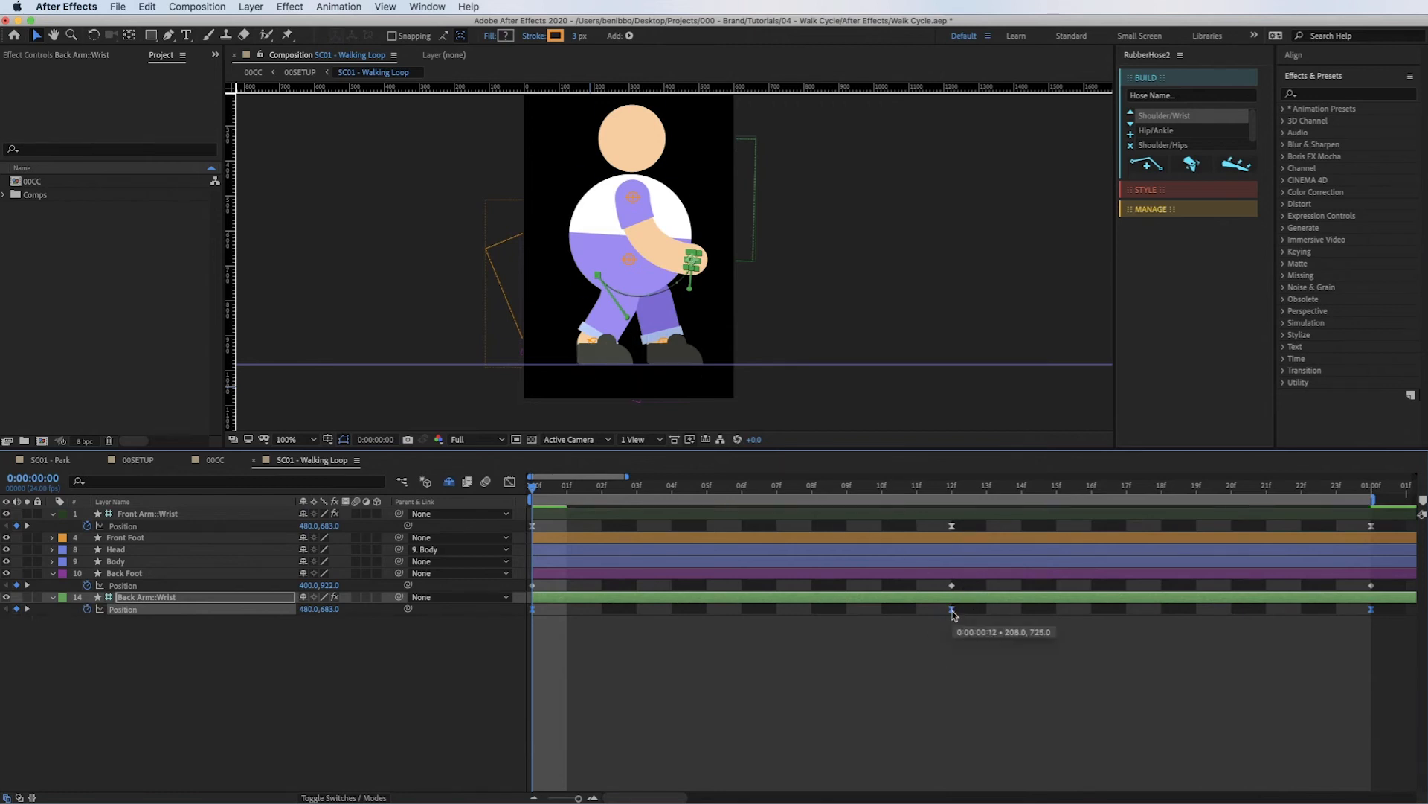
{"action": "left_click_drag", "start_coordinate": [950, 615], "coordinate": [548, 621]}
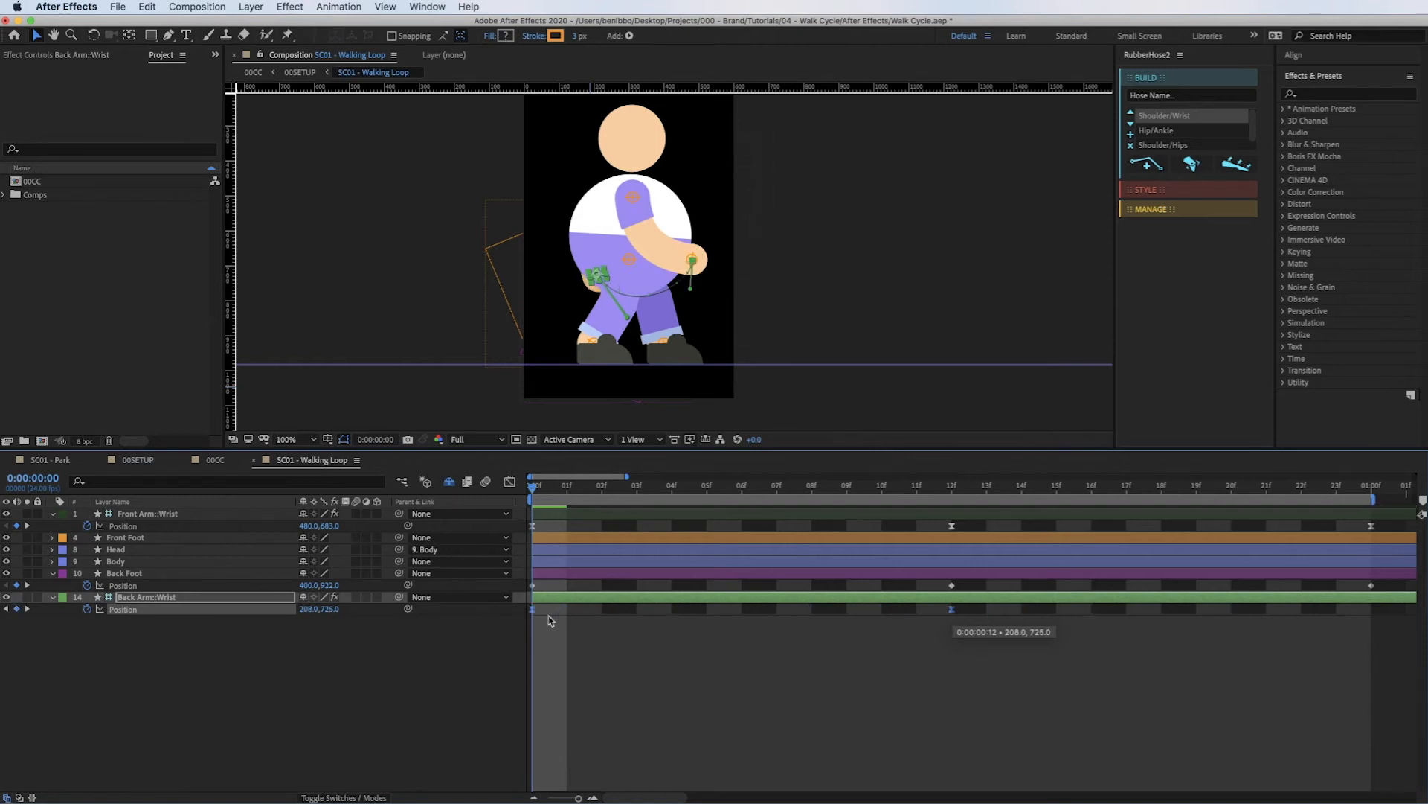
{"action": "left_click", "coordinate": [537, 616]}
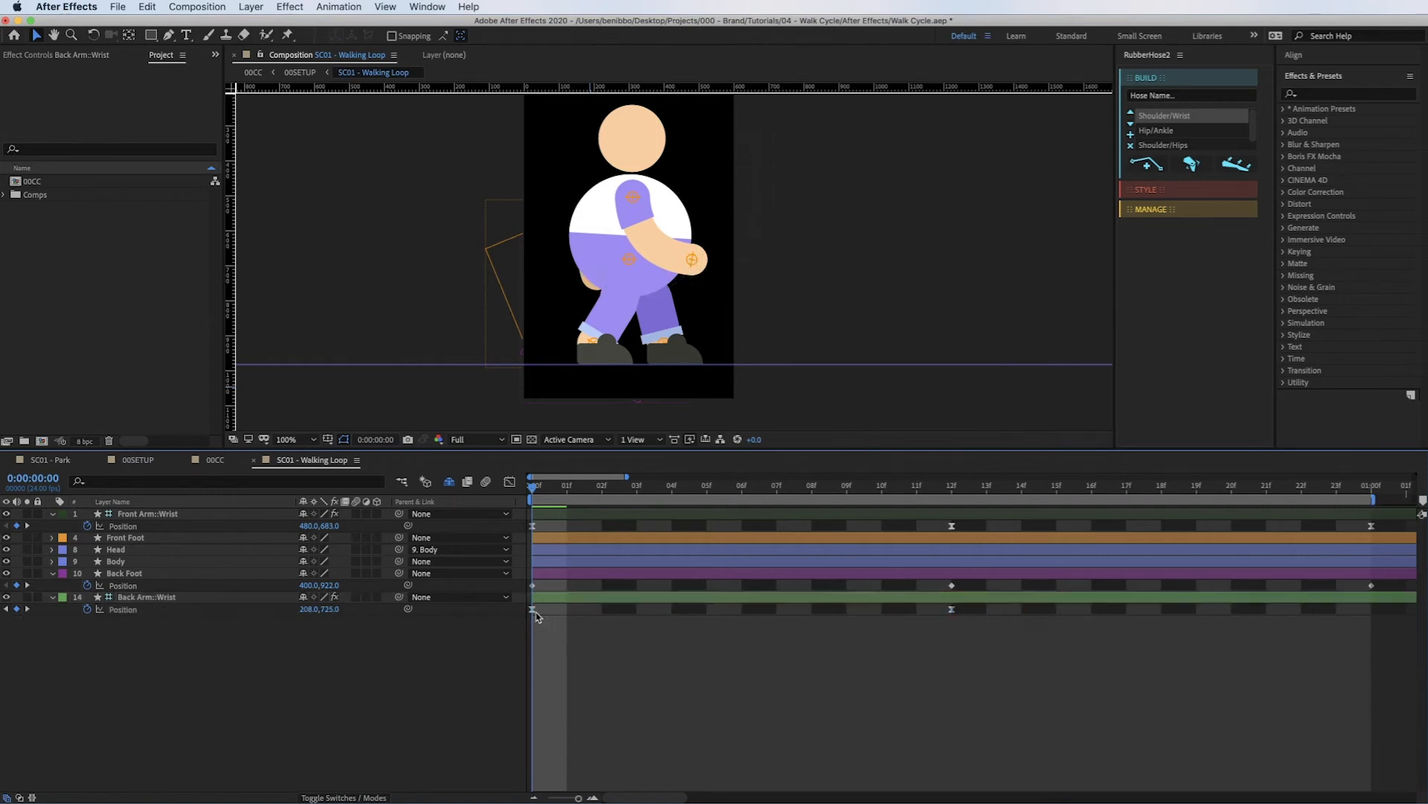
Copy the Back Arm wrist's frame 0 Position keyframe to frame 24 and preview both arms swinging.
{"action": "left_click", "coordinate": [533, 610]}
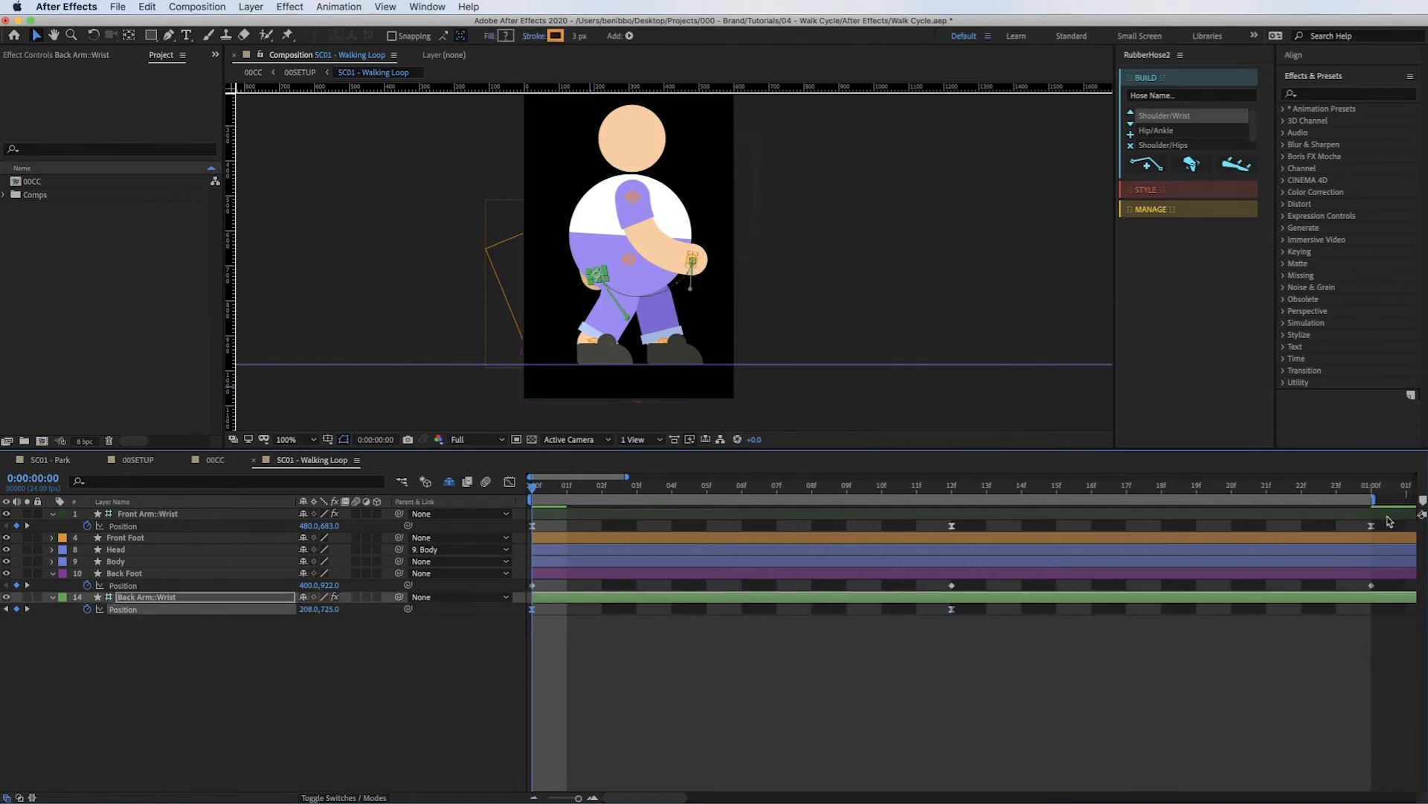
{"action": "left_click", "coordinate": [1371, 494]}
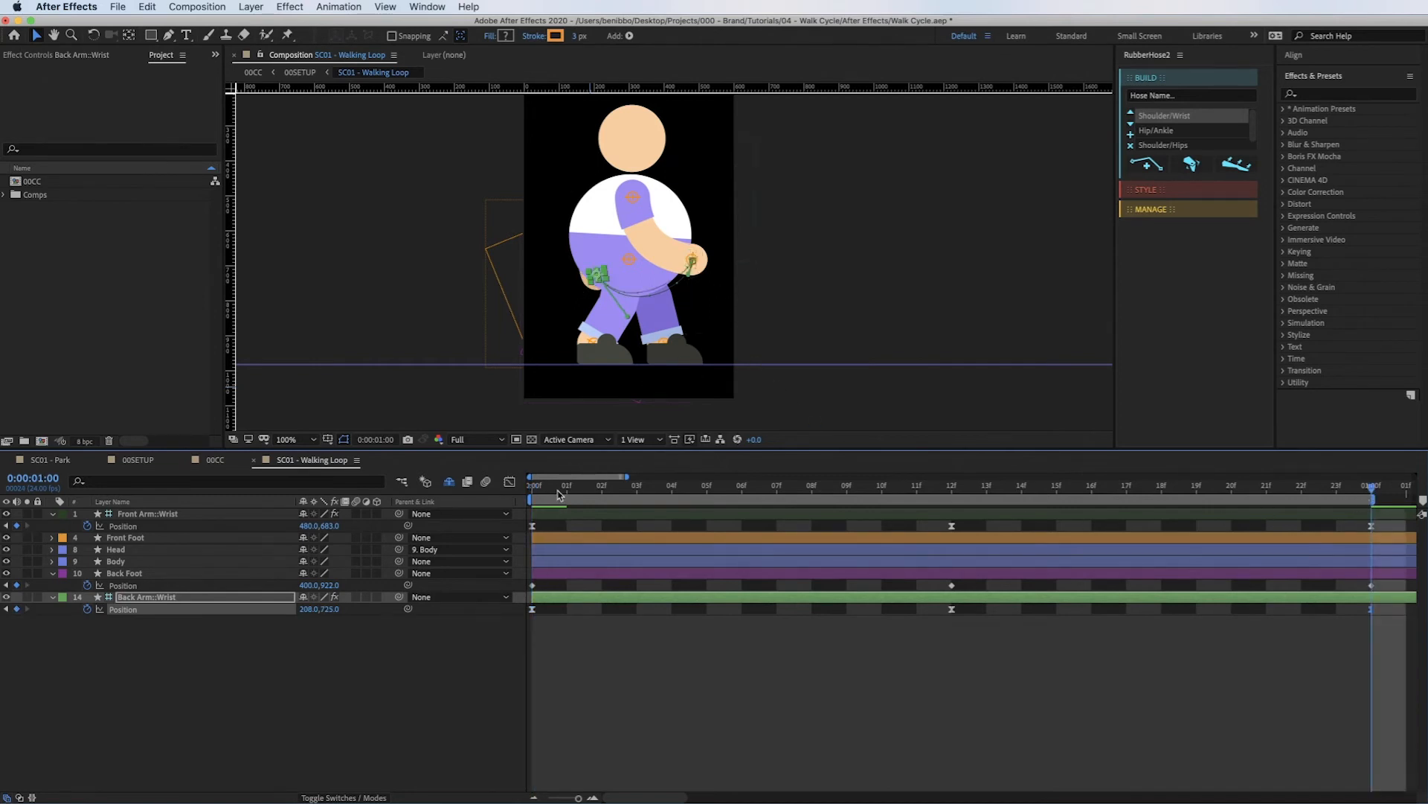
{"action": "key", "text": "Home"}
{"action": "key", "text": "space"}
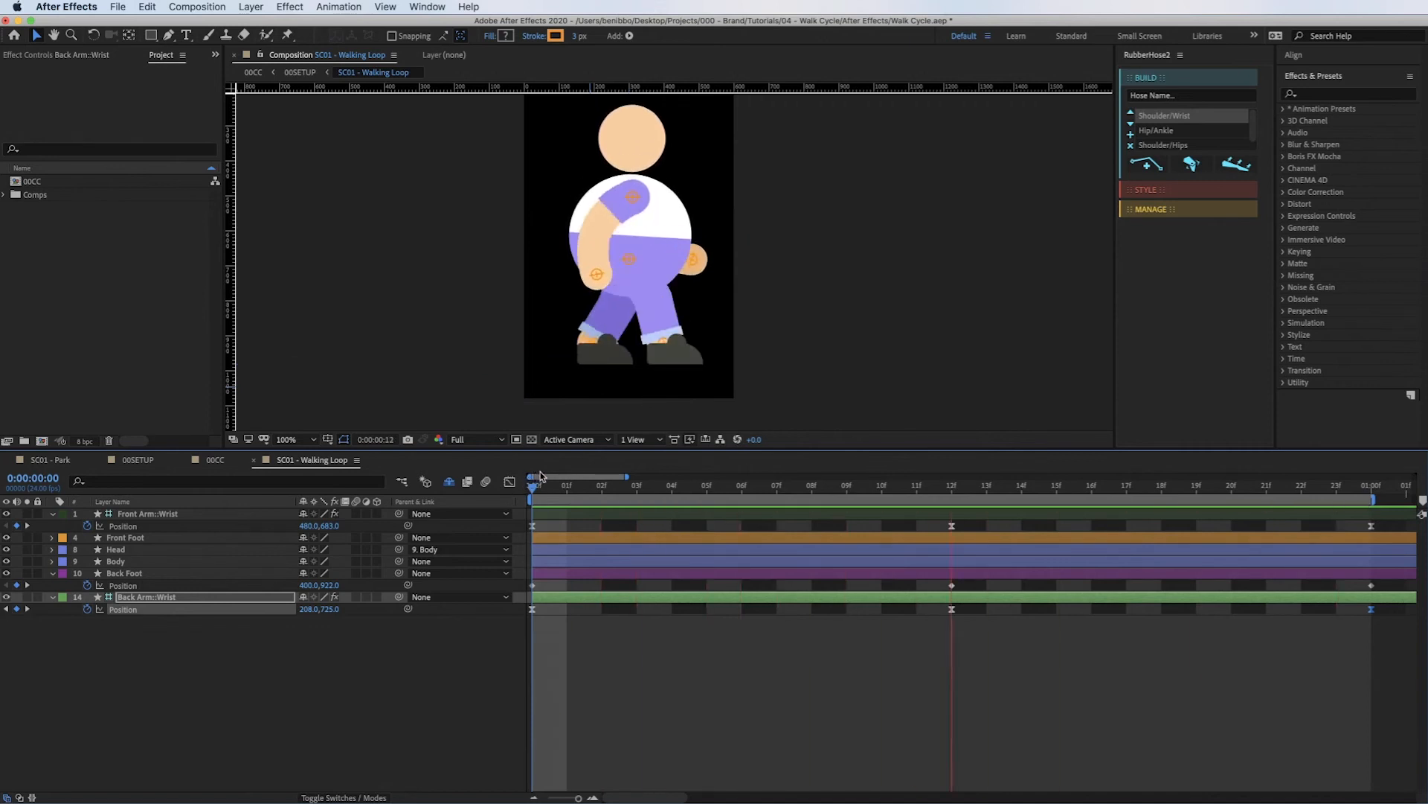
{"action": "key", "text": "space"}
{"action": "key", "text": "space"}
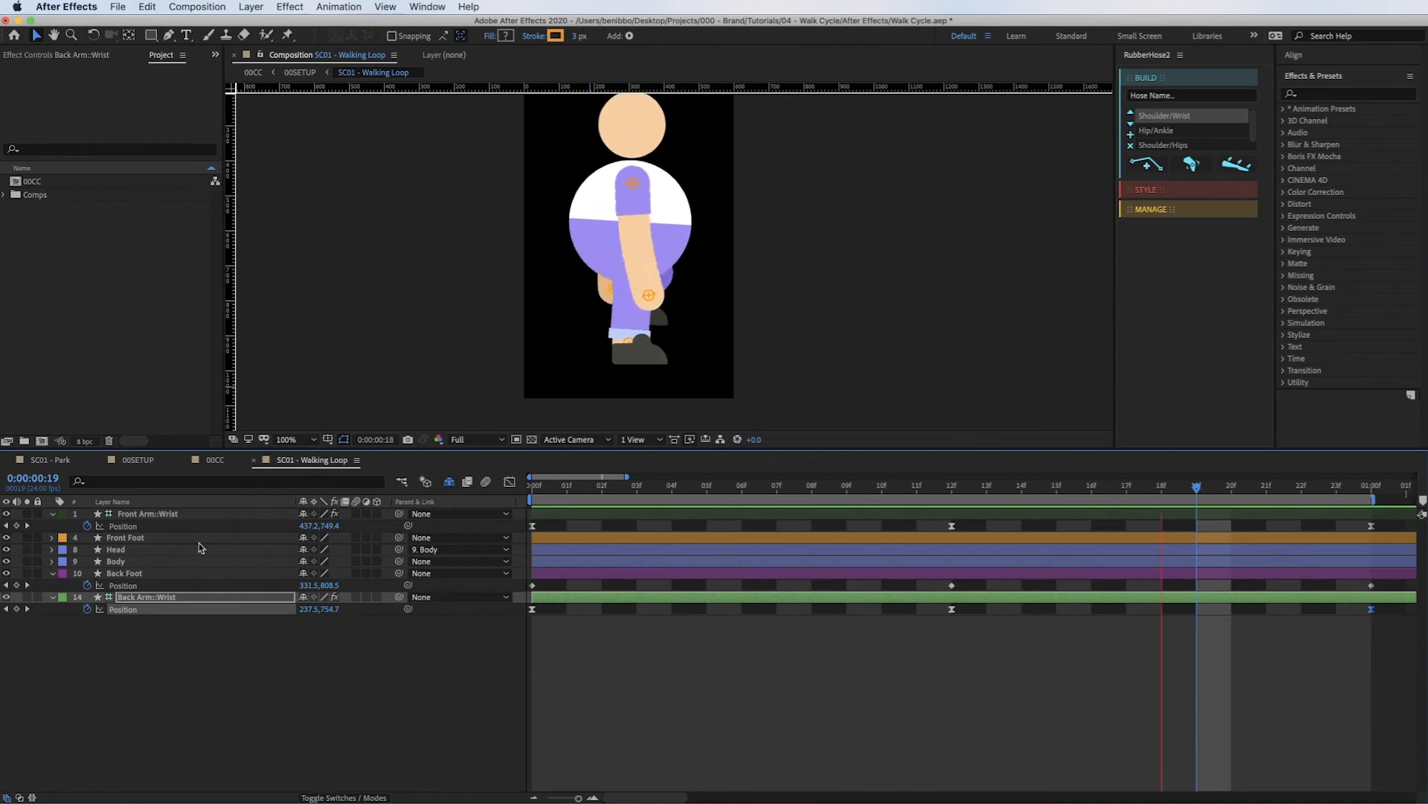
{"action": "key", "text": "space"}
Collapse the open layer properties and reset the Body layer's Rotation to 0°.
{"action": "left_click", "coordinate": [51, 513]}
{"action": "left_click", "coordinate": [52, 561]}
{"action": "left_click", "coordinate": [51, 573]}
{"action": "left_click", "coordinate": [116, 550]}
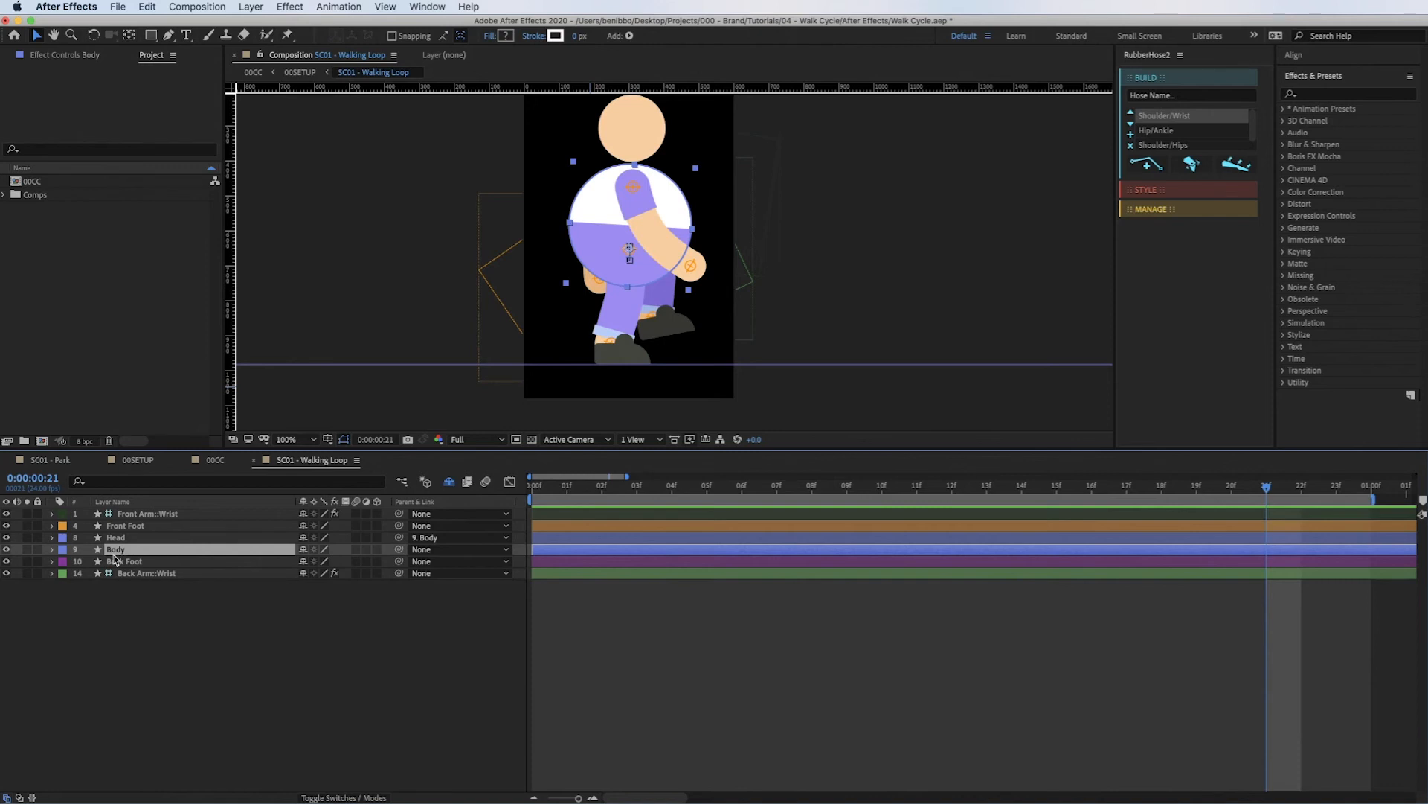
{"action": "key", "text": "r"}
{"action": "left_click", "coordinate": [319, 561]}
{"action": "type", "text": "0"}
{"action": "key", "text": "Return"}
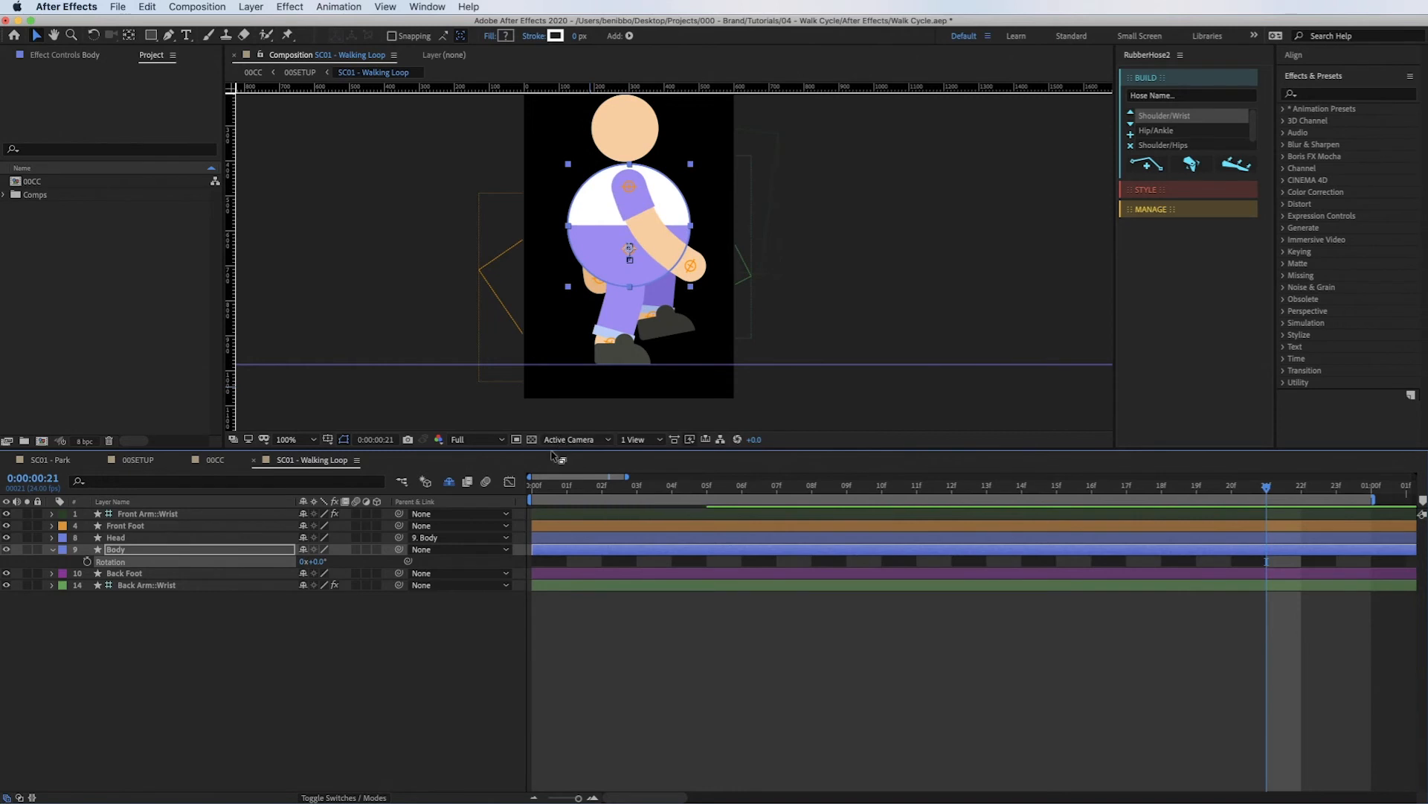
Keyframe the Body's Rotation at frame 0 and reveal its Y Position keyframes as a timing reference.
{"action": "left_click", "coordinate": [533, 488]}
{"action": "left_click_drag", "start_coordinate": [550, 493], "coordinate": [517, 493]}
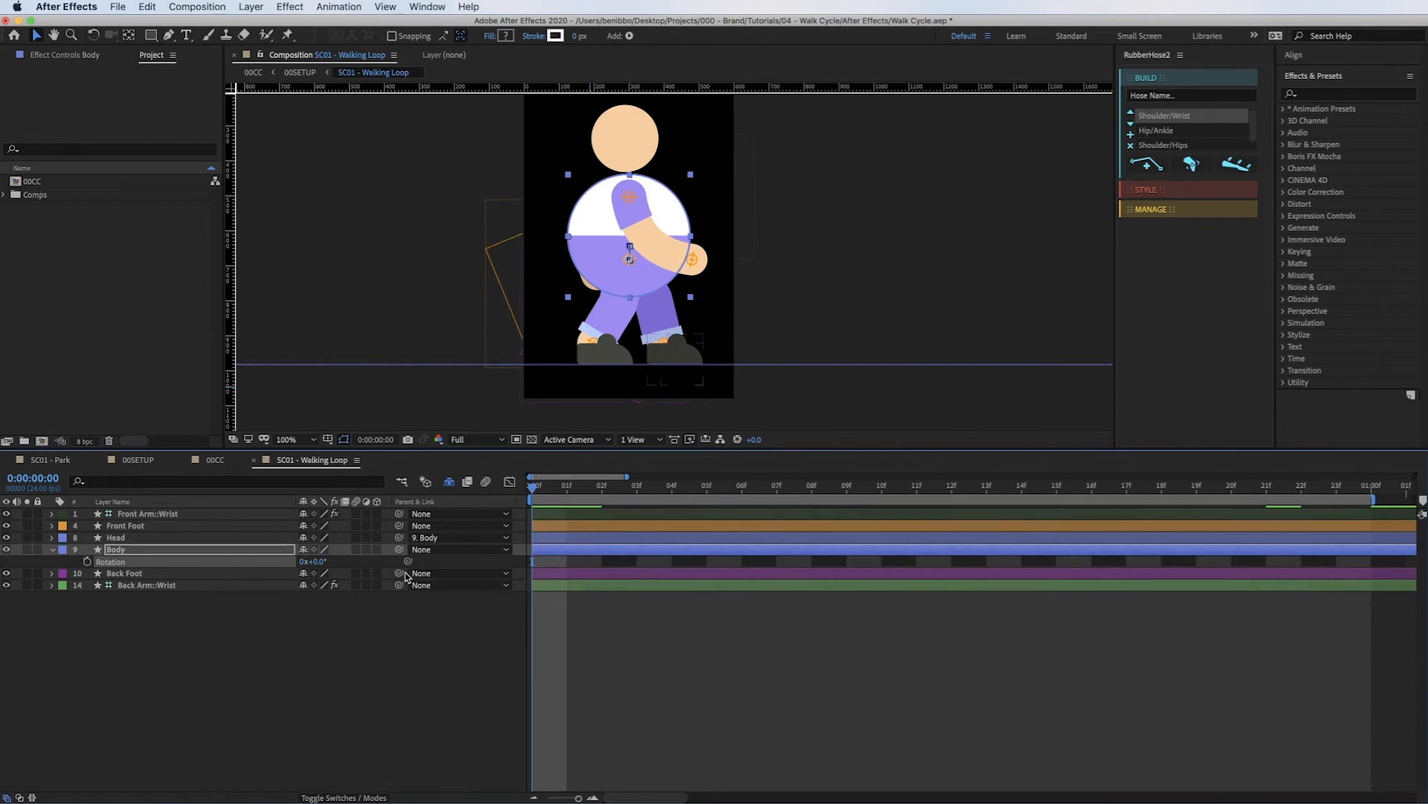
{"action": "left_click", "coordinate": [87, 562]}
{"action": "left_click", "coordinate": [186, 552]}
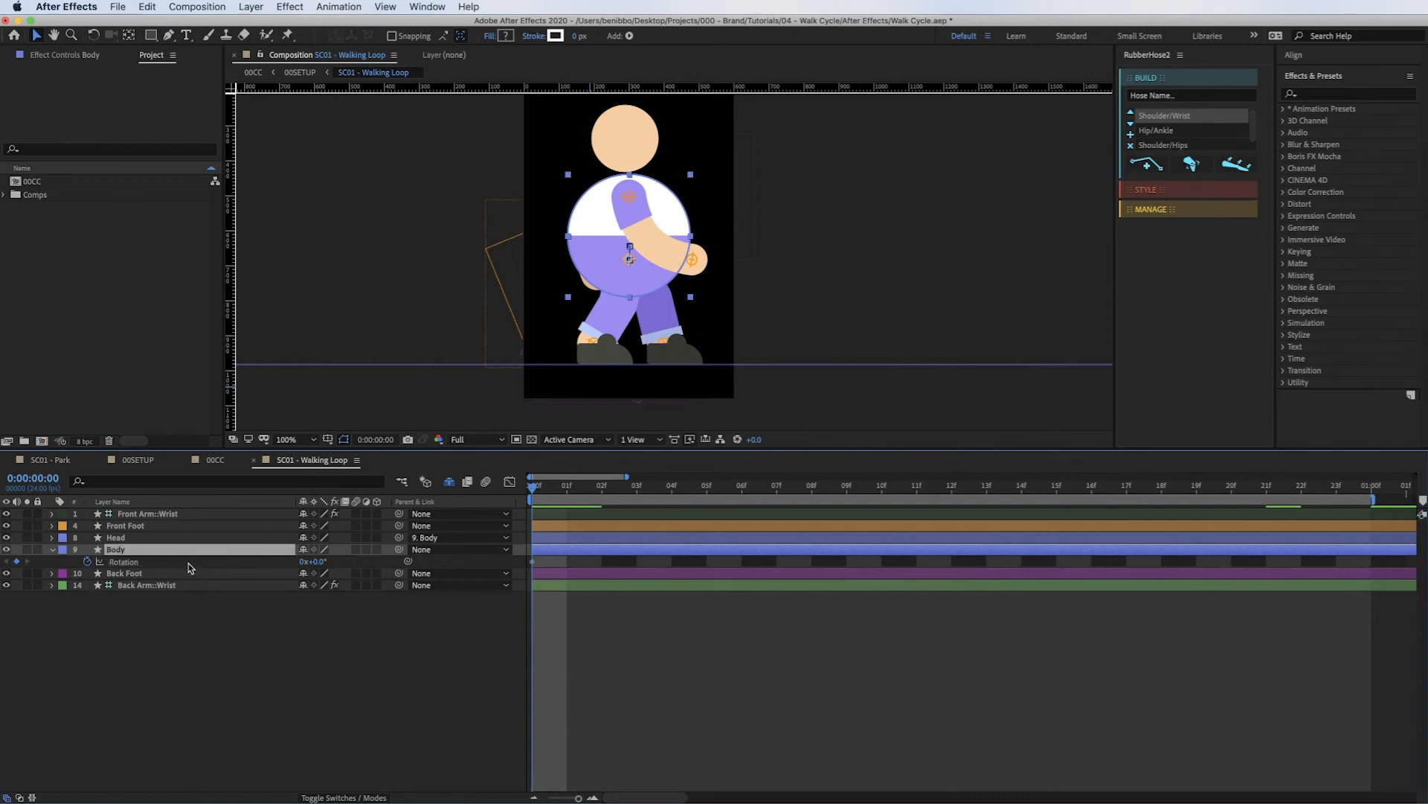
{"action": "key", "text": "super+v"}
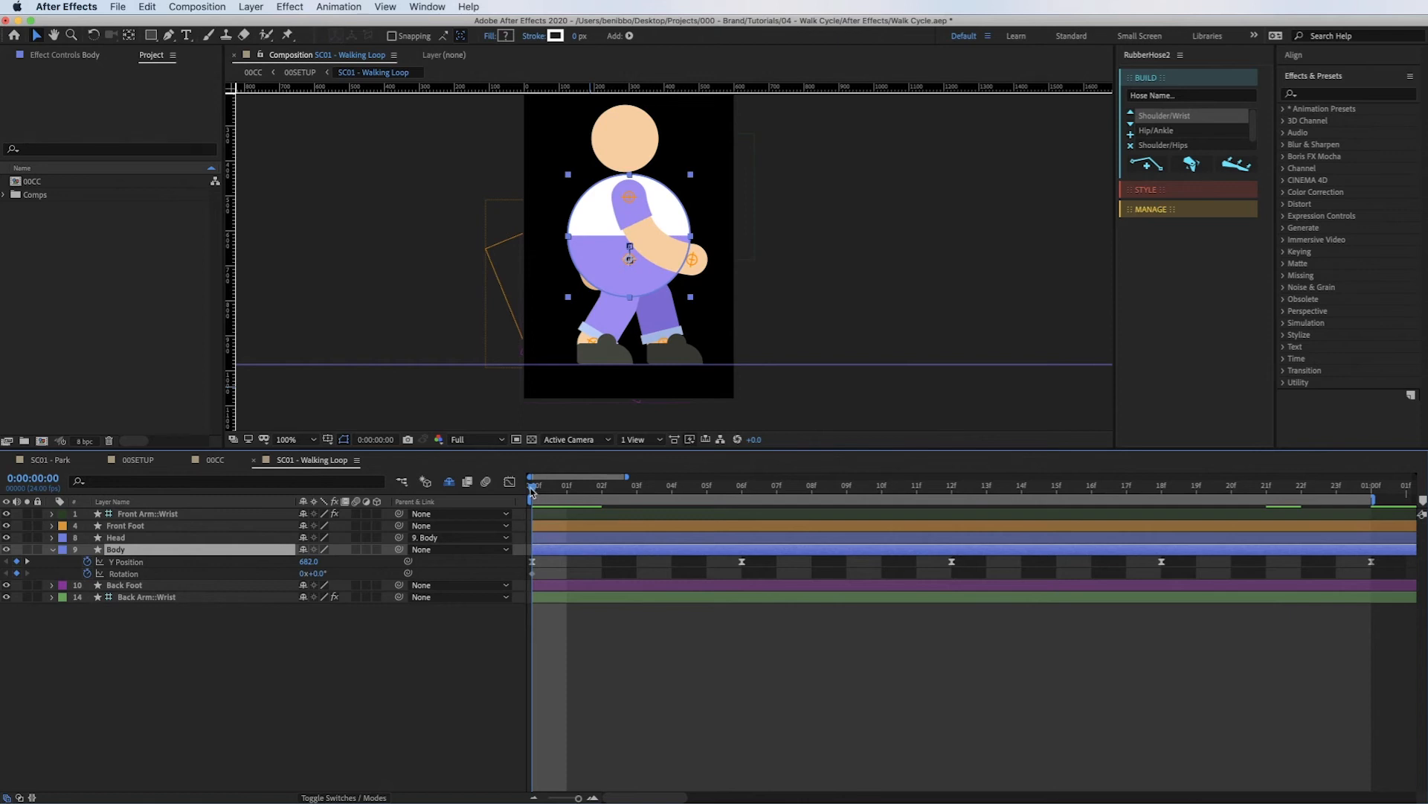
Set the Body's Rotation to -2° at frame 6.
{"action": "left_click_drag", "start_coordinate": [544, 492], "coordinate": [730, 507]}
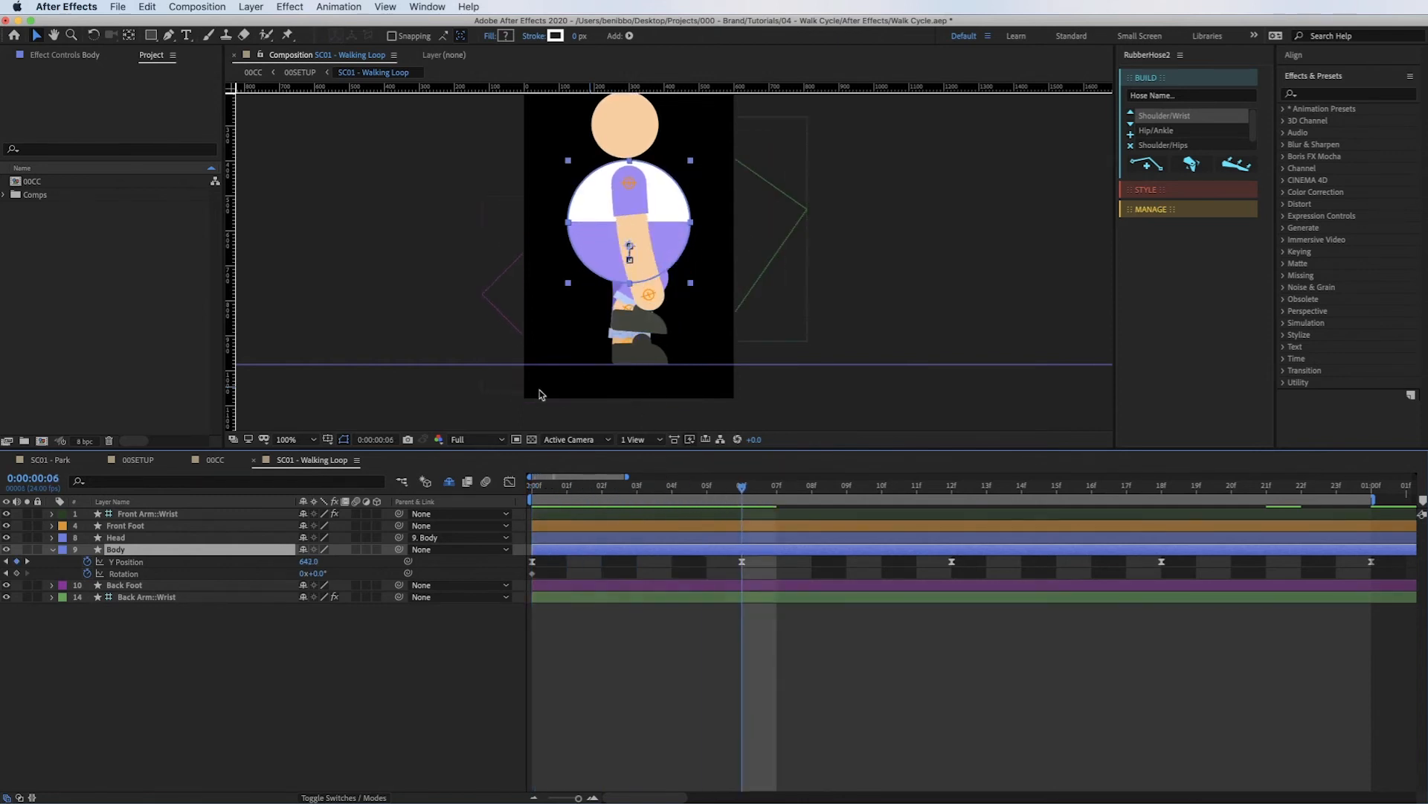
{"action": "left_click", "coordinate": [318, 573]}
{"action": "key", "text": "Return"}
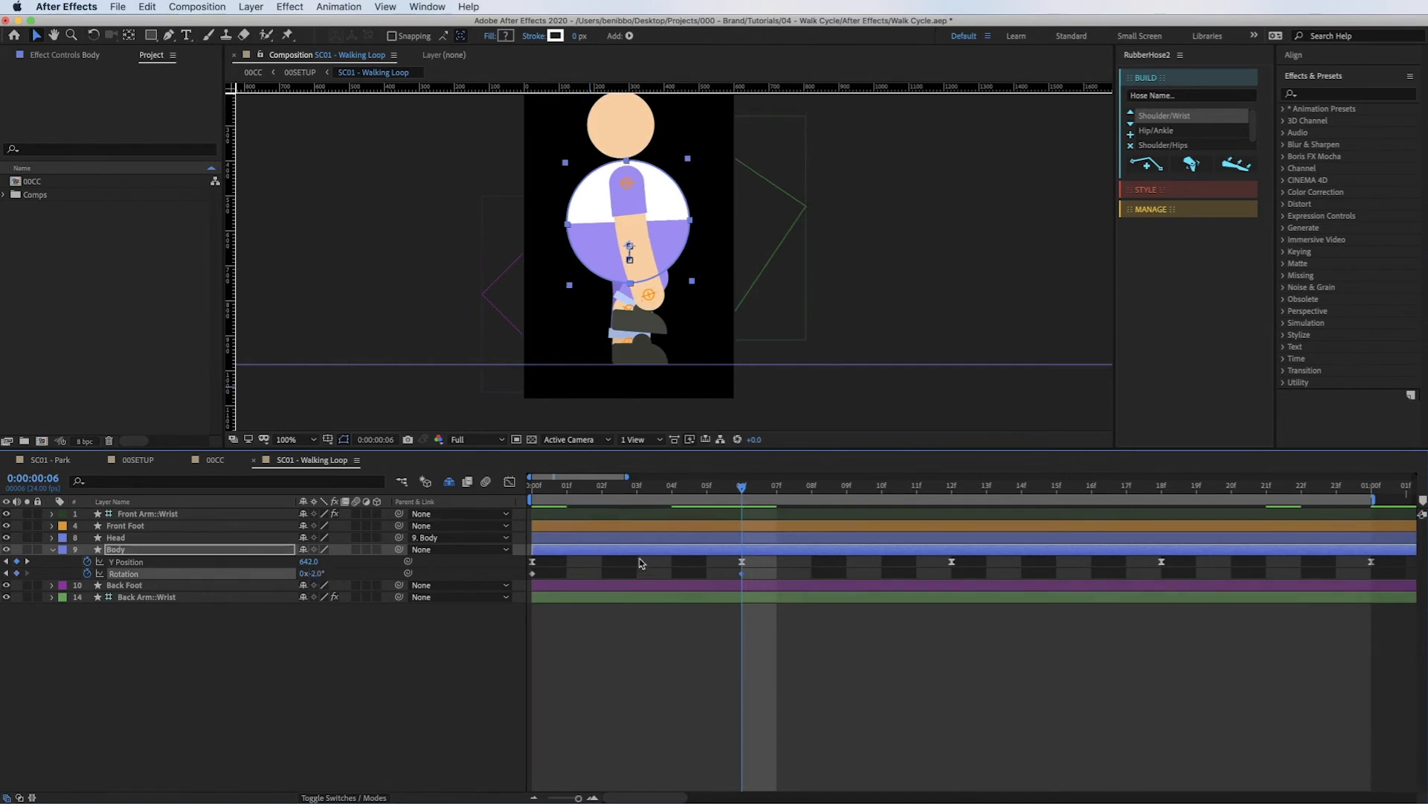
Set the Body's Rotation to 6° at frame 0.
{"action": "left_click_drag", "start_coordinate": [744, 489], "coordinate": [532, 489]}
{"action": "left_click", "coordinate": [317, 574]}
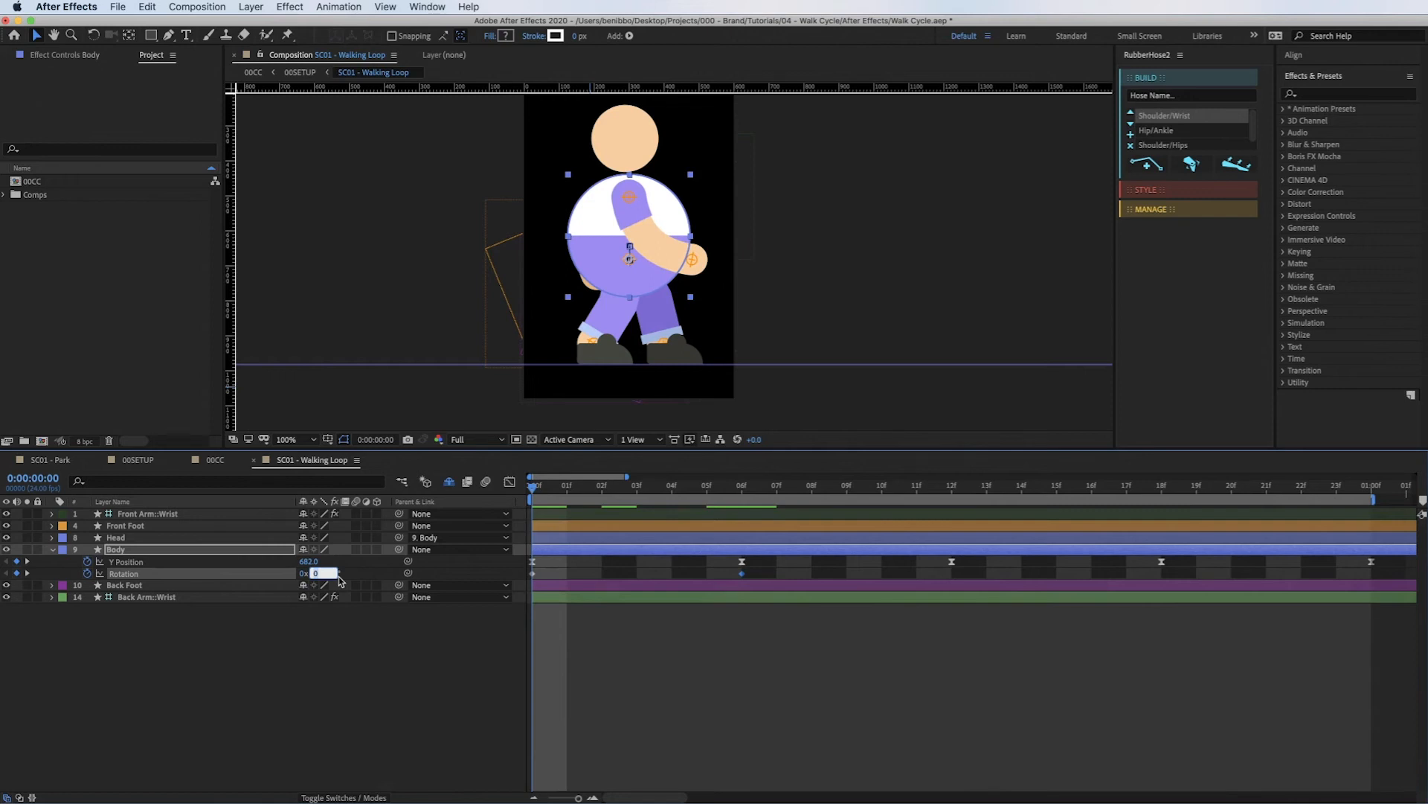
{"action": "key", "text": "Return"}
{"action": "left_click", "coordinate": [320, 573]}
{"action": "key", "text": "Return"}
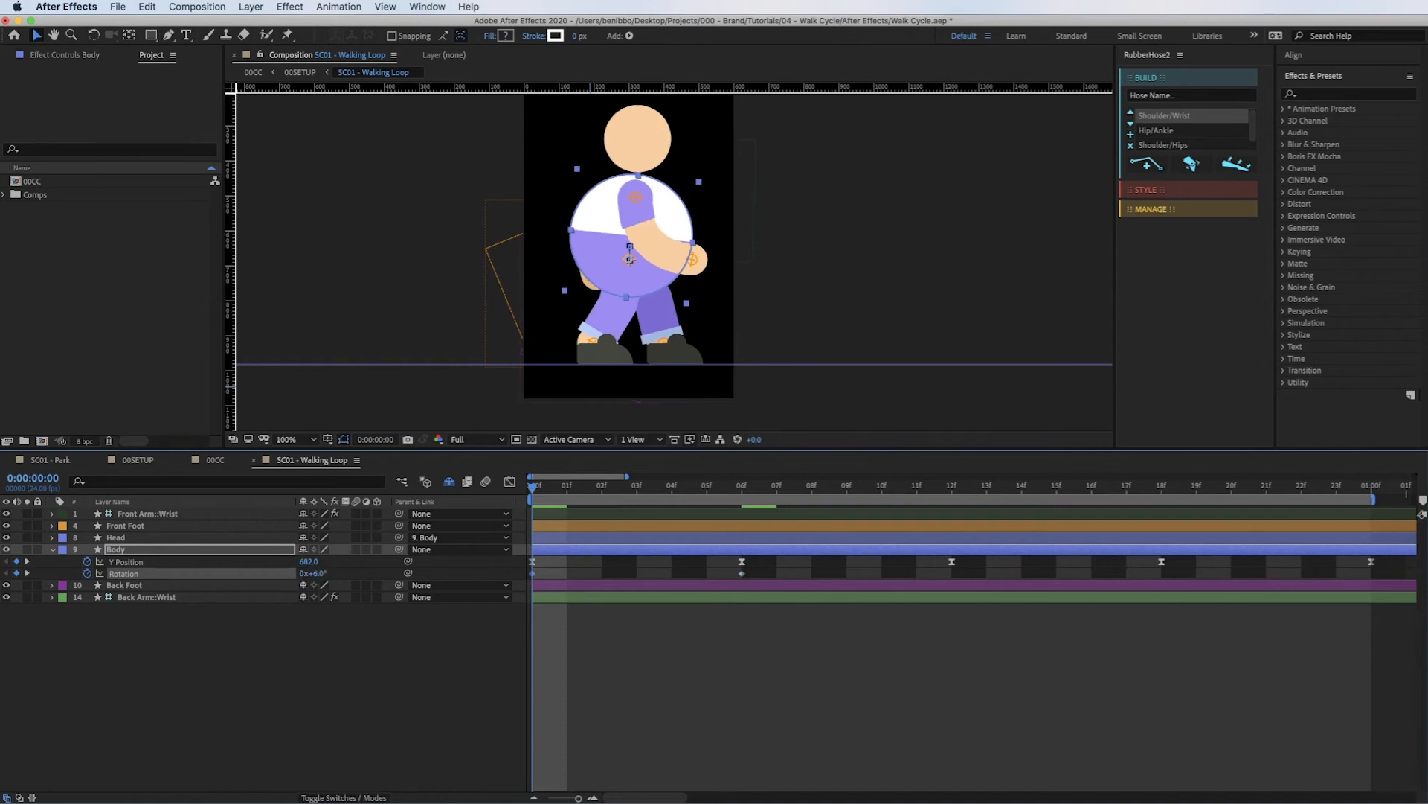
{"action": "left_click", "coordinate": [638, 646]}
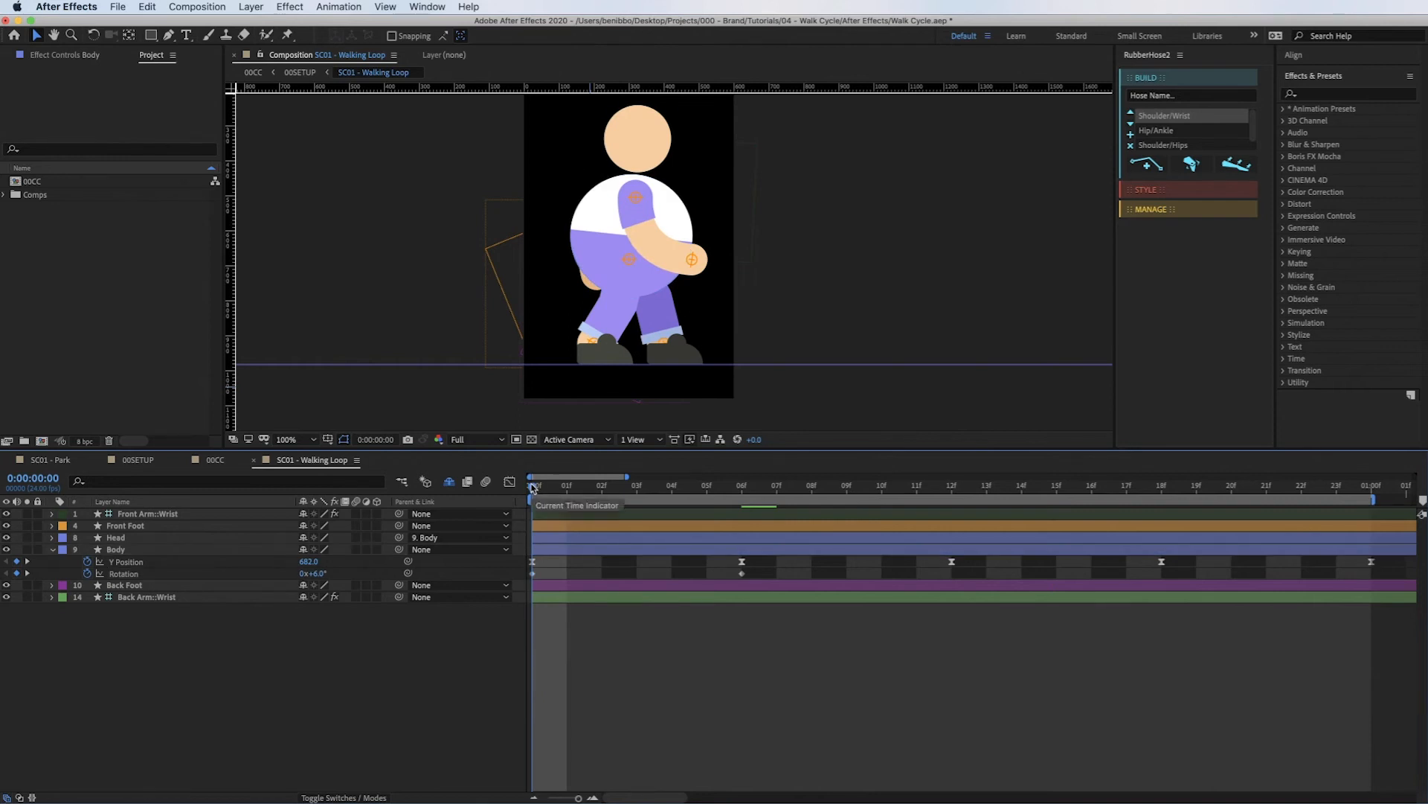
Copy the Body's frame 0 Rotation keyframe to frame 12.
{"action": "left_click_drag", "start_coordinate": [532, 488], "coordinate": [952, 487]}
{"action": "left_click", "coordinate": [532, 573]}
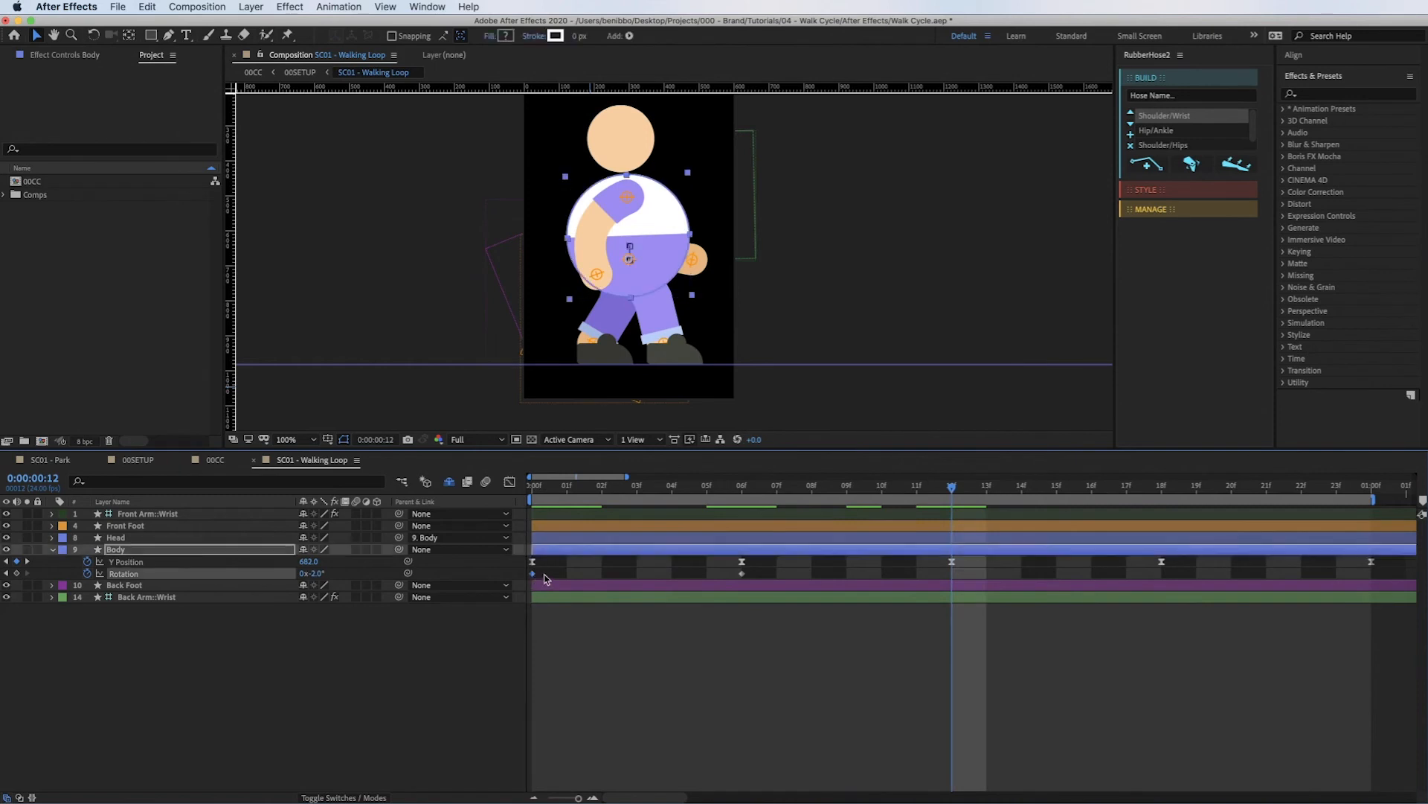
{"action": "key", "text": "super+c"}
{"action": "key", "text": "super+v"}
Repeat the Body's Rotation keyframes through frame 24, ease them all and preview the walk from frame 0.
{"action": "left_click_drag", "start_coordinate": [980, 572], "coordinate": [530, 596]}
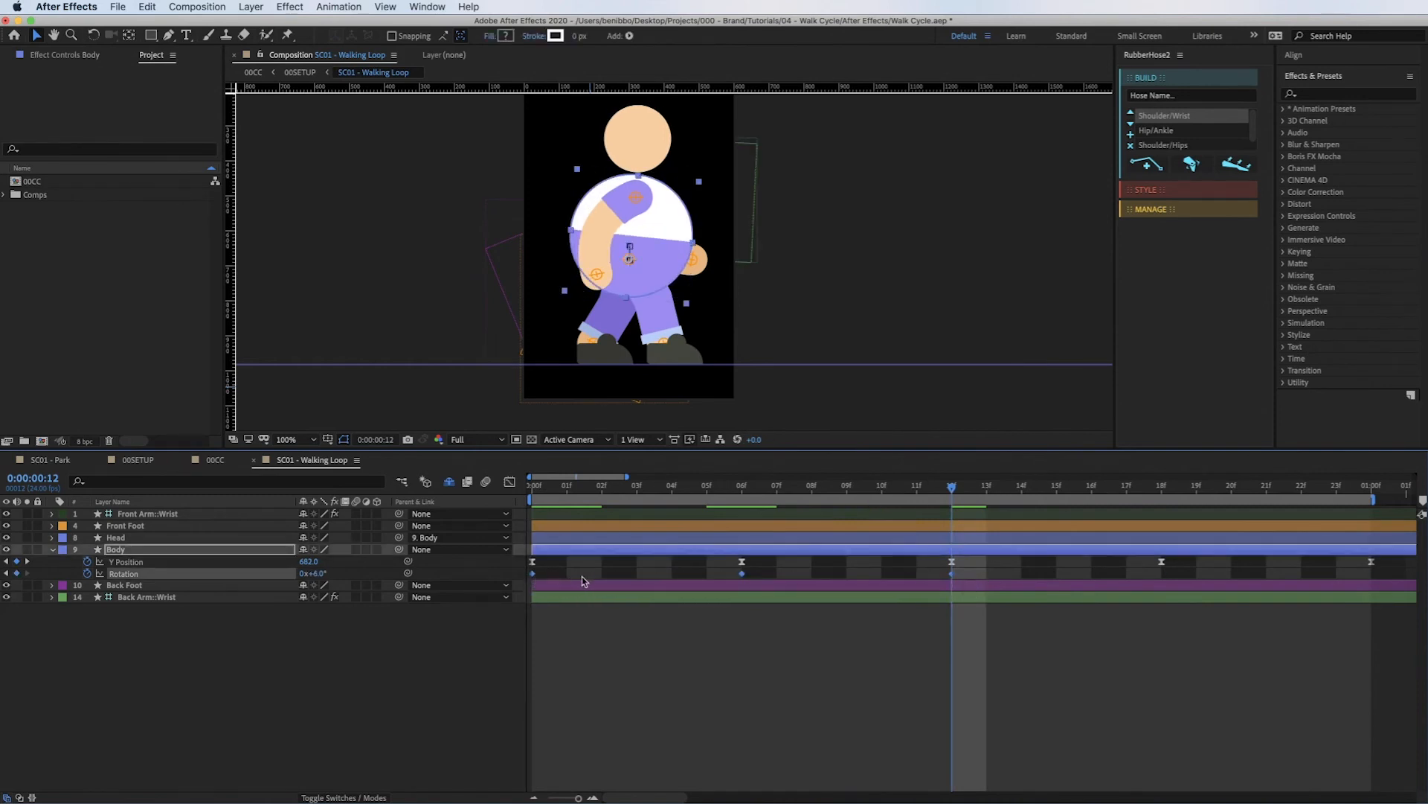
{"action": "key", "text": "super+c"}
{"action": "key", "text": "super+v"}
{"action": "left_click_drag", "start_coordinate": [558, 491], "coordinate": [518, 497]}
{"action": "key", "text": "space"}
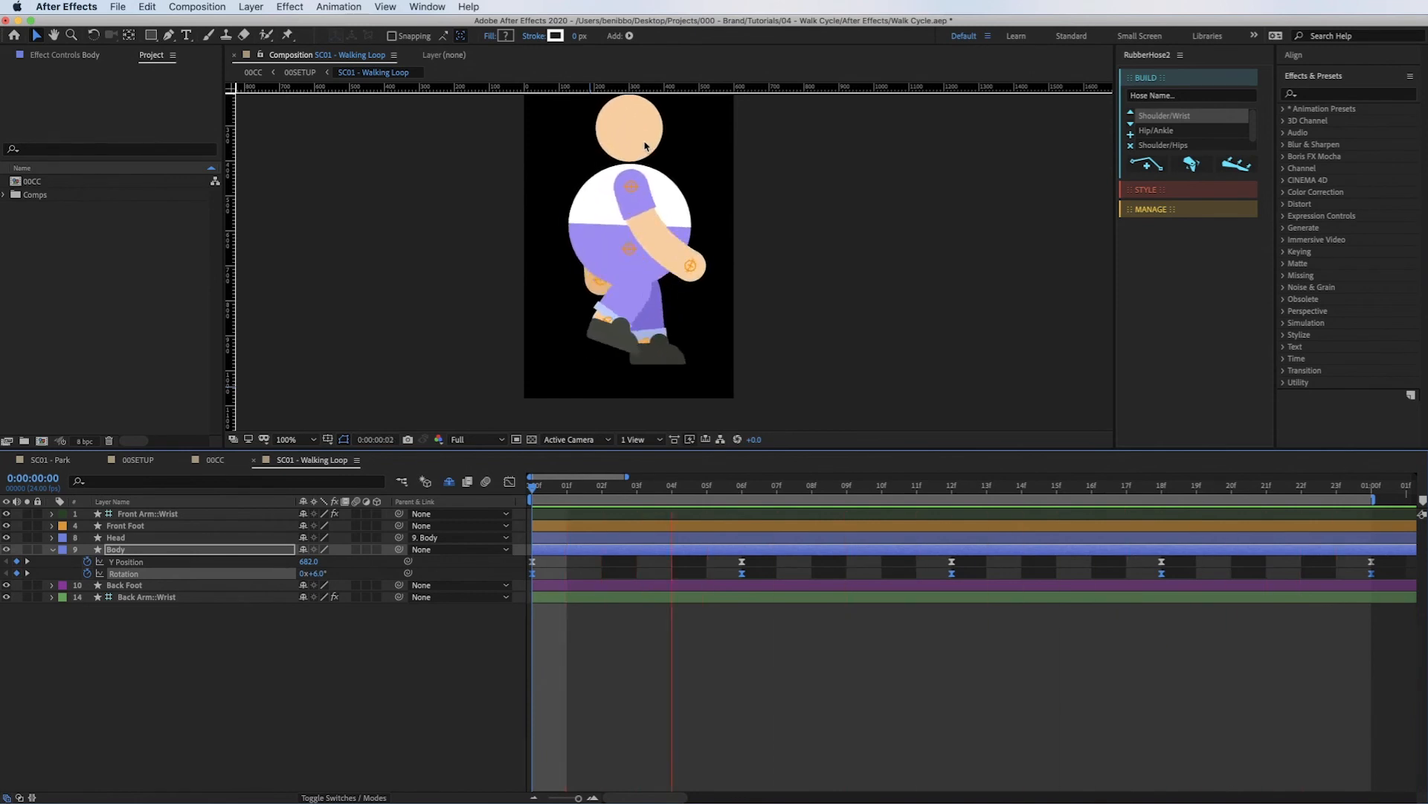
{"action": "key", "text": "space"}
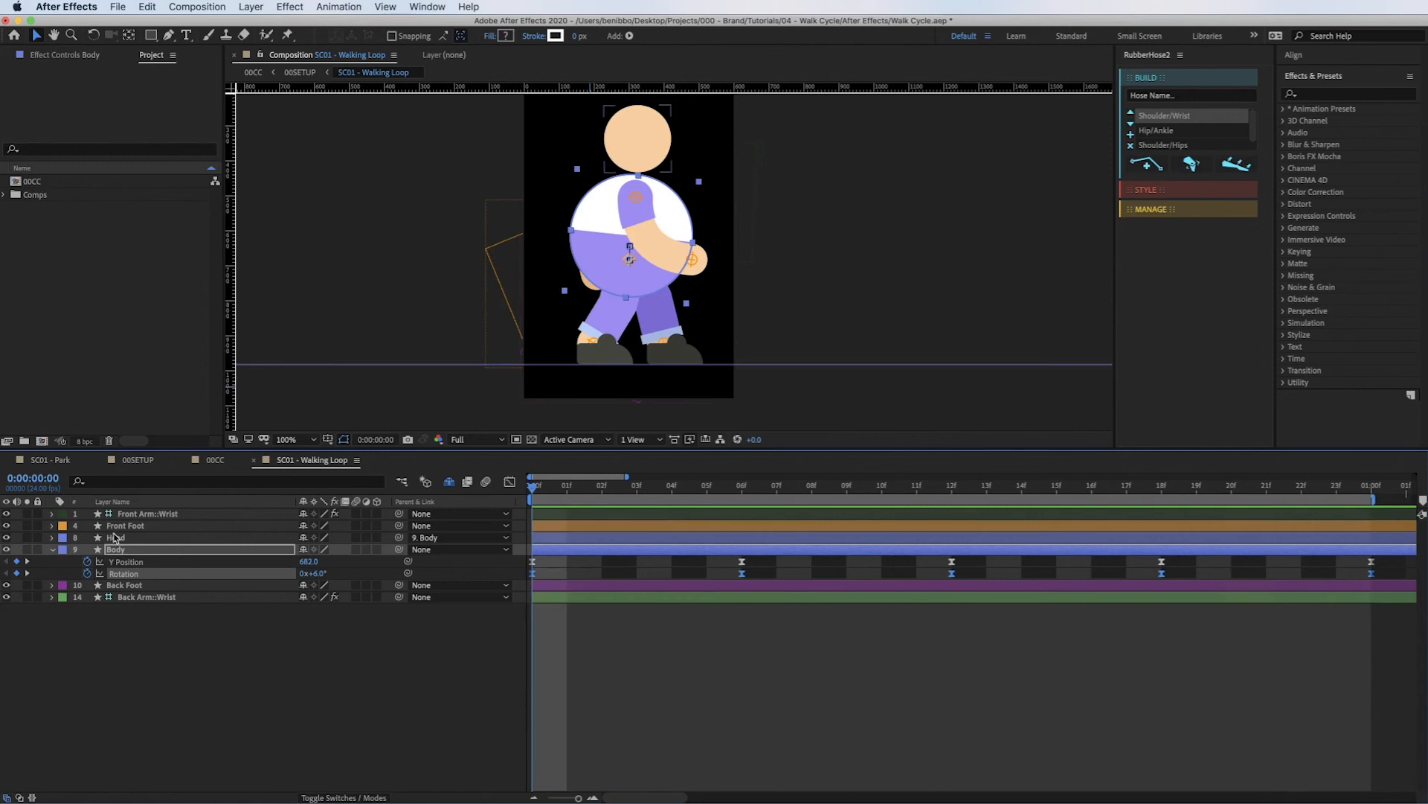
{"action": "left_click", "coordinate": [118, 538]}
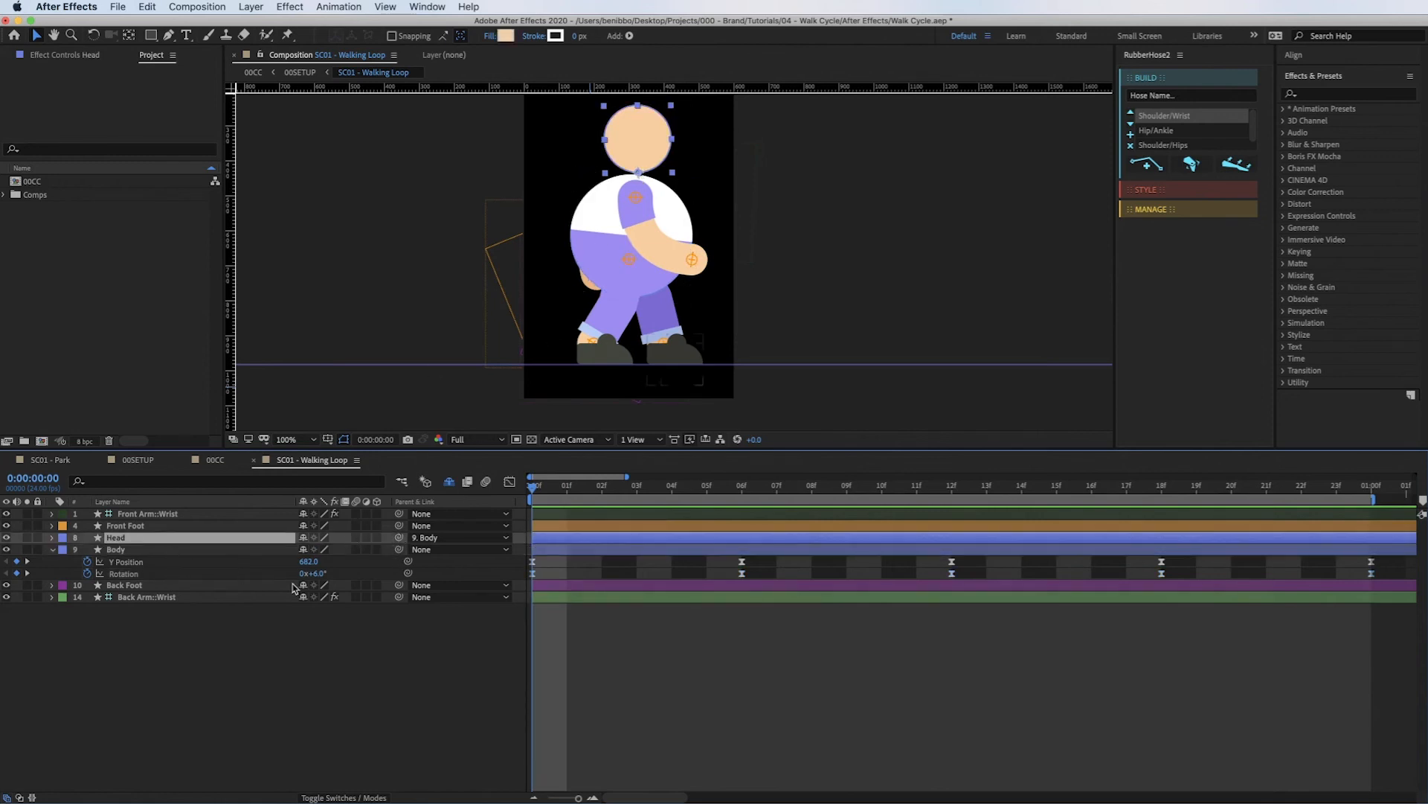
{"action": "left_click_drag", "start_coordinate": [314, 573], "coordinate": [272, 574]}
{"action": "key", "text": "super+z"}
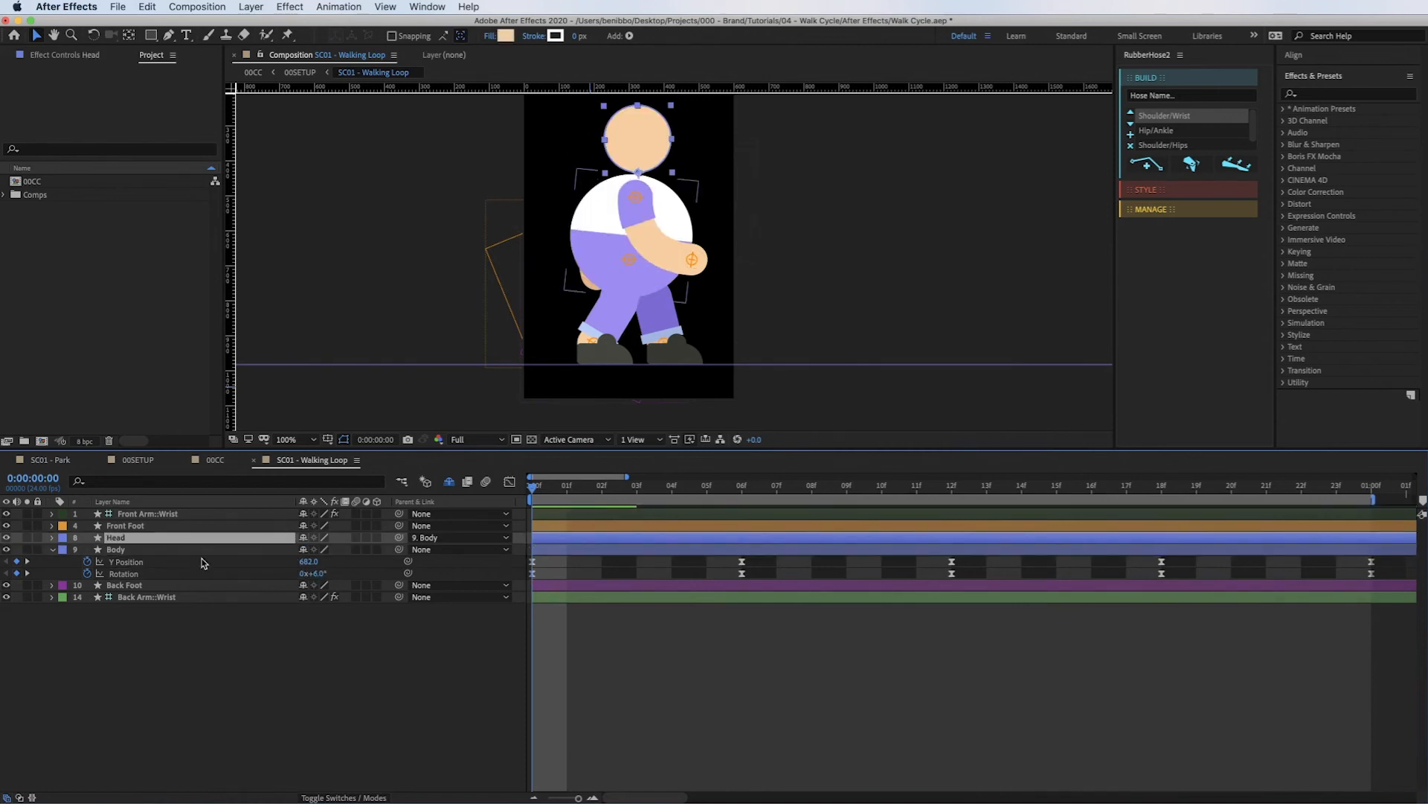
Copy all of the Body's Rotation keyframes onto the Head layer, starting at frame 0.
{"action": "left_click", "coordinate": [185, 573]}
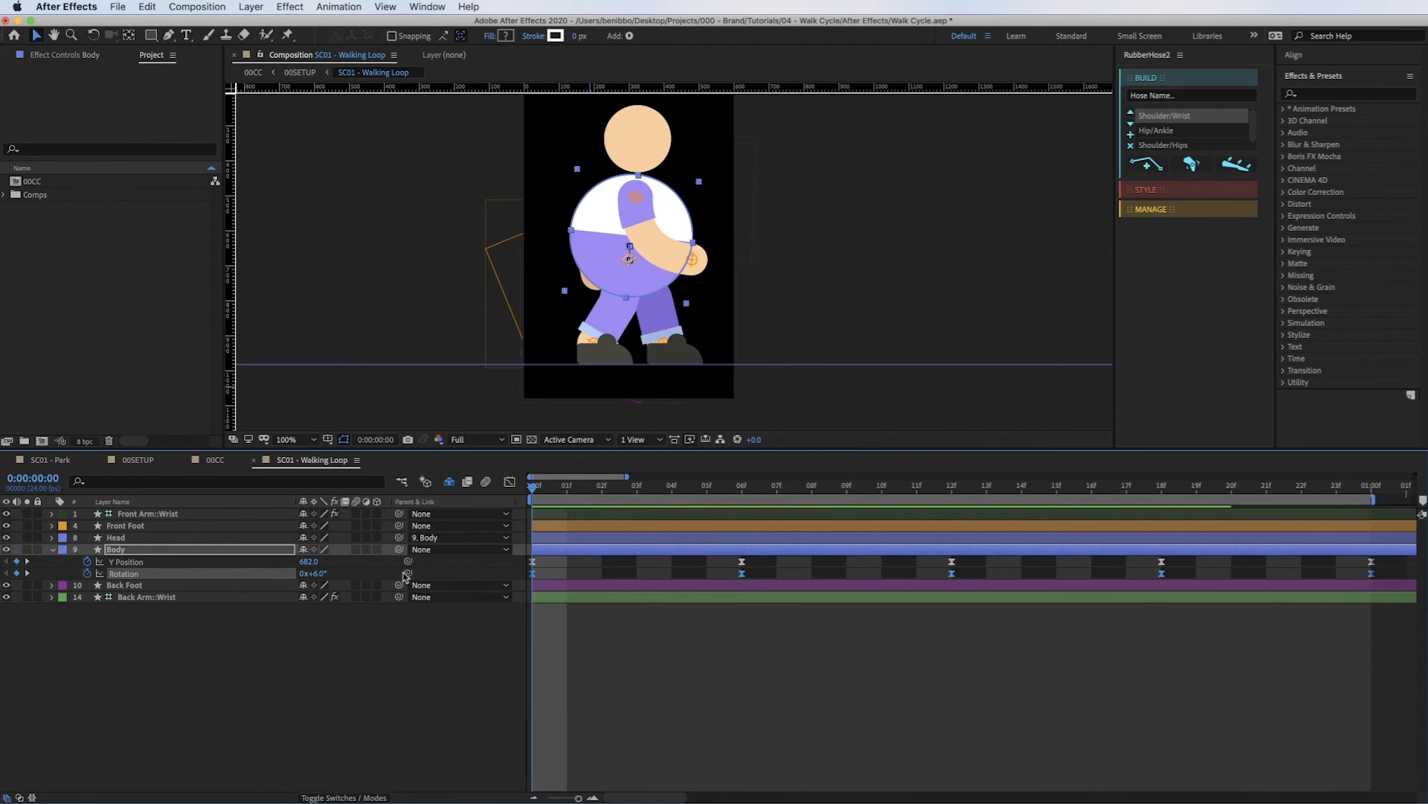
{"action": "left_click", "coordinate": [118, 538]}
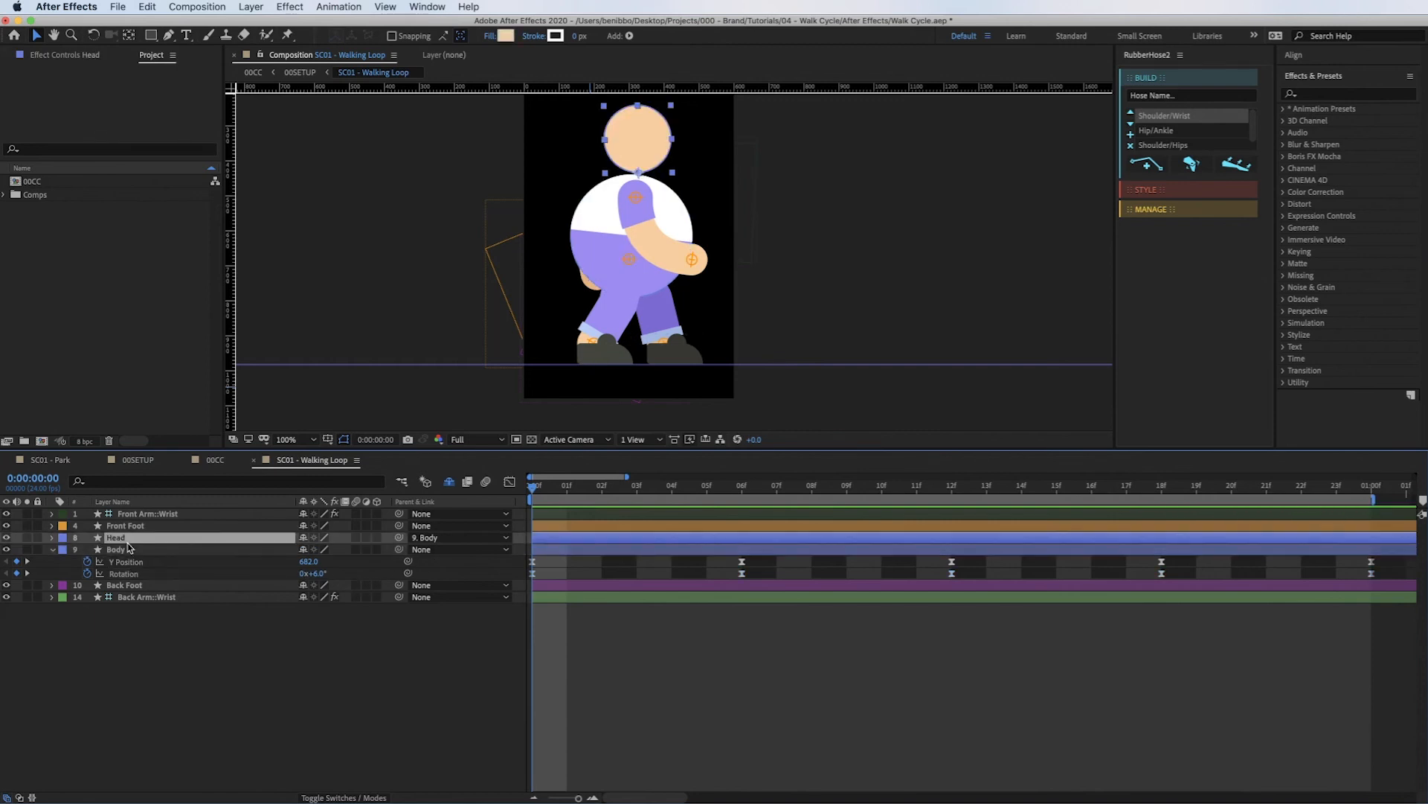
{"action": "key", "text": "super+v"}
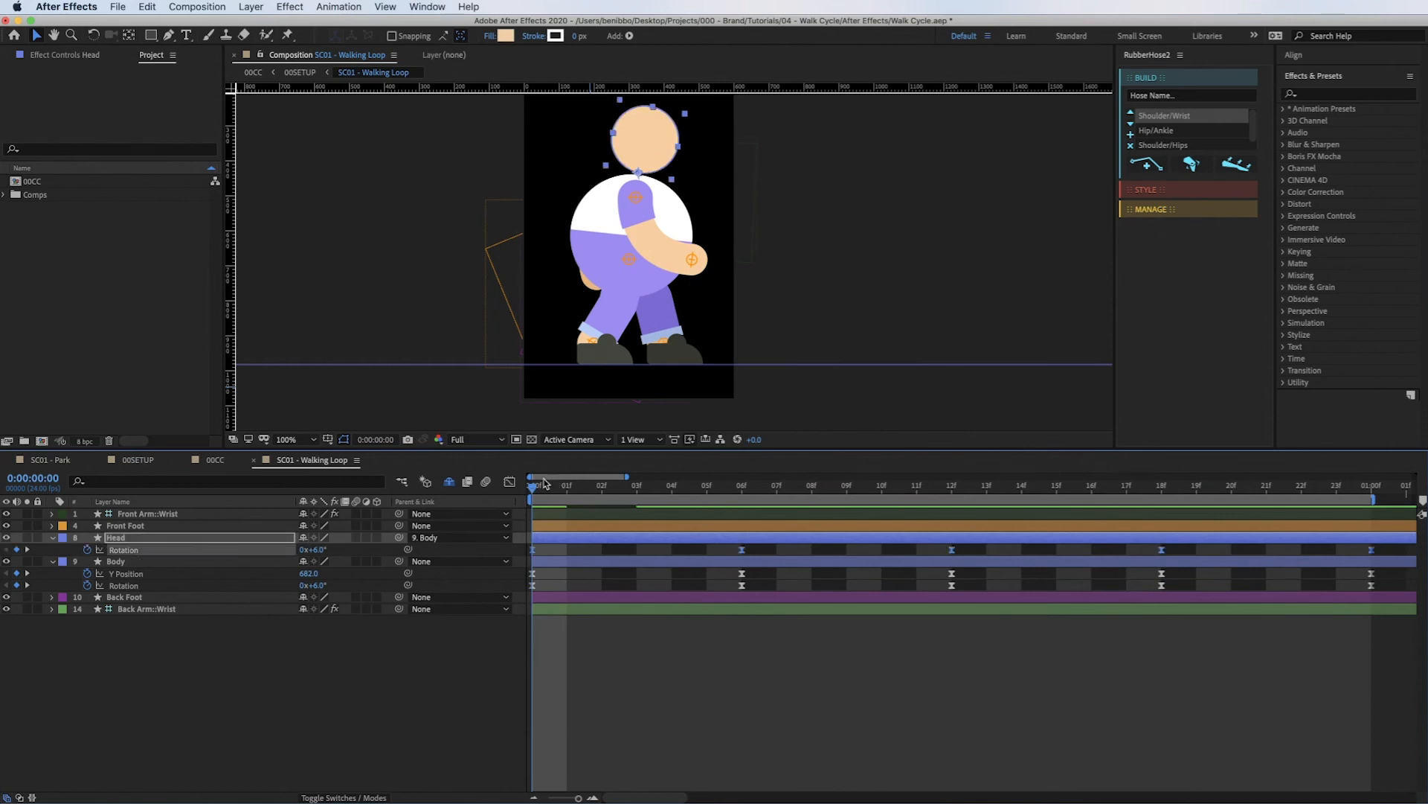
Delay the Head's Rotation keyframes to start at frame 2, shift the work area to match and preview.
{"action": "mouse_move", "coordinate": [542, 492]}
{"action": "left_mouse_down"}
{"action": "mouse_move", "coordinate": [961, 506]}
{"action": "mouse_move", "coordinate": [530, 487]}
{"action": "left_mouse_up"}
{"action": "left_click_drag", "start_coordinate": [578, 798], "coordinate": [573, 798]}
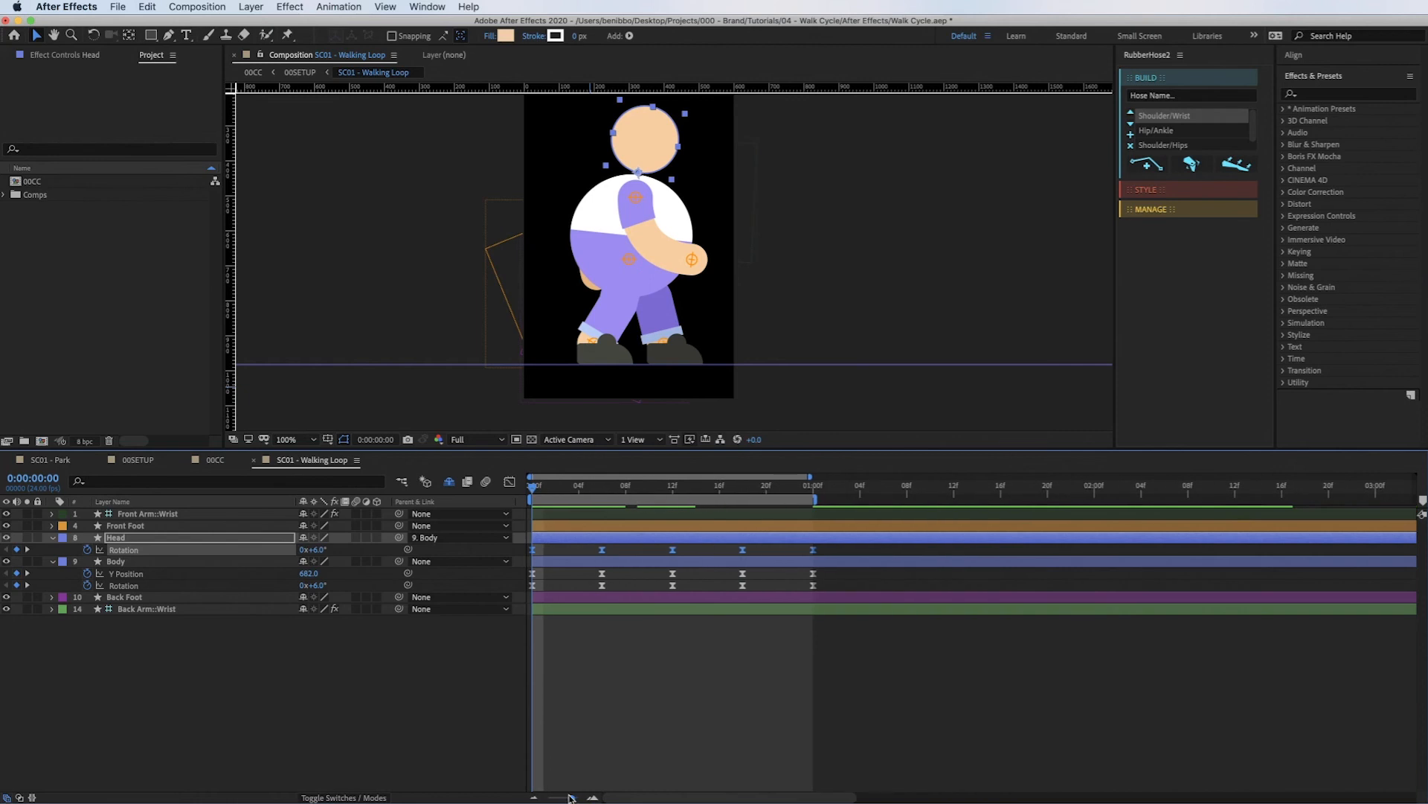
{"action": "left_click", "coordinate": [536, 572]}
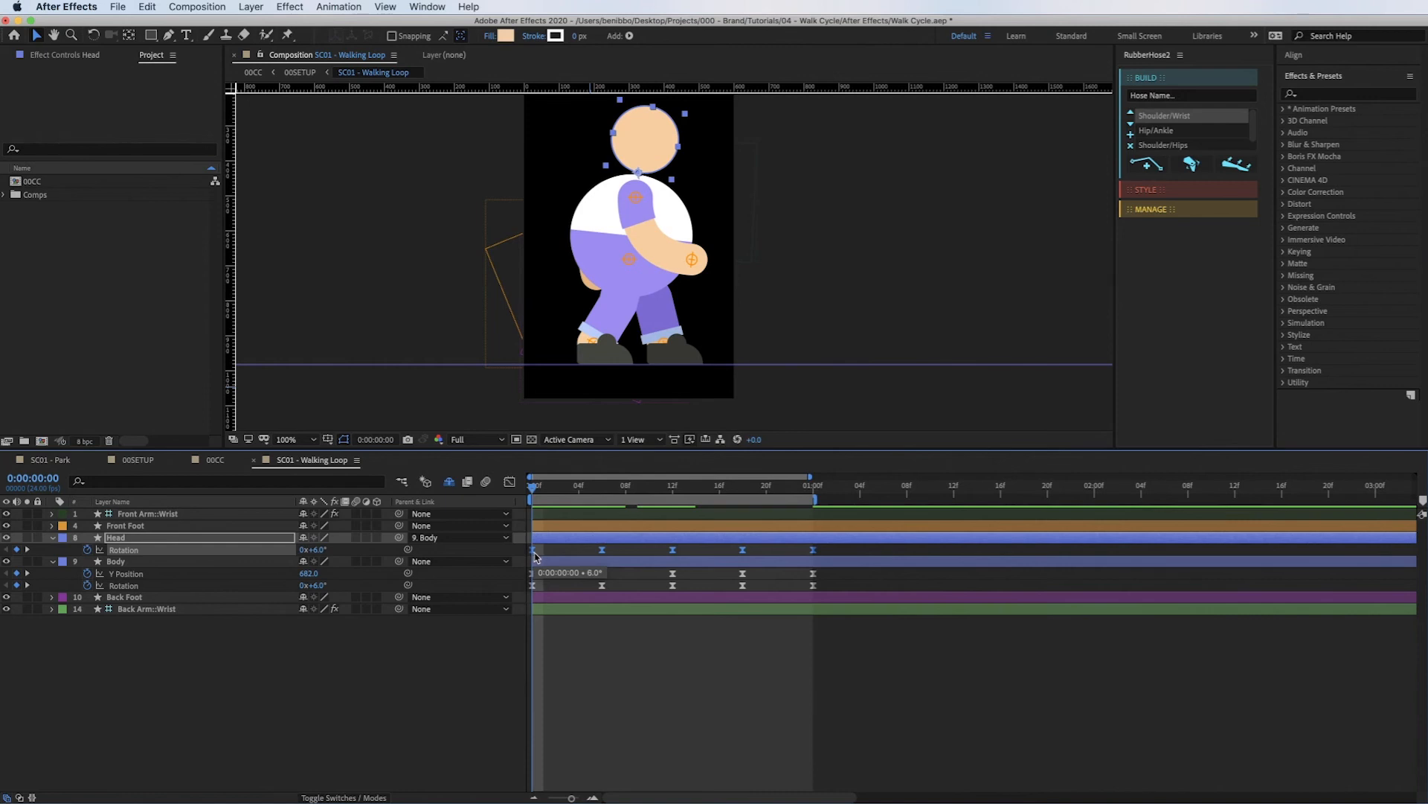
{"action": "left_click_drag", "start_coordinate": [533, 554], "coordinate": [560, 555]}
{"action": "left_click_drag", "start_coordinate": [559, 503], "coordinate": [577, 505]}
{"action": "key", "text": "space"}
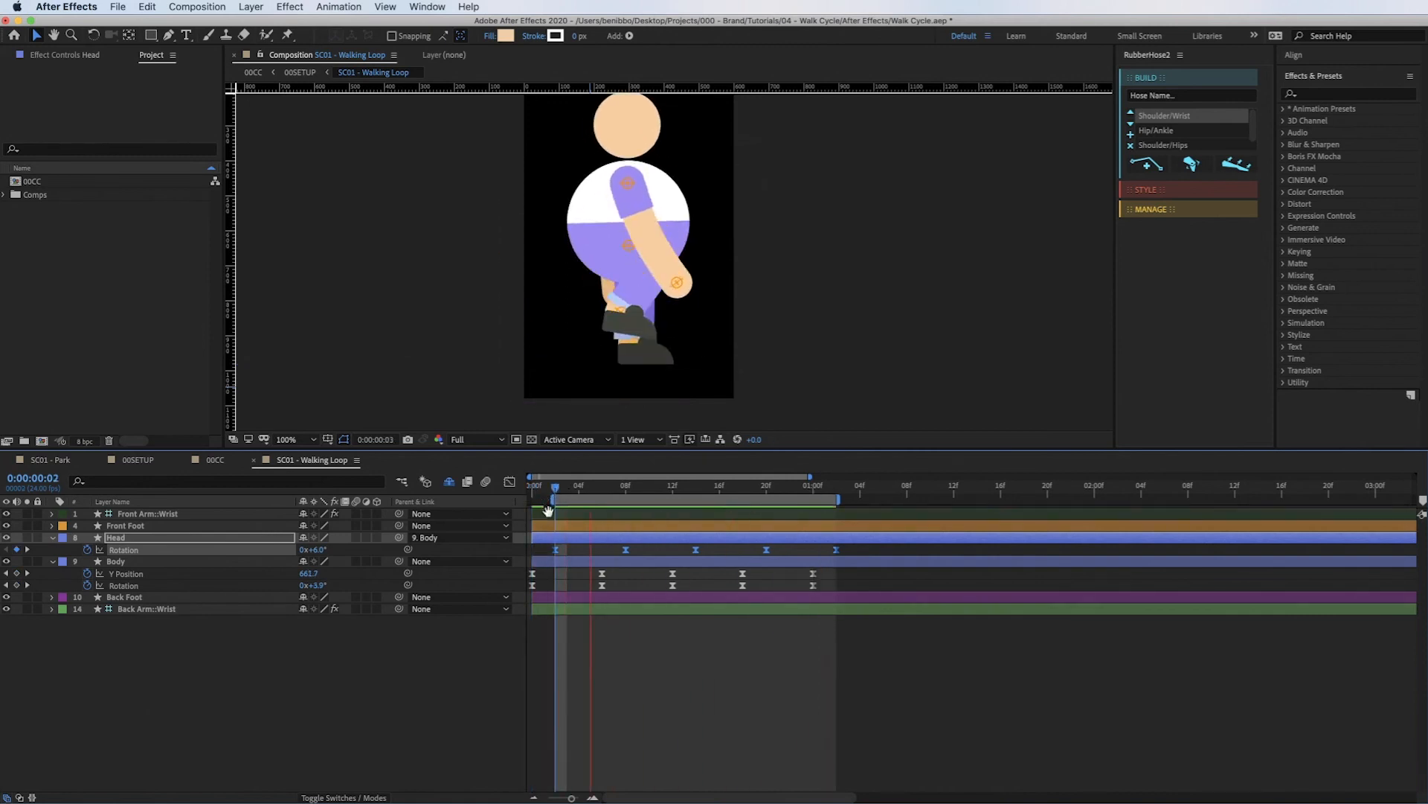
Delay the Body and Head Rotation keyframes together by two frames, shift the work area to start at frame 4 and preview.
{"action": "left_click_drag", "start_coordinate": [837, 582], "coordinate": [602, 593]}
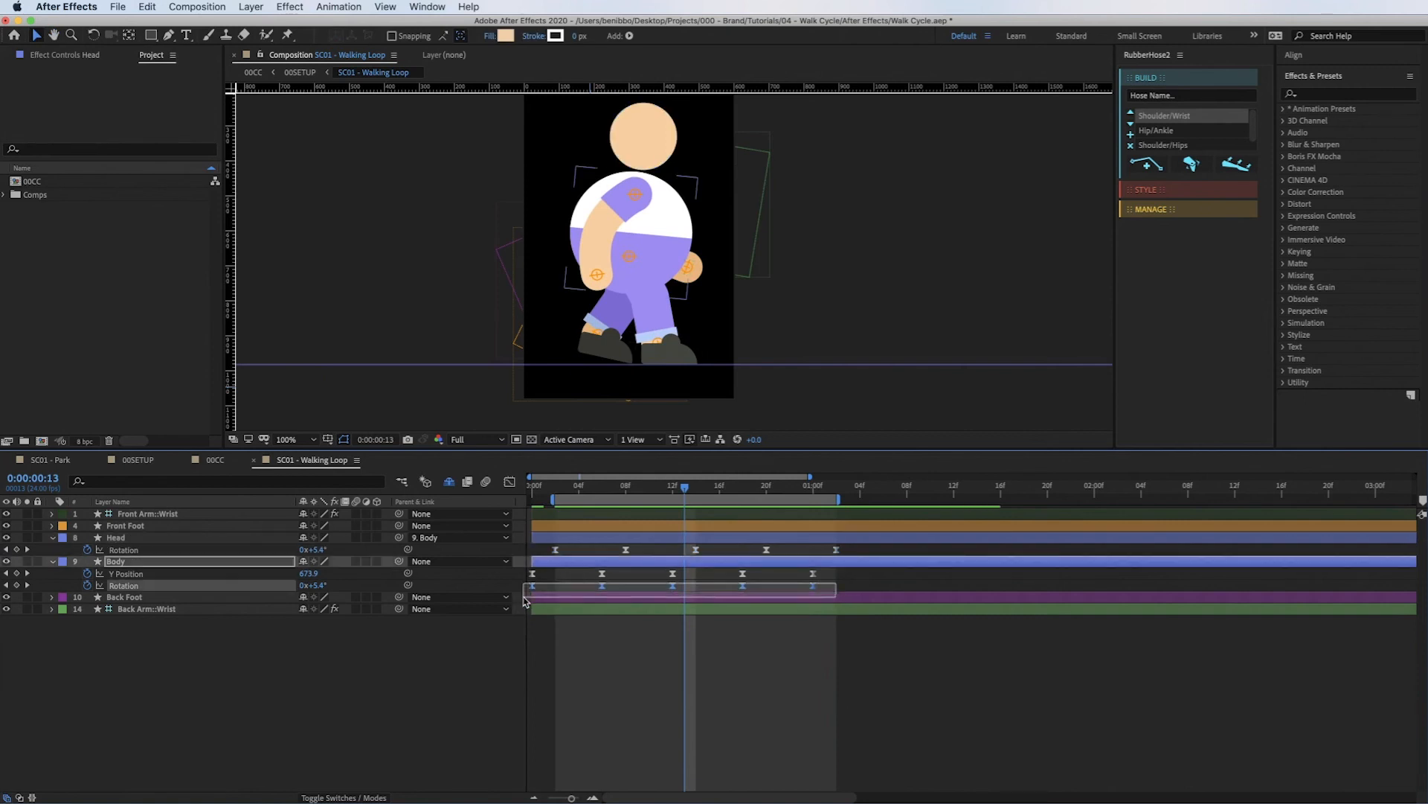
{"action": "mouse_move", "coordinate": [868, 545]}
{"action": "left_mouse_down"}
{"action": "mouse_move", "coordinate": [540, 564]}
{"action": "mouse_move", "coordinate": [555, 585]}
{"action": "left_mouse_up"}
{"action": "left_click_drag", "start_coordinate": [575, 500], "coordinate": [600, 501]}
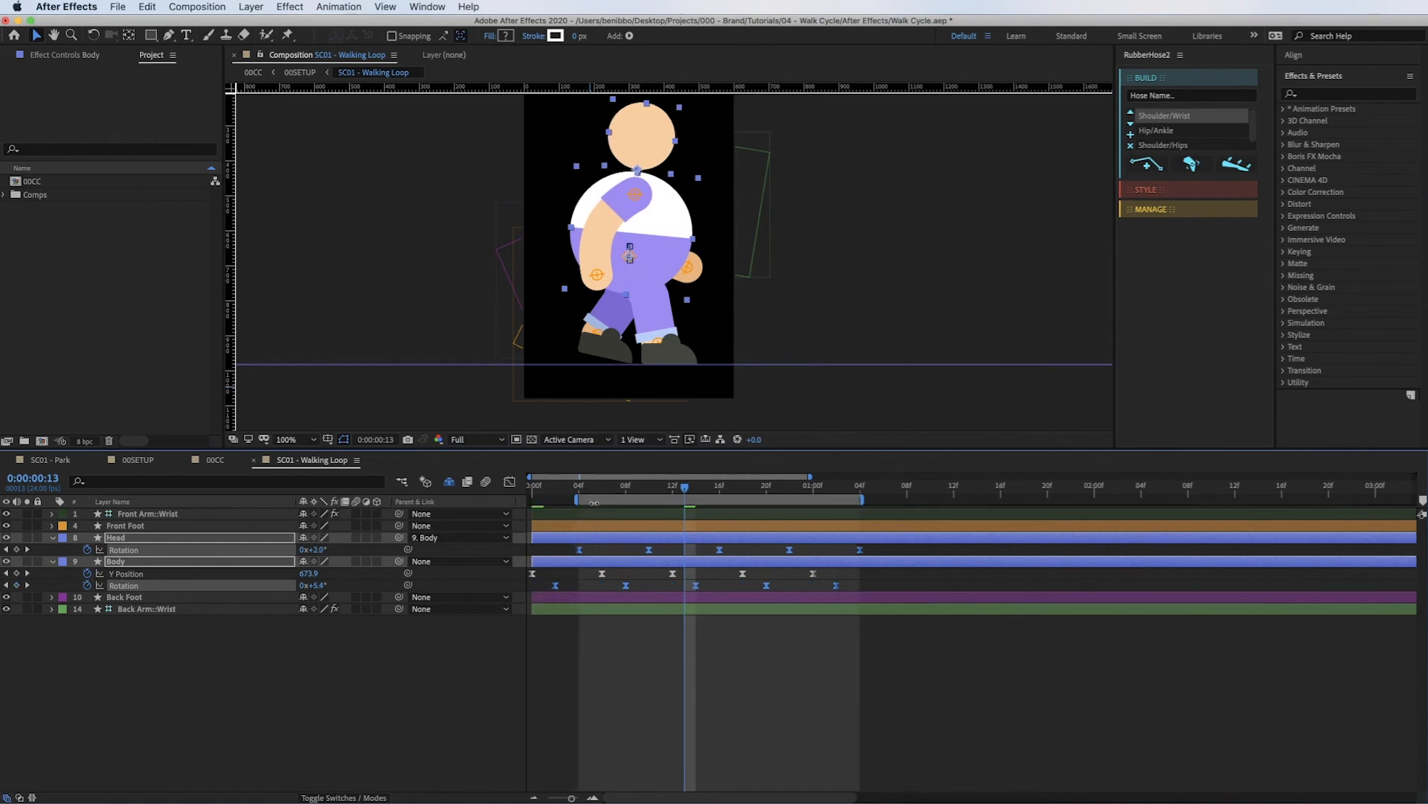
{"action": "left_click", "coordinate": [598, 555]}
{"action": "left_click", "coordinate": [580, 489]}
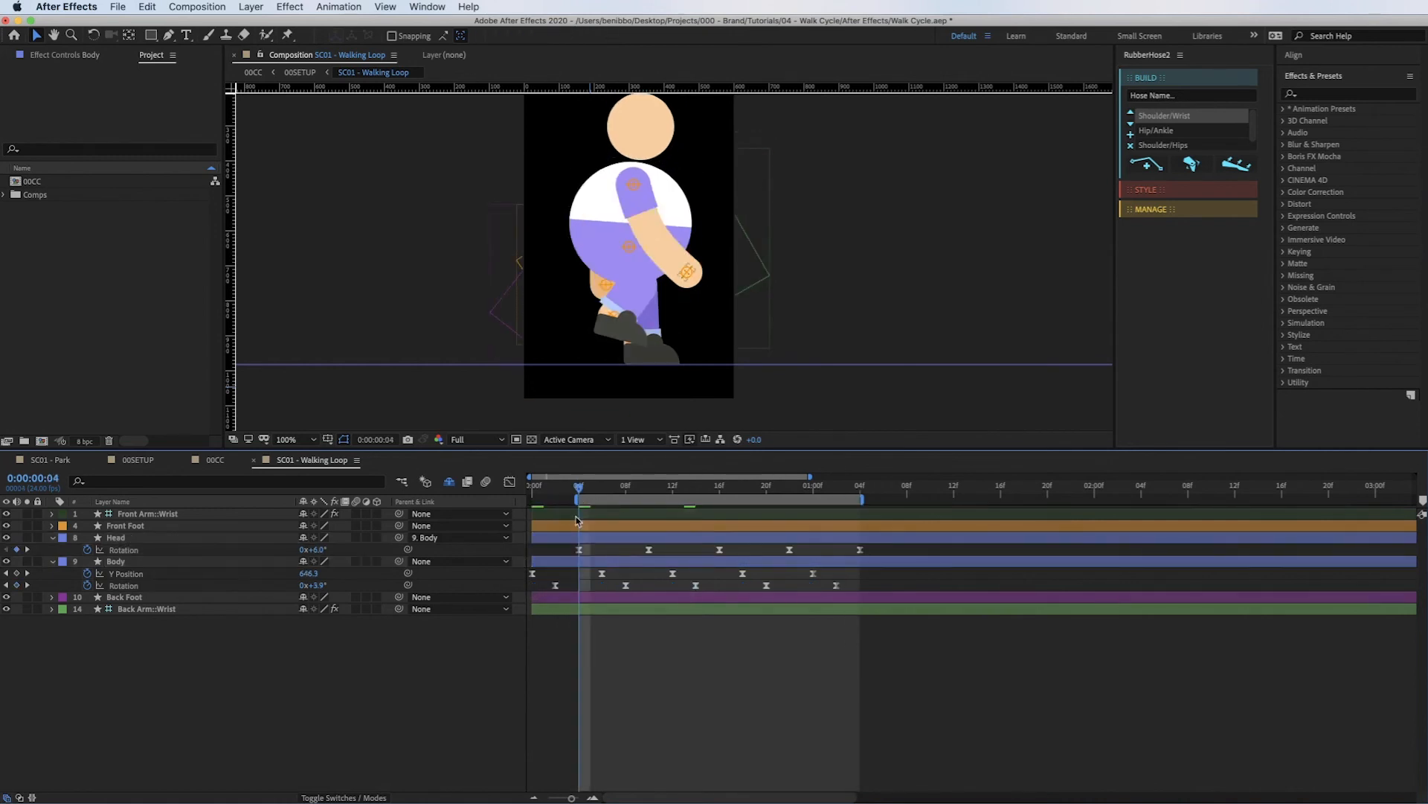
{"action": "key", "text": "space"}
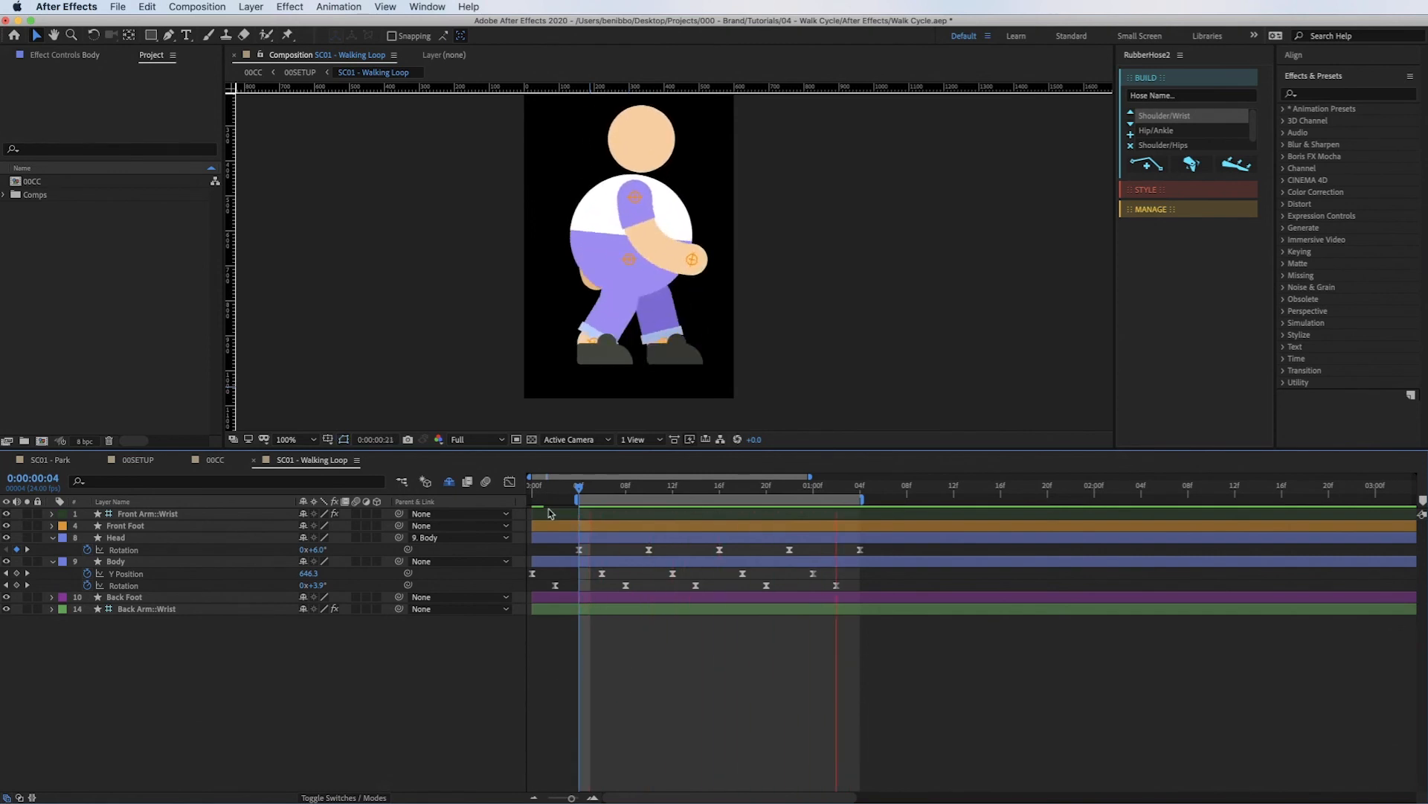
{"action": "key", "text": "space"}
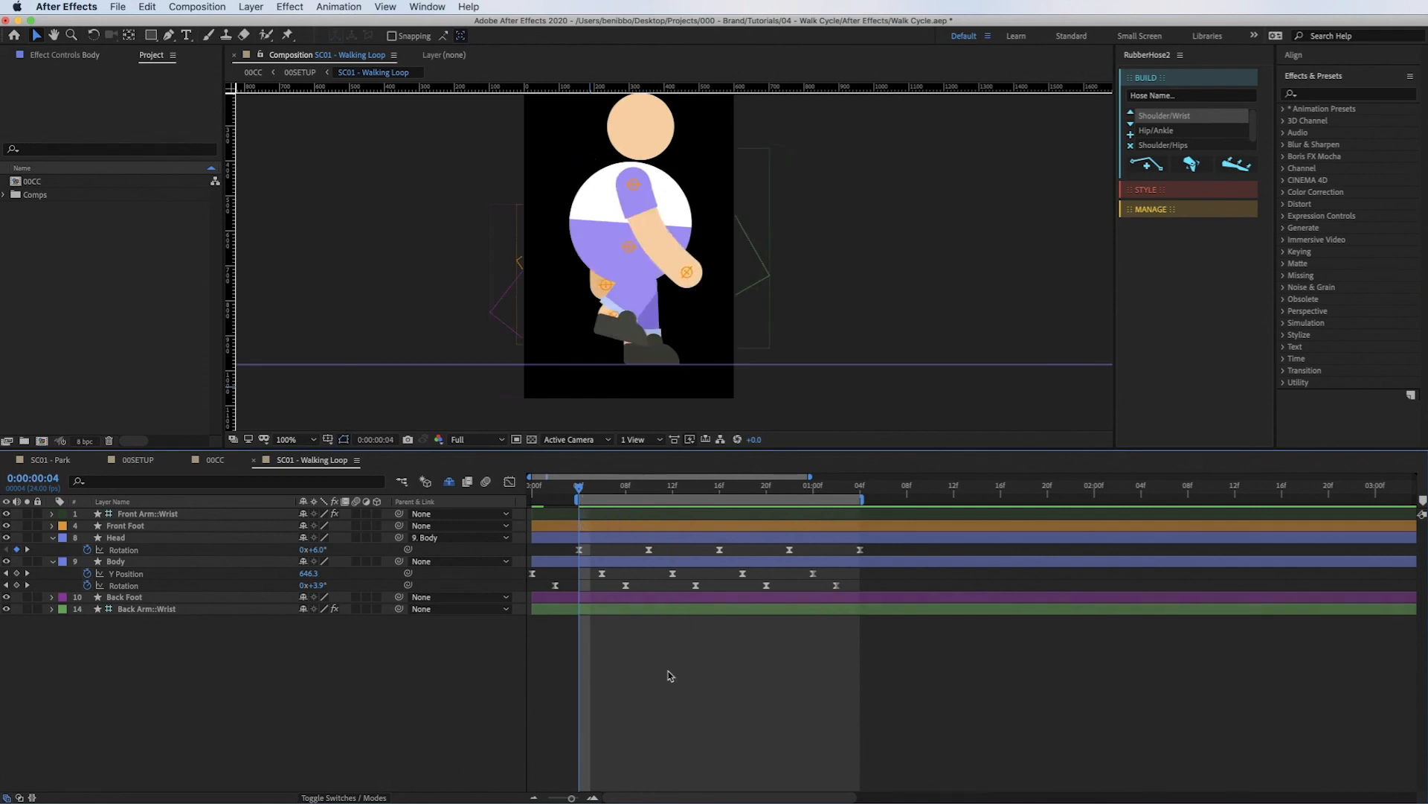
Reveal all layers' keyframed properties and add the expression loopOut(type = "cycle", numKeyframes = 0) to the Front Arm wrist's Position.
{"action": "key", "text": "u"}
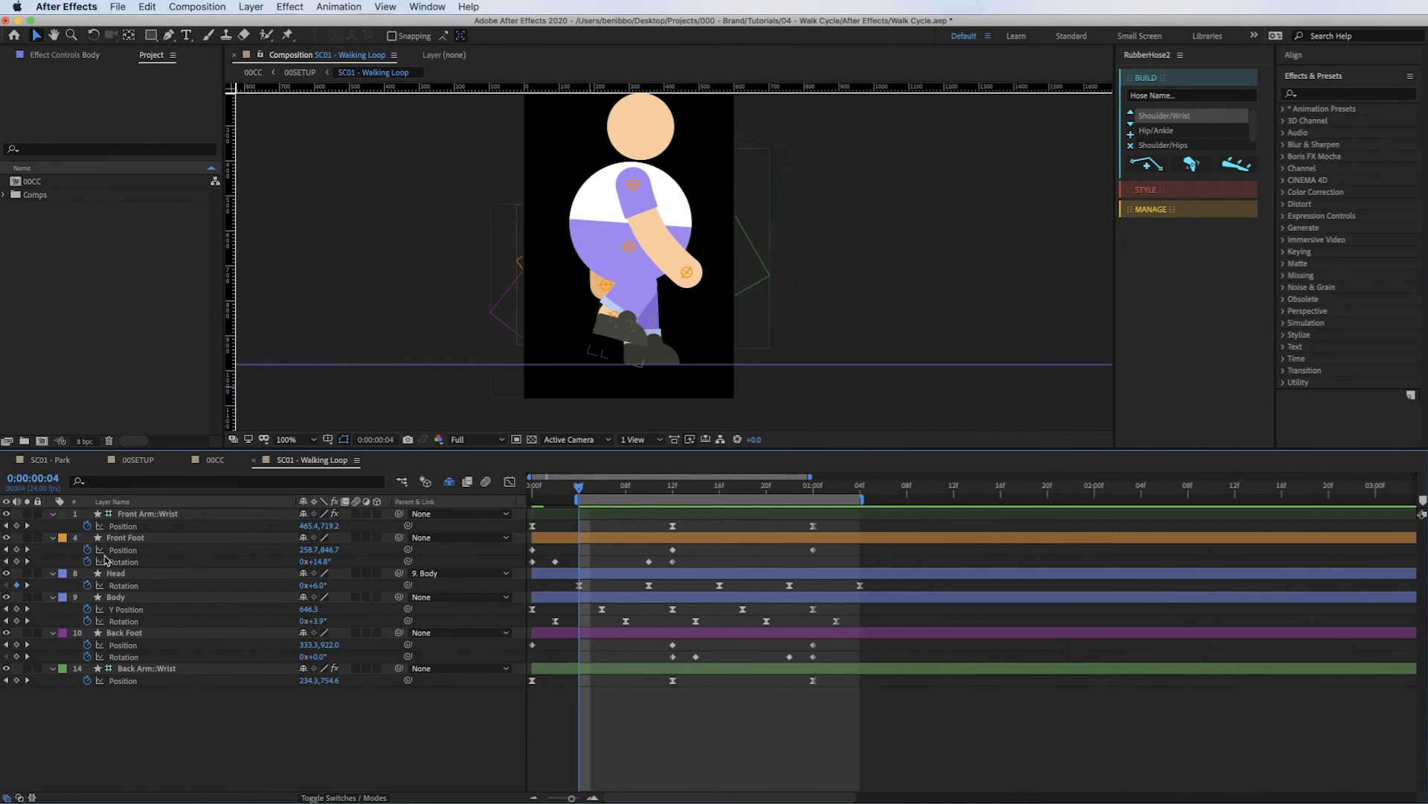
{"action": "left_click", "coordinate": [87, 526], "text": "alt"}
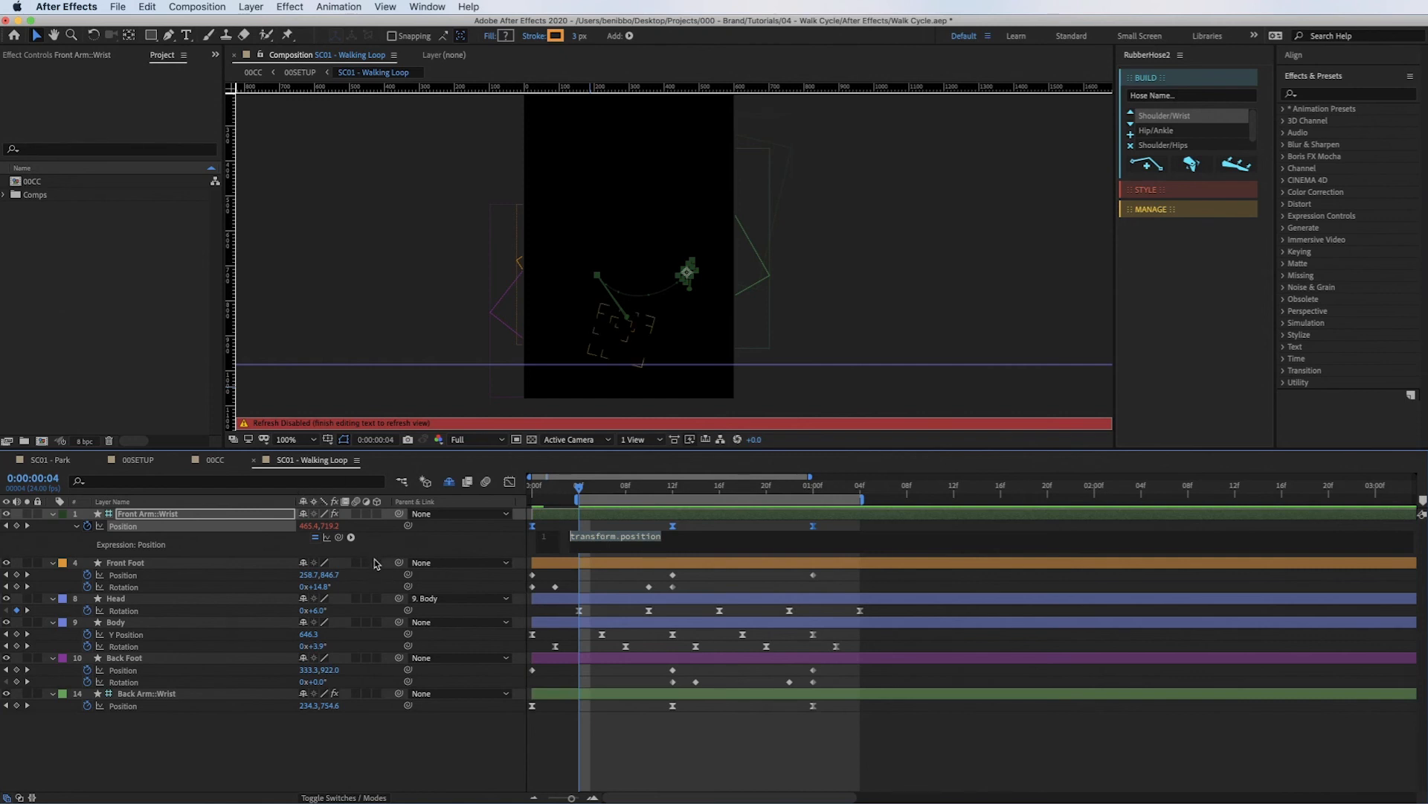
{"action": "left_click", "coordinate": [351, 538]}
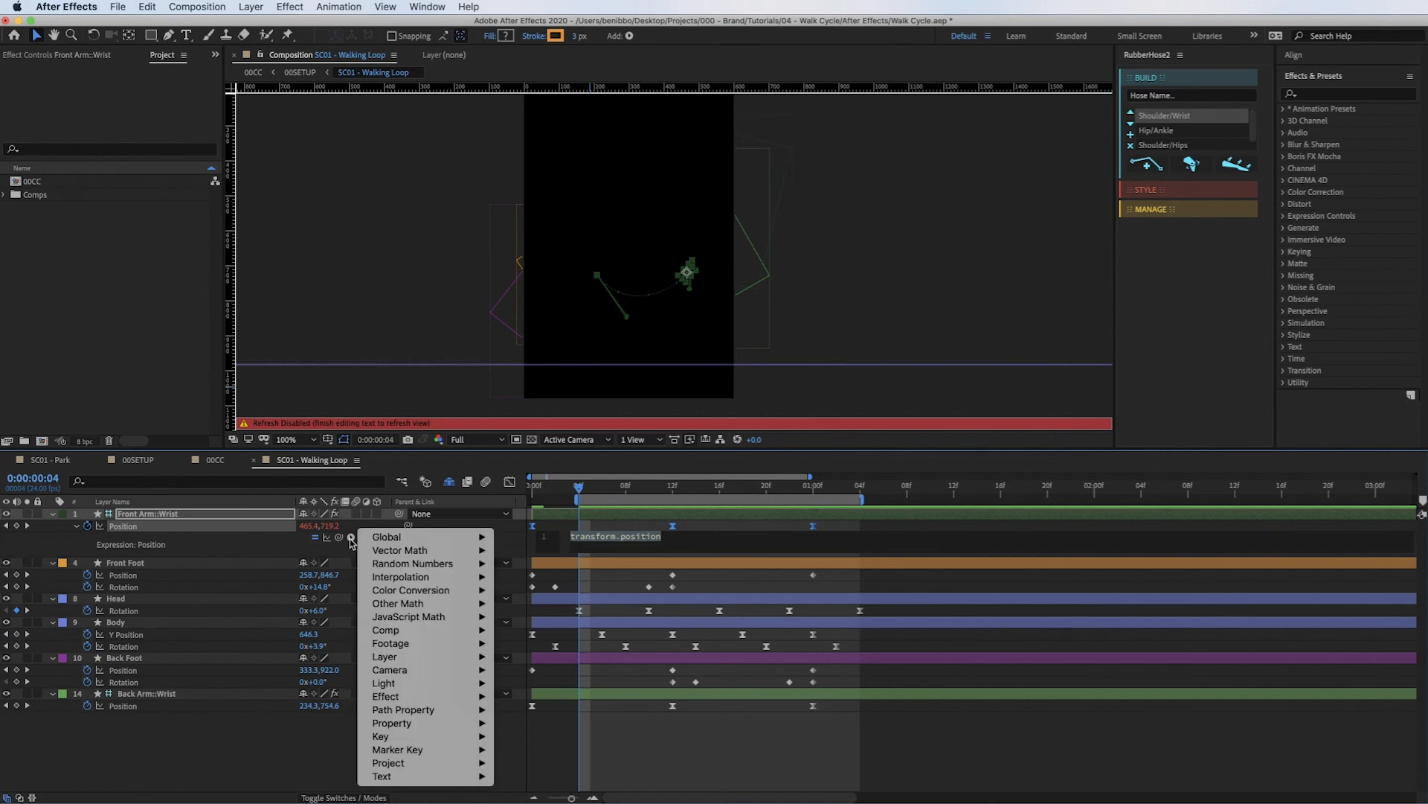
{"action": "left_click", "coordinate": [351, 541]}
{"action": "left_click", "coordinate": [351, 538]}
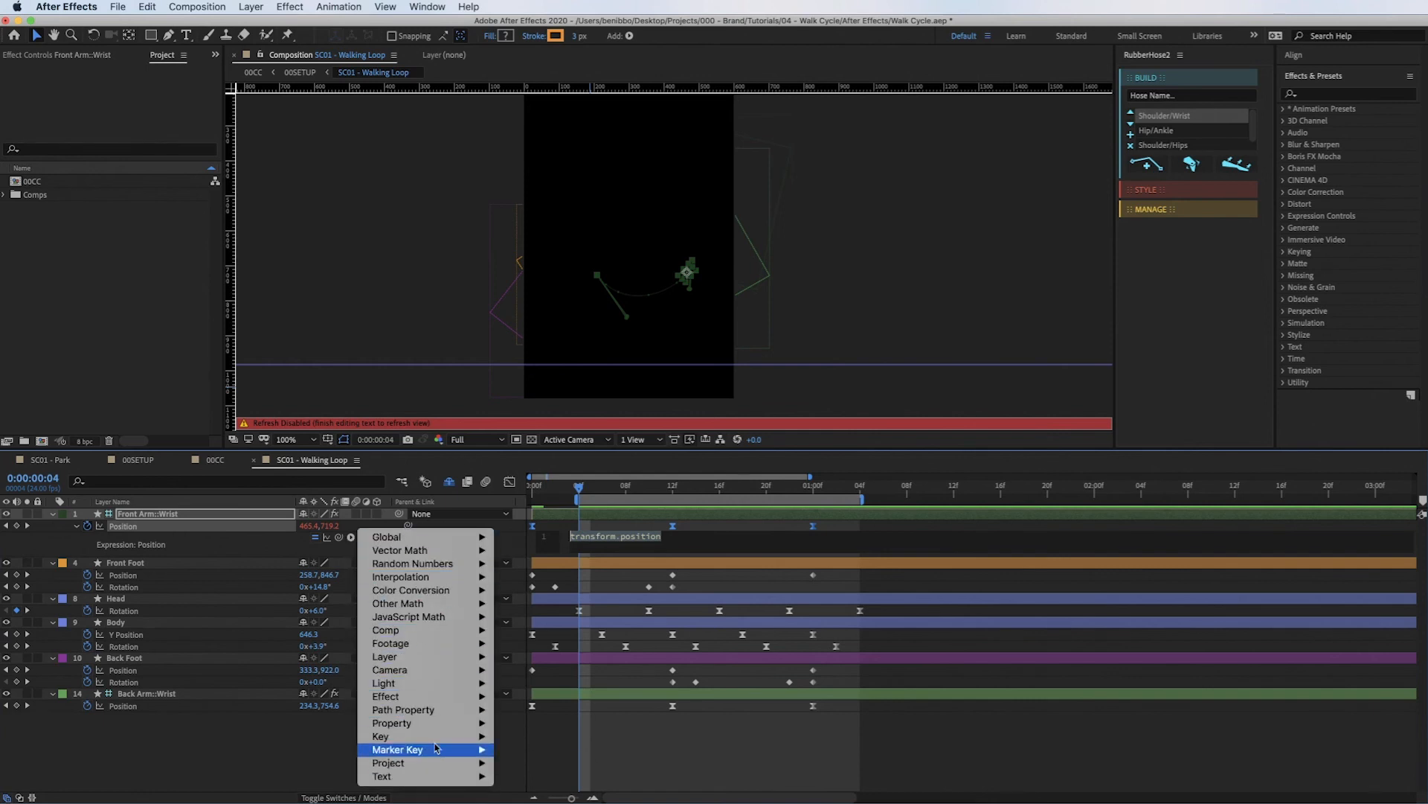
{"action": "mouse_move", "coordinate": [447, 726]}
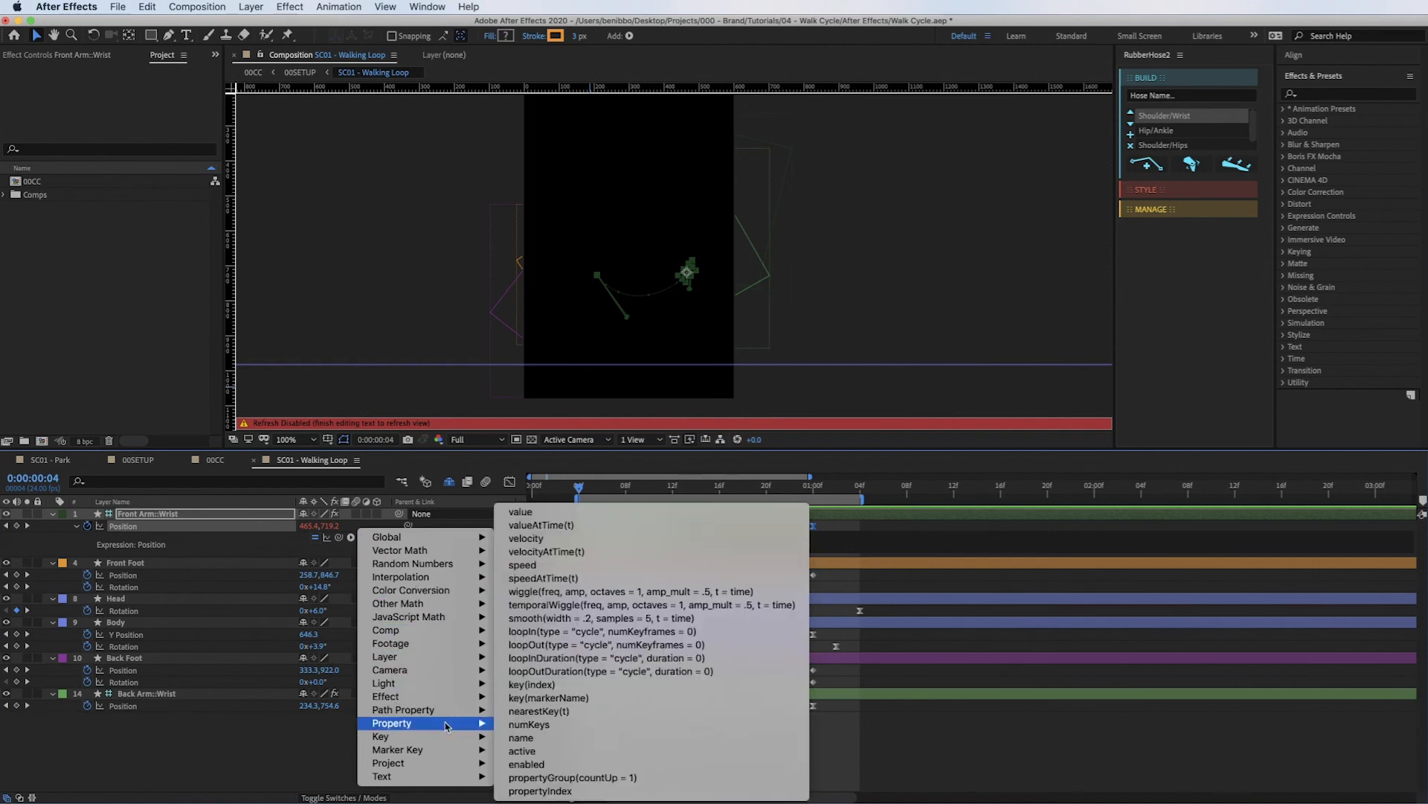
{"action": "left_click", "coordinate": [562, 645]}
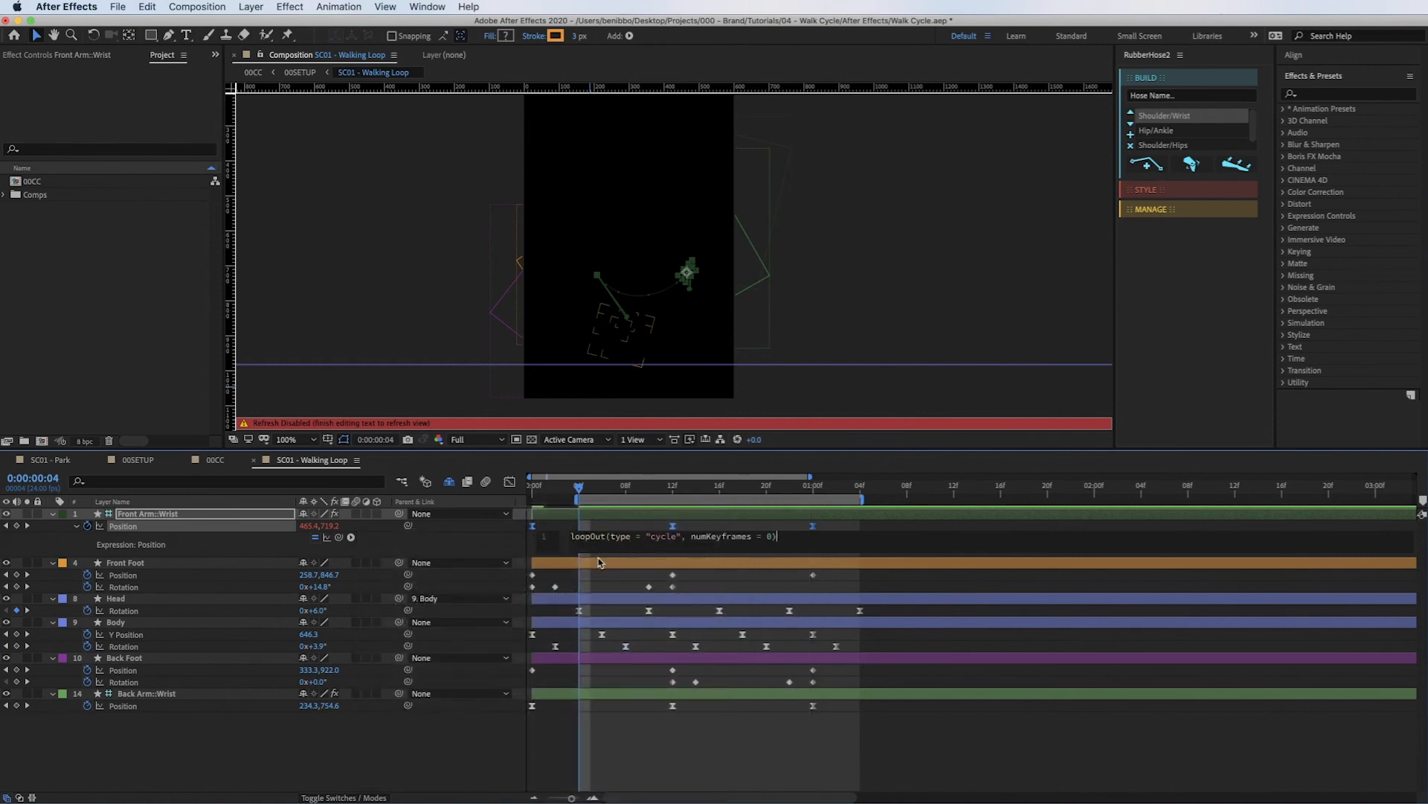
{"action": "left_click", "coordinate": [580, 492]}
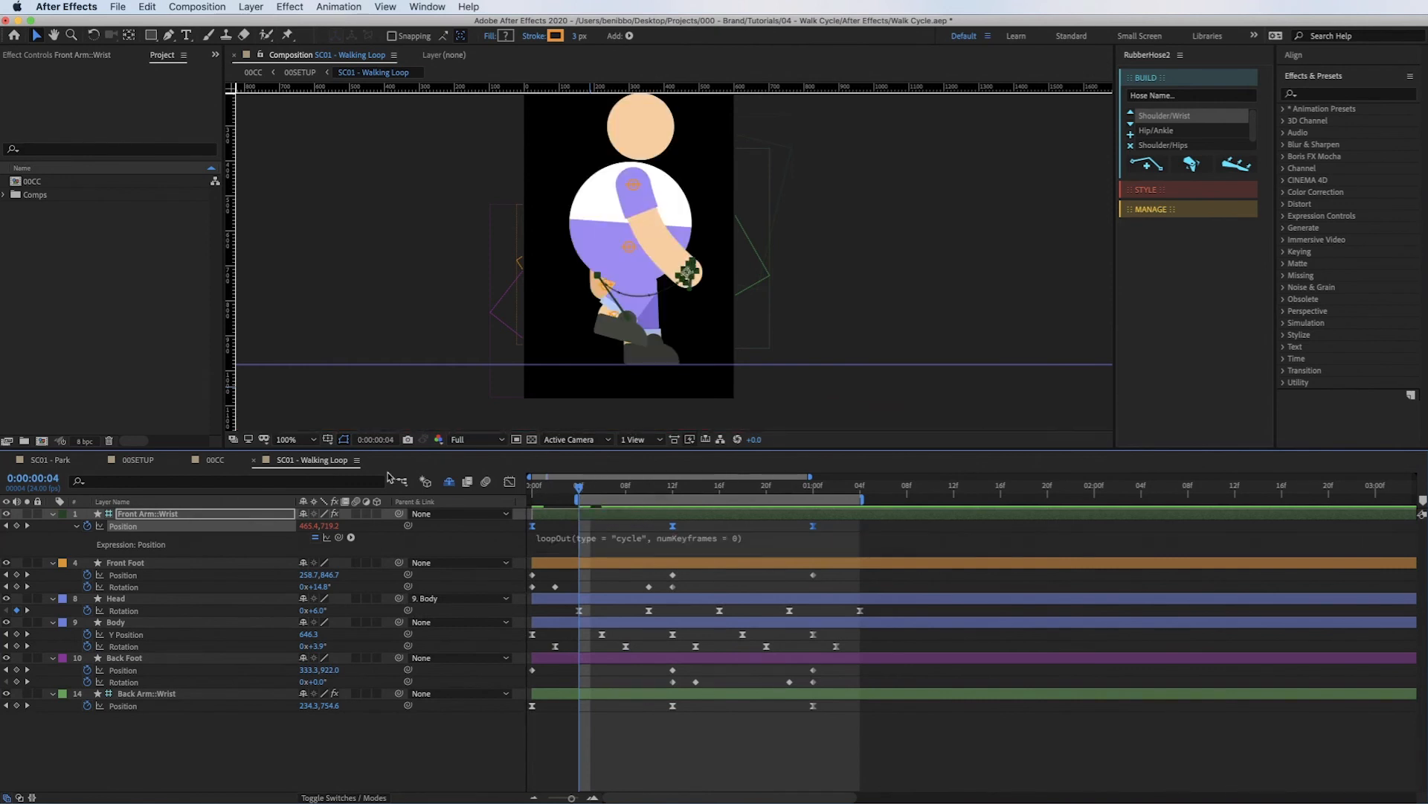
Copy the Front Arm wrist's loopOut expression onto the Front Foot's Position and Rotation.
{"action": "left_click", "coordinate": [592, 536]}
{"action": "key", "text": "super+c"}
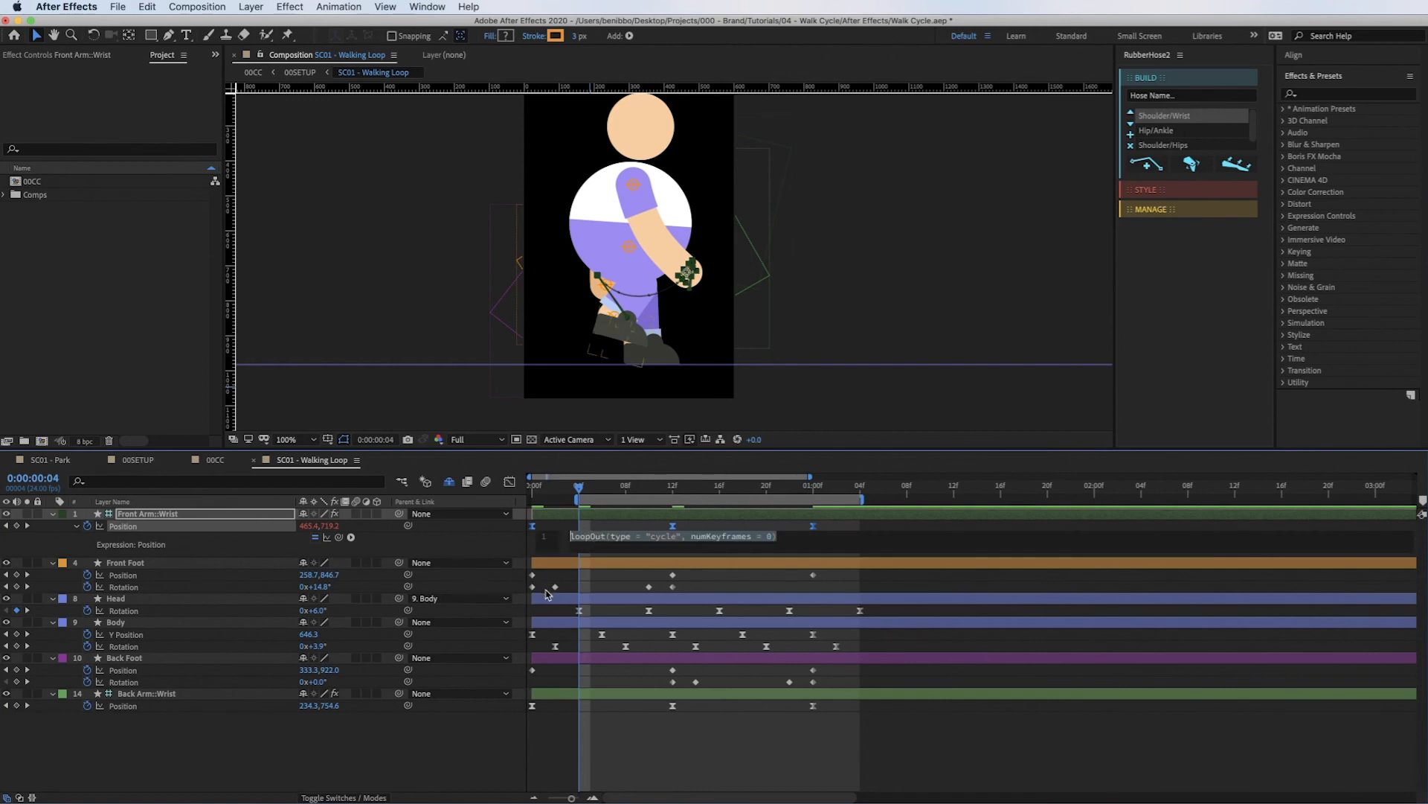
{"action": "left_click", "coordinate": [88, 575], "text": "alt"}
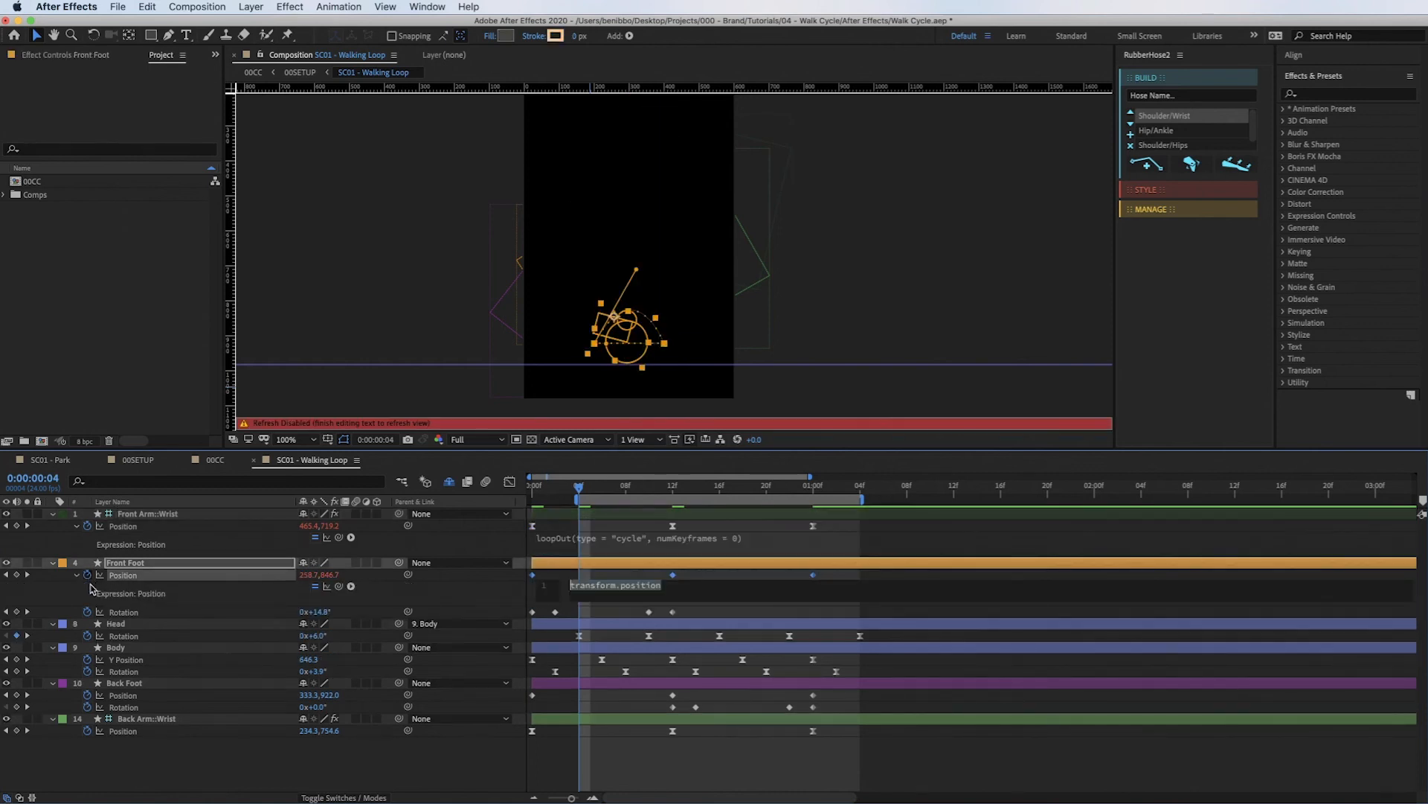
{"action": "key", "text": "super+v"}
{"action": "left_click", "coordinate": [88, 611], "text": "alt"}
{"action": "key", "text": "super+v"}
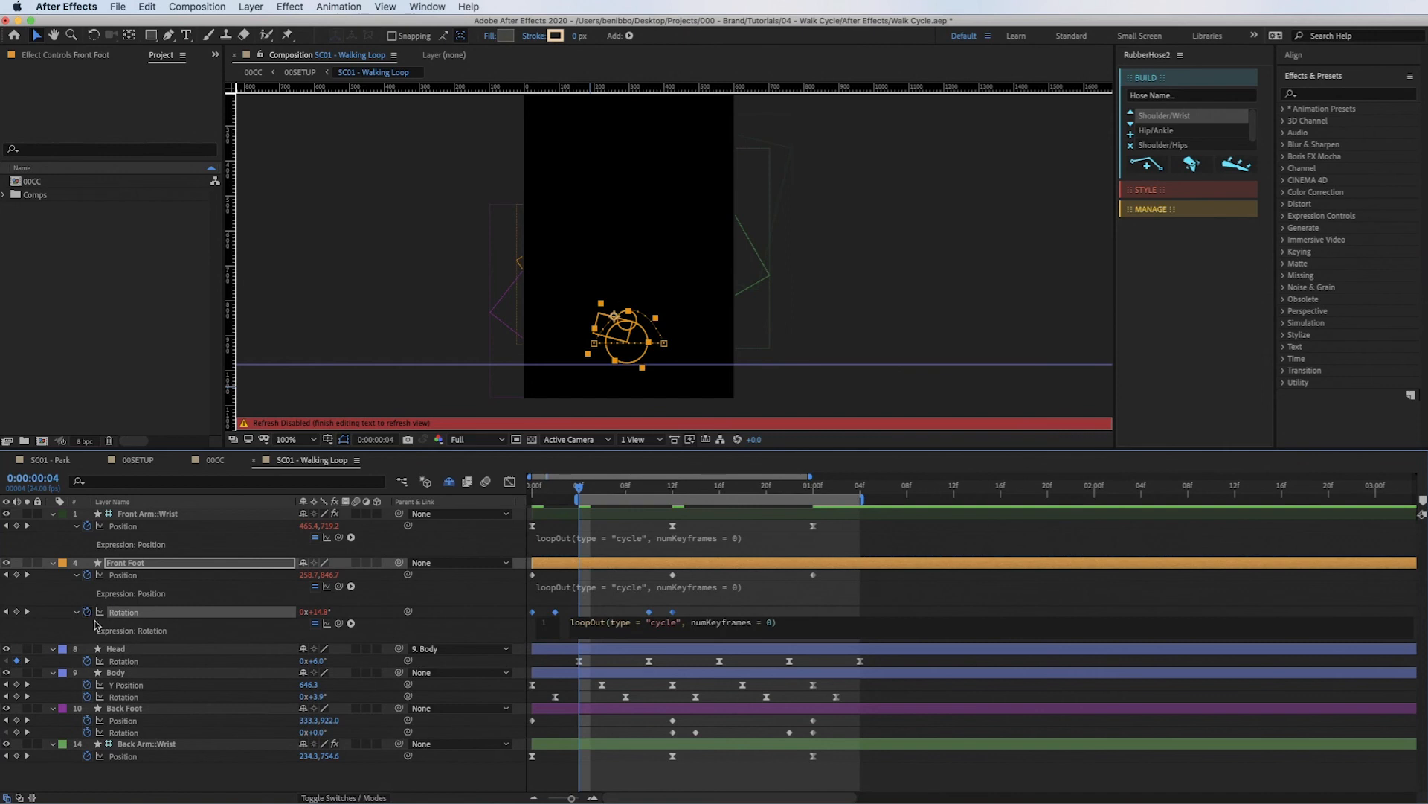
Apply the copied loopOut expression to the Head's Rotation and the Body's Y Position and Rotation.
{"action": "left_click", "coordinate": [88, 660], "text": "alt"}
{"action": "key", "text": "super+v"}
{"action": "left_click", "coordinate": [87, 710], "text": "alt"}
{"action": "key", "text": "super+v"}
{"action": "left_click", "coordinate": [88, 746], "text": "alt"}
{"action": "key", "text": "super+v"}
{"action": "left_click", "coordinate": [182, 730]}
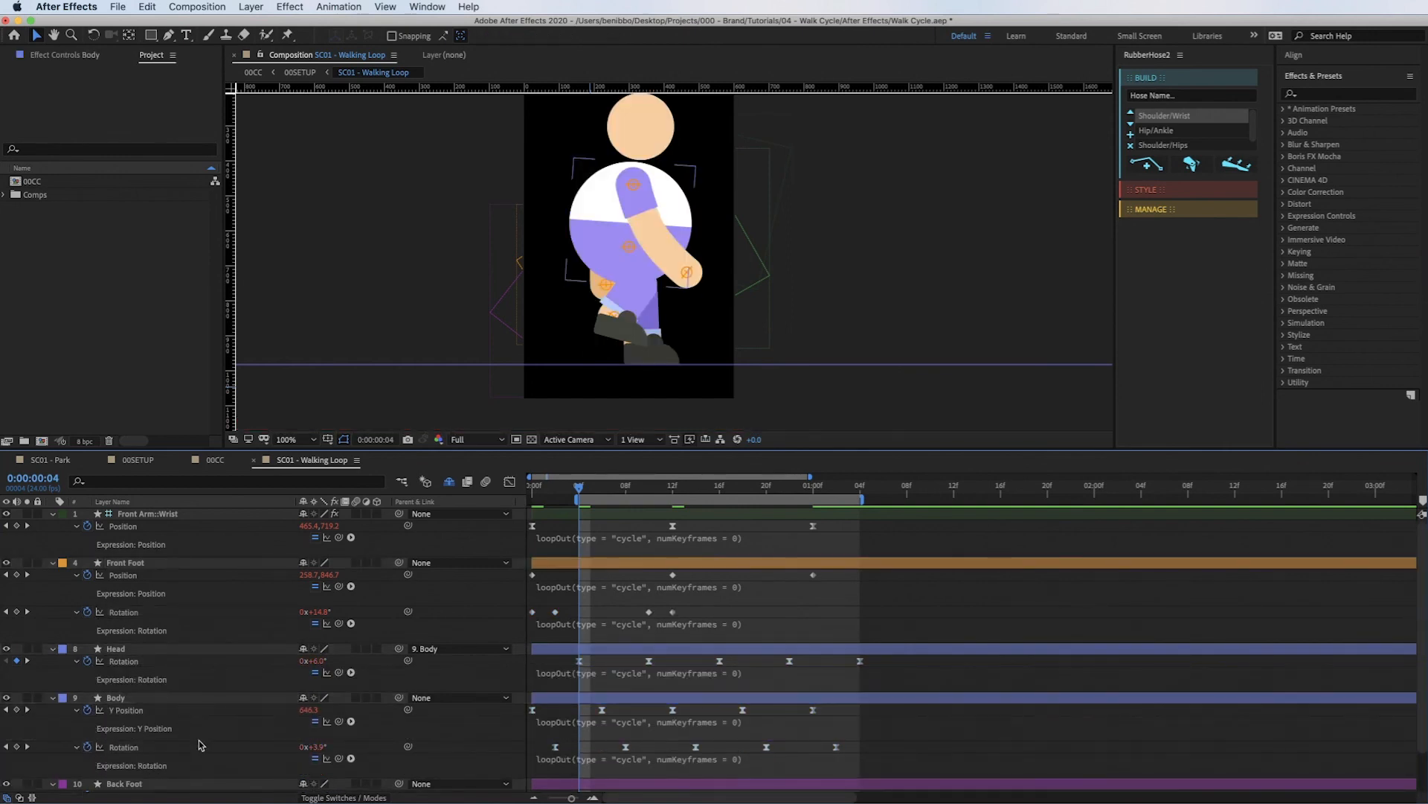
Apply the copied loopOut expression to the Back Foot's Position and Rotation, and preview the walk from frame 4.
{"action": "scroll", "coordinate": [204, 744], "scroll_direction": "down", "scroll_amount": 2}
{"action": "left_click", "coordinate": [87, 761], "text": "alt"}
{"action": "key", "text": "super+v"}
{"action": "left_click", "coordinate": [87, 737], "text": "alt"}
{"action": "key", "text": "super+v"}
{"action": "left_click", "coordinate": [846, 701]}
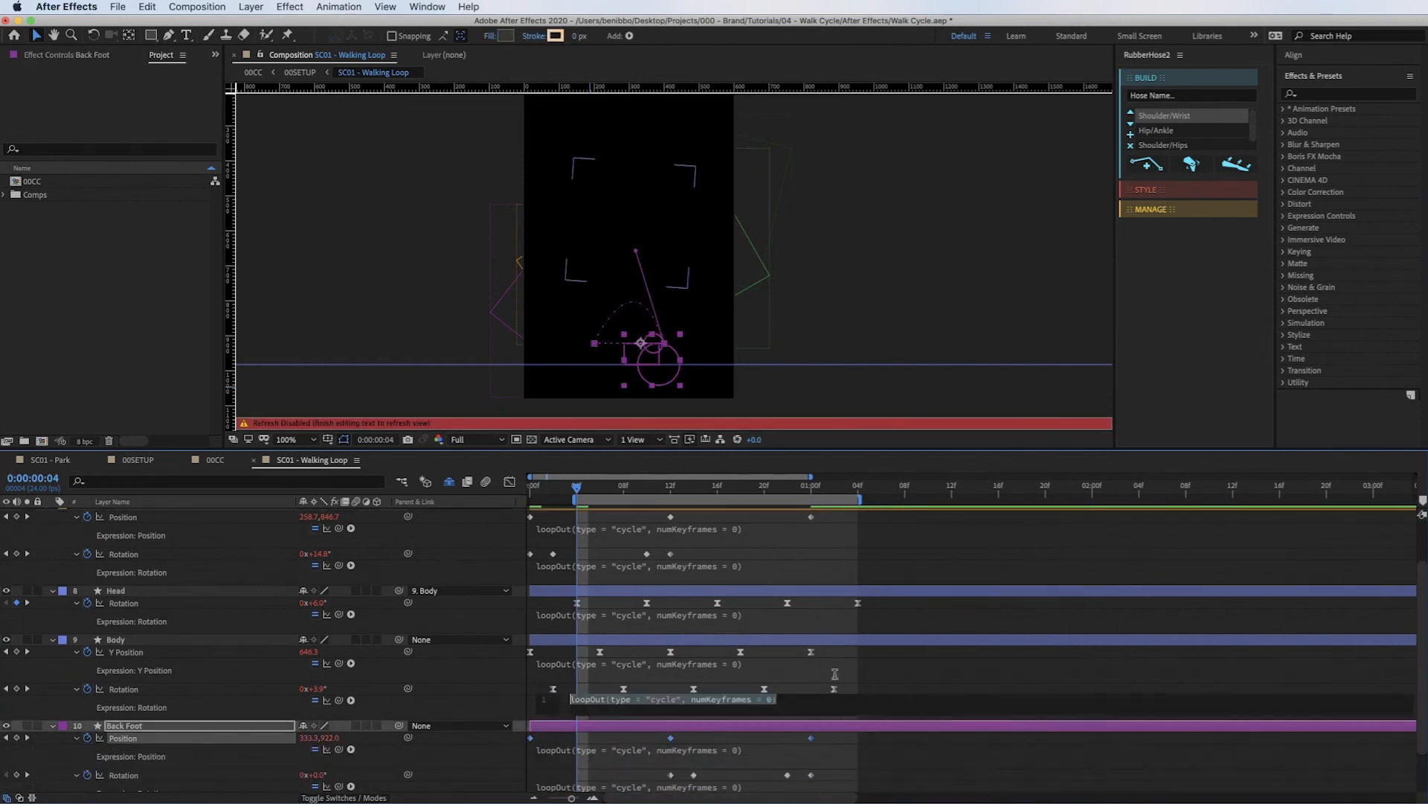
{"action": "left_click", "coordinate": [578, 489]}
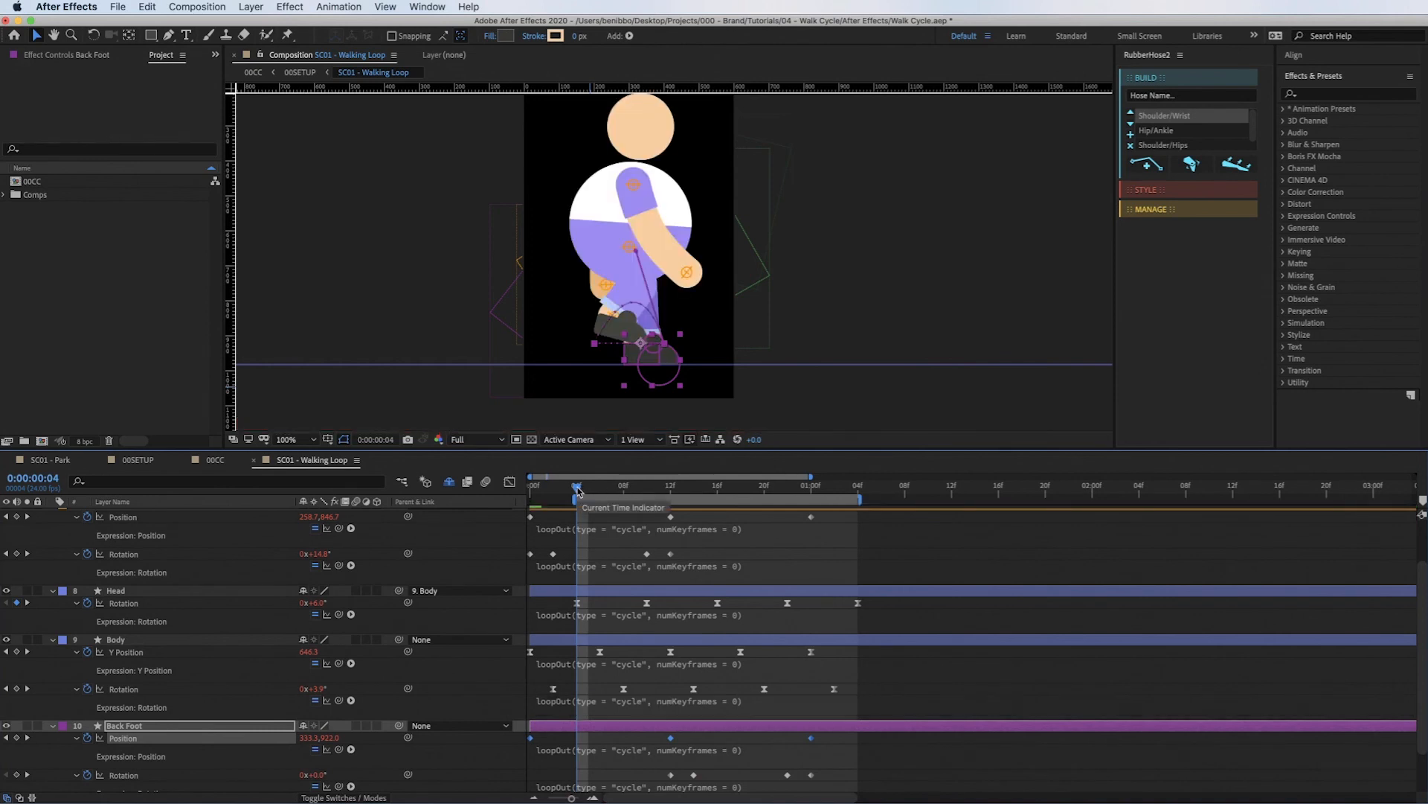
{"action": "key", "text": "space"}
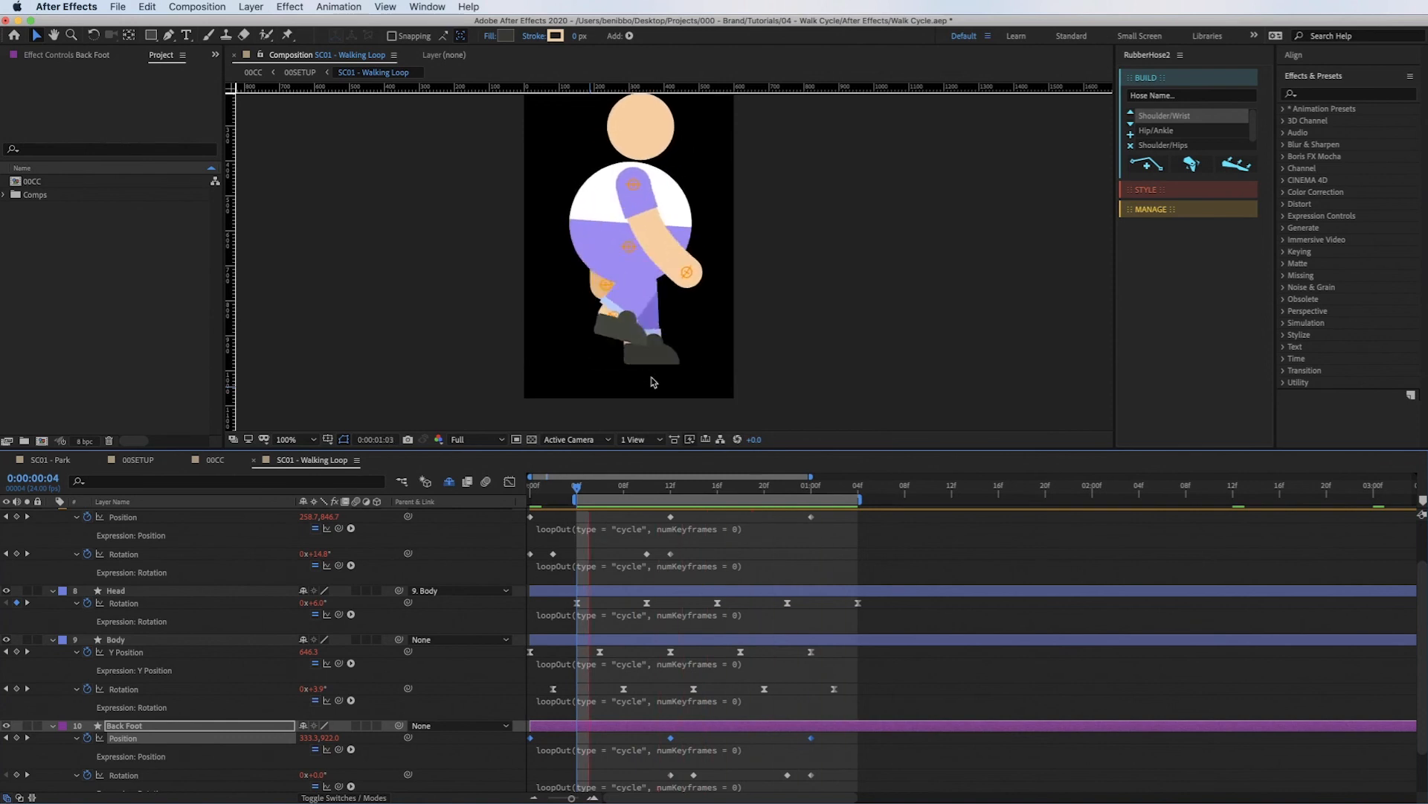
{"action": "left_click", "coordinate": [779, 548]}
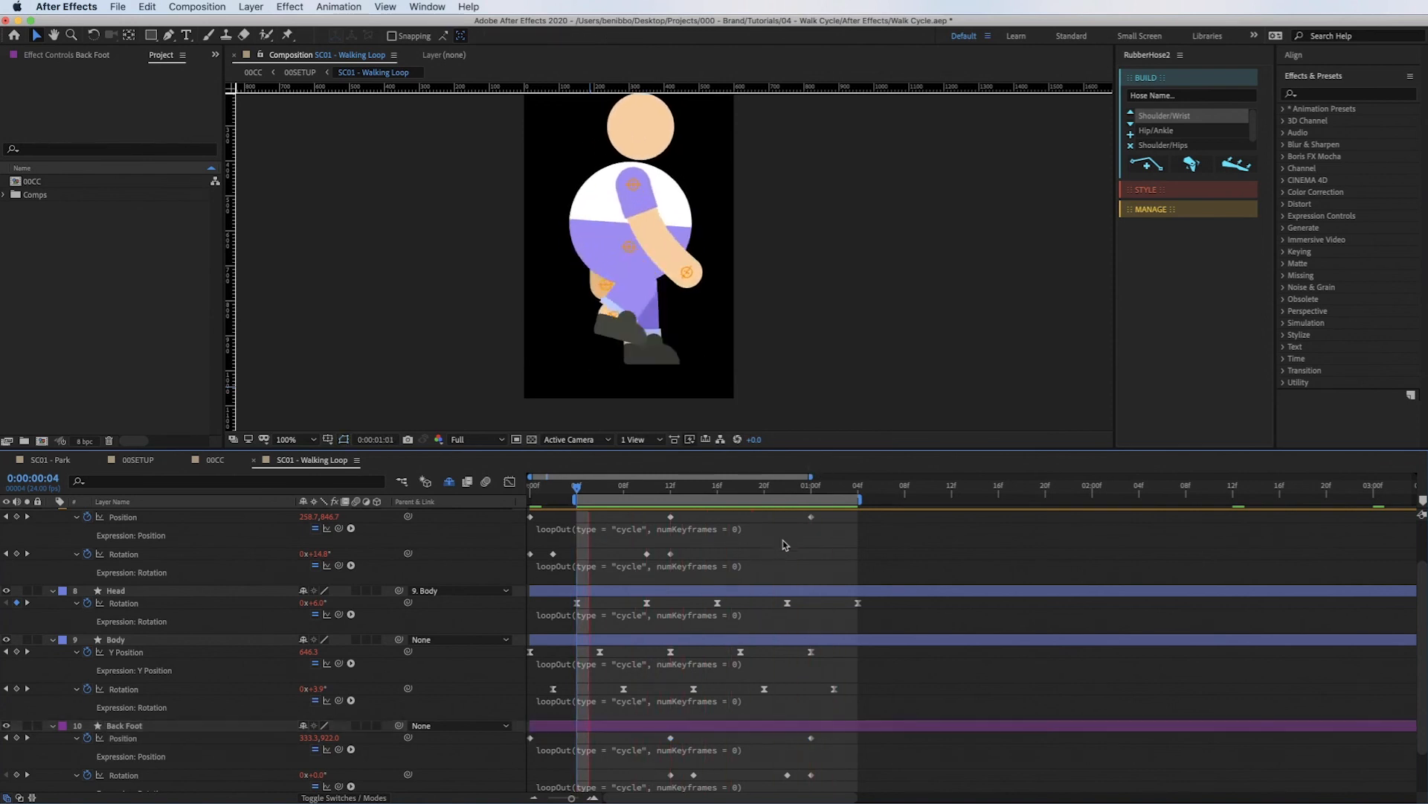
Hide the loopOut expression fields and show only the keyframed properties of all layers in the SC01 - Walking Loop composition.
{"action": "key", "text": "u"}
{"action": "key", "text": "u"}
{"action": "key", "text": "u"}
{"action": "key", "text": "u"}
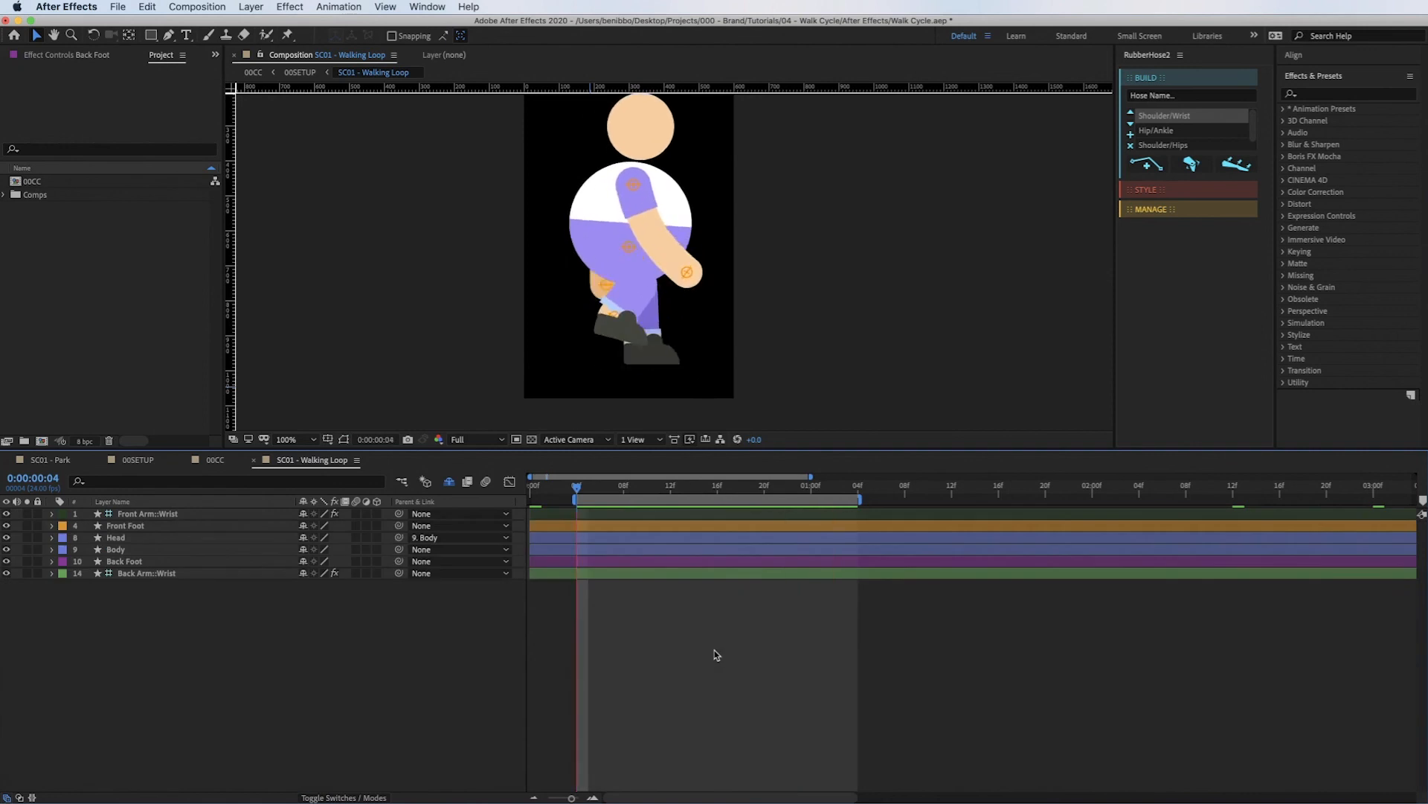
{"action": "left_click", "coordinate": [706, 488]}
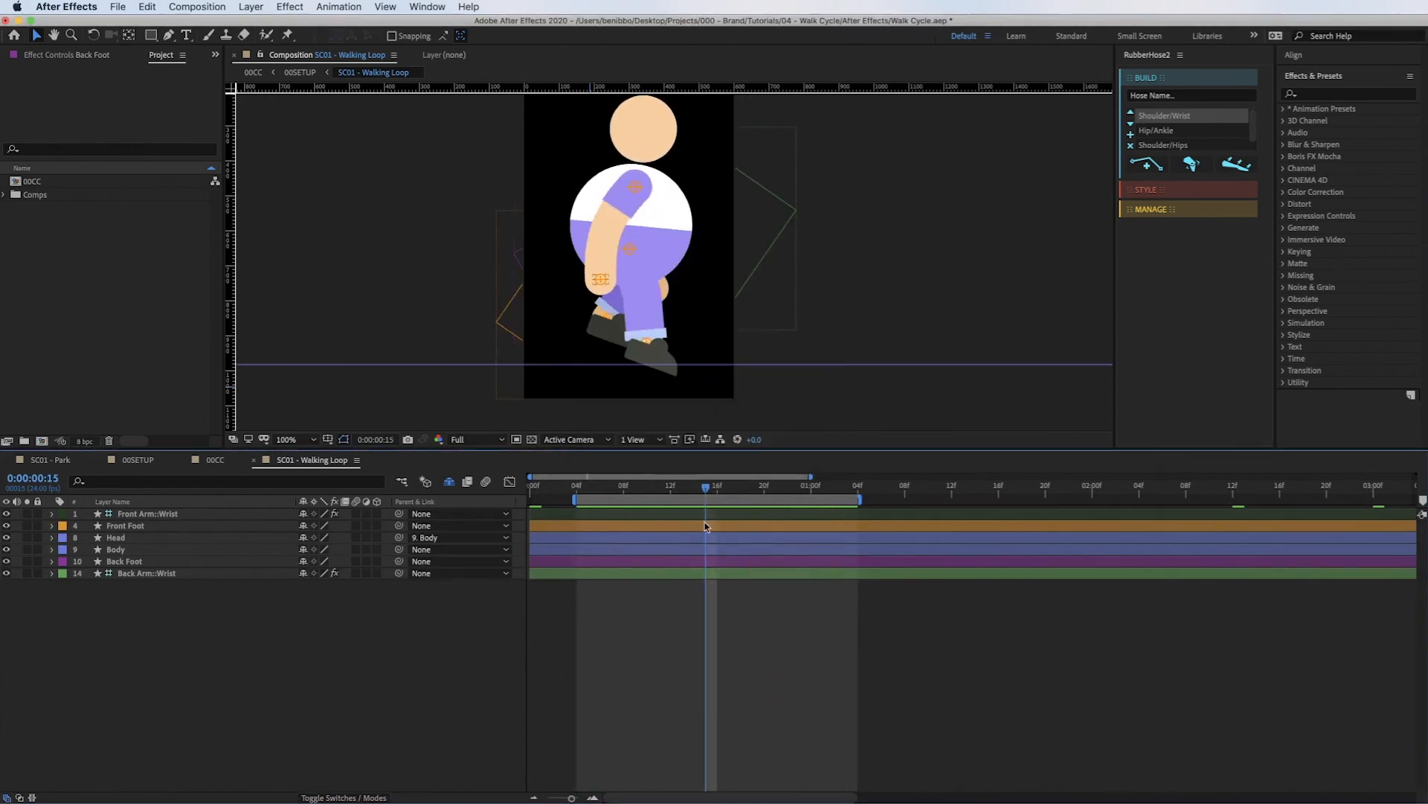
{"action": "key", "text": "u"}
Add a Rotation keyframe to the Front Foot at 0:00:01:00 and scrub back to the start of the walk.
{"action": "left_click_drag", "start_coordinate": [539, 488], "coordinate": [677, 513]}
{"action": "left_click", "coordinate": [555, 537]}
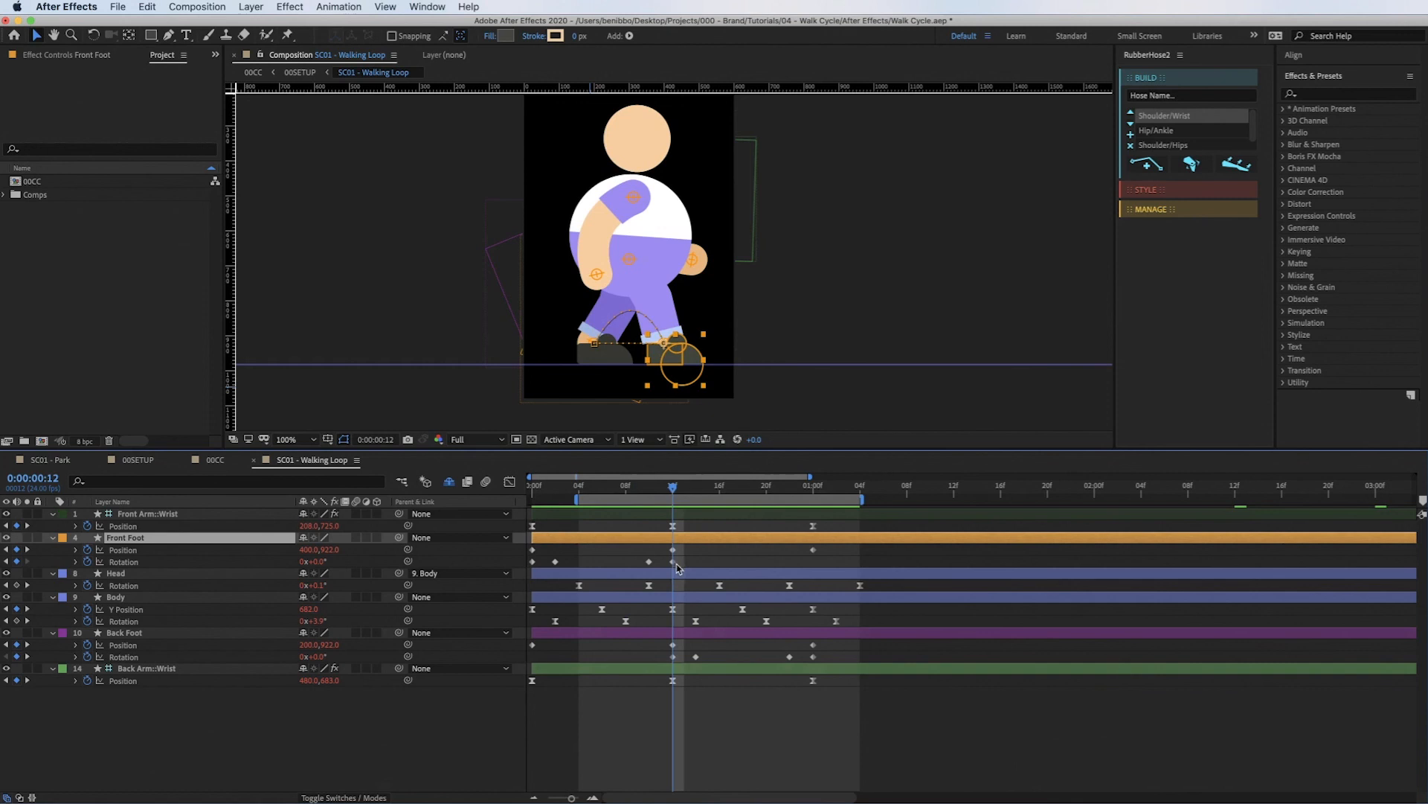
{"action": "left_click", "coordinate": [811, 494]}
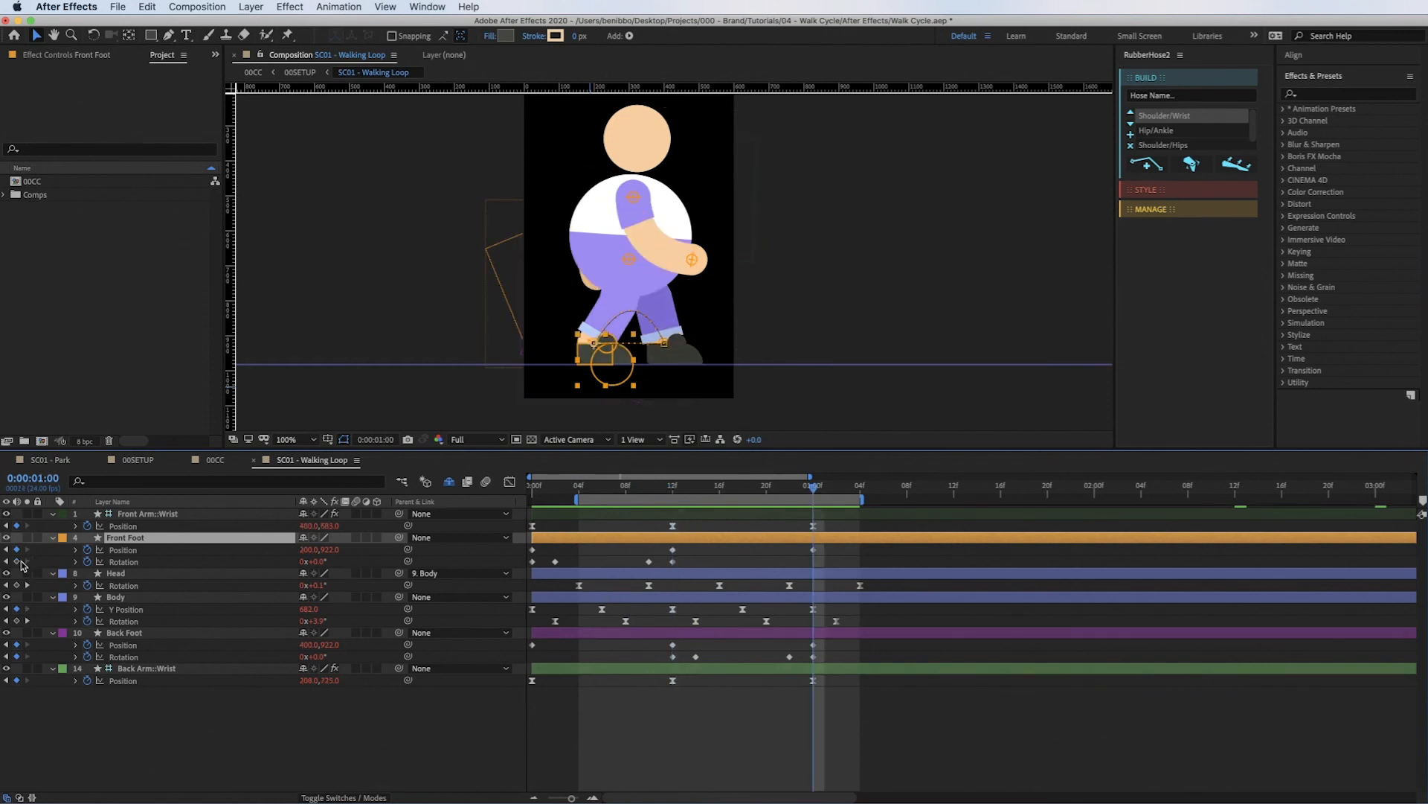
{"action": "left_click", "coordinate": [17, 562]}
{"action": "left_click_drag", "start_coordinate": [675, 491], "coordinate": [748, 501]}
{"action": "key", "text": "space"}
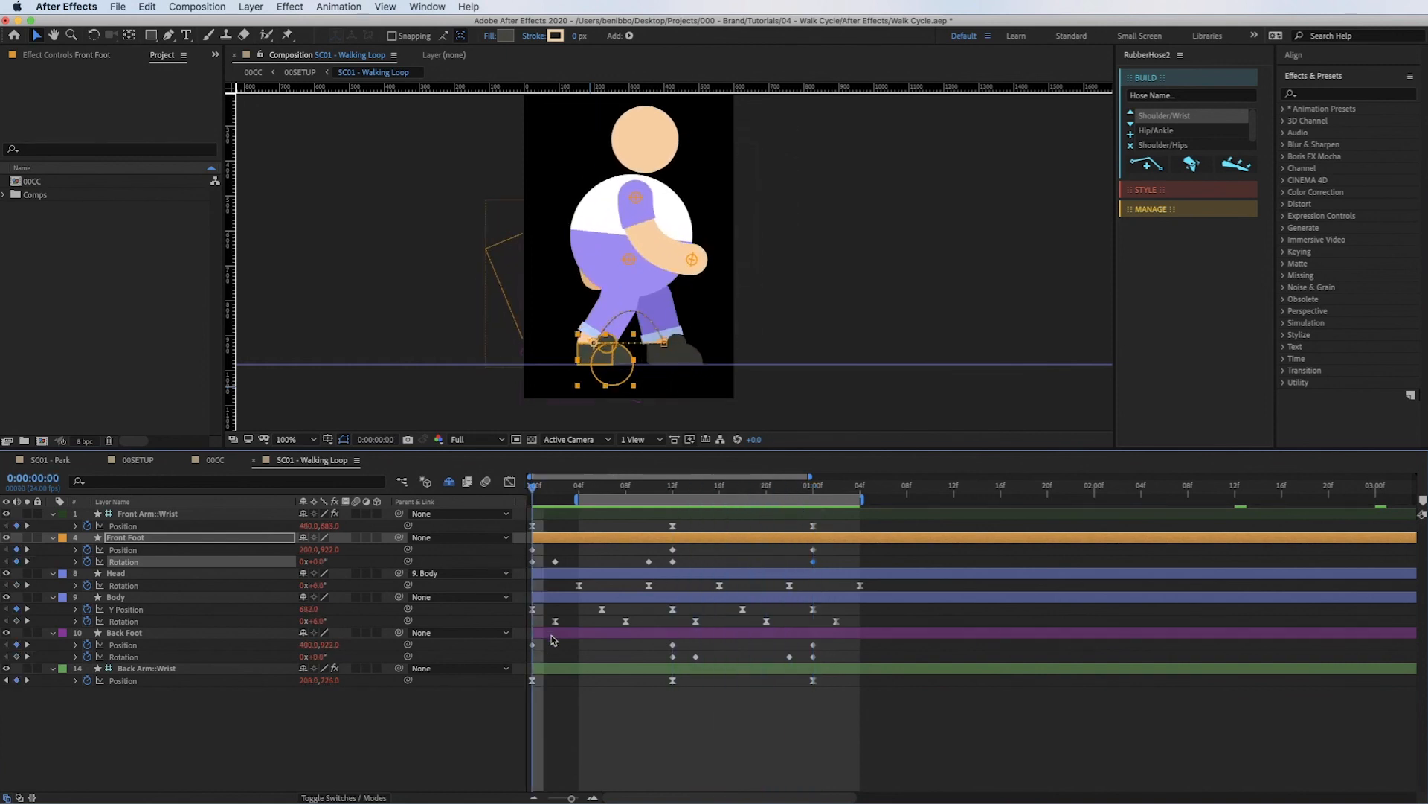
Add a Rotation keyframe to the Back Foot at frame 0 and preview the walk from frame 4.
{"action": "left_click", "coordinate": [186, 633]}
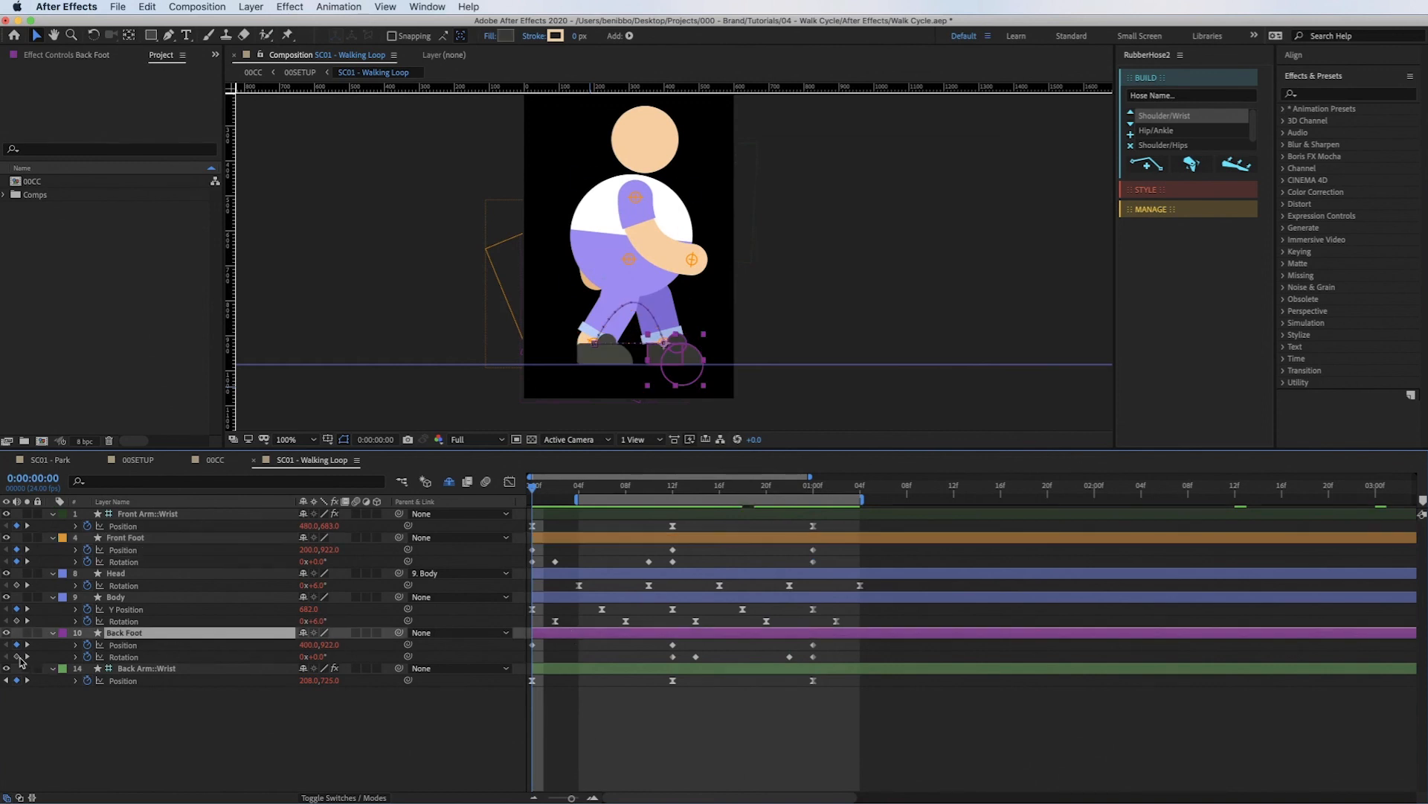
{"action": "left_click", "coordinate": [15, 656]}
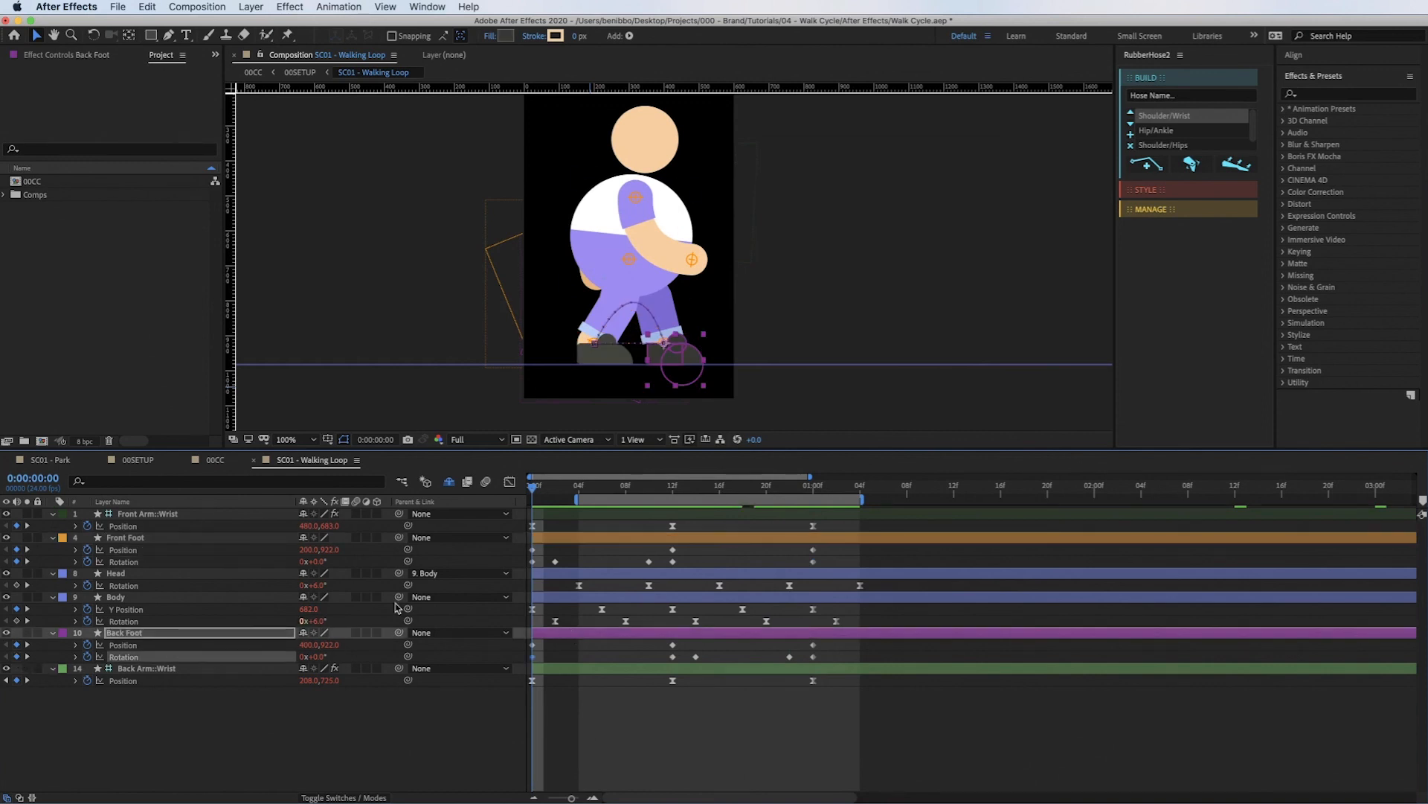
{"action": "left_click", "coordinate": [580, 489]}
{"action": "key", "text": "space"}
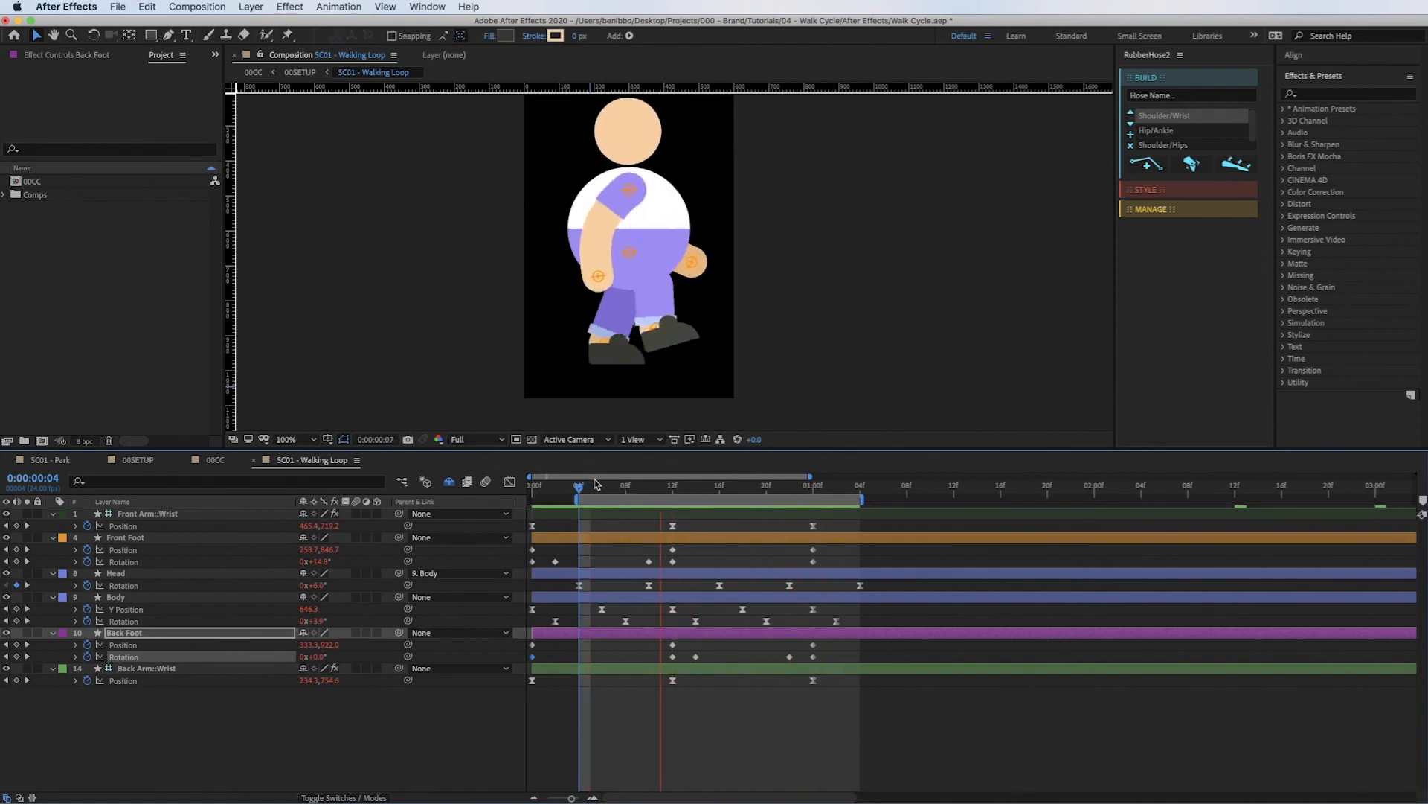
{"action": "key", "text": "space"}
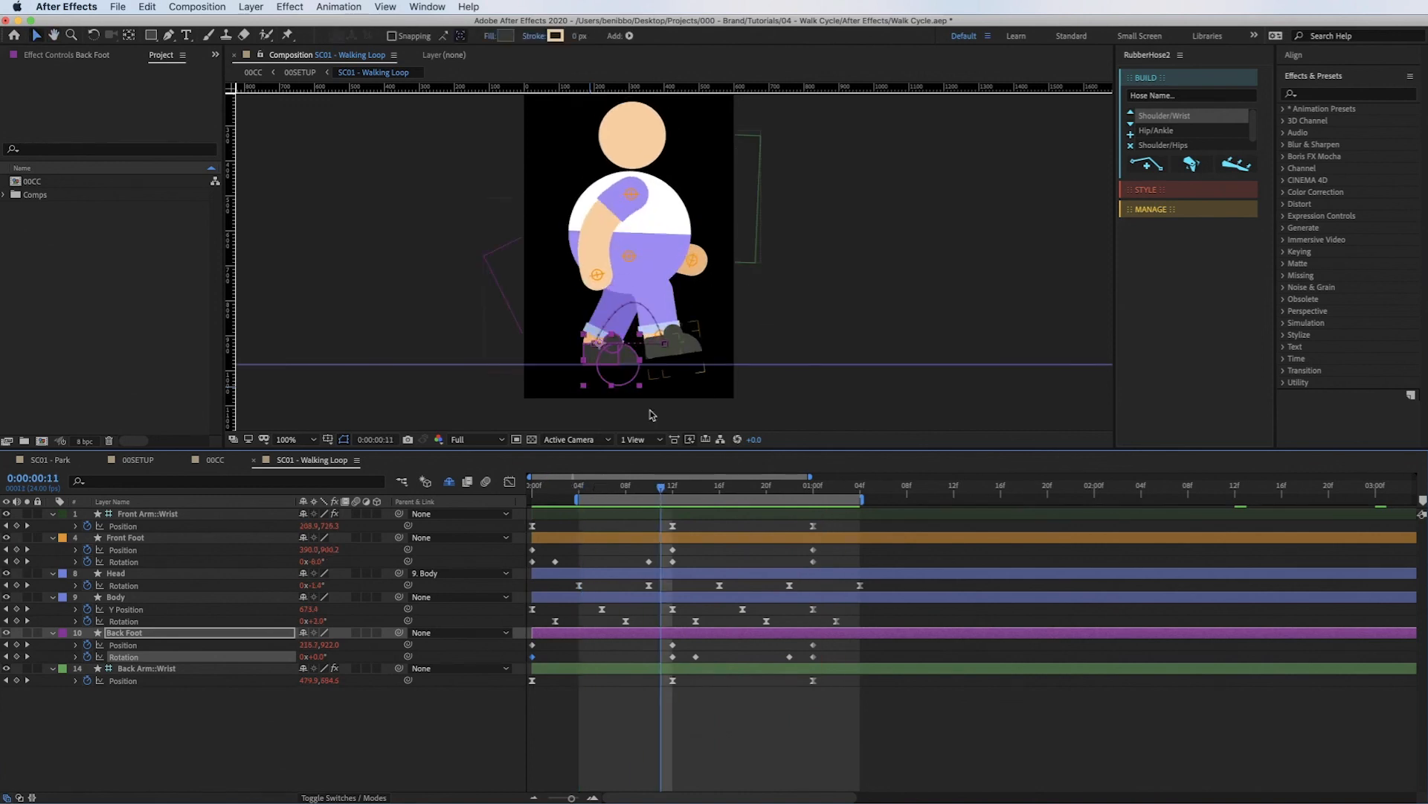
Select the Back Arm wrist, scrub through its motion from frame 0 and play the loop from frame 4.
{"action": "left_click", "coordinate": [696, 261]}
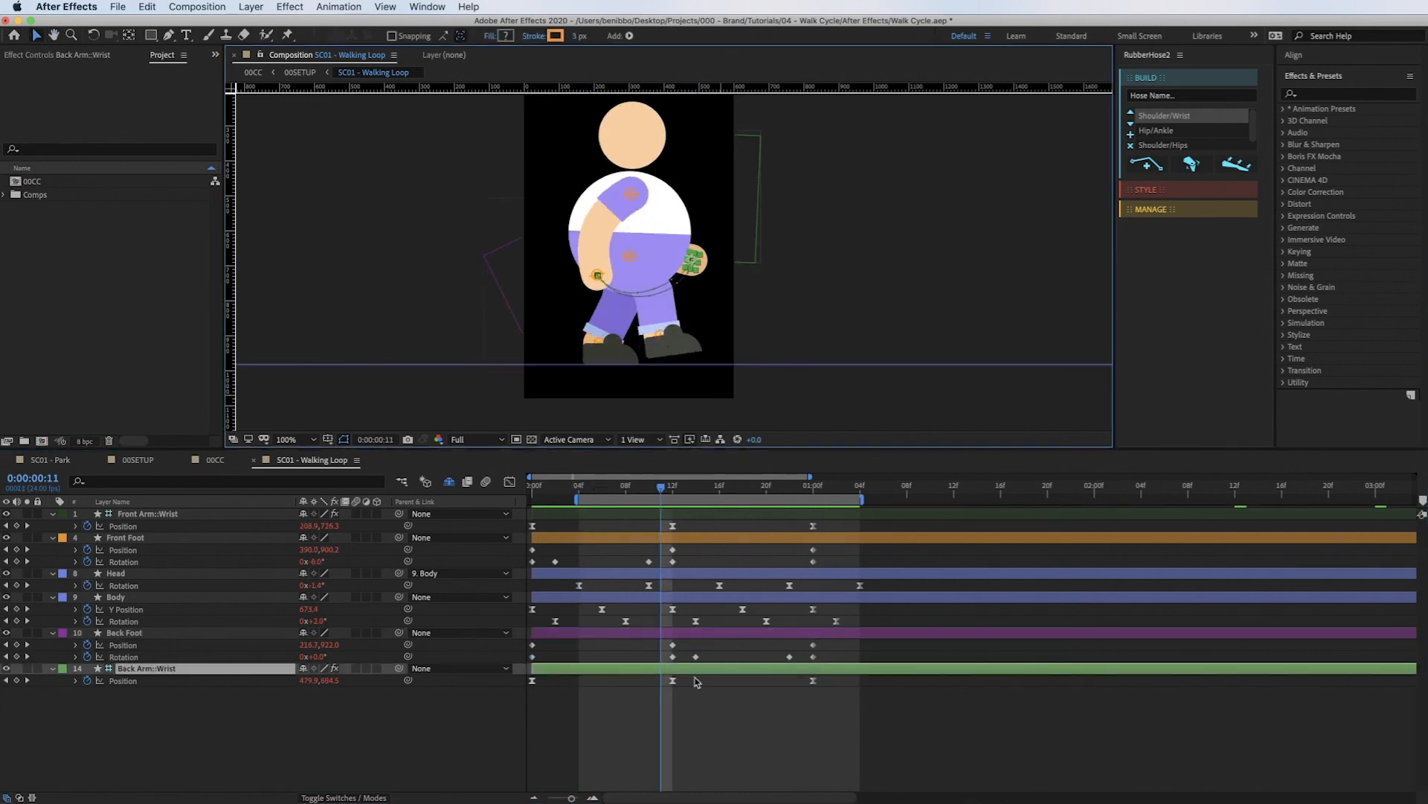
{"action": "left_click_drag", "start_coordinate": [554, 491], "coordinate": [531, 492]}
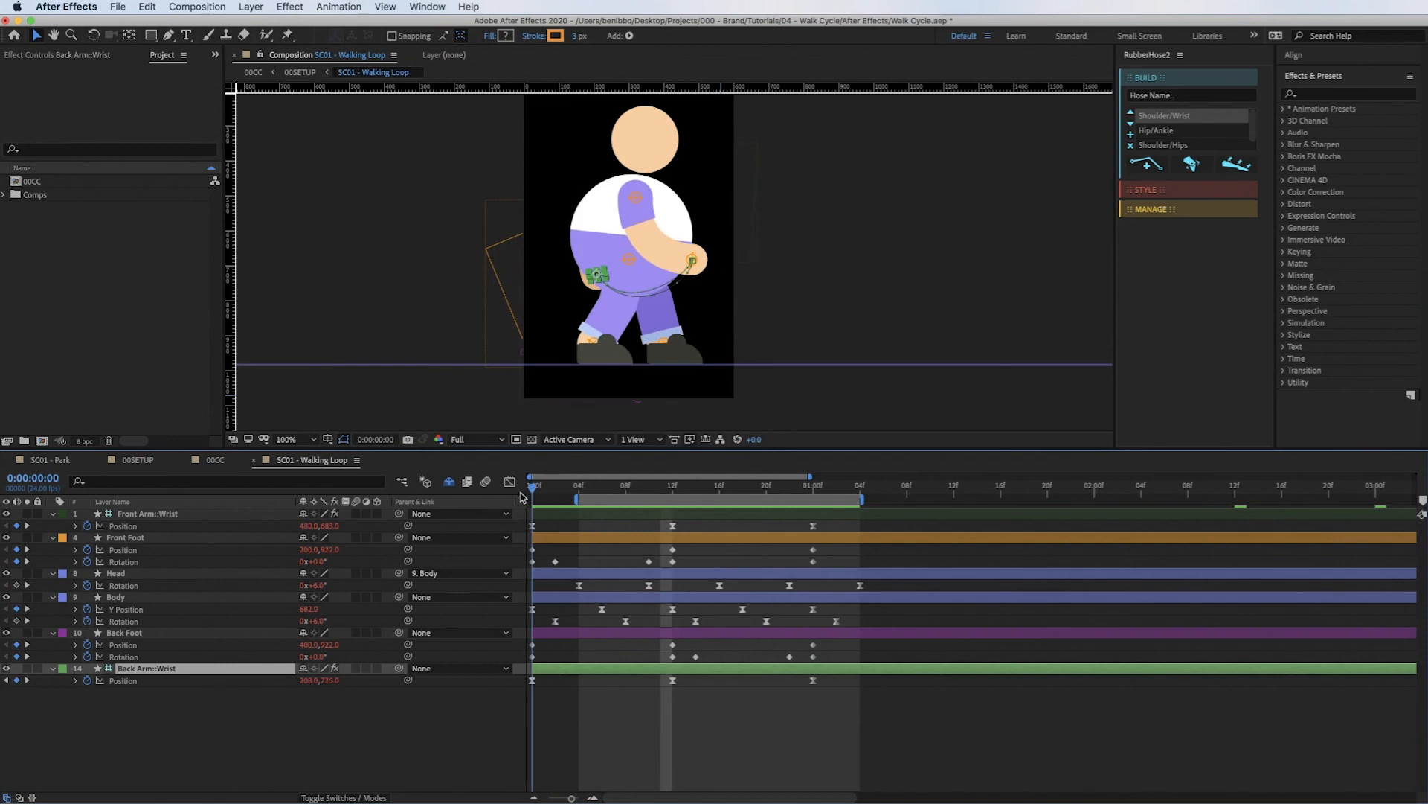
{"action": "left_click_drag", "start_coordinate": [770, 497], "coordinate": [525, 511]}
{"action": "key", "text": "space"}
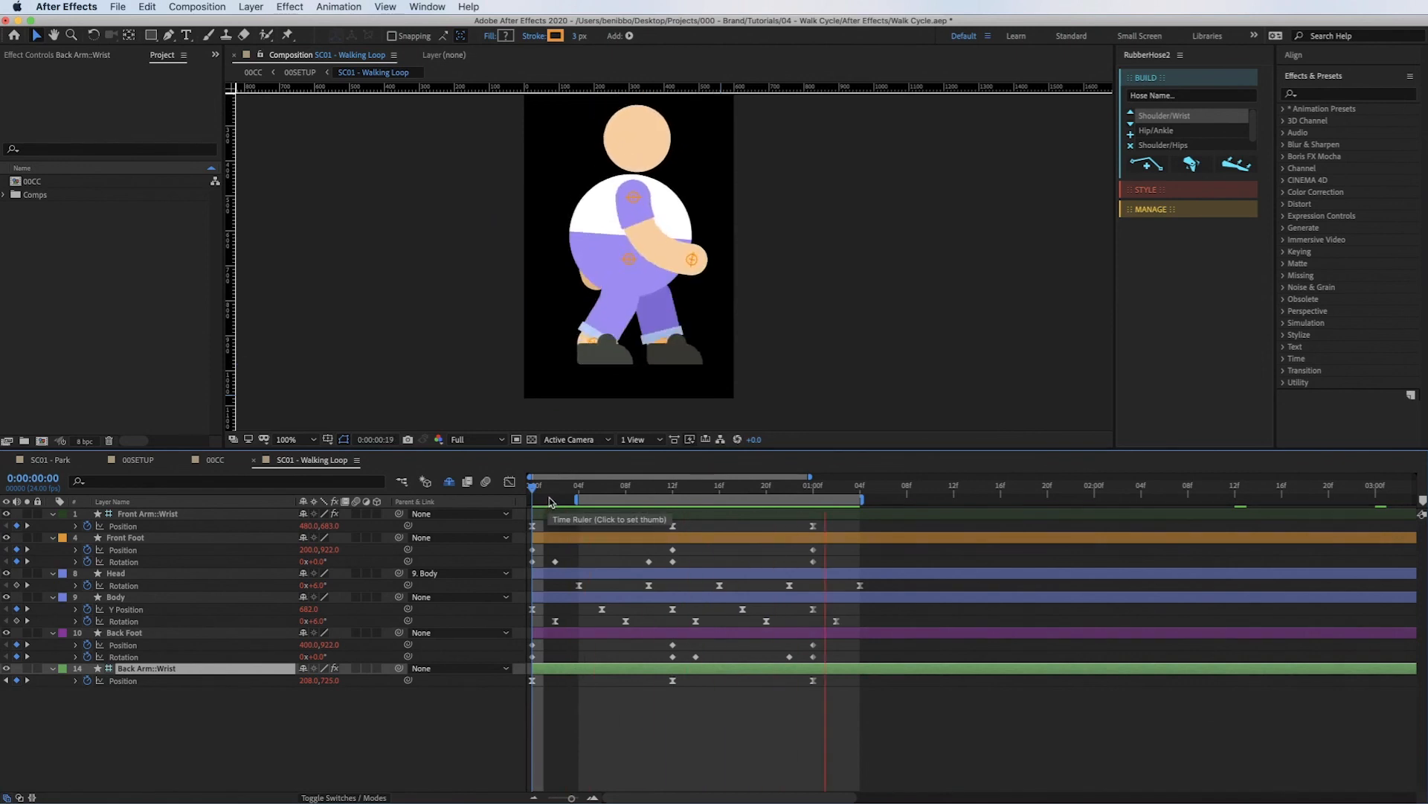
{"action": "left_click", "coordinate": [579, 493]}
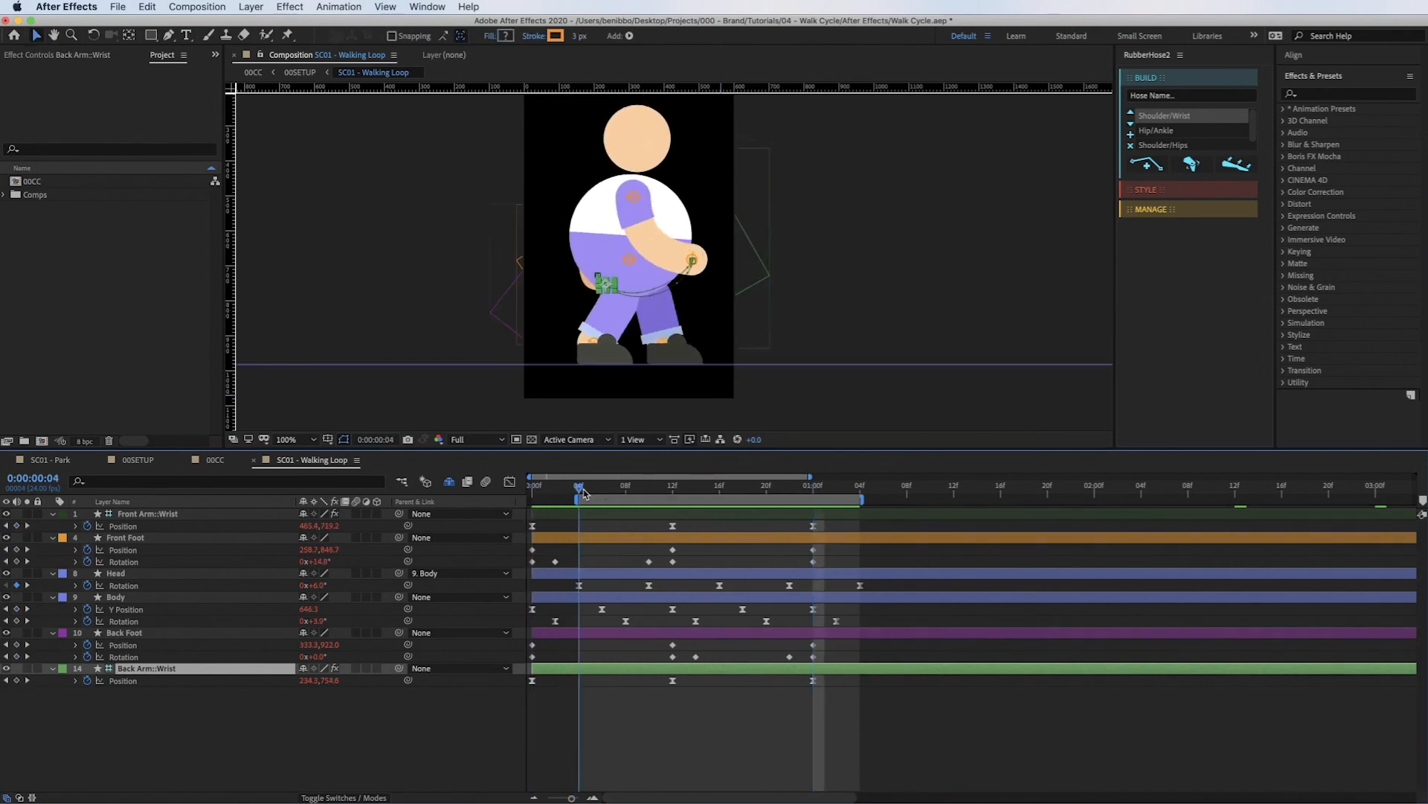
{"action": "key", "text": "space"}
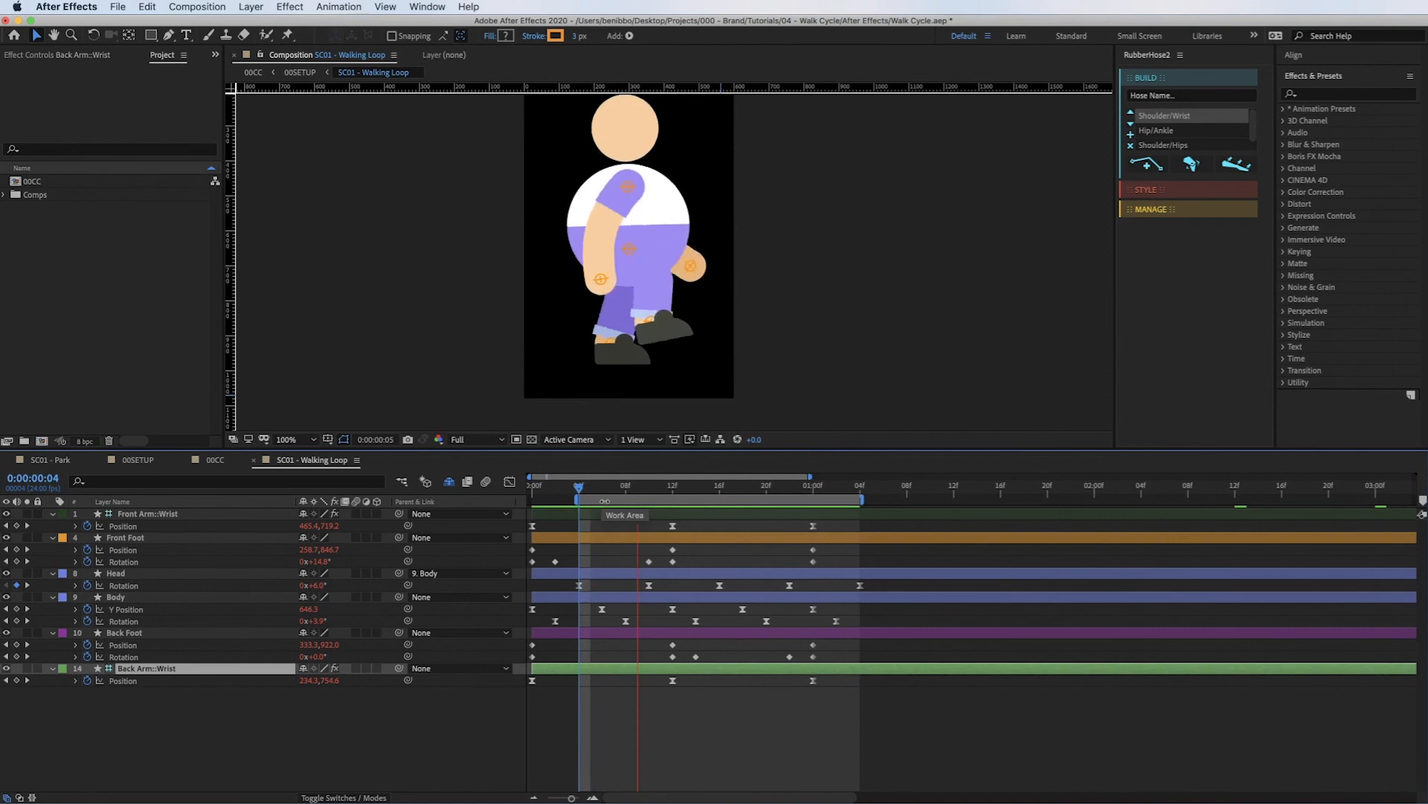
{"action": "key", "text": "space"}
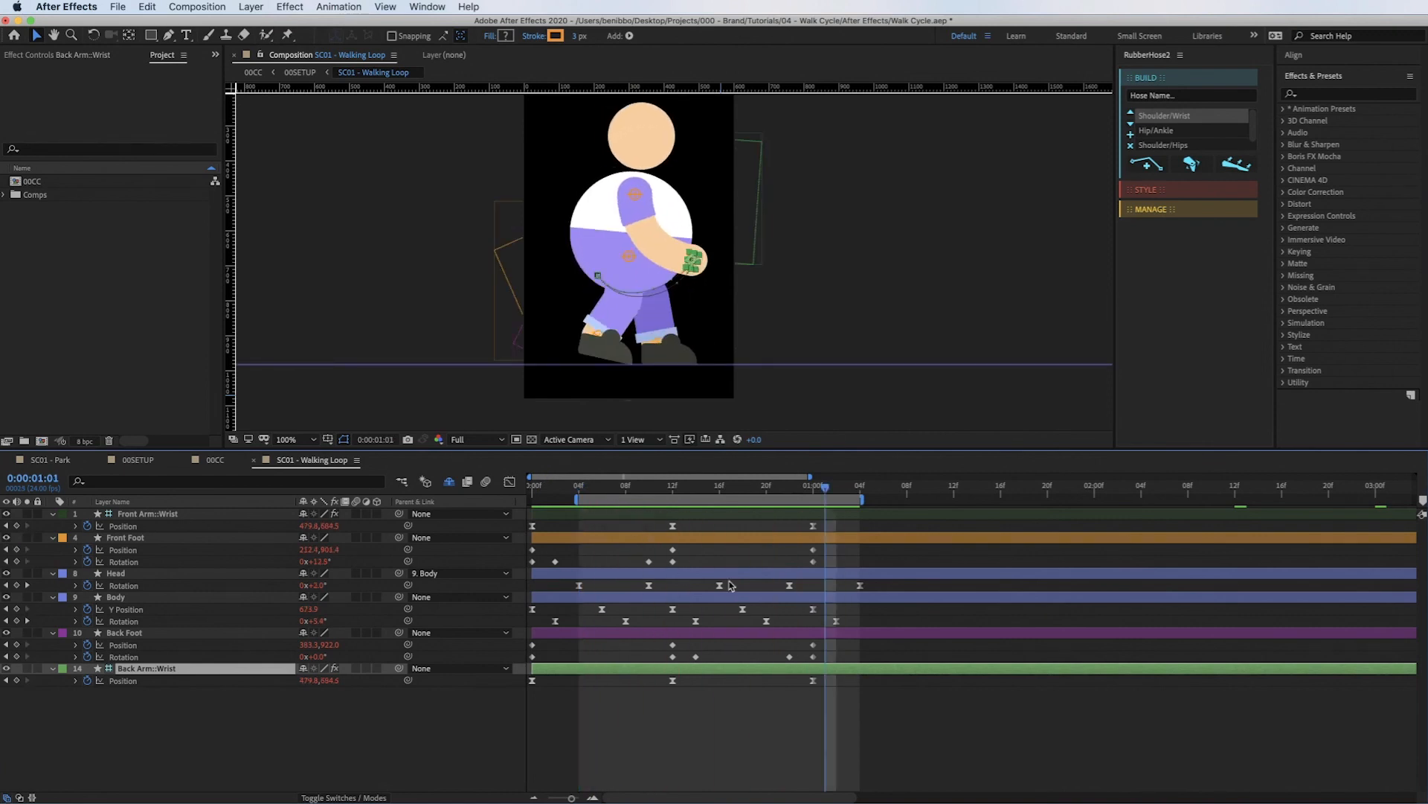
Examine the Back Arm wrist's motion path closely, comparing its Position between frame 0, frame 12 and the last keyframe.
{"action": "left_click", "coordinate": [813, 680]}
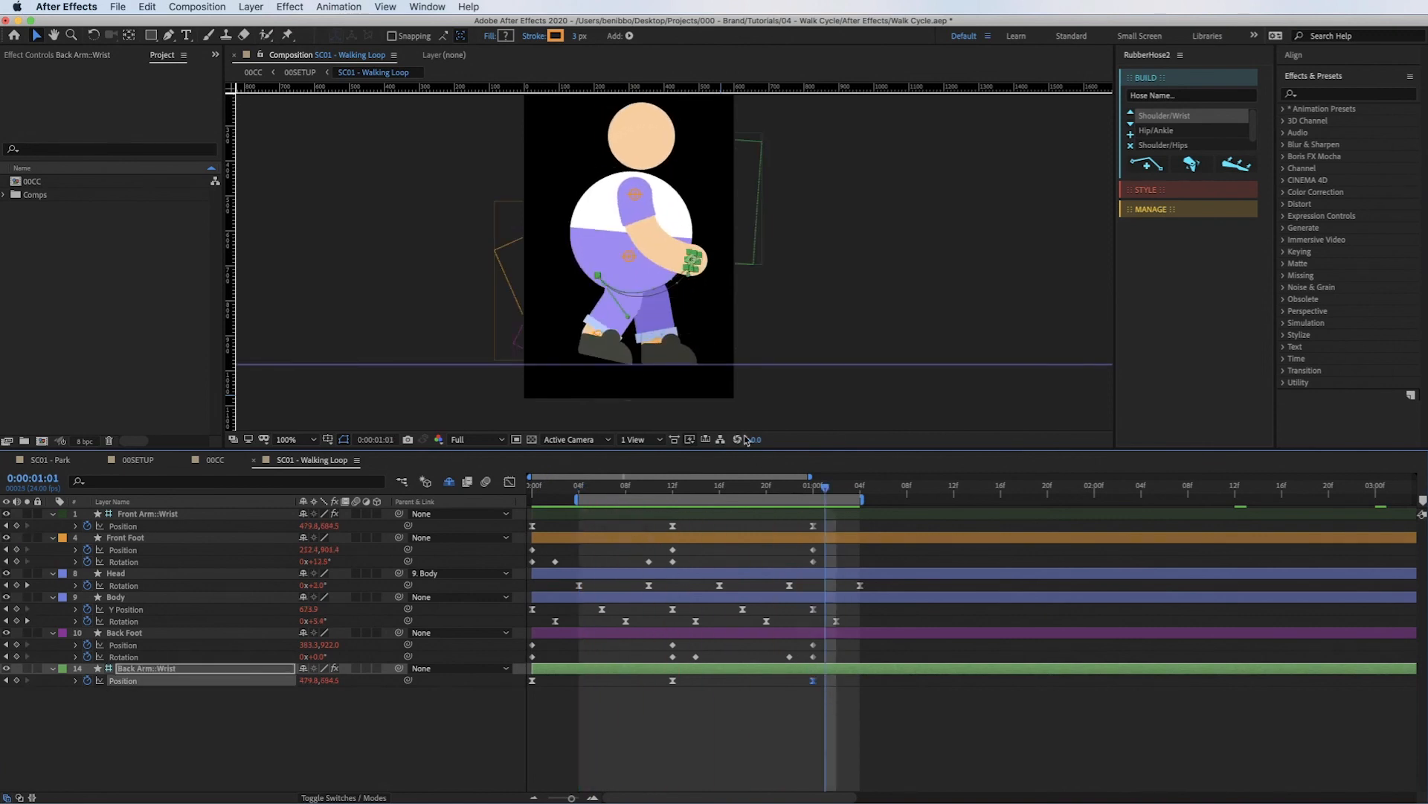
{"action": "key", "text": "period"}
{"action": "key", "text": "period"}
{"action": "left_click_drag", "start_coordinate": [724, 342], "coordinate": [751, 336]}
{"action": "left_click_drag", "start_coordinate": [439, 345], "coordinate": [459, 263]}
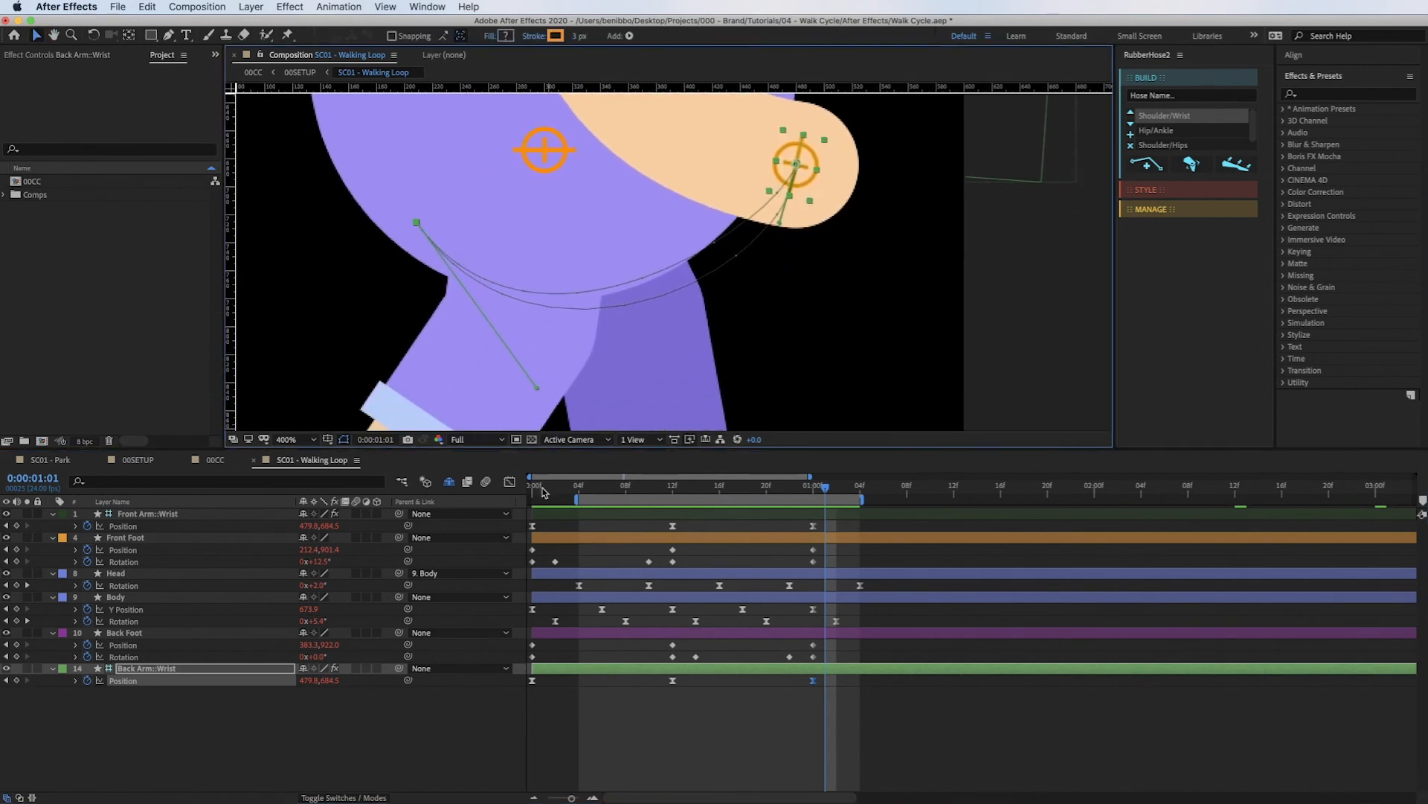
{"action": "left_click", "coordinate": [538, 491]}
{"action": "left_click_drag", "start_coordinate": [539, 497], "coordinate": [676, 497]}
Edit the velocity of the Back Arm wrist's three Position keyframes, using 75% incoming influence and adjusting the outgoing influence.
{"action": "left_click_drag", "start_coordinate": [835, 705], "coordinate": [552, 684]}
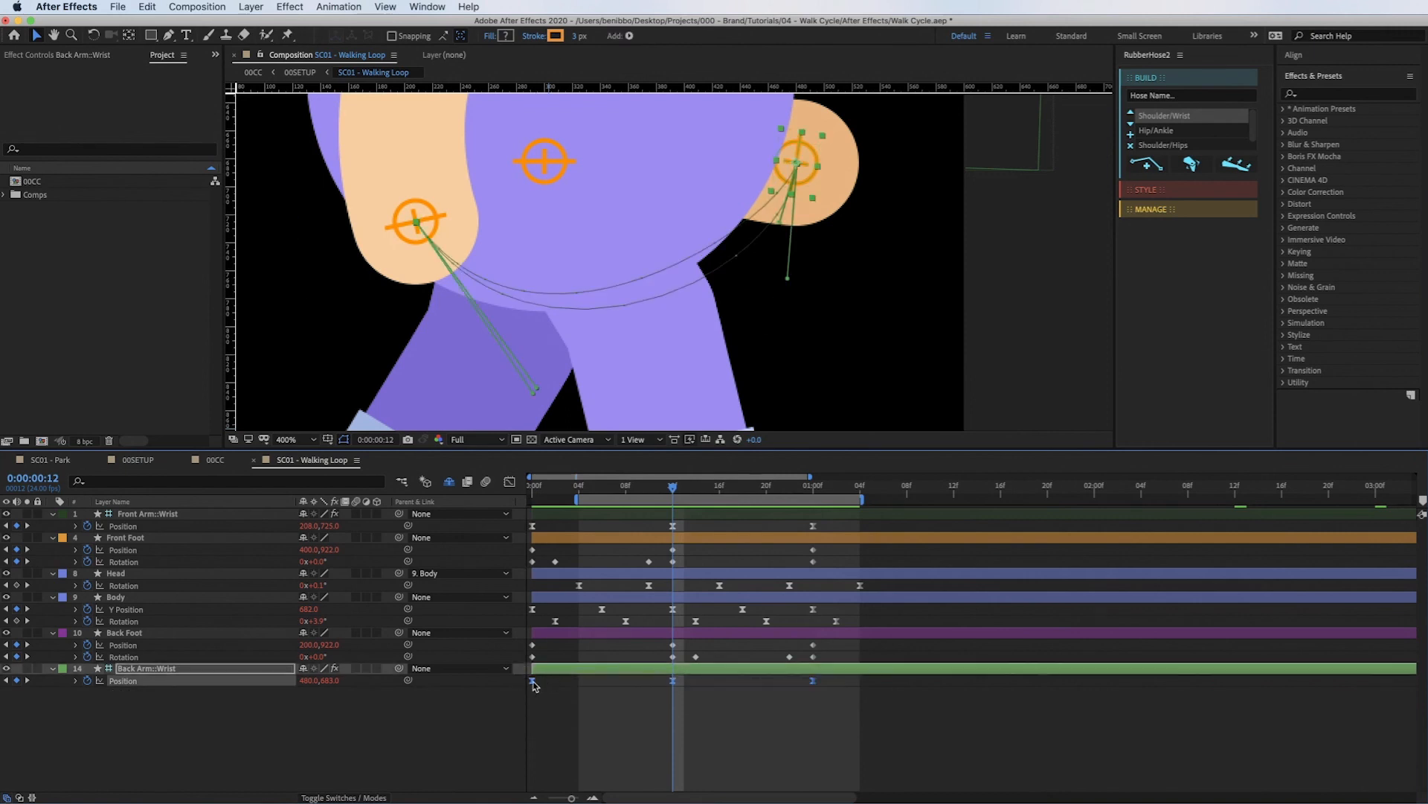
{"action": "key", "text": "super+shift+k"}
{"action": "double_click", "coordinate": [342, 431]}
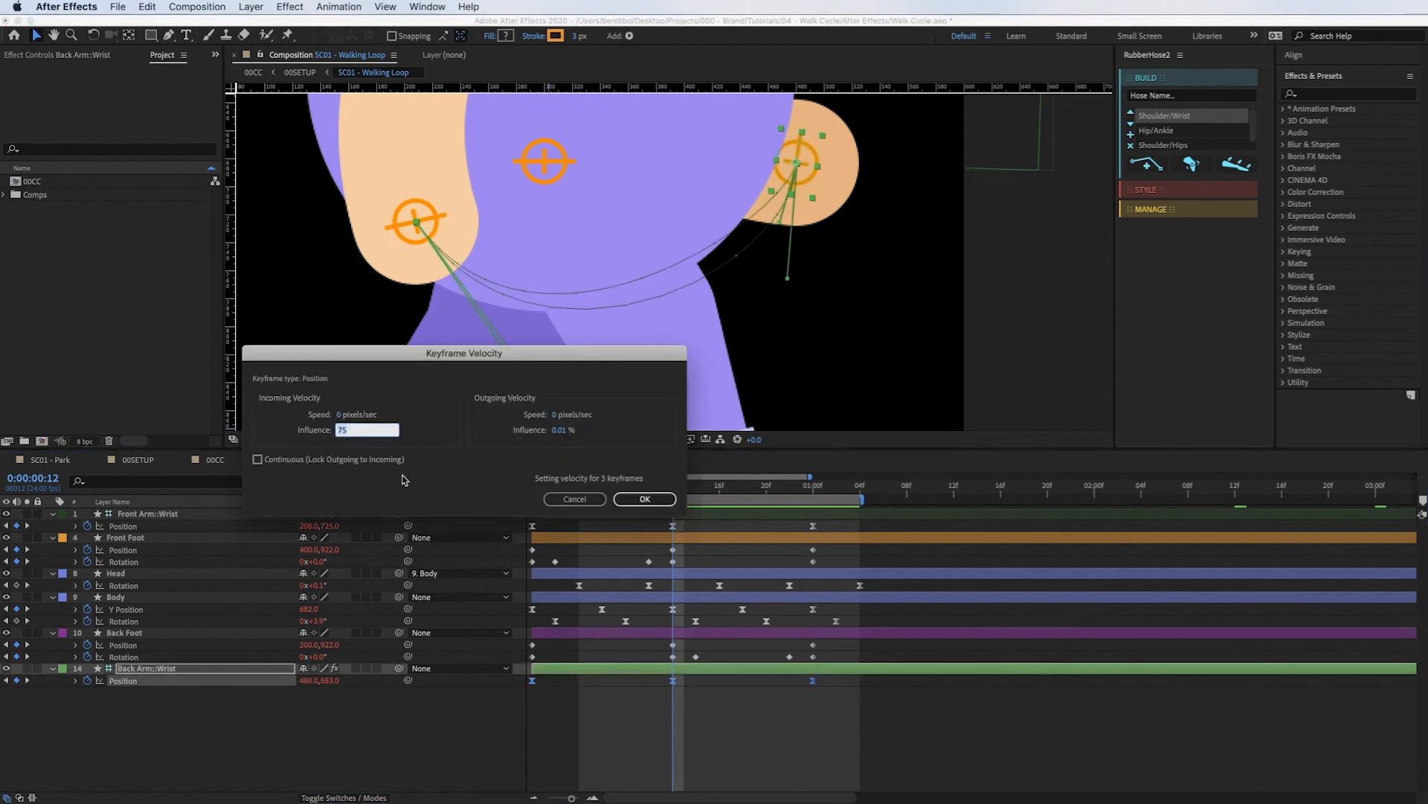
{"action": "double_click", "coordinate": [562, 430]}
{"action": "left_click", "coordinate": [644, 499]}
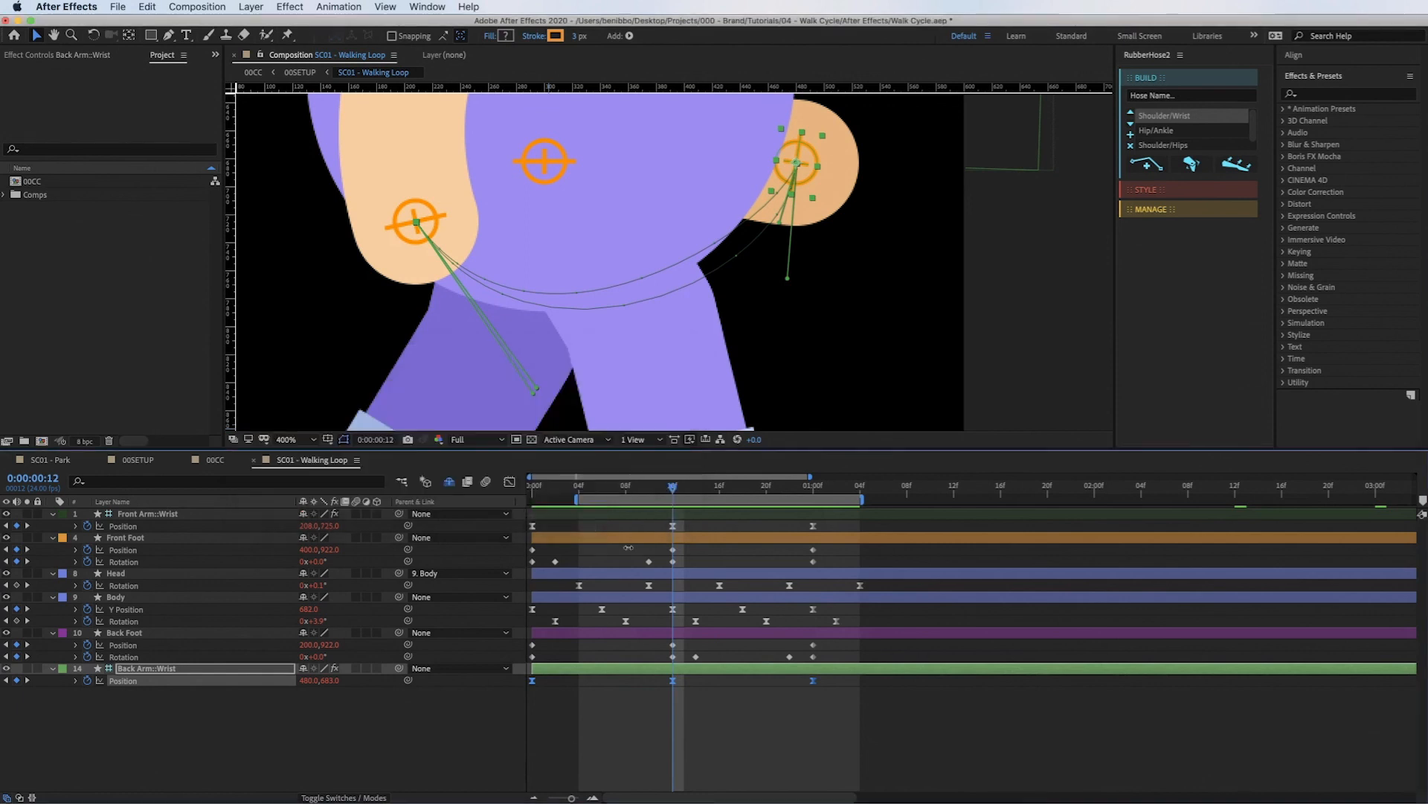
Preview the walk cycle from frame 4 to check how the back arm loops.
{"action": "left_click", "coordinate": [579, 488]}
{"action": "key", "text": "comma"}
{"action": "key", "text": "comma"}
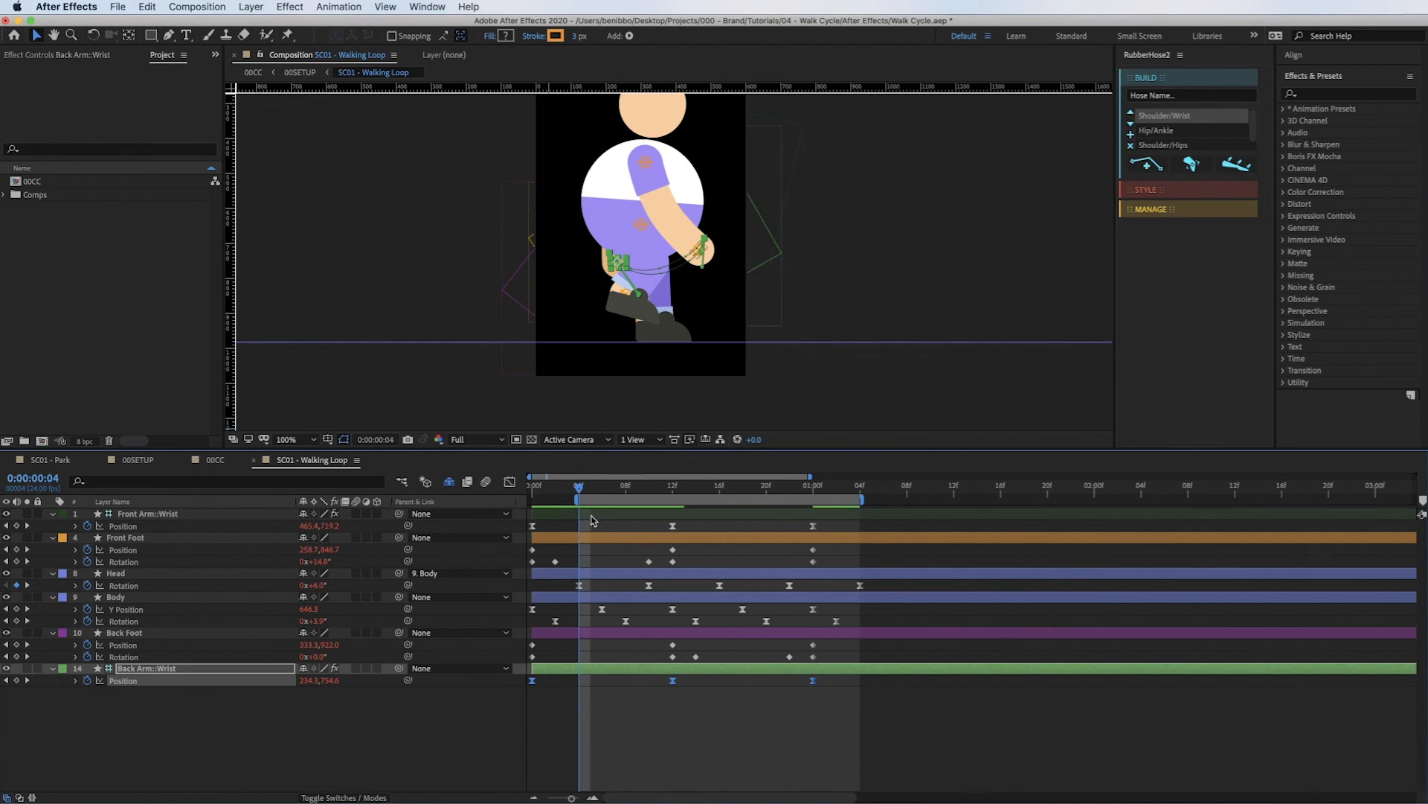
{"action": "key", "text": "space"}
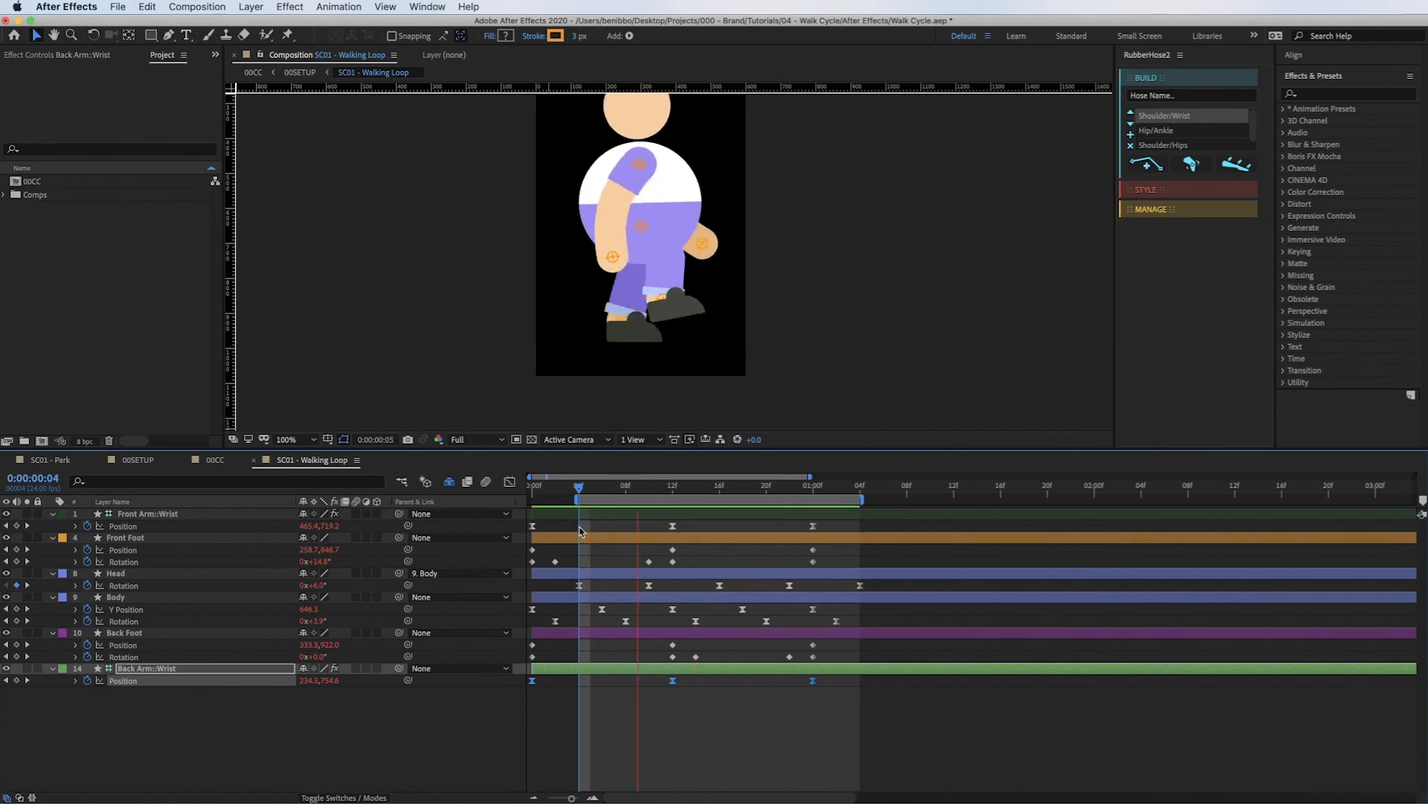
{"action": "key", "text": "space"}
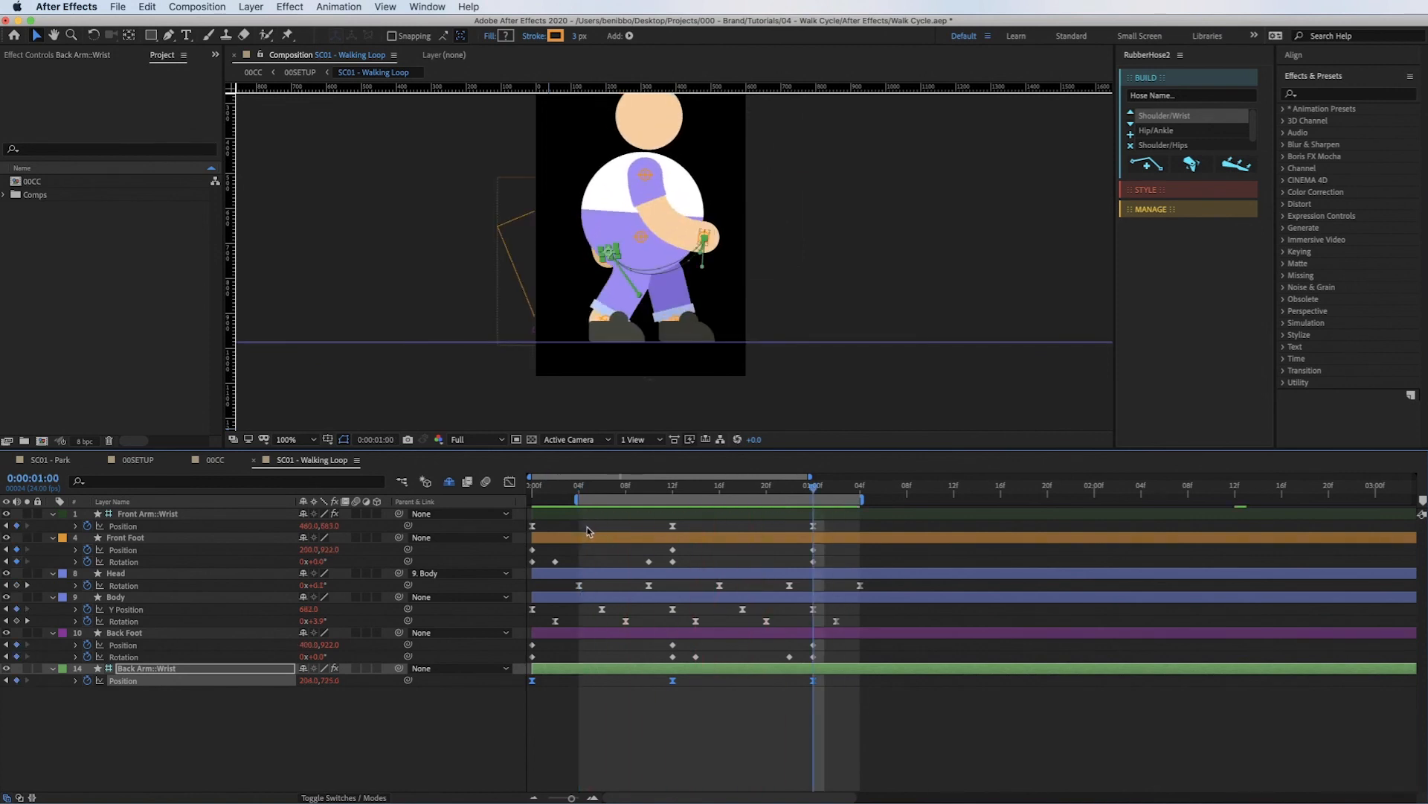
Go to the Back Arm wrist's stray Position keyframe at -0:00:00:12, before the composition start, and remove it.
{"action": "left_click_drag", "start_coordinate": [589, 489], "coordinate": [818, 504]}
{"action": "left_click", "coordinate": [629, 743]}
{"action": "left_click_drag", "start_coordinate": [617, 493], "coordinate": [533, 493]}
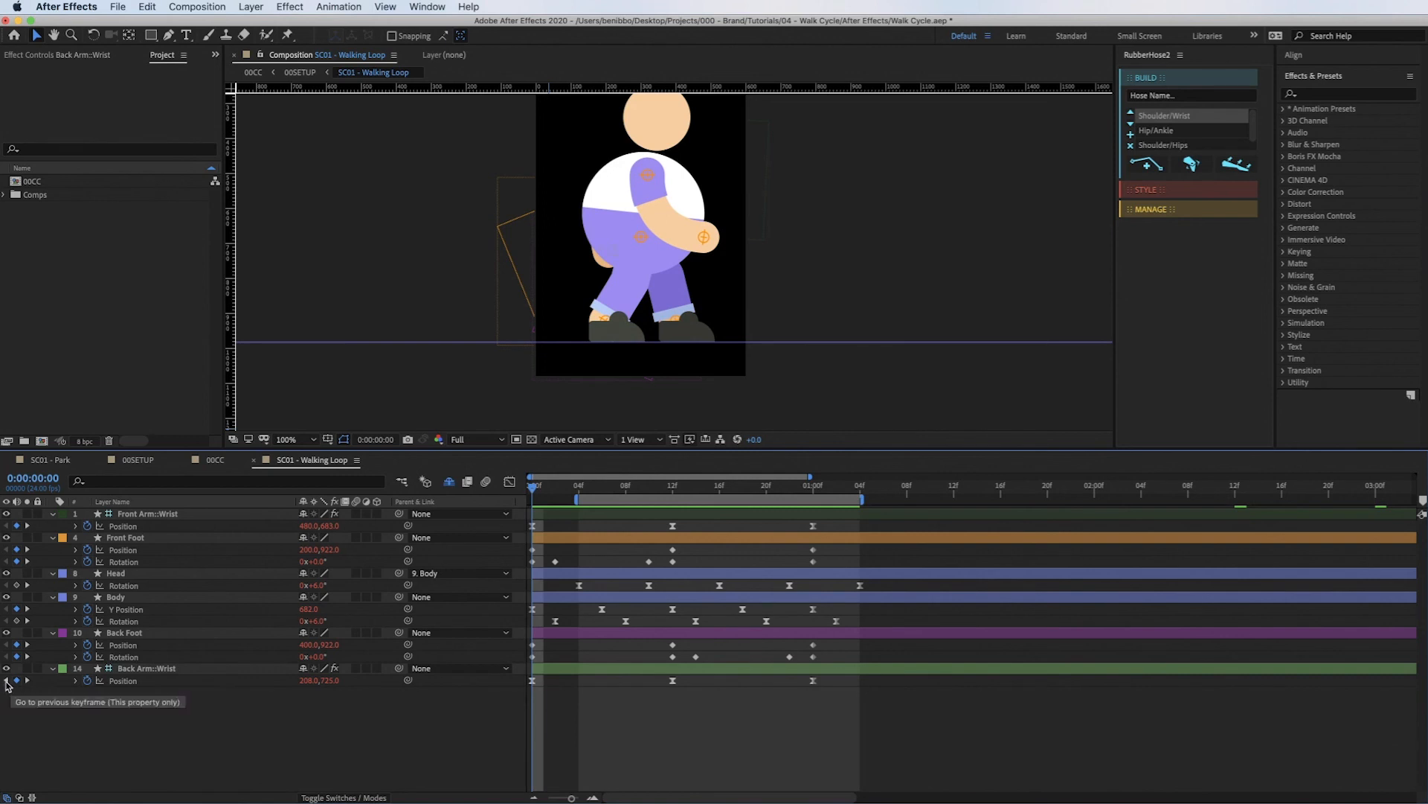
{"action": "left_click", "coordinate": [7, 681]}
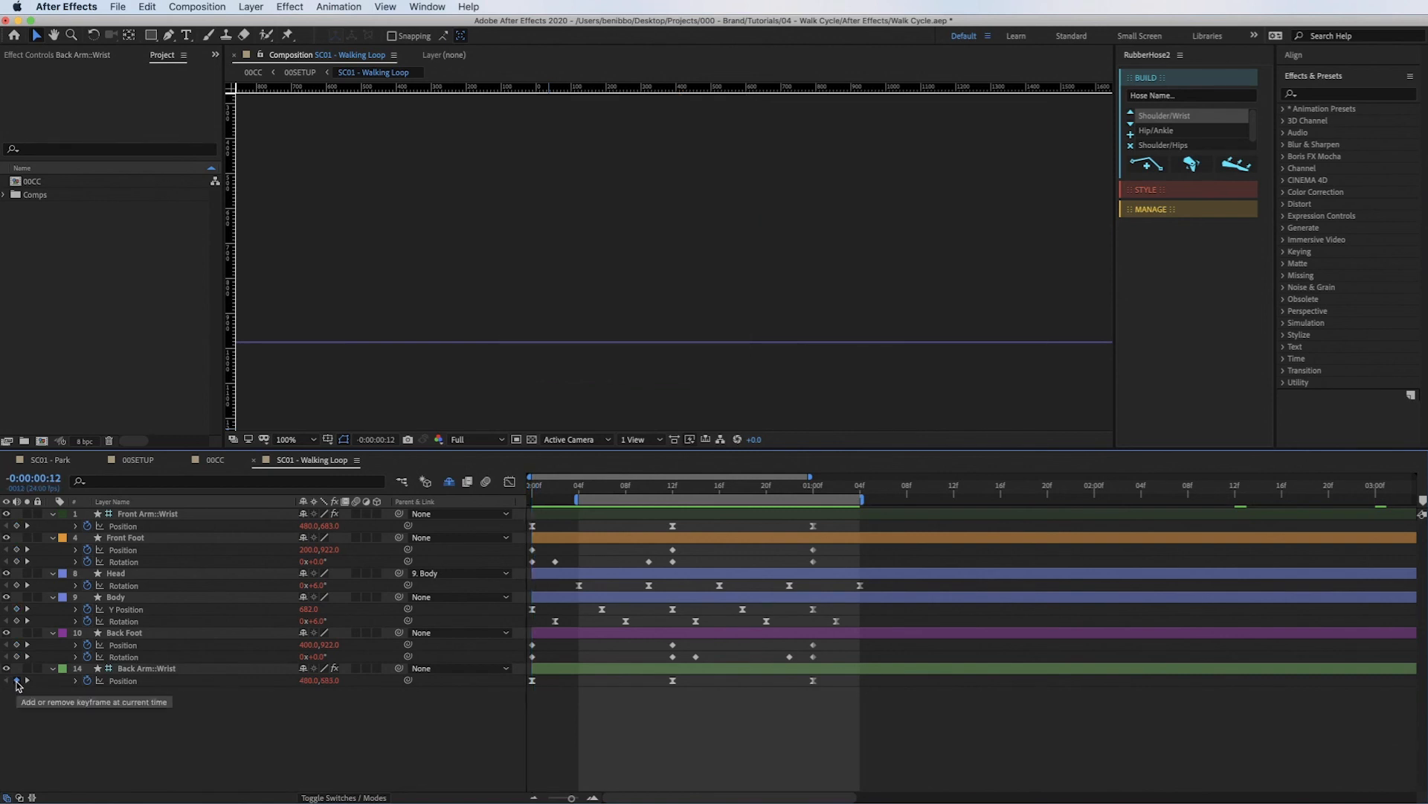
Play the whole walk loop again from frame 4 with the full character in view.
{"action": "left_click_drag", "start_coordinate": [540, 482], "coordinate": [583, 487]}
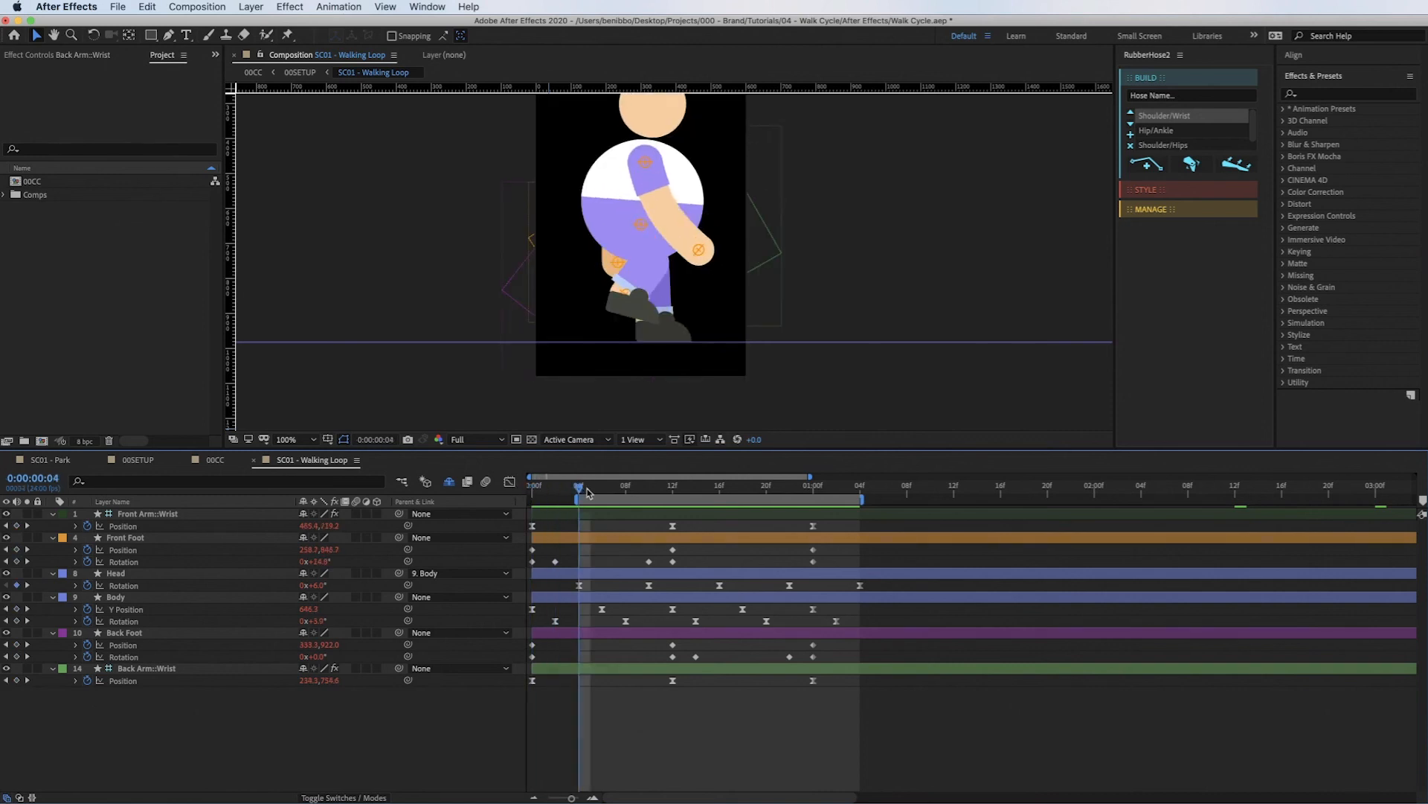
{"action": "key", "text": "space"}
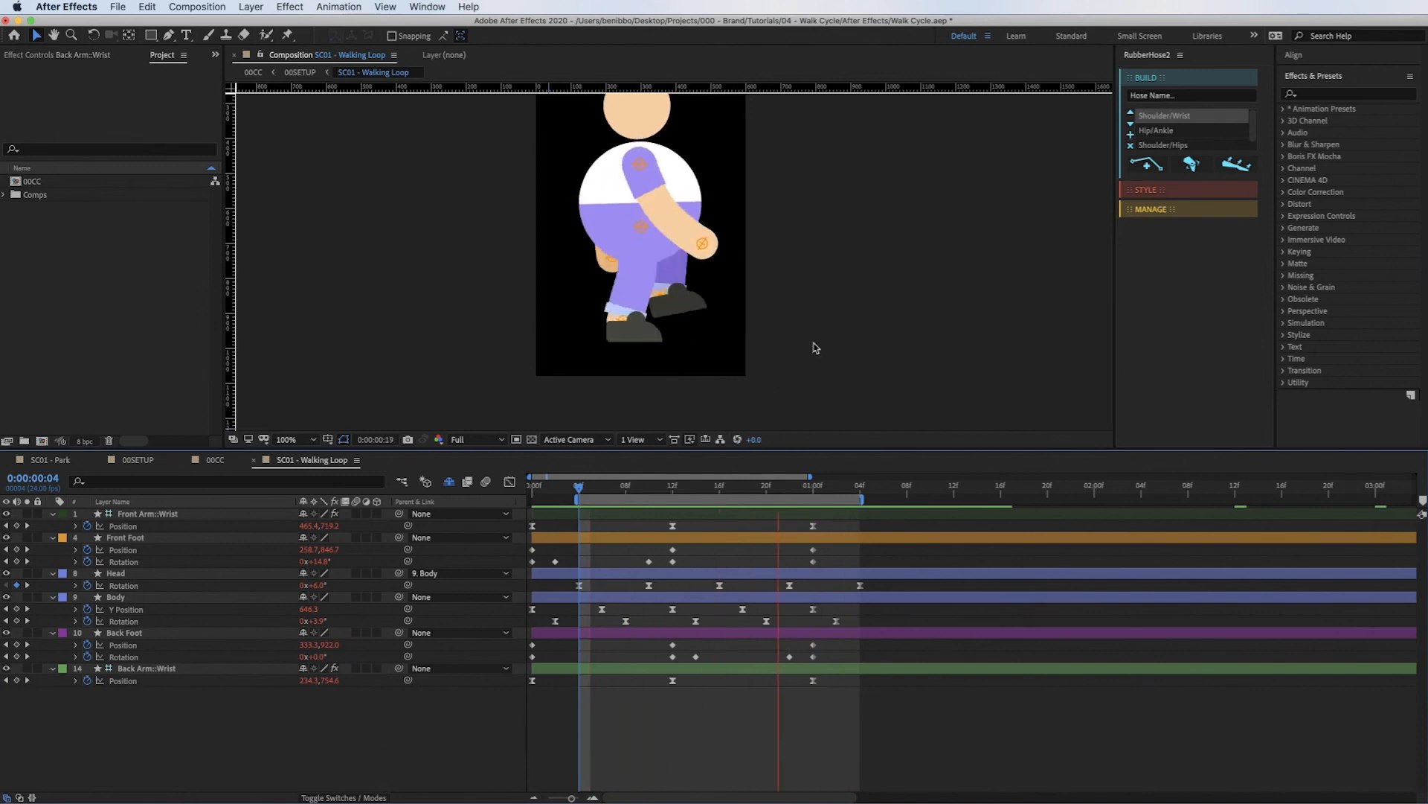
{"action": "key", "text": "space"}
{"action": "left_click_drag", "start_coordinate": [829, 224], "coordinate": [848, 265]}
{"action": "key", "text": "space"}
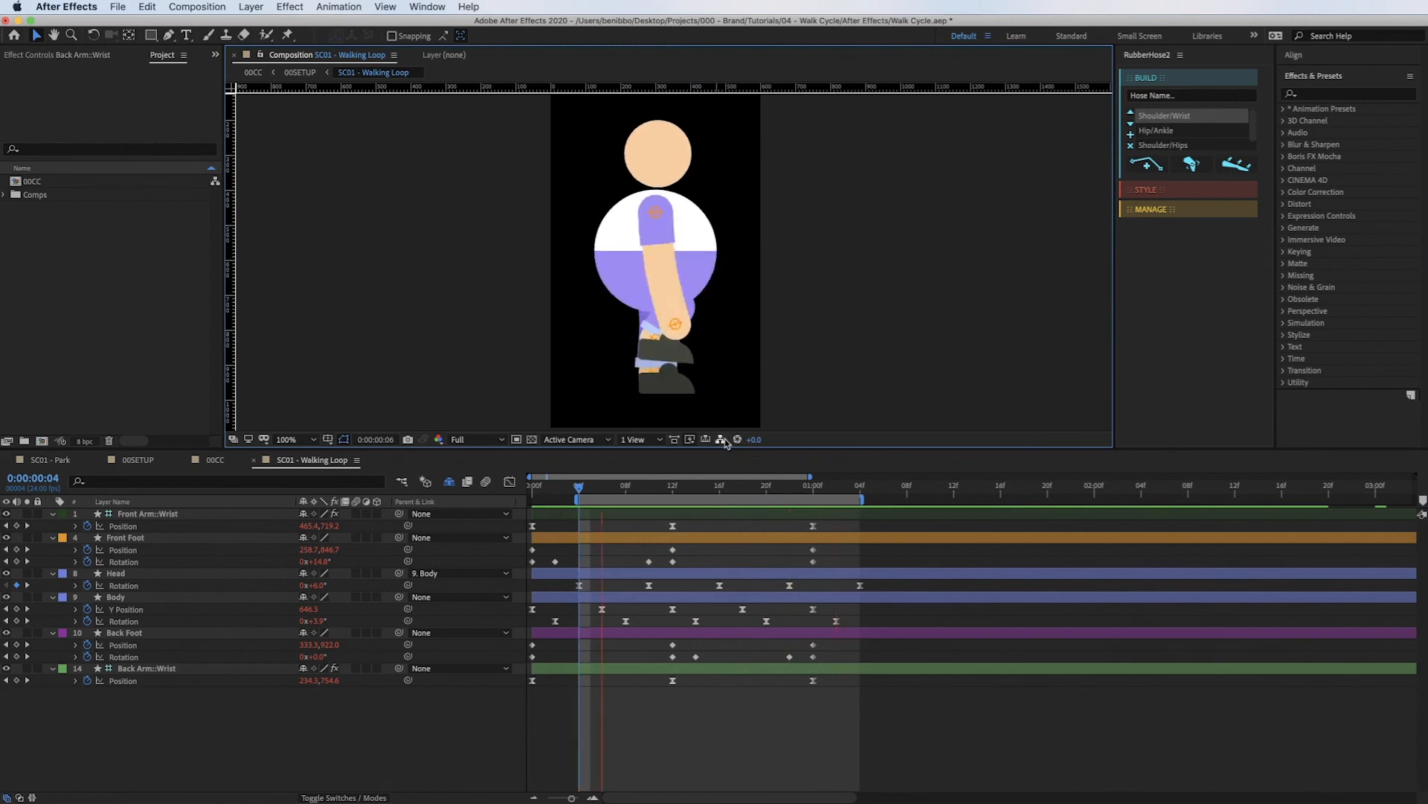
{"action": "key", "text": "space"}
Switch to the 00CC composition and scrub back to frame 0 to view the walk in the finished scene.
{"action": "left_click", "coordinate": [215, 461]}
{"action": "left_click", "coordinate": [603, 489]}
{"action": "left_click_drag", "start_coordinate": [604, 492], "coordinate": [528, 488]}
Open the 00SETUP composition and temporarily solo the second SC01 - Walking Loop layer to inspect the character's shadow.
{"action": "left_click", "coordinate": [142, 462]}
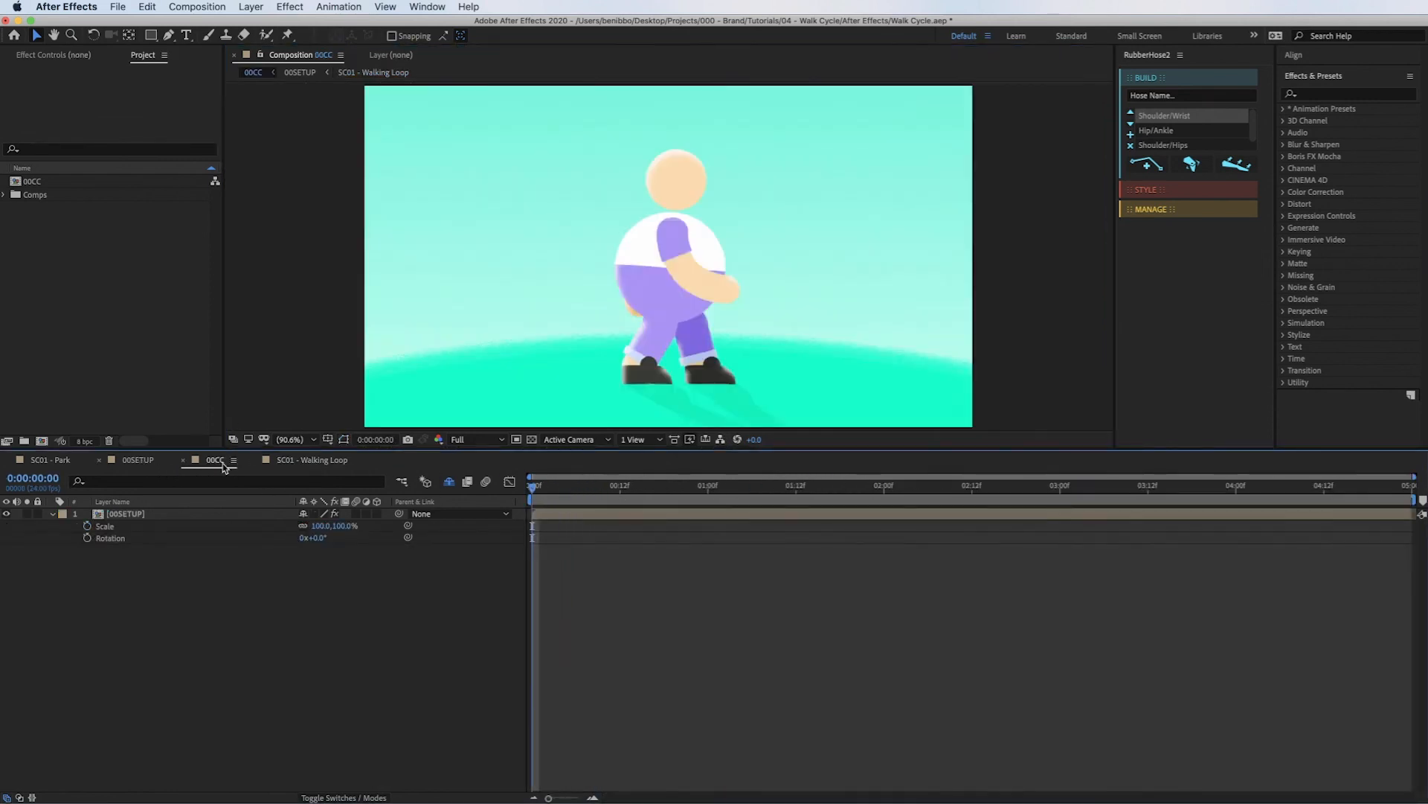
{"action": "key", "text": "period"}
{"action": "key", "text": "period"}
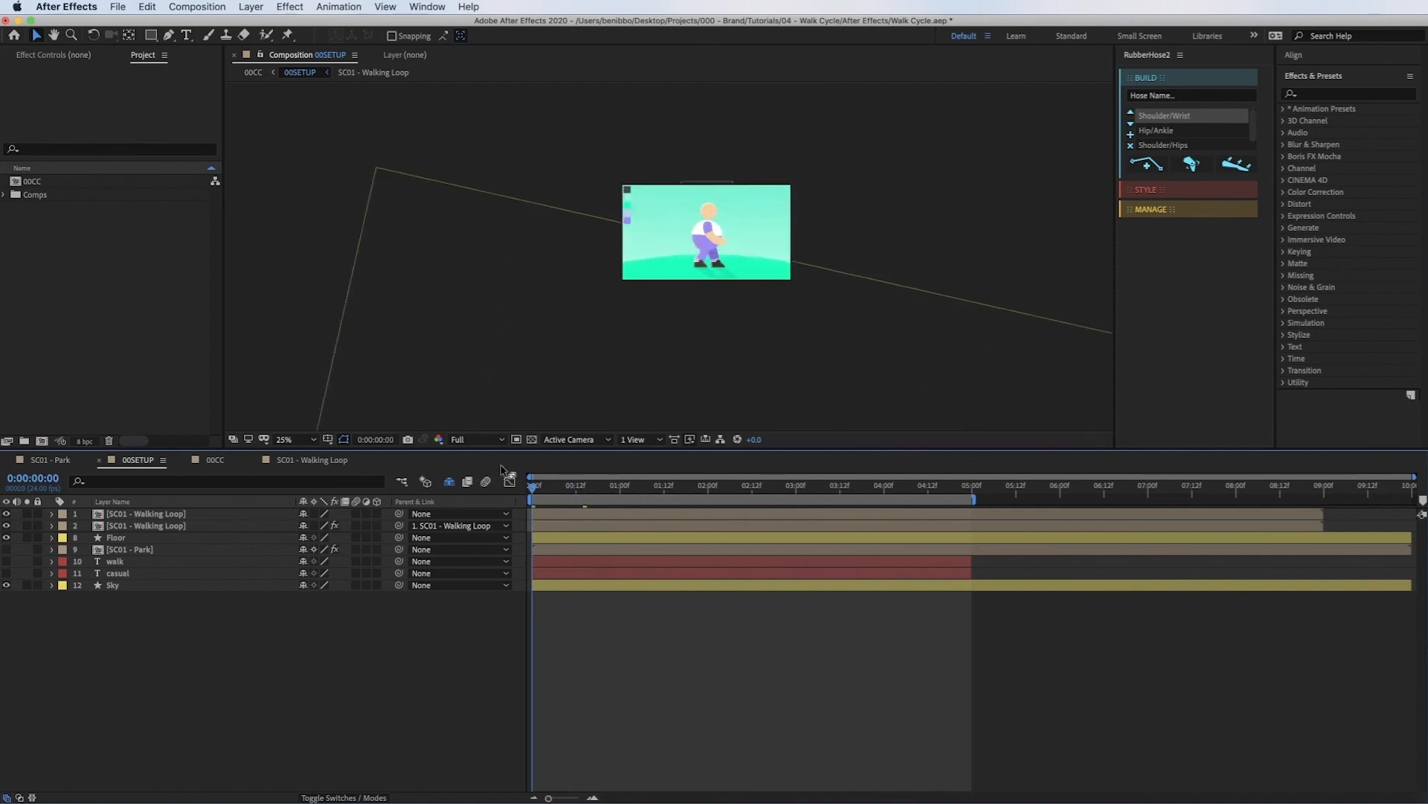
{"action": "left_click_drag", "start_coordinate": [831, 335], "coordinate": [786, 349]}
{"action": "key", "text": "period"}
{"action": "key", "text": "comma"}
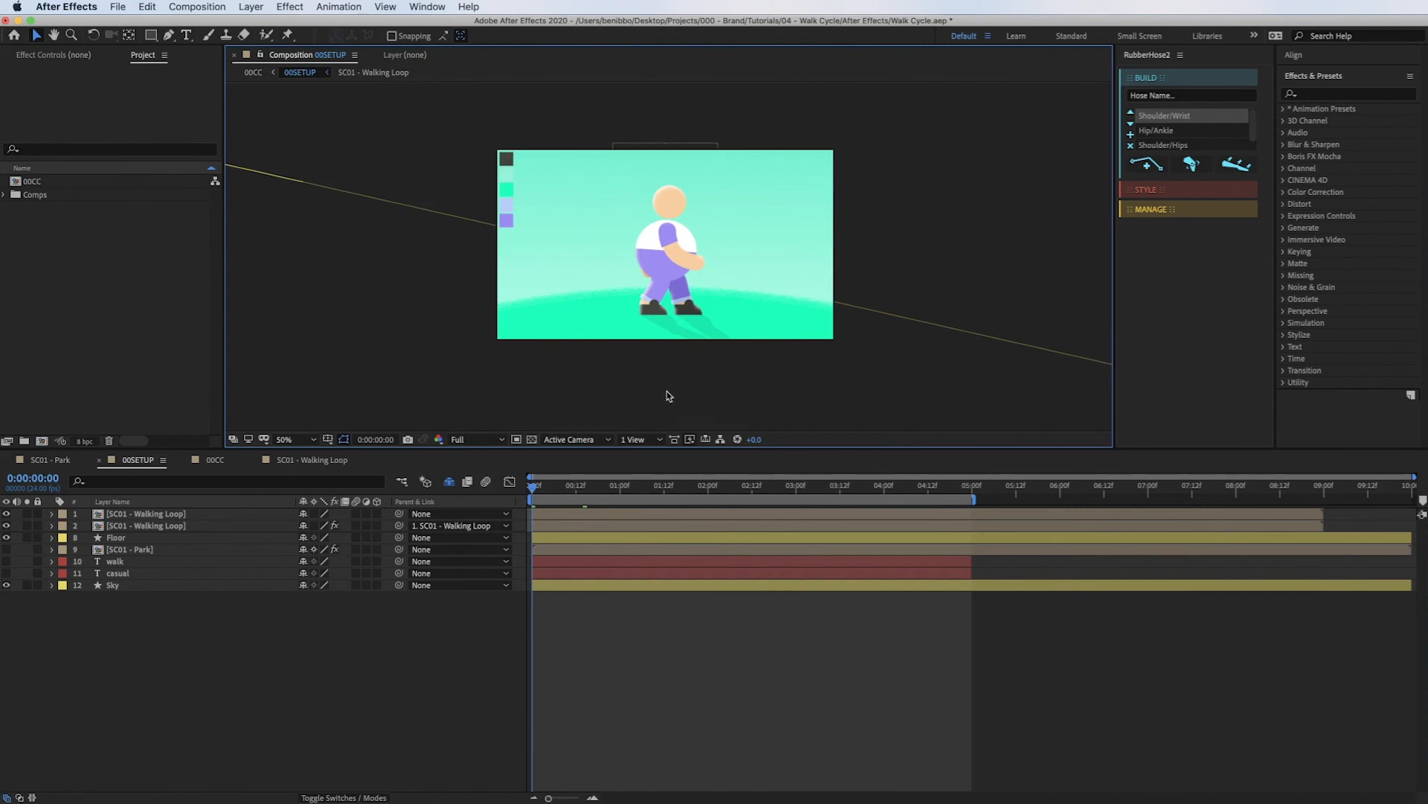
{"action": "left_click", "coordinate": [156, 526]}
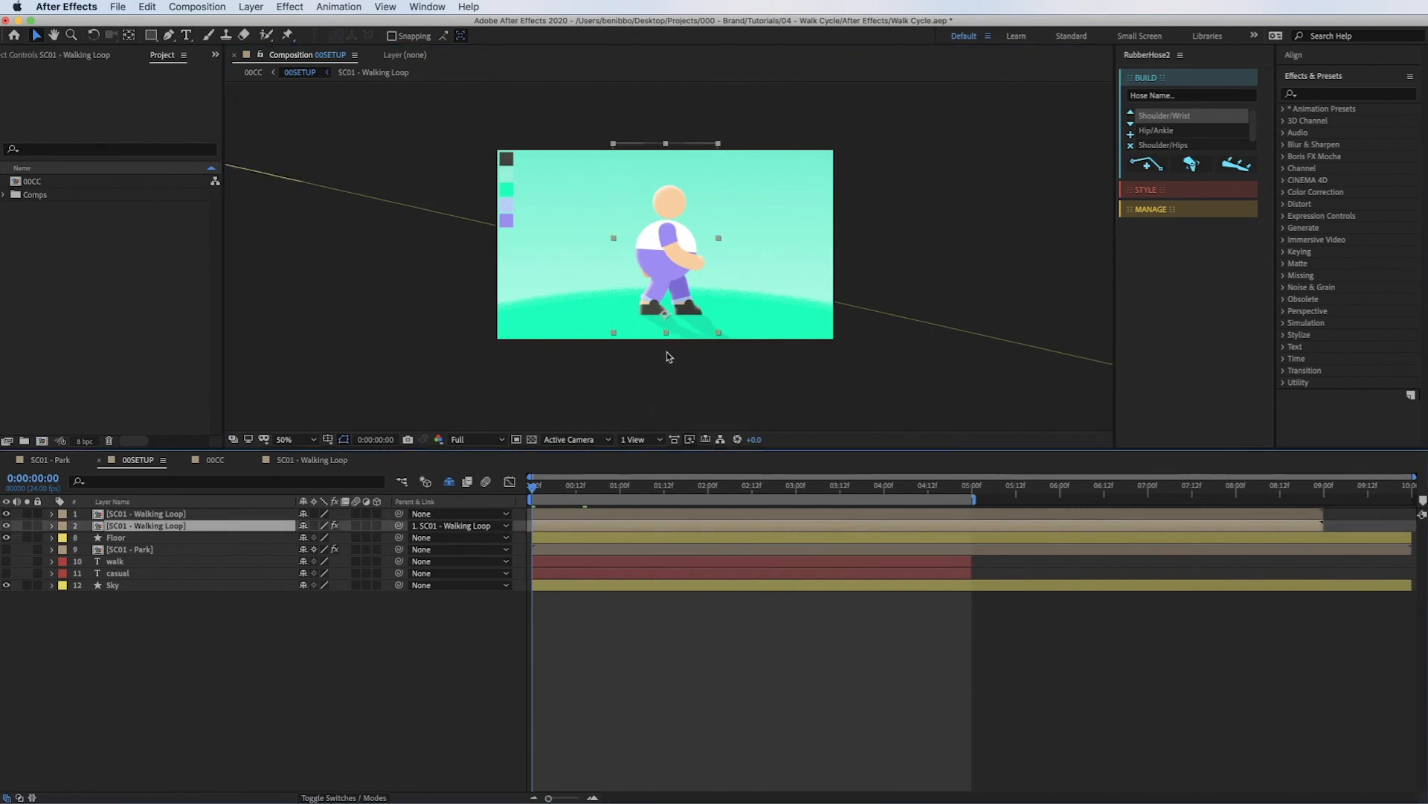
{"action": "left_click", "coordinate": [27, 525]}
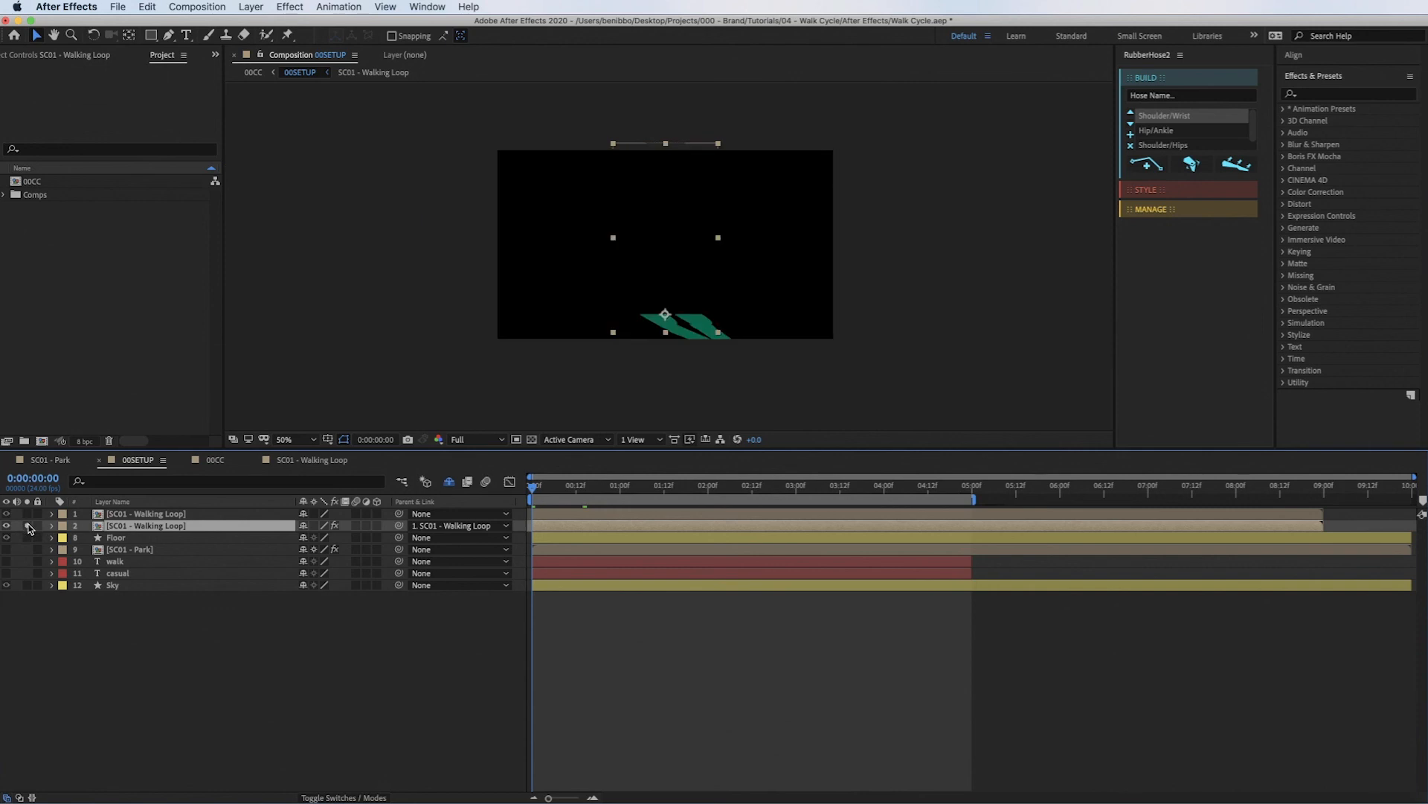
{"action": "left_click", "coordinate": [27, 526]}
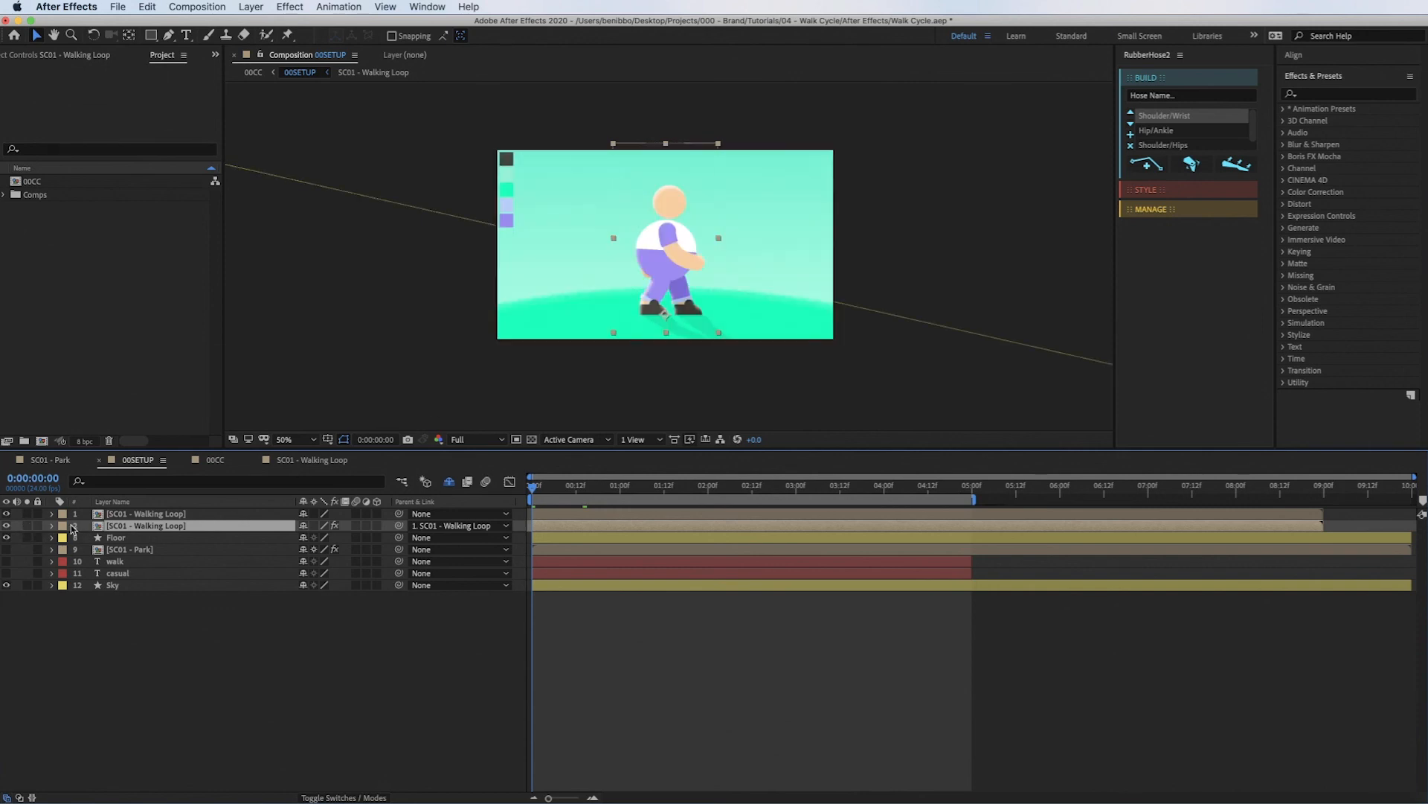
Reveal the Layer Styles of the first SC01 - Walking Loop layer and toggle its Inner Shadow off and on to compare the shading.
{"action": "left_click", "coordinate": [52, 513]}
{"action": "left_click", "coordinate": [64, 538]}
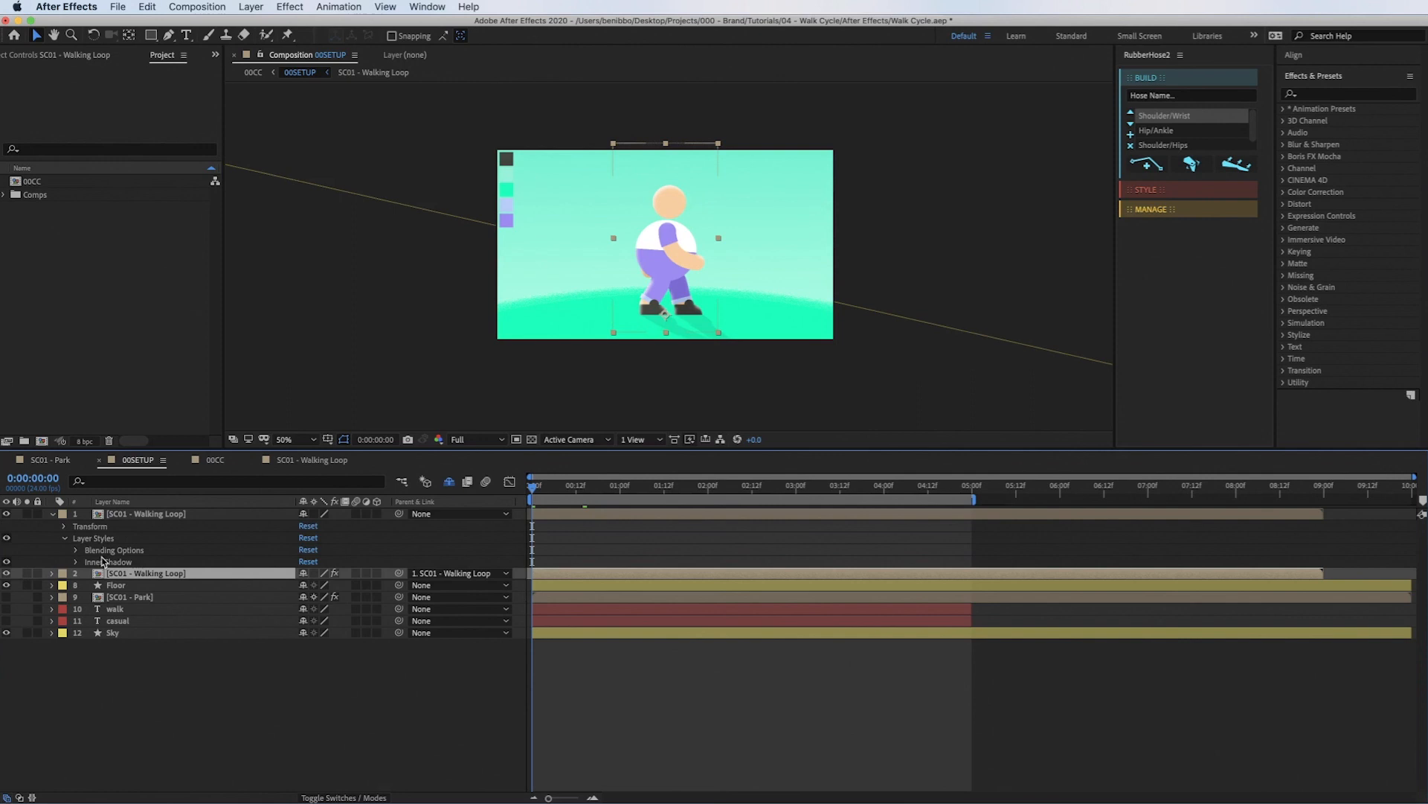
{"action": "left_click", "coordinate": [102, 561]}
{"action": "left_click", "coordinate": [7, 562]}
{"action": "left_click", "coordinate": [7, 561]}
{"action": "left_click", "coordinate": [7, 561]}
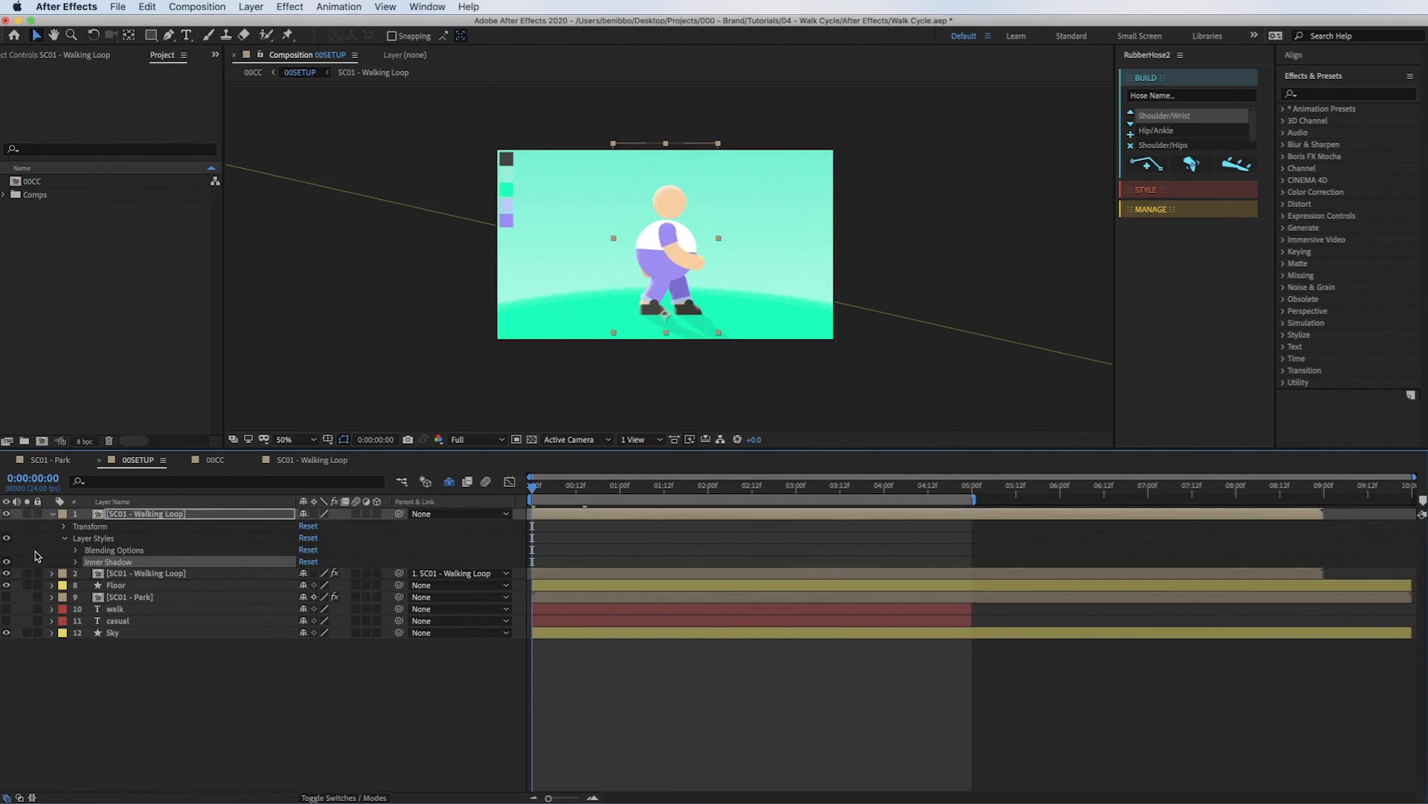
In the 00CC composition, show the 00SETUP layer's effects, disable them all, and toggle them individually to compare each one's contribution.
{"action": "left_click", "coordinate": [216, 460]}
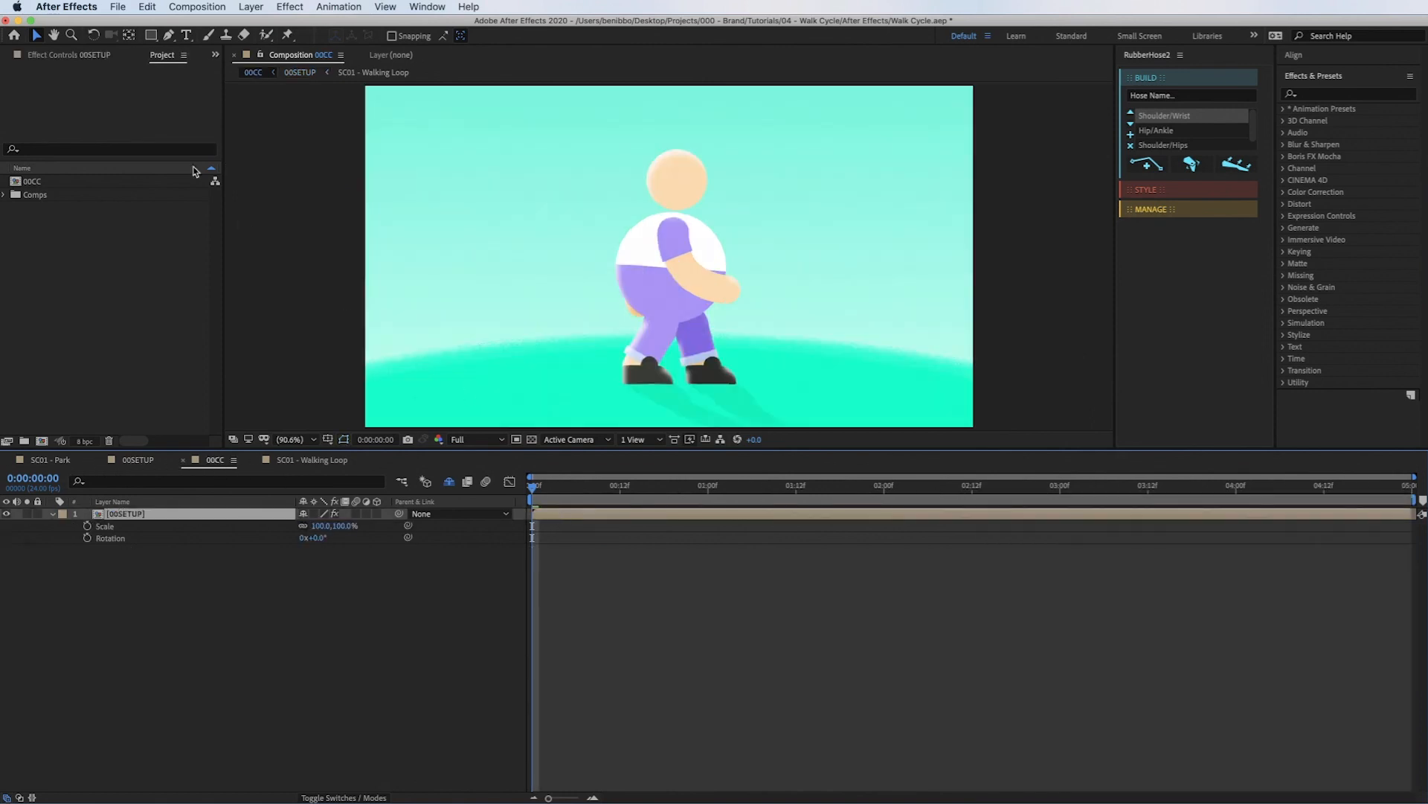
{"action": "left_click", "coordinate": [110, 55]}
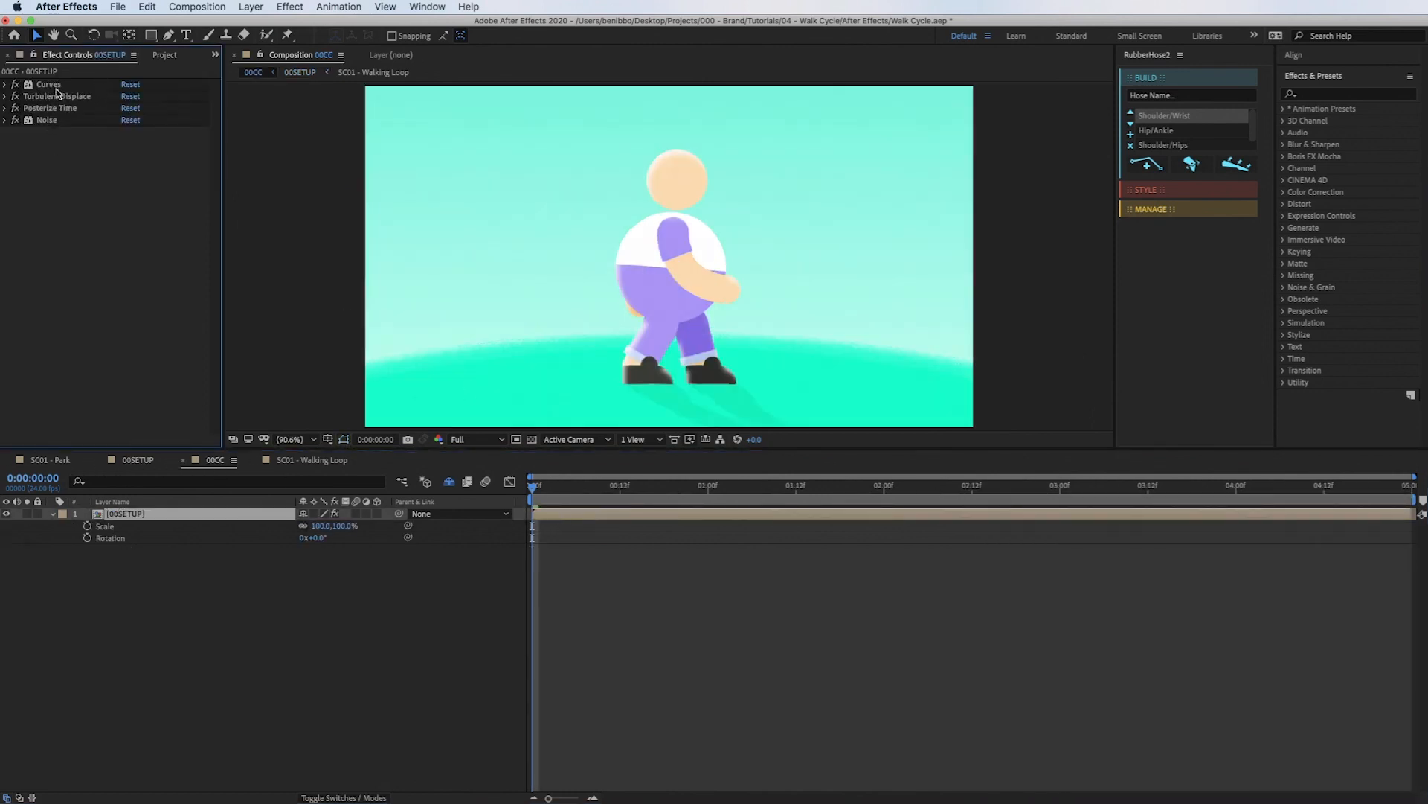
{"action": "left_click_drag", "start_coordinate": [15, 120], "coordinate": [16, 86]}
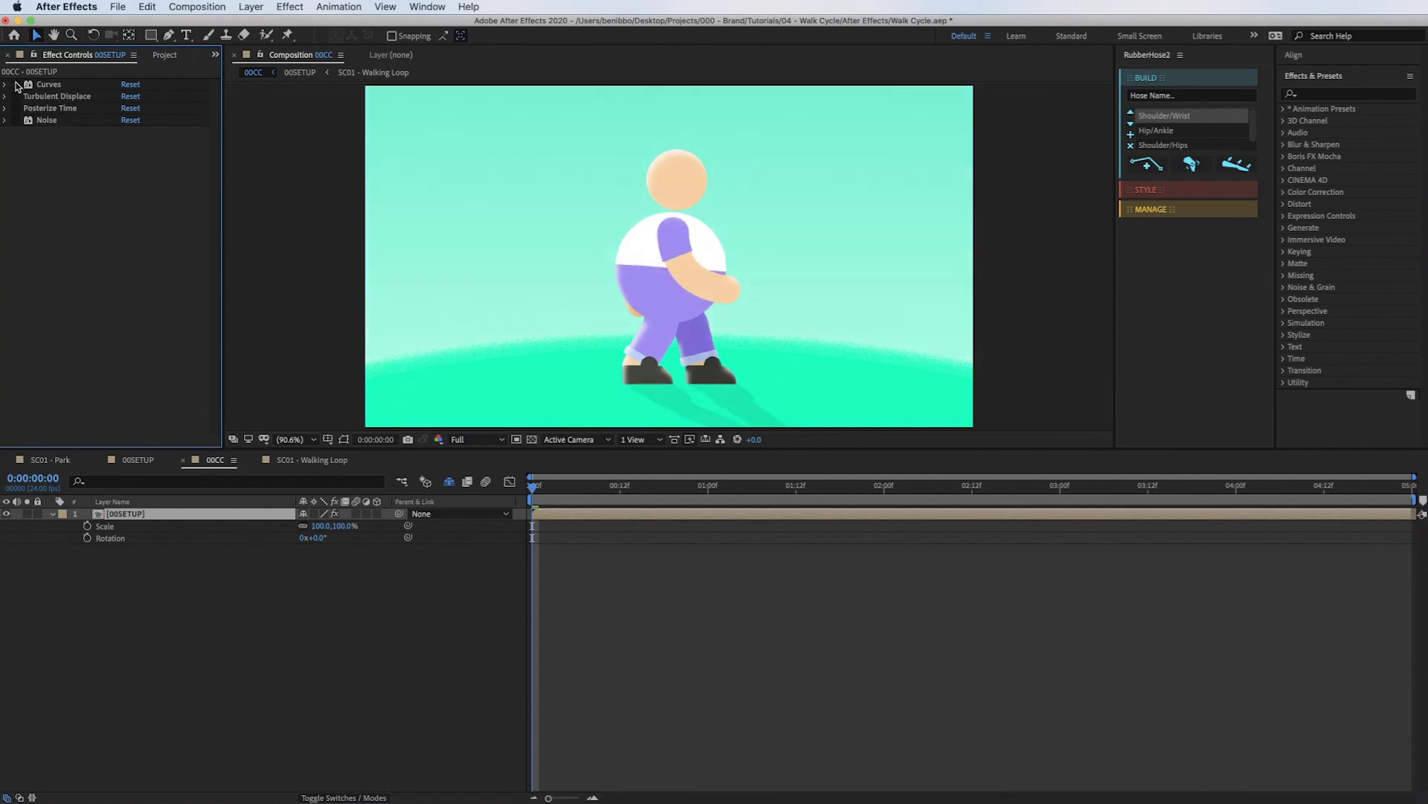
{"action": "left_click", "coordinate": [15, 82]}
{"action": "left_click", "coordinate": [15, 82]}
{"action": "left_click", "coordinate": [14, 81]}
{"action": "left_click", "coordinate": [13, 81]}
{"action": "left_click", "coordinate": [13, 84]}
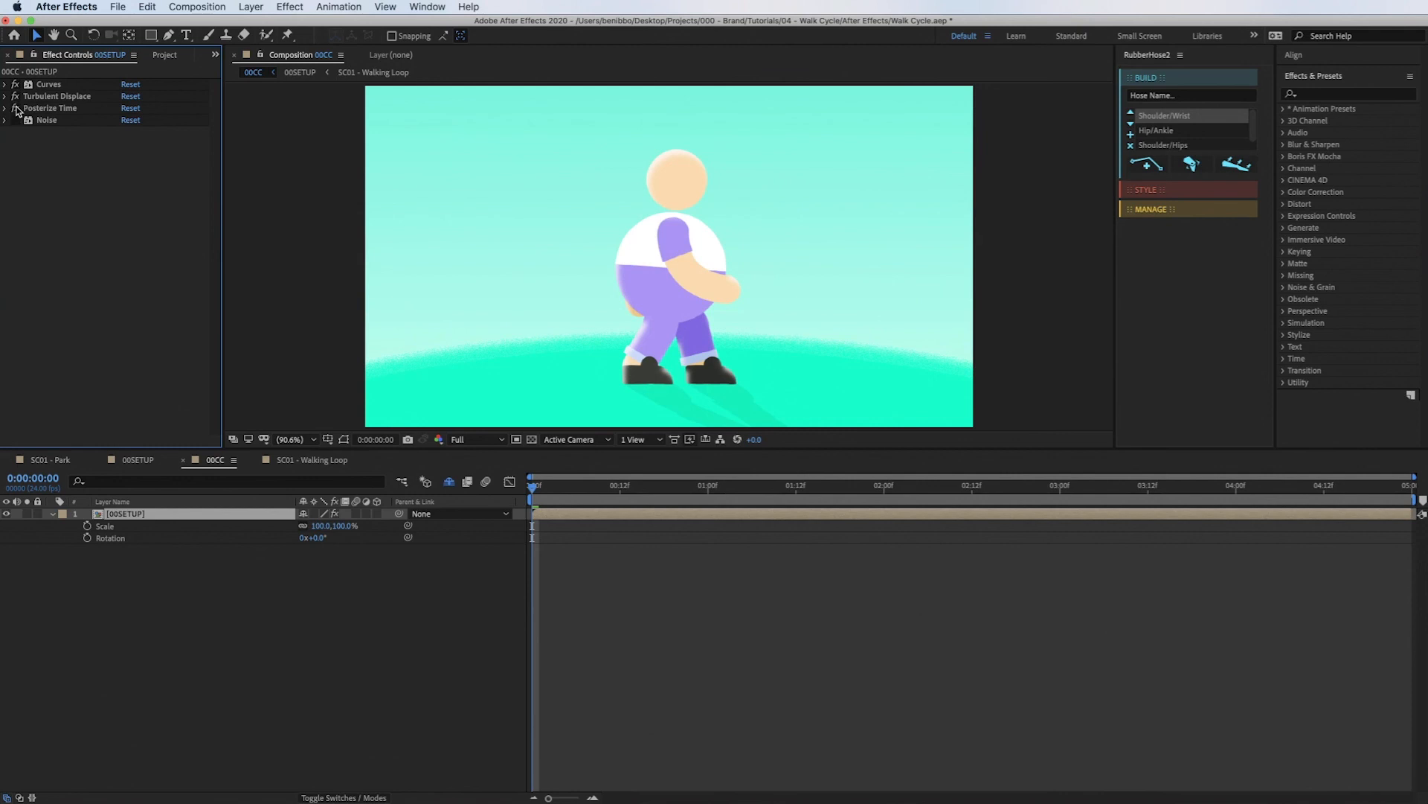
Check the Posterize Time settings on the 00SETUP layer, then return to frame 0 and play the finished scene.
{"action": "left_click", "coordinate": [5, 109]}
{"action": "left_click", "coordinate": [5, 109]}
{"action": "left_click_drag", "start_coordinate": [566, 488], "coordinate": [506, 487]}
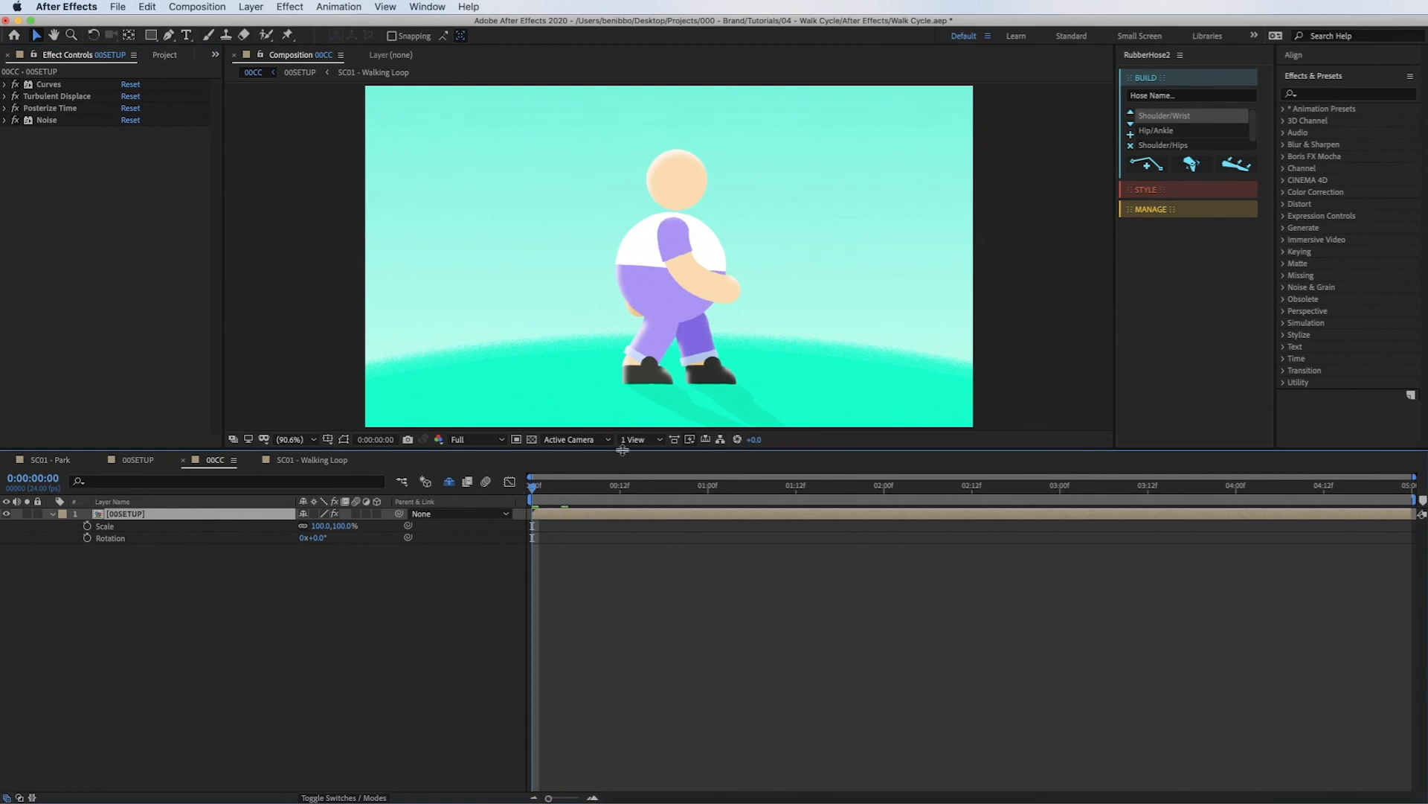
{"action": "key", "text": "space"}
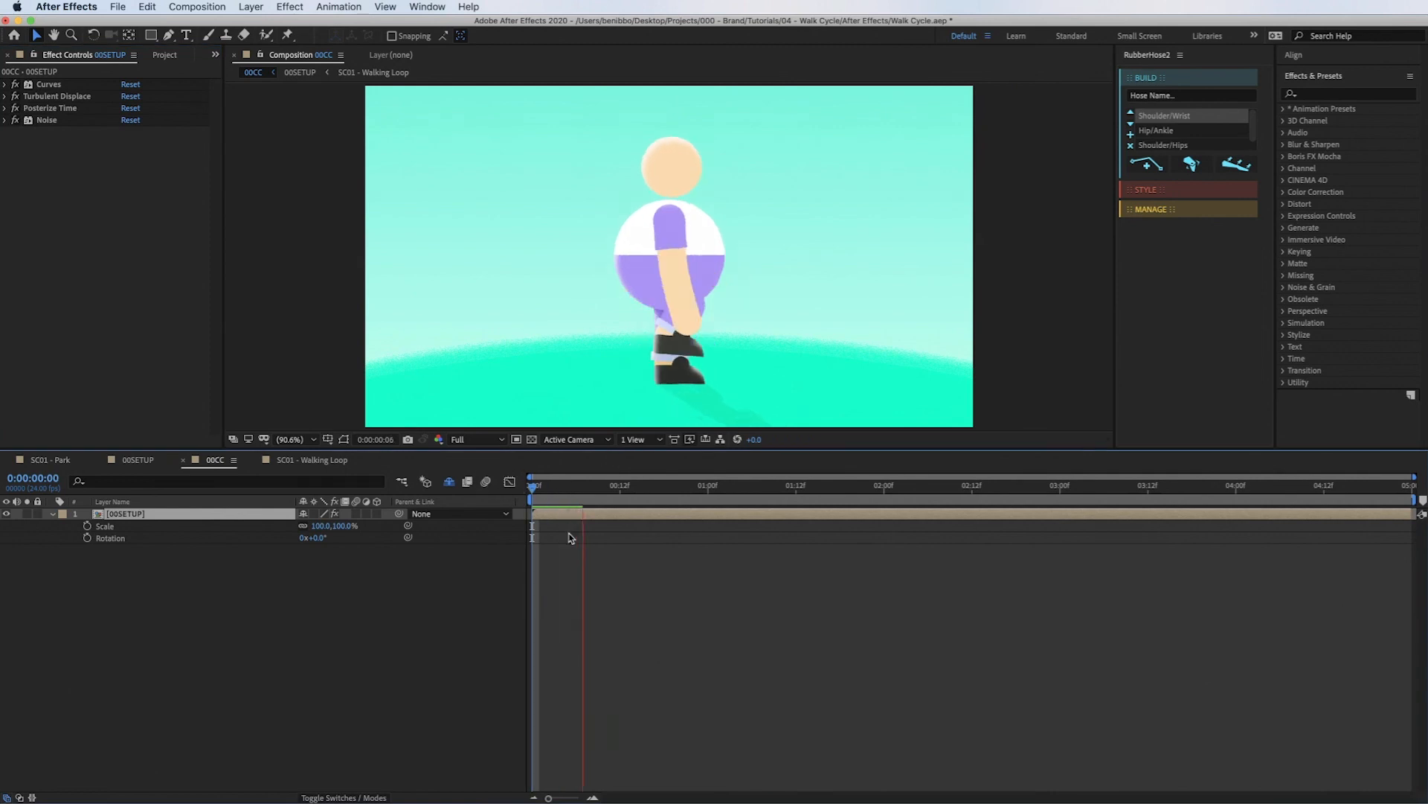